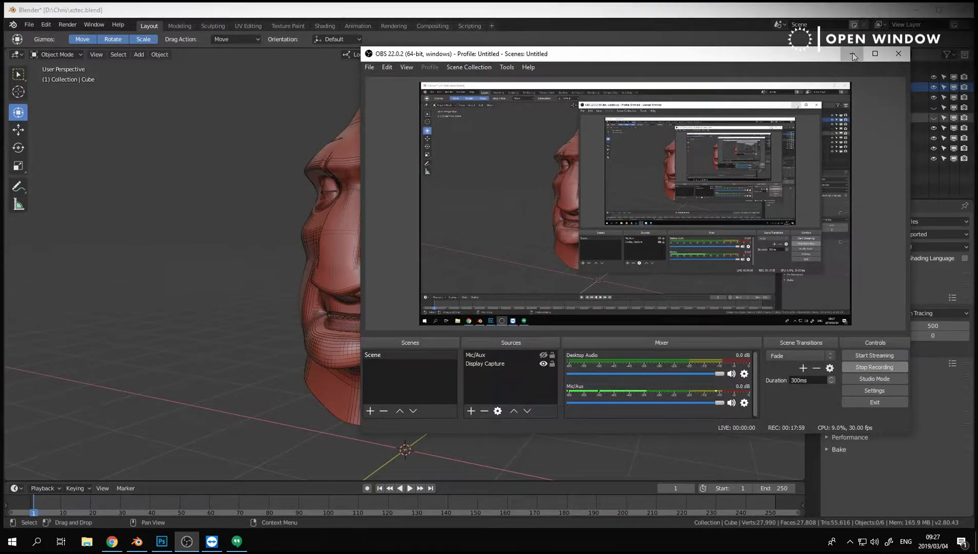
Minimize the OBS window and turn off the wireframe overlay in Blender's viewport.
click(852, 53)
click(710, 54)
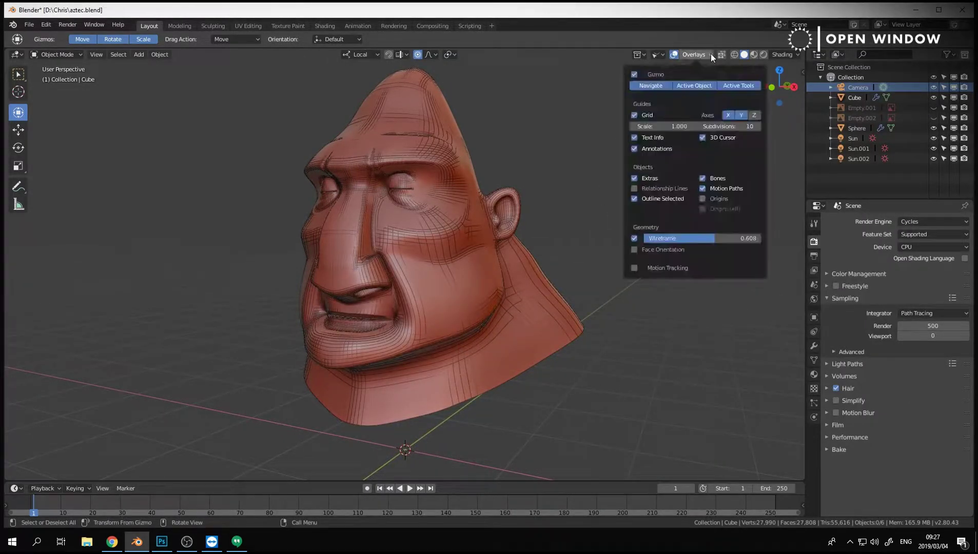
mouse_move(714, 239)
mouse_down()
mouse_move(650, 239)
mouse_move(739, 239)
mouse_move(649, 239)
mouse_move(728, 238)
mouse_move(712, 239)
mouse_up()
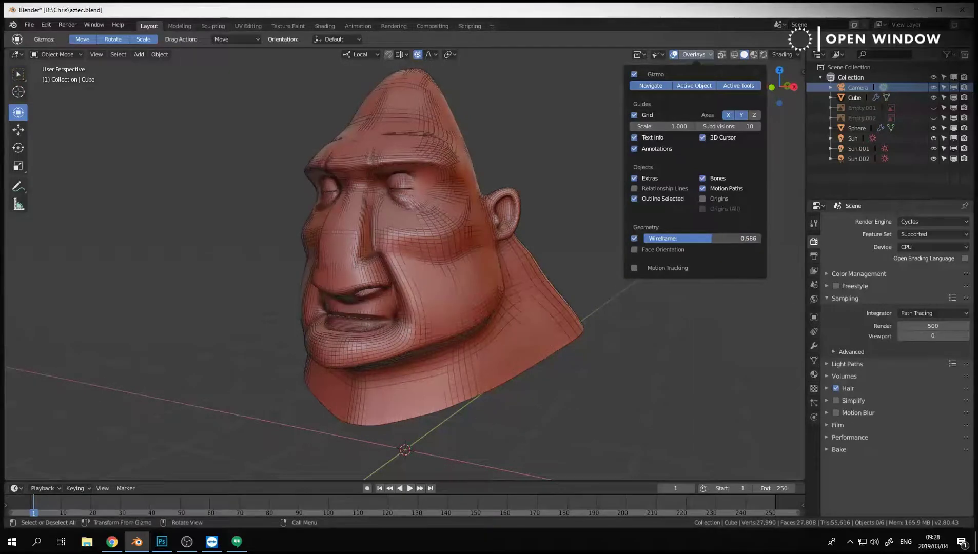
click(634, 239)
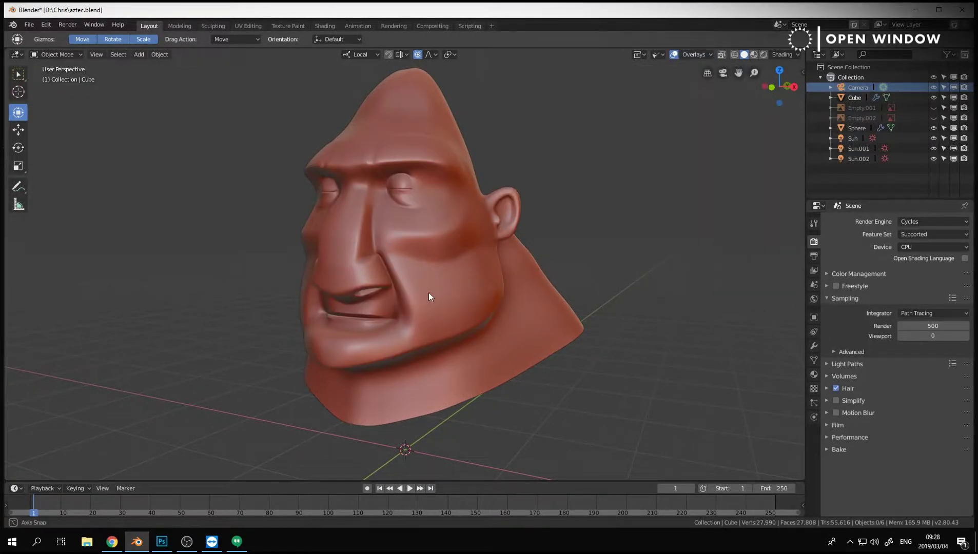
Preview the head in wireframe and rendered viewport shading, viewing it from both sides.
middle_drag(429, 292, 477, 295)
scroll(469, 296, down, 2)
key(shift+z)
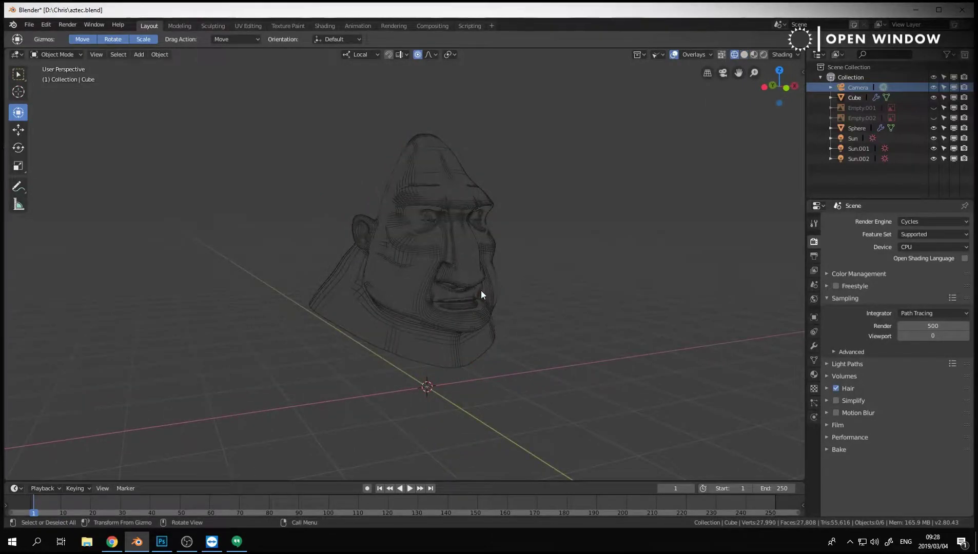
key(shift+z)
key(z)
click(610, 208)
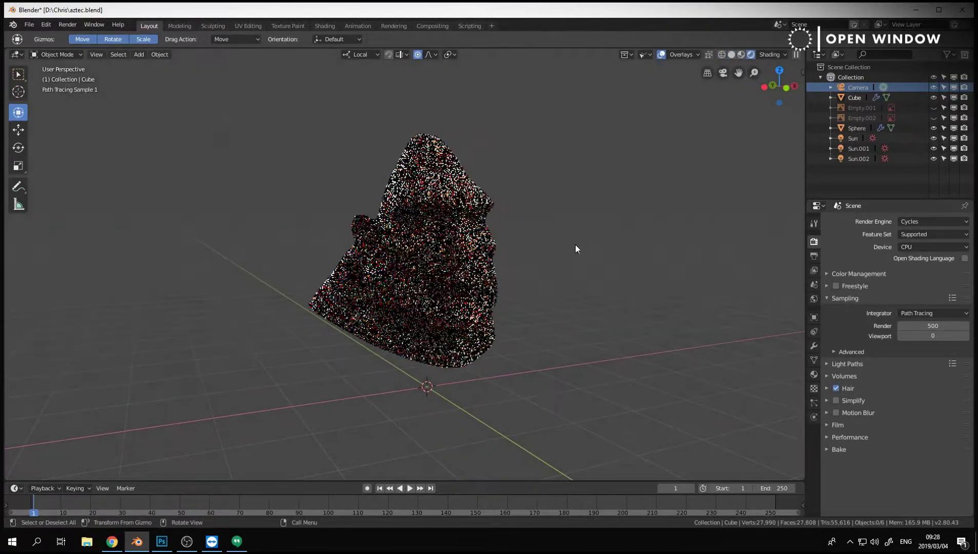
mouse_move(575, 244)
middle_down()
mouse_move(546, 255)
mouse_move(587, 256)
mouse_move(561, 250)
middle_up()
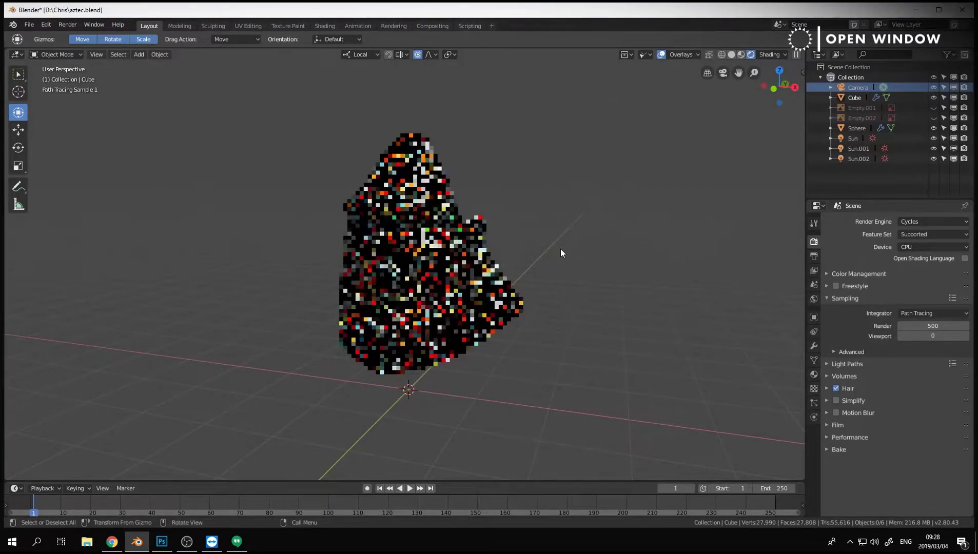
Return the viewport to solid shading and put the head mesh in Edit Mode.
key(z)
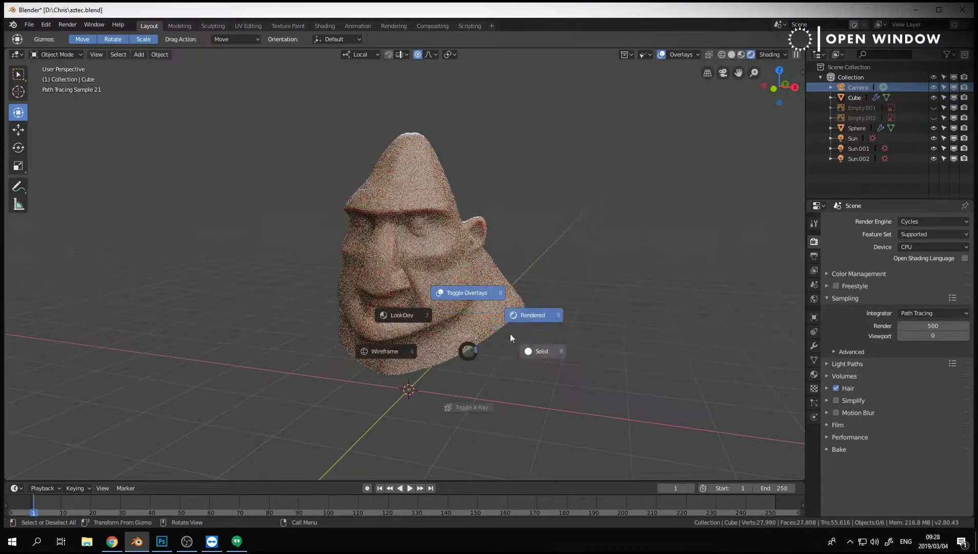
click(510, 335)
key(ctrl+Tab)
click(538, 301)
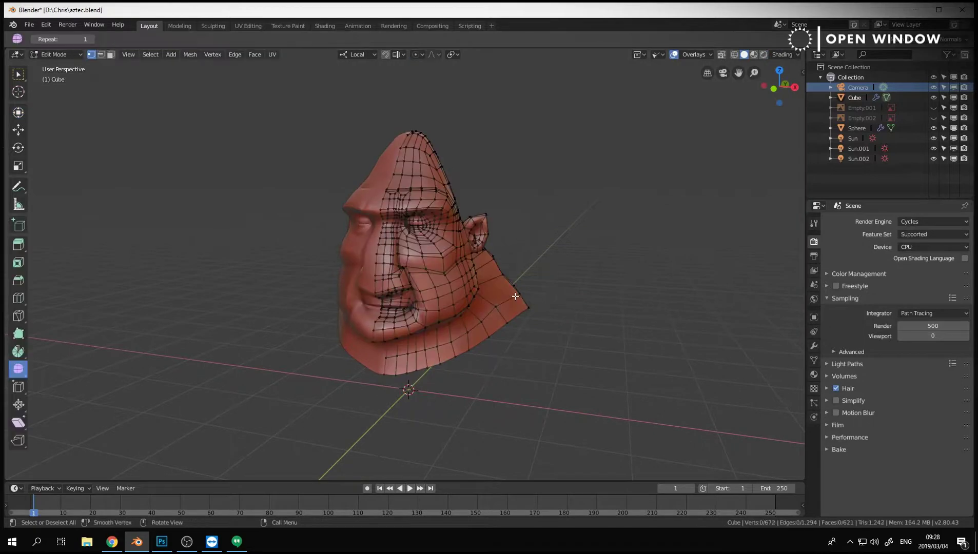
scroll(517, 298, up, 6)
scroll(560, 310, down, 4)
middle_drag(559, 311, 533, 306)
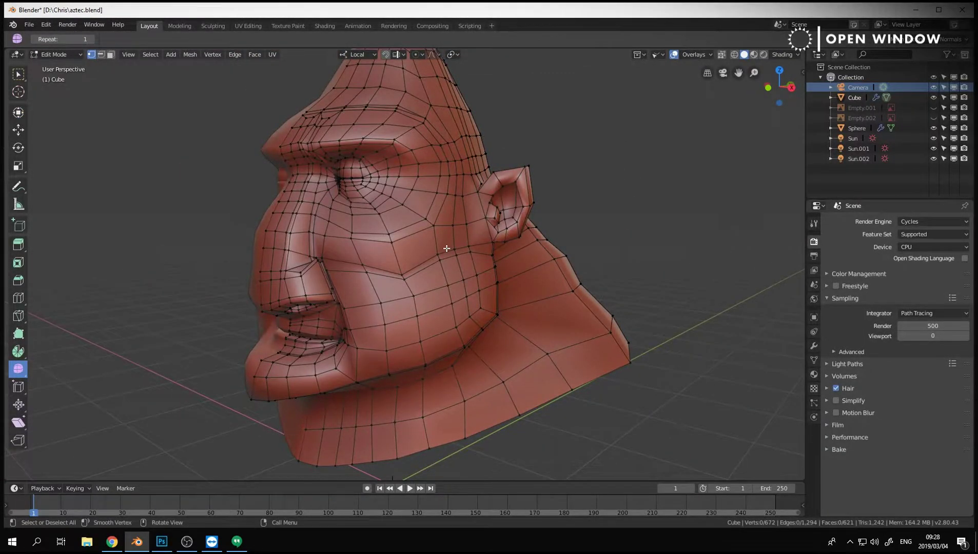
middle_drag(447, 247, 502, 251)
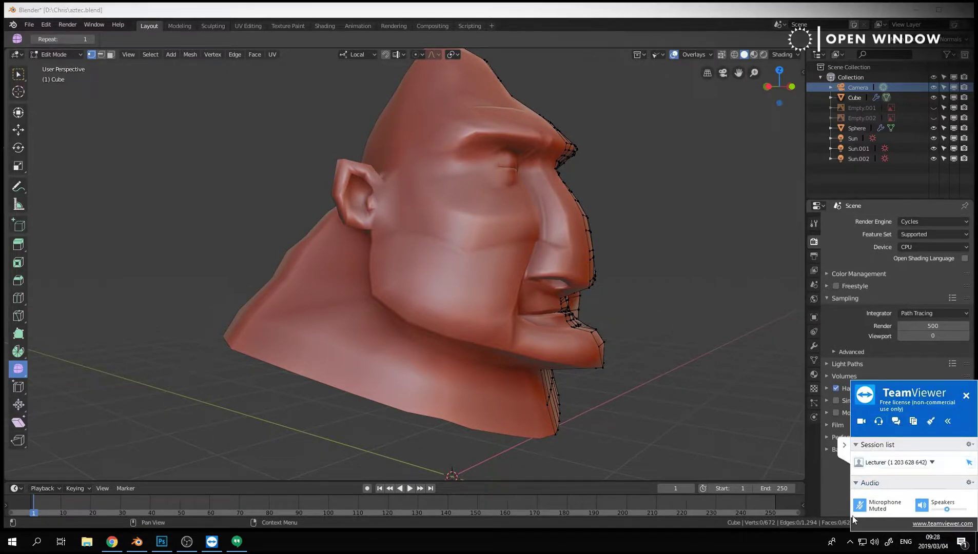
Unmute the microphone in the TeamViewer session panel and move the panel clear of Blender's properties.
click(859, 507)
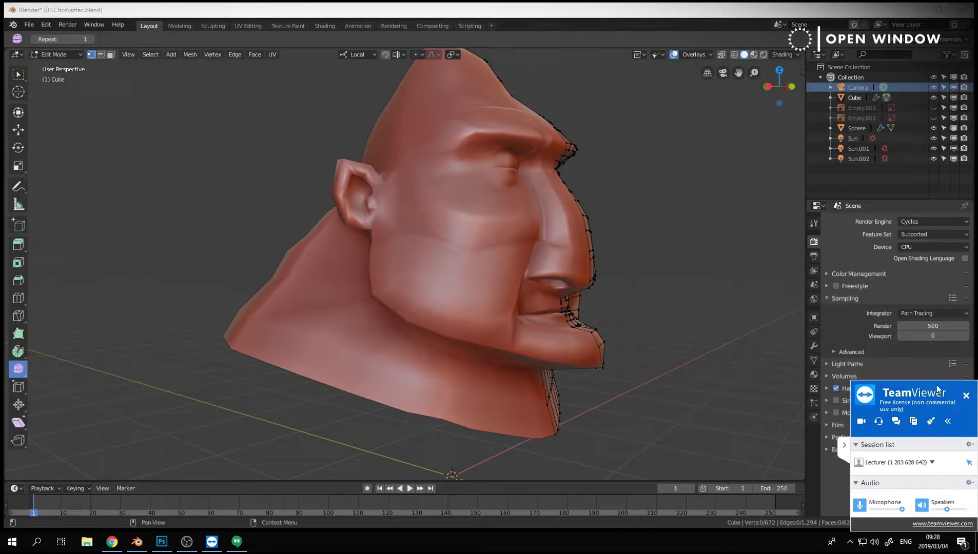
drag(937, 386, 739, 539)
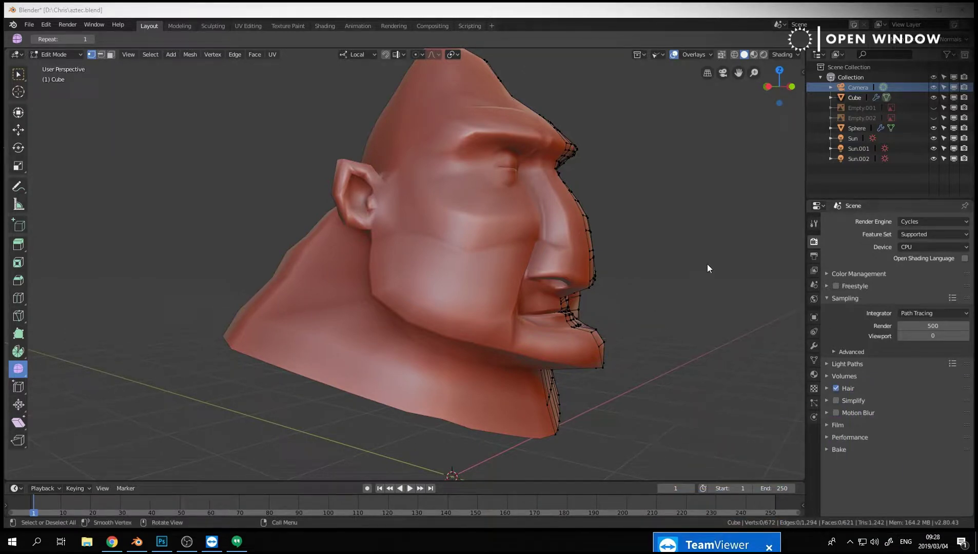
Examine the head's mesh topology around the brow, eye, nose and mouth.
middle_drag(707, 264, 481, 237)
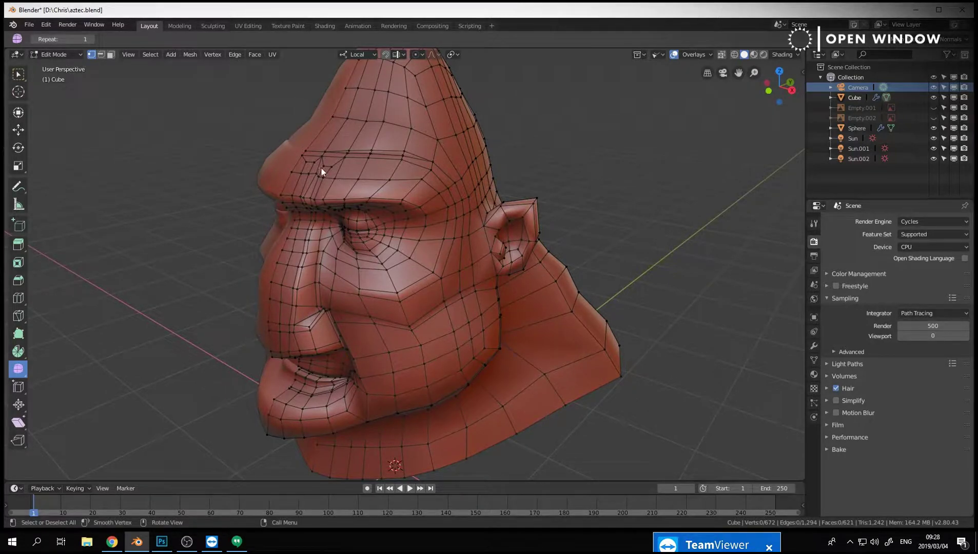
middle_drag(440, 216, 503, 229)
scroll(503, 229, up, 3)
middle_drag(500, 188, 500, 230)
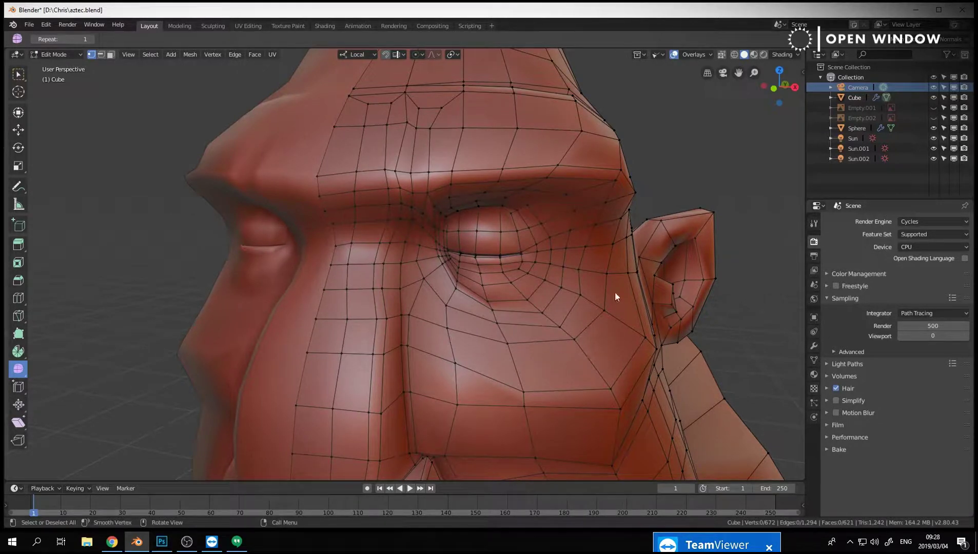
middle_drag(615, 293, 506, 259)
middle_drag(263, 172, 258, 206)
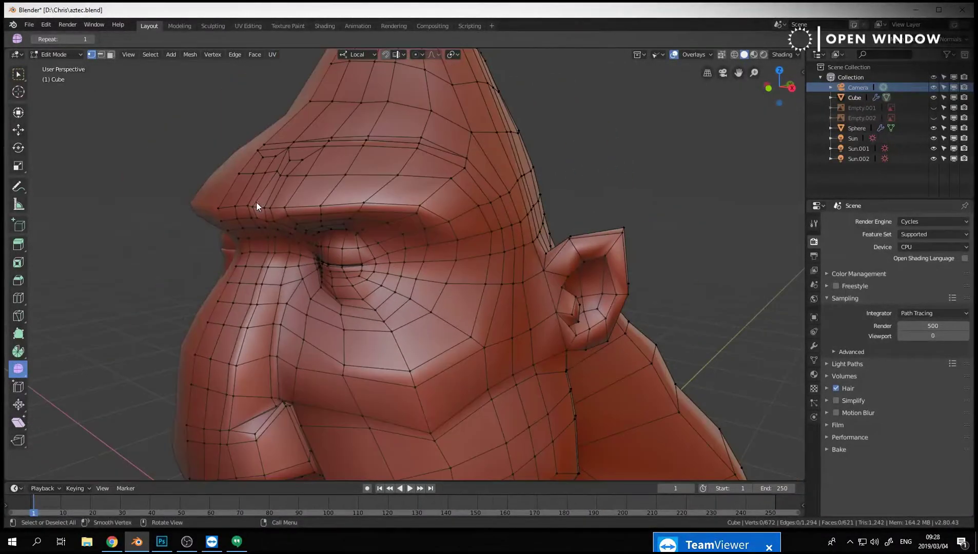
middle_drag(484, 326, 456, 314)
middle_drag(331, 305, 515, 298)
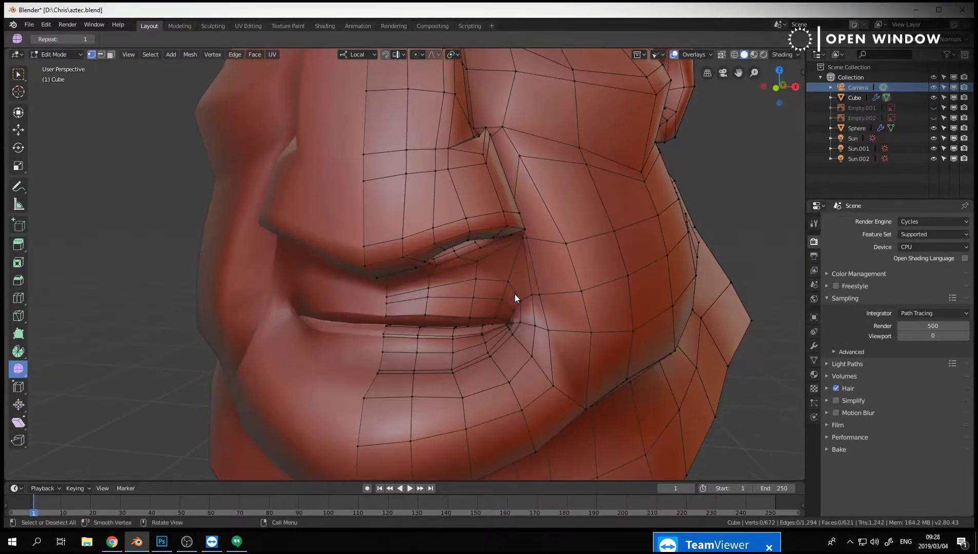
scroll(515, 294, up, 2)
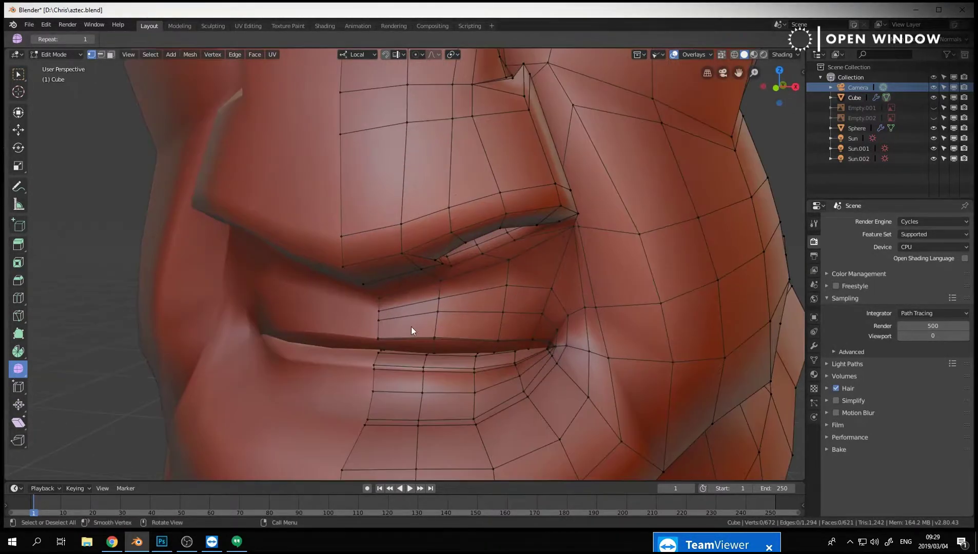
Switch to face selection and highlight the face loops around the lips to inspect the mouth topology.
key(3)
alt+click(437, 321)
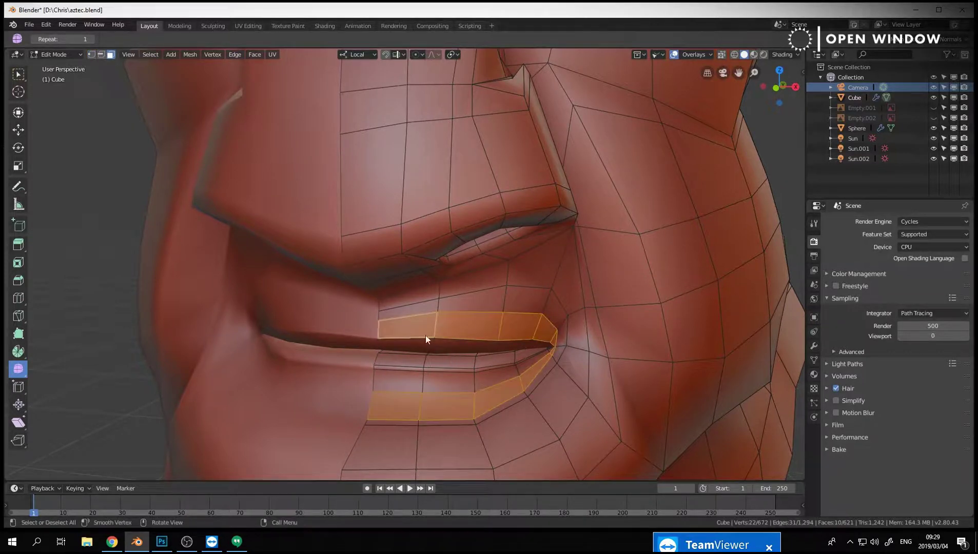
alt+click(436, 344)
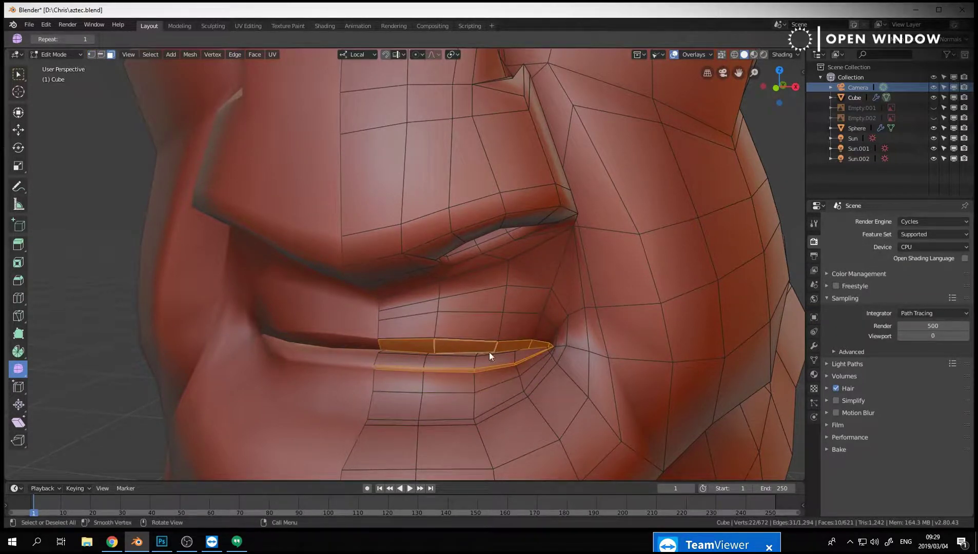
scroll(467, 362, up, 6)
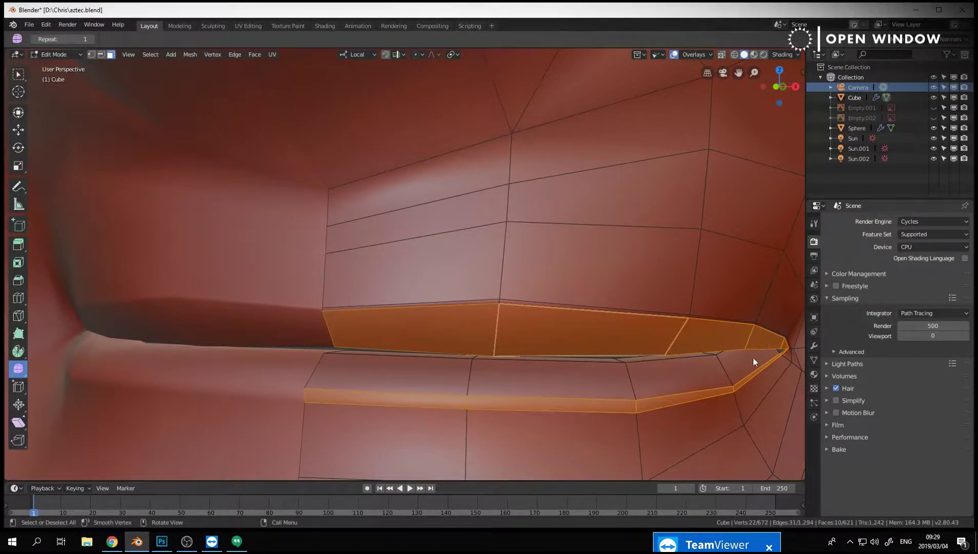
scroll(494, 426, down, 5)
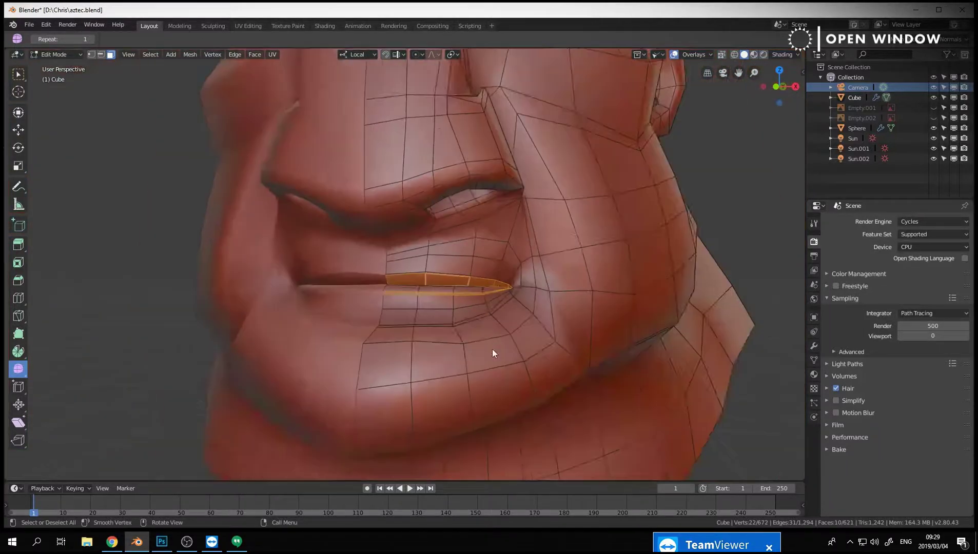
Select the face loop running below the lower lip and past the nose, and follow its flow up to the brow.
middle_drag(492, 349, 530, 283)
alt+click(489, 326)
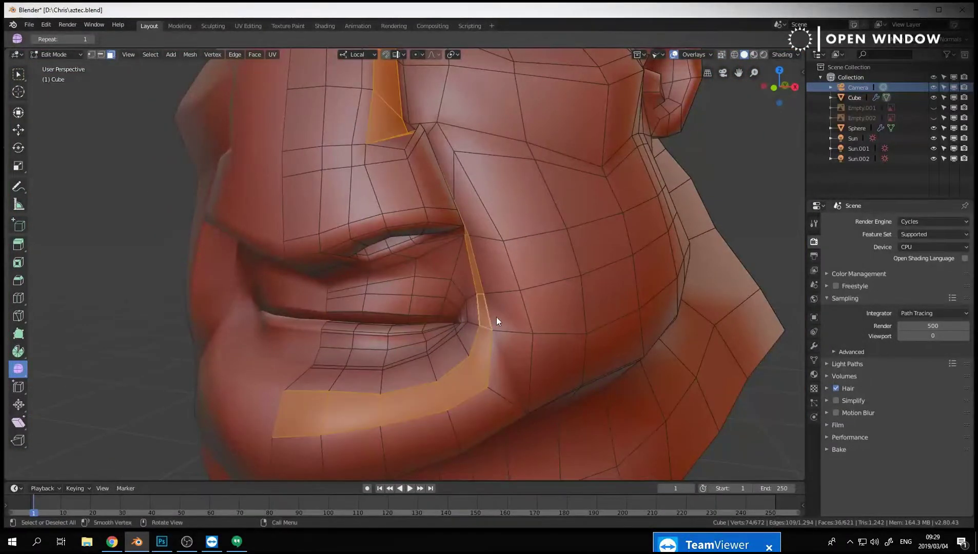
middle_drag(496, 318, 489, 324)
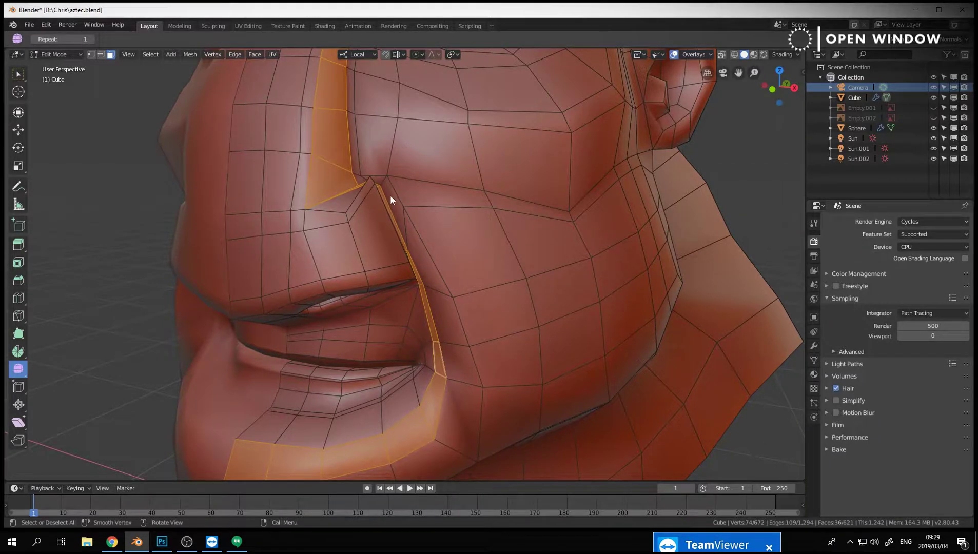
shift+middle_drag(390, 199, 381, 281)
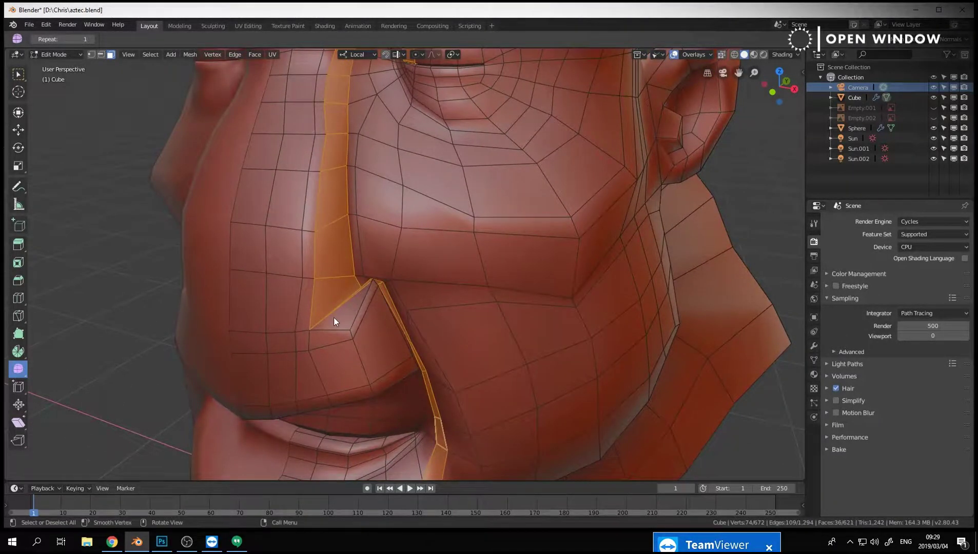
scroll(337, 306, down, 3)
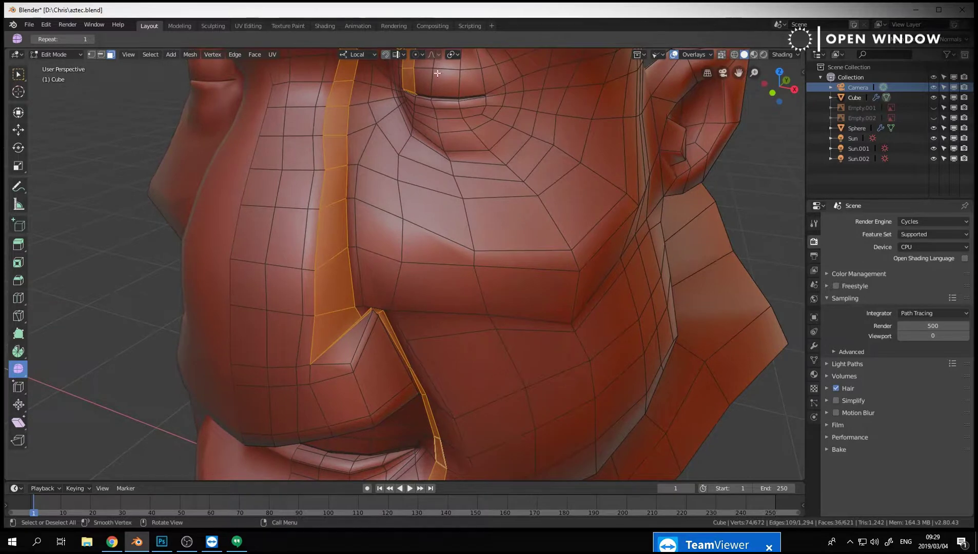
middle_drag(421, 175, 369, 310)
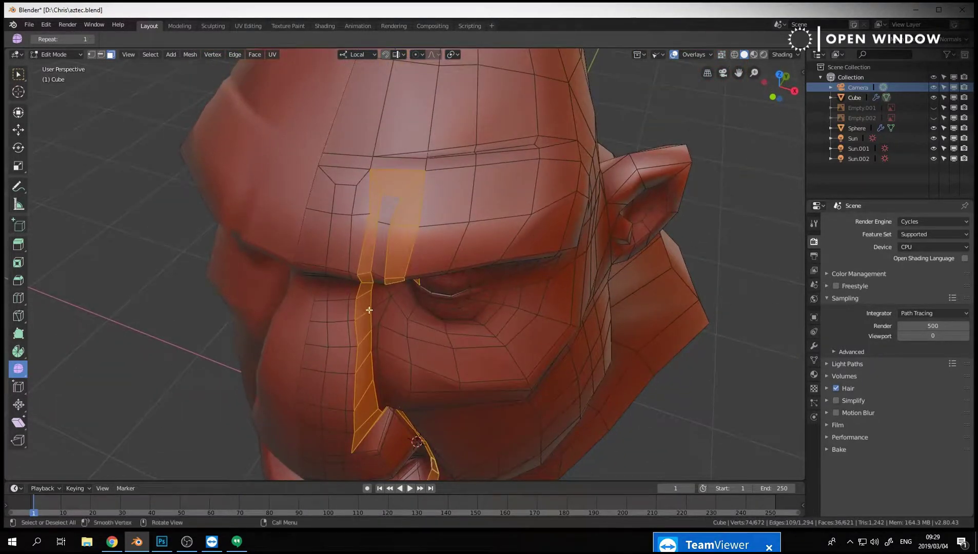
middle_drag(420, 281, 461, 184)
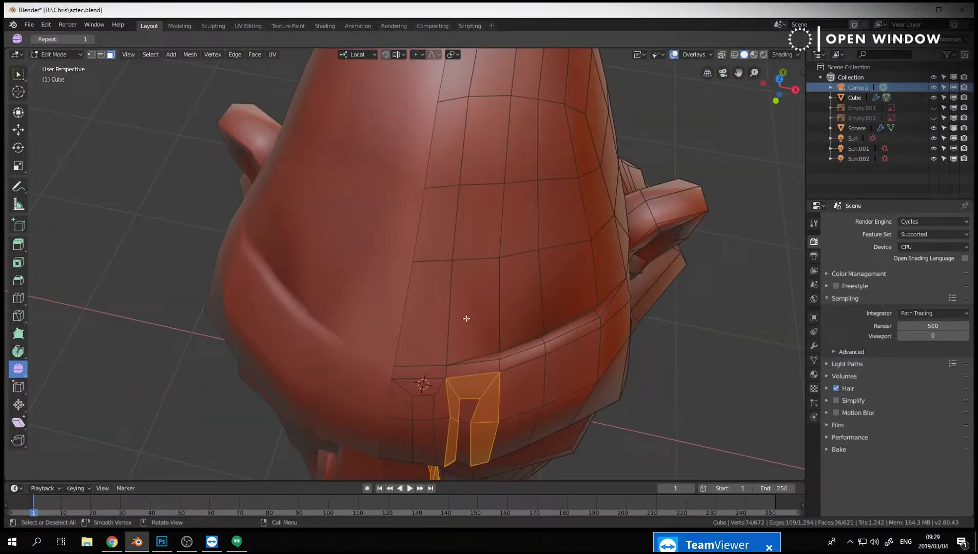
middle_drag(487, 357, 461, 330)
middle_drag(415, 157, 524, 101)
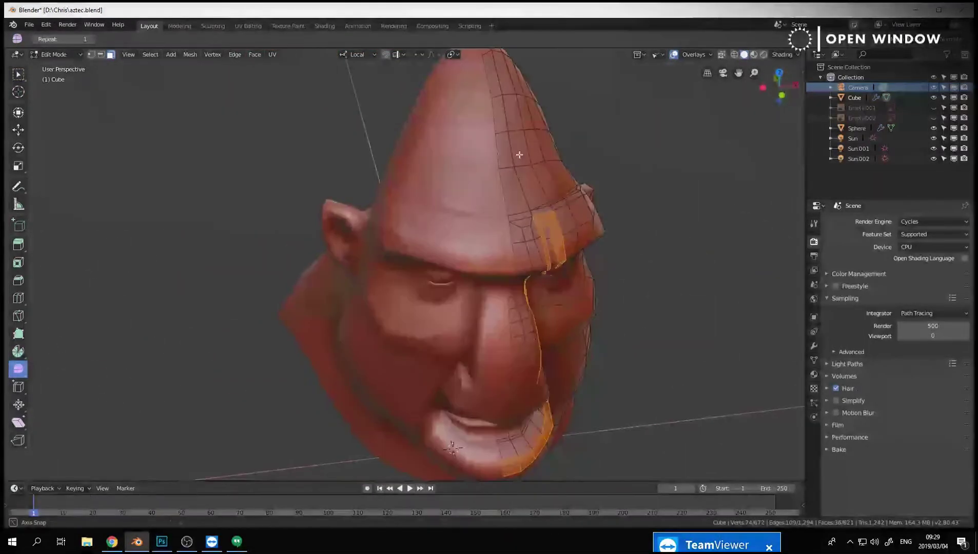
middle_drag(590, 272, 539, 258)
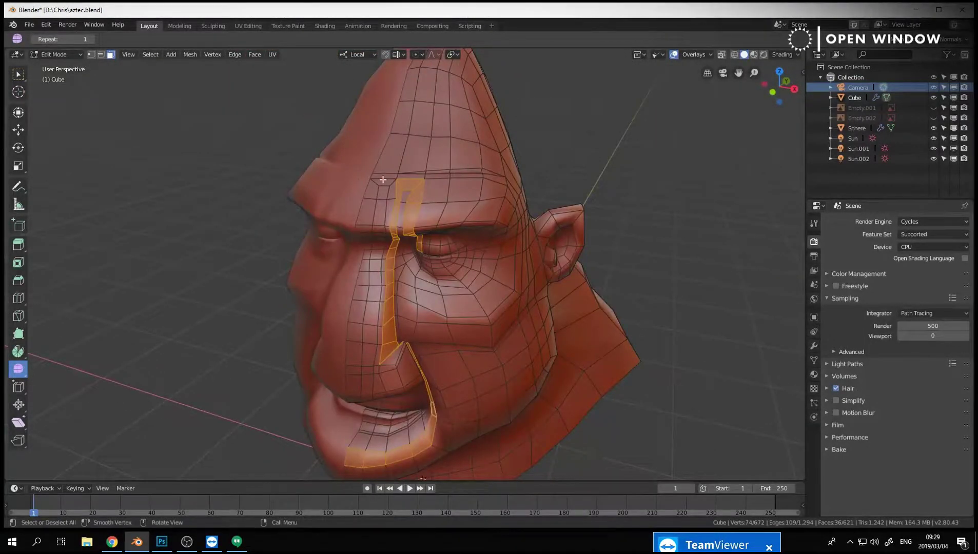
Switch the head from Edit Mode back to Object Mode.
key(ctrl+Tab)
click(300, 267)
key(Tab)
middle_drag(385, 185, 426, 264)
key(Tab)
middle_drag(641, 313, 540, 276)
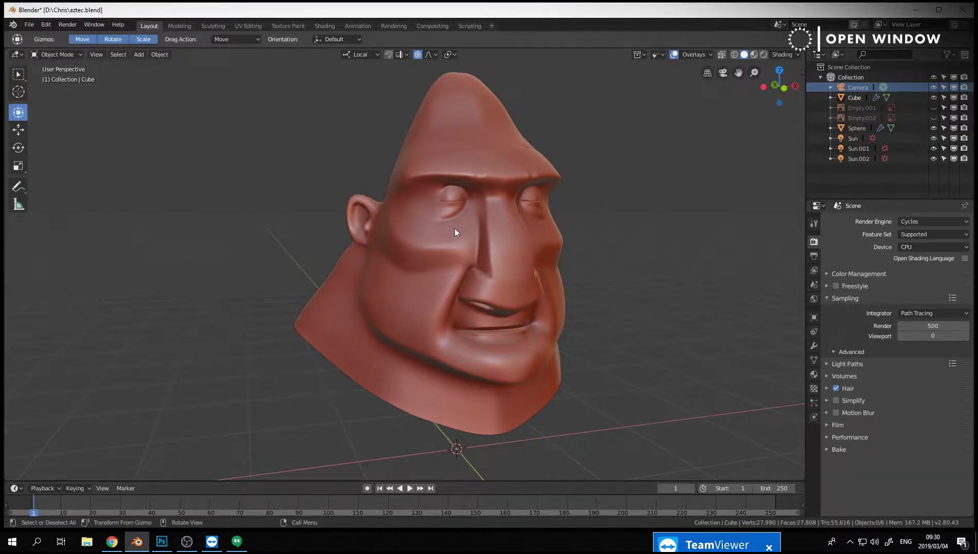
Examine the smoothed head's face up close and in full, ending in the front orthographic view.
middle_drag(454, 233, 450, 257)
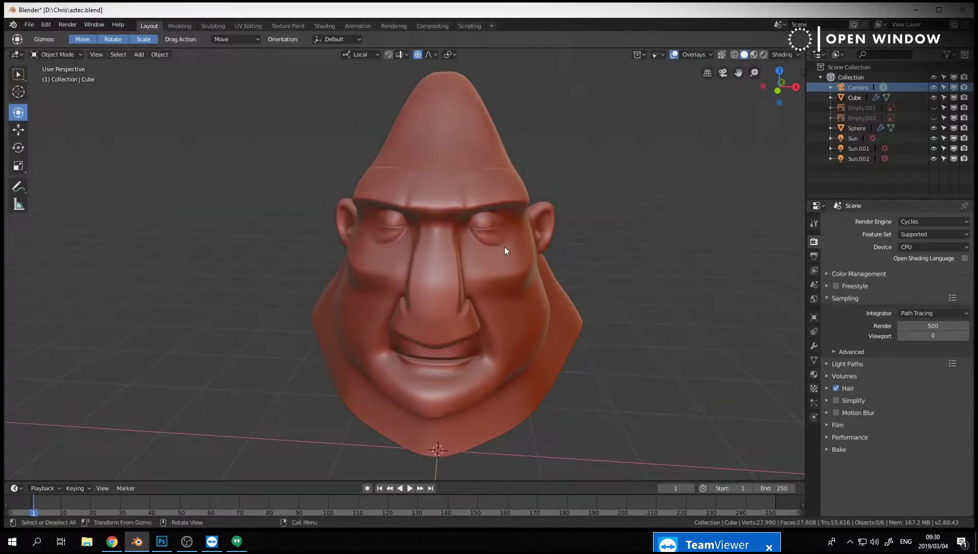
scroll(505, 247, up, 3)
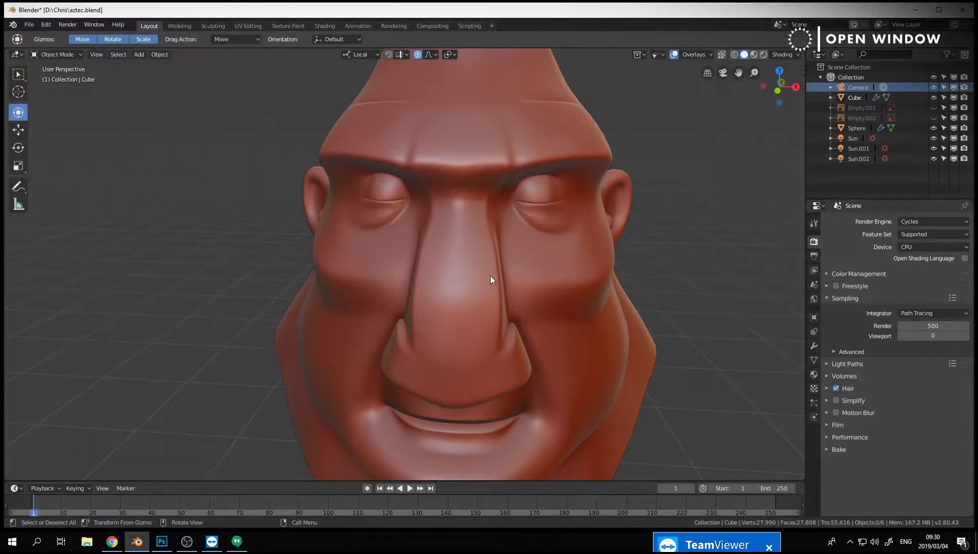
scroll(551, 272, up, 4)
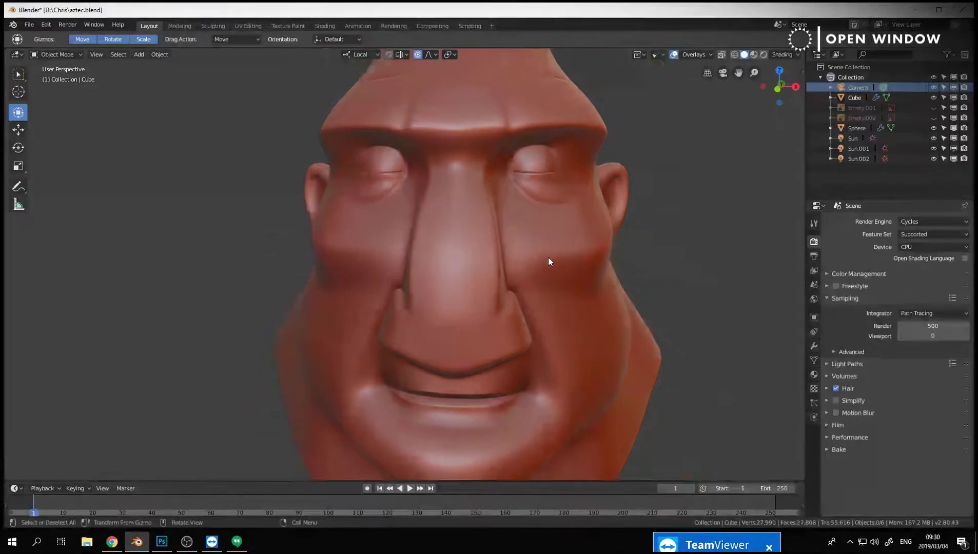
scroll(548, 258, down, 2)
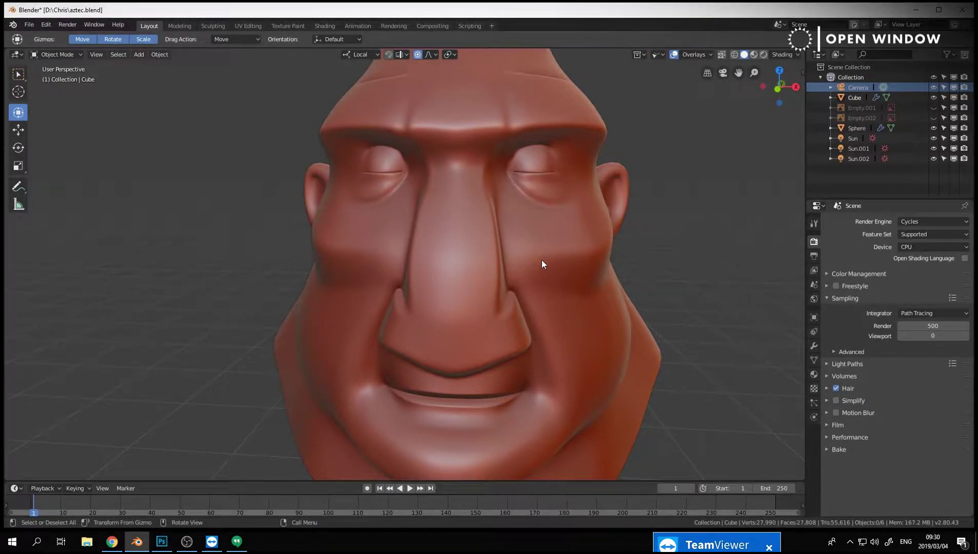
scroll(541, 260, down, 5)
key(z)
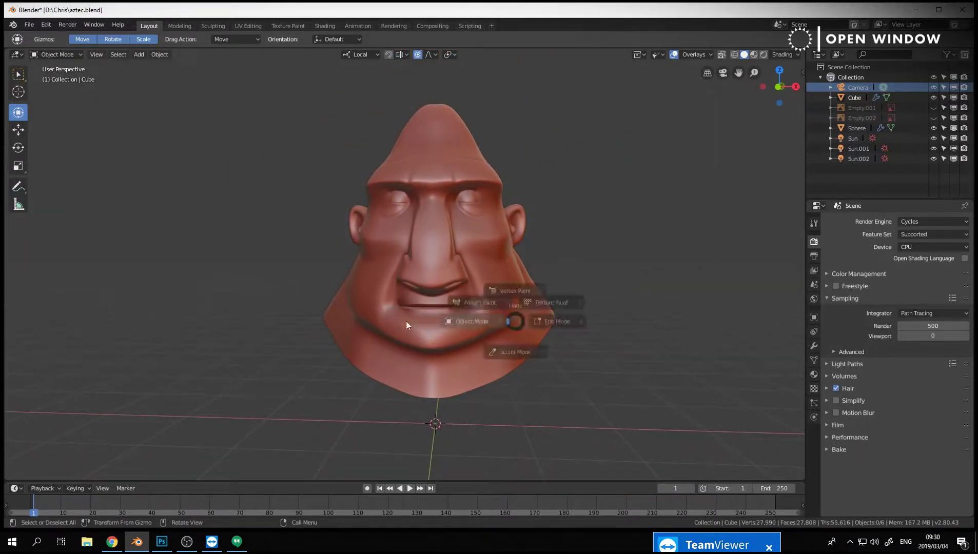
key(KP_1)
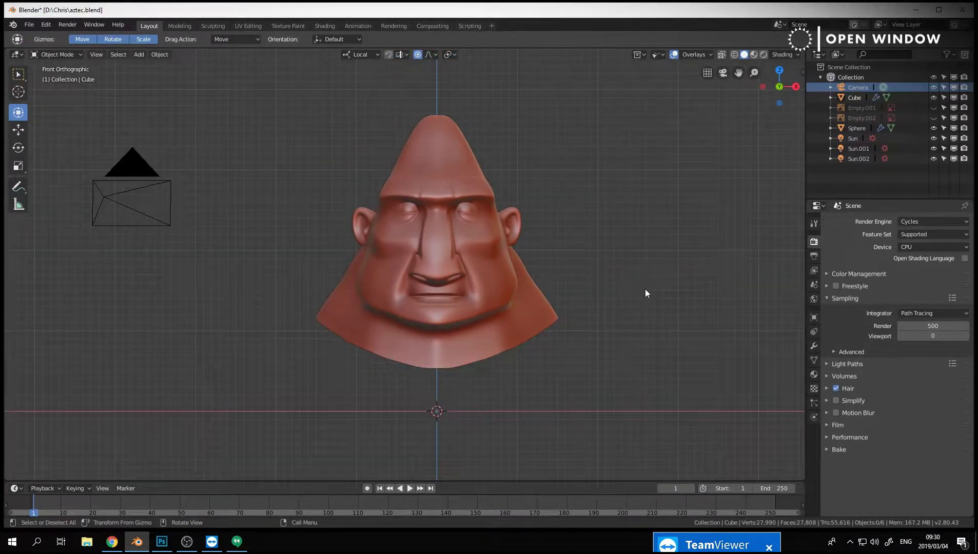
scroll(621, 272, down, 3)
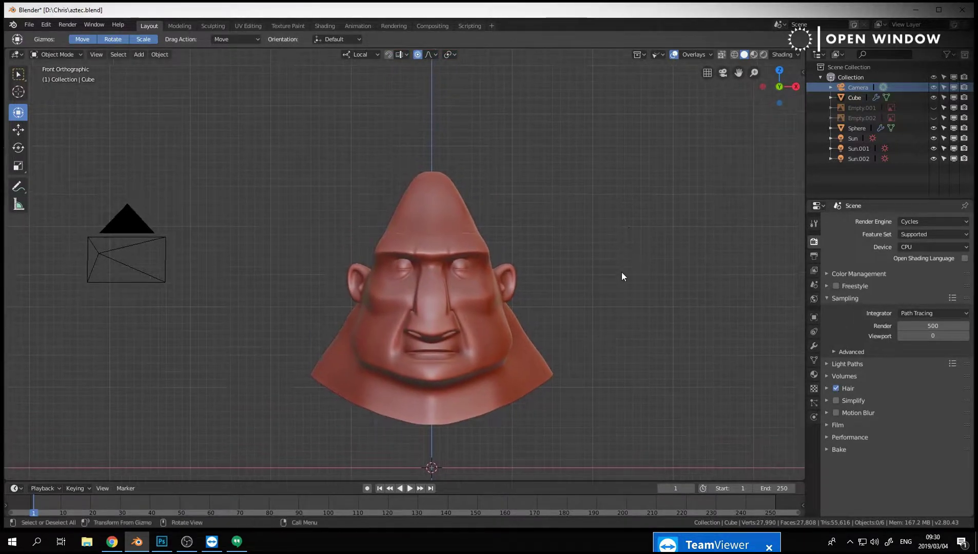
Hide the head mesh (Cube) and show the two reference image empties, Empty.001 and Empty.002.
click(449, 310)
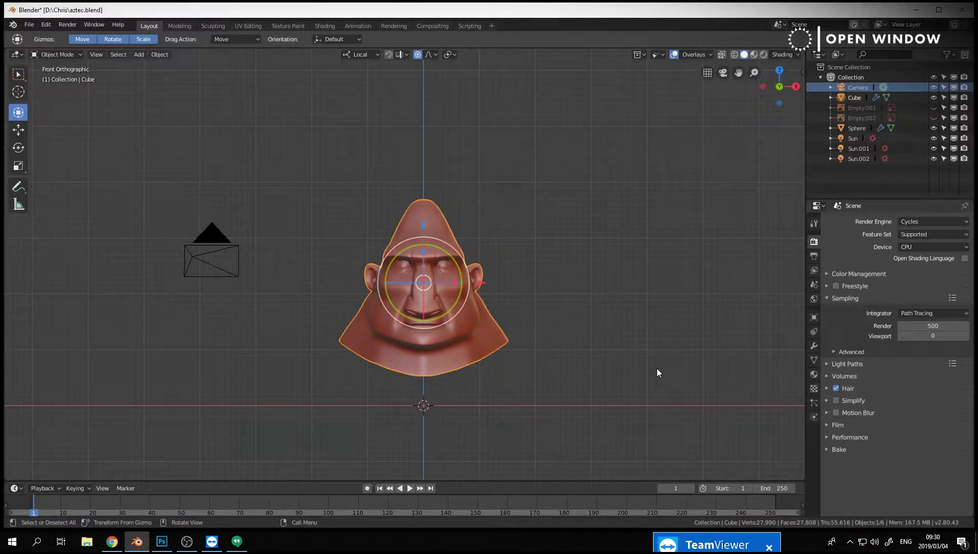
click(934, 97)
click(934, 107)
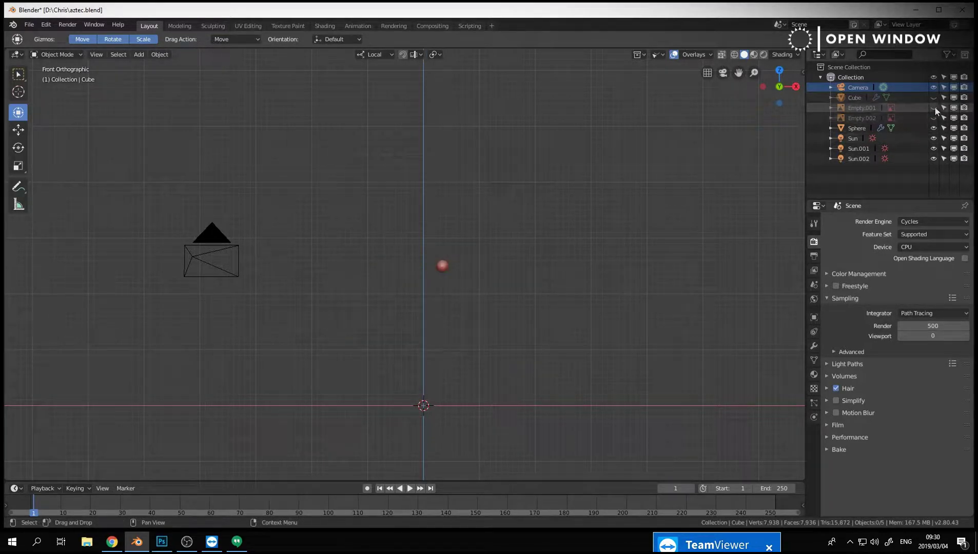
click(934, 117)
Select the front reference empty, Empty.001, and bring up its image settings.
click(862, 108)
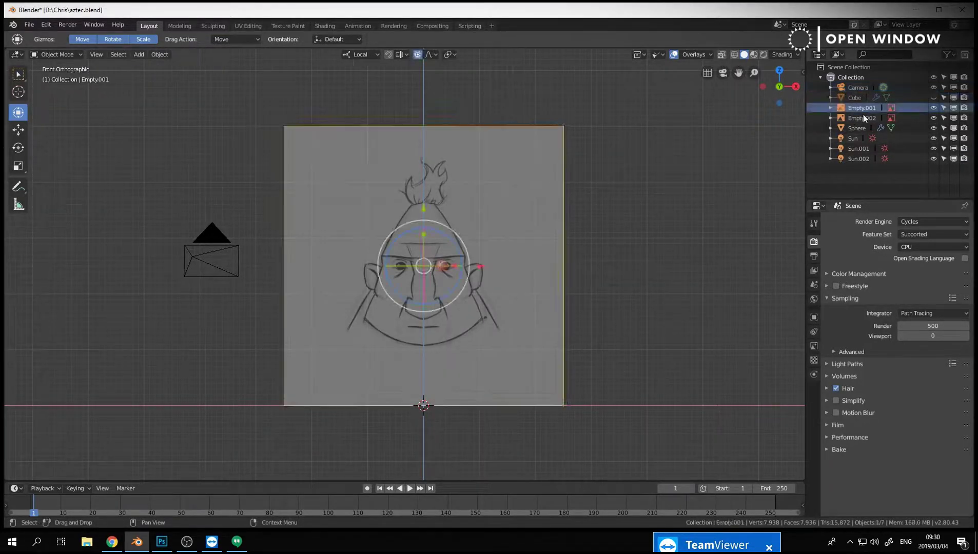
click(862, 118)
click(531, 266)
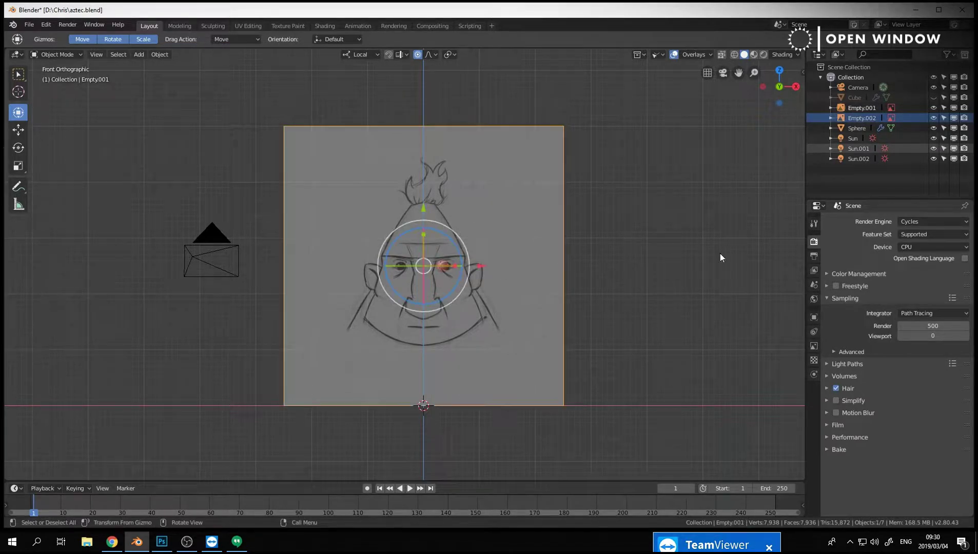
click(814, 346)
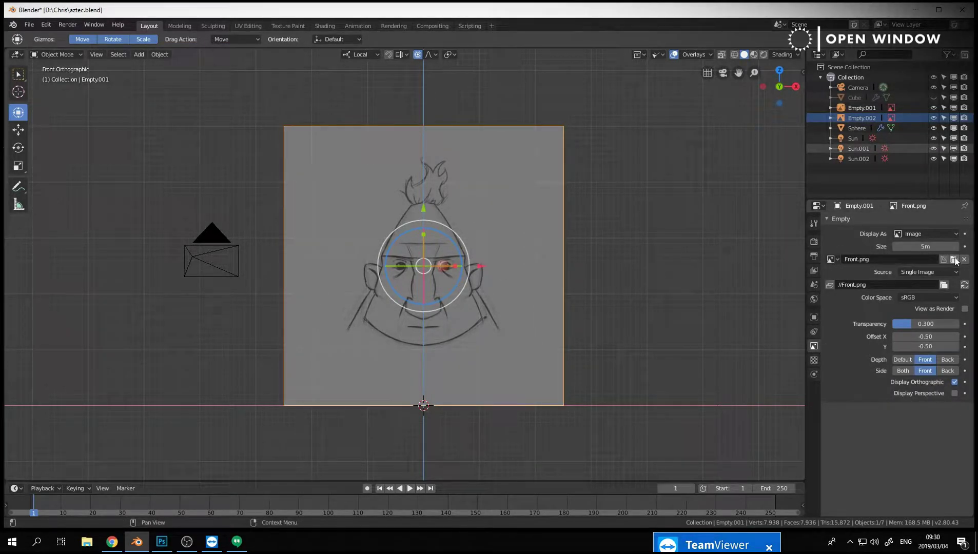
Select Empty.002 and replace its Side.png image with front.png from the Desktop, browsing the files as thumbnails.
click(868, 119)
middle_drag(679, 239, 648, 272)
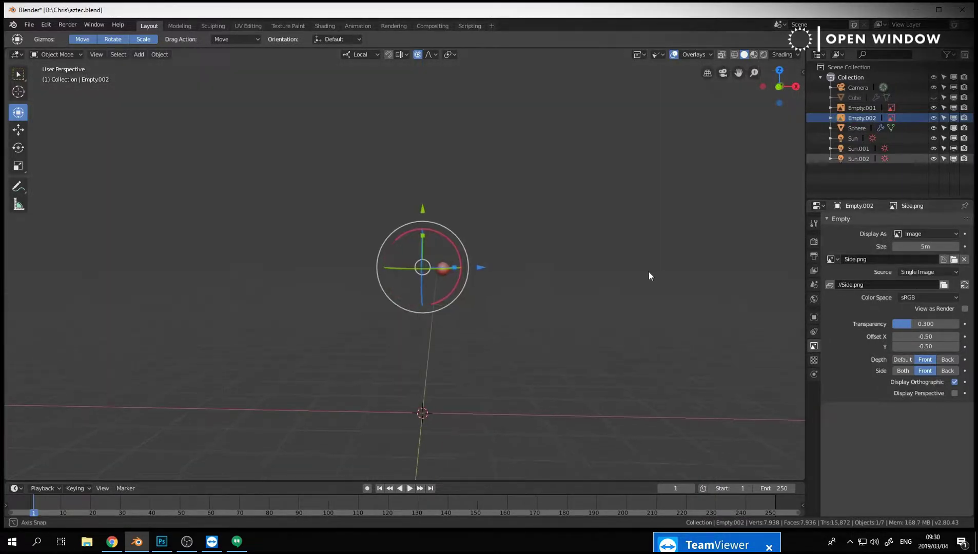
key(KP_1)
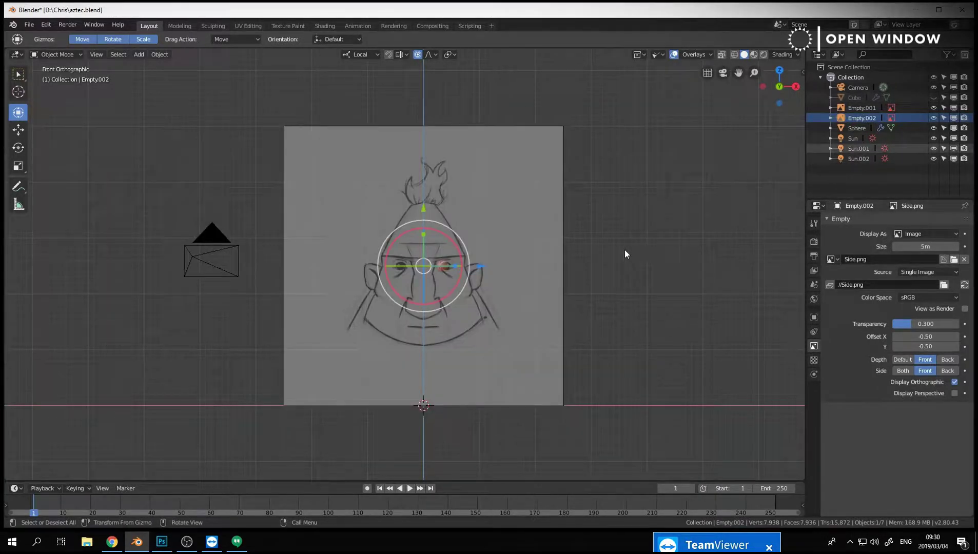
click(954, 259)
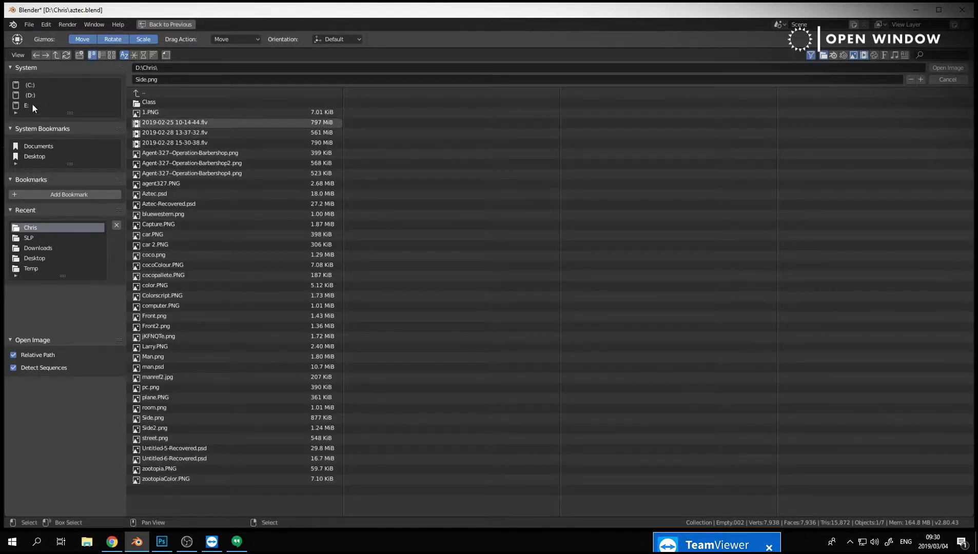
click(46, 157)
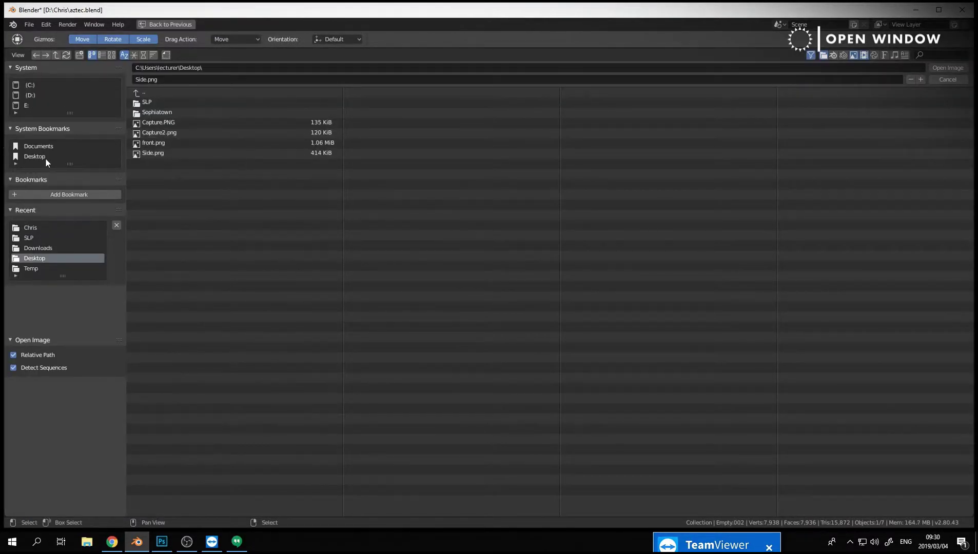
click(112, 55)
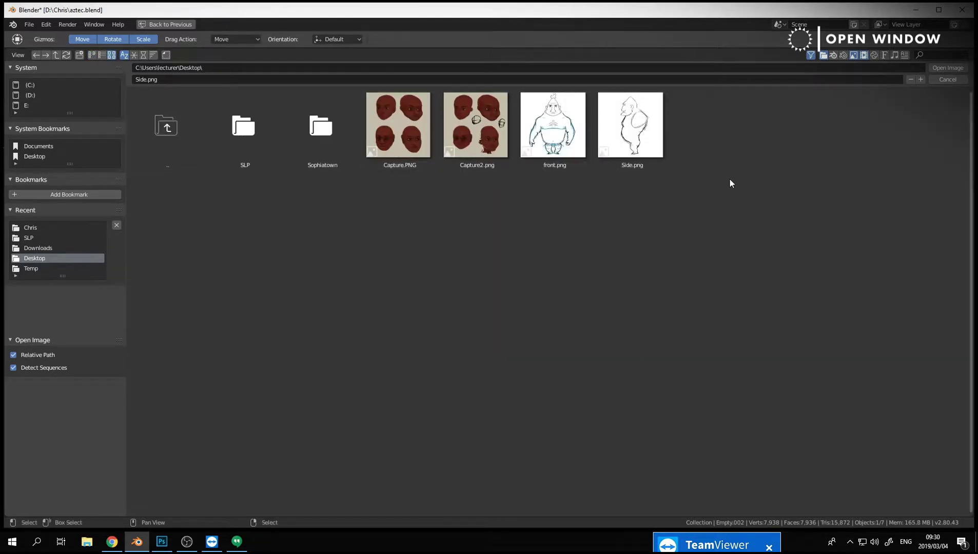
double_click(573, 134)
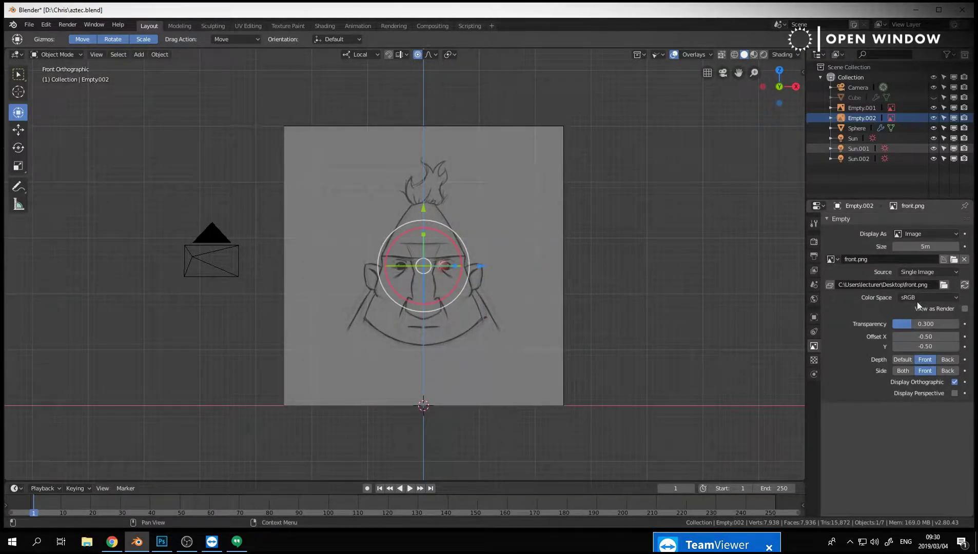
Try to refresh Empty.002's image by choosing the Desktop's front.png again as its file path, and check the front view.
click(944, 285)
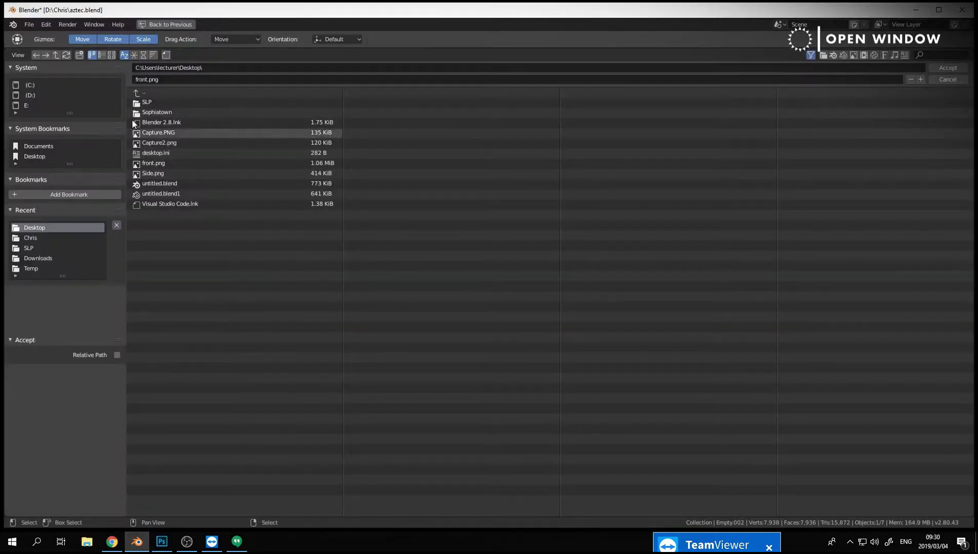
click(114, 55)
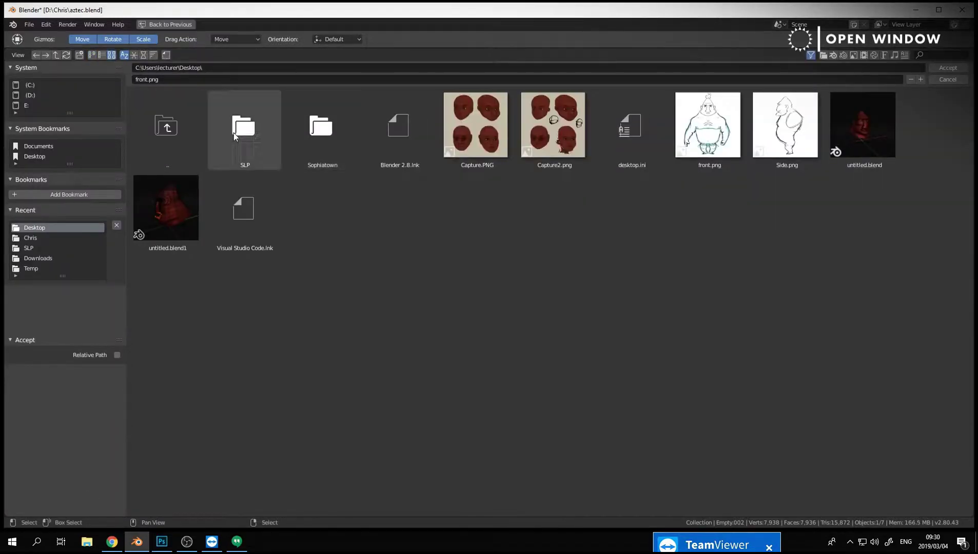
double_click(726, 123)
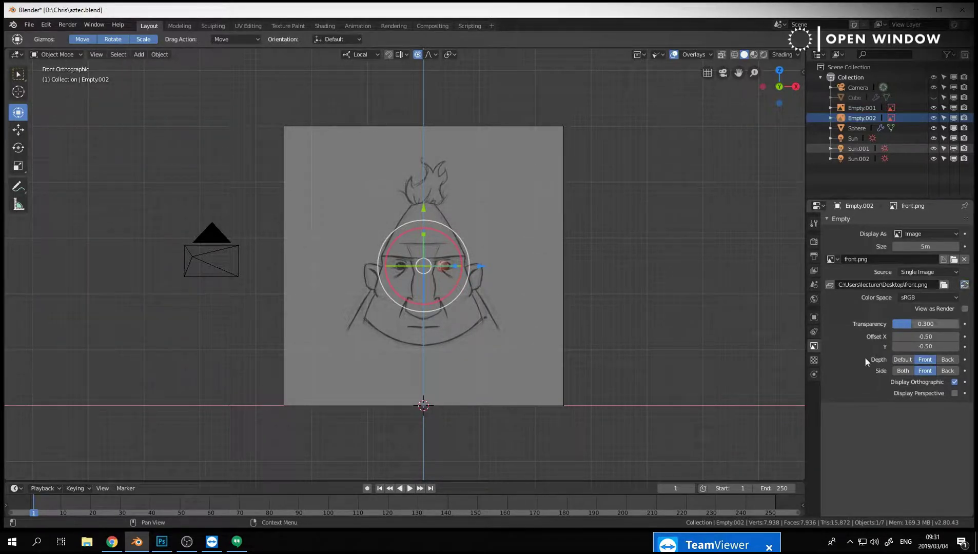
middle_drag(625, 333, 664, 314)
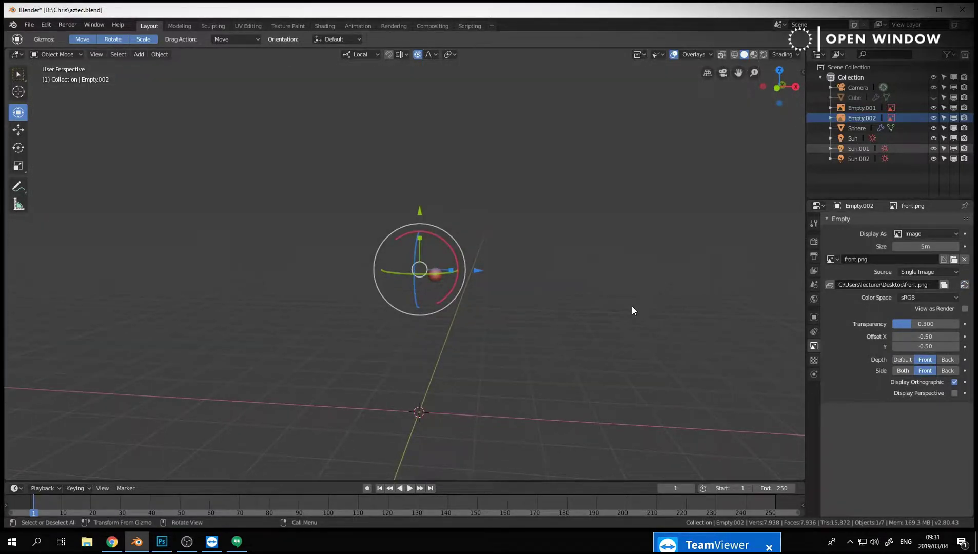
key(KP_1)
click(944, 285)
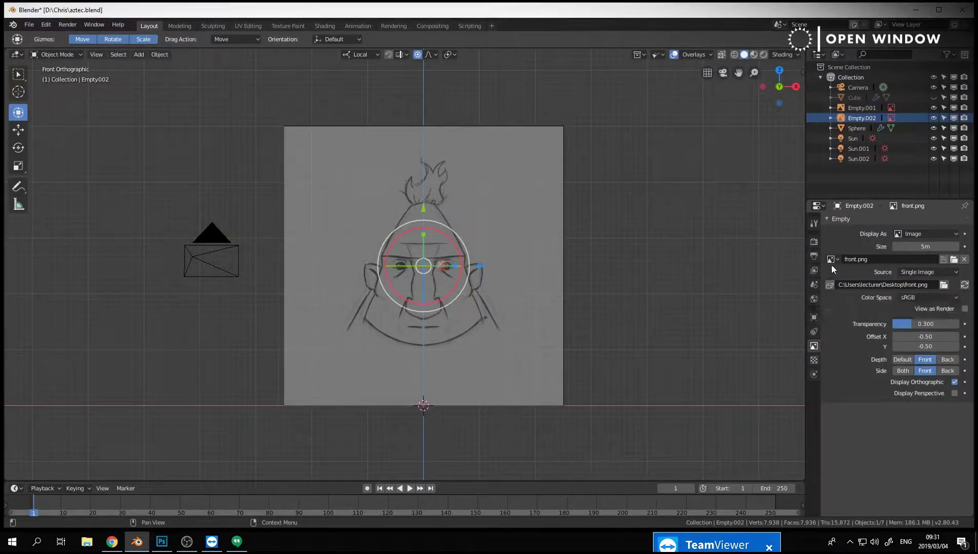
Unlink the image from Empty.002, open front.png from the Desktop in its place, and check the front view.
click(964, 259)
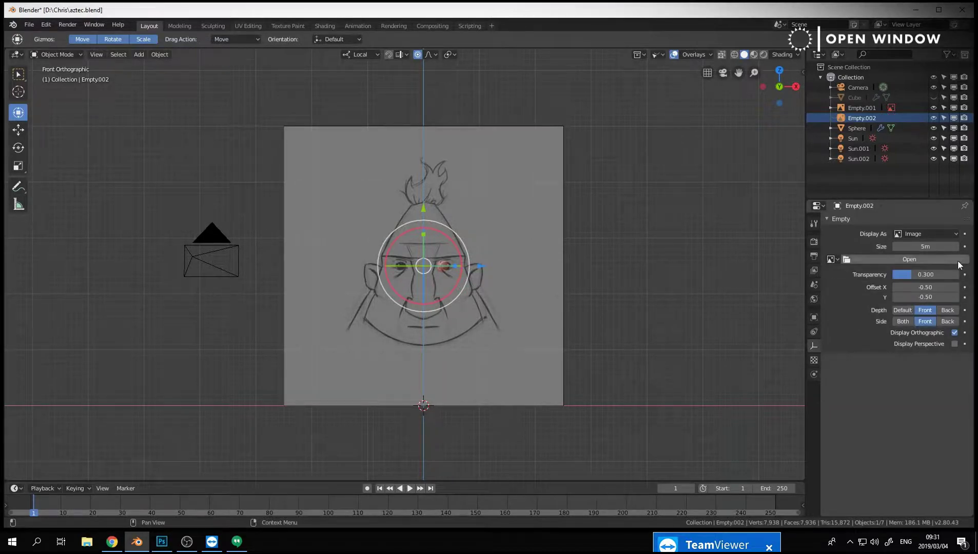
click(957, 259)
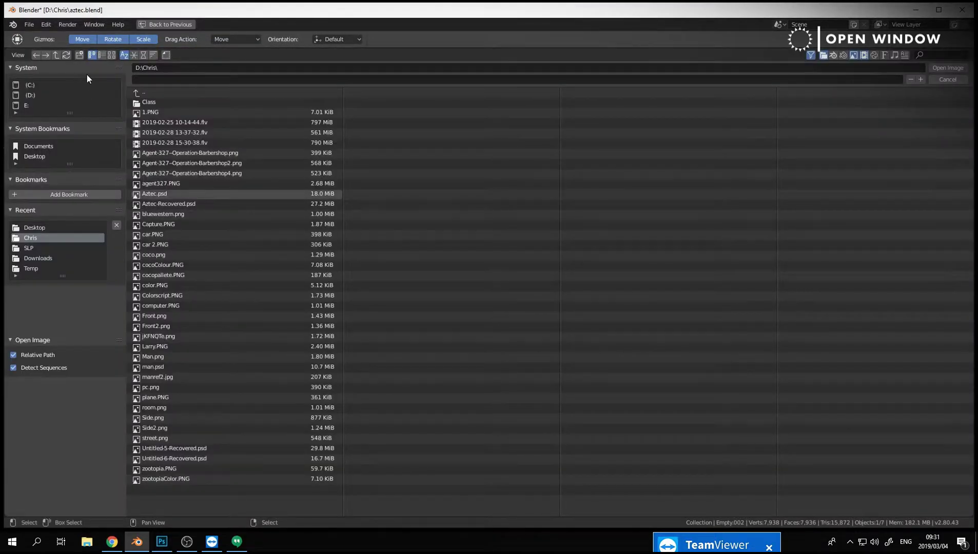
click(31, 95)
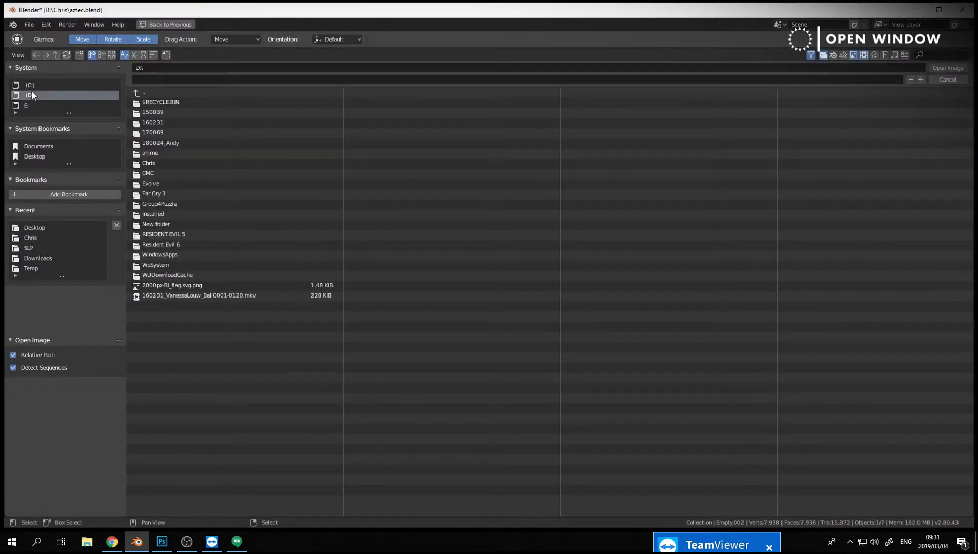
click(111, 55)
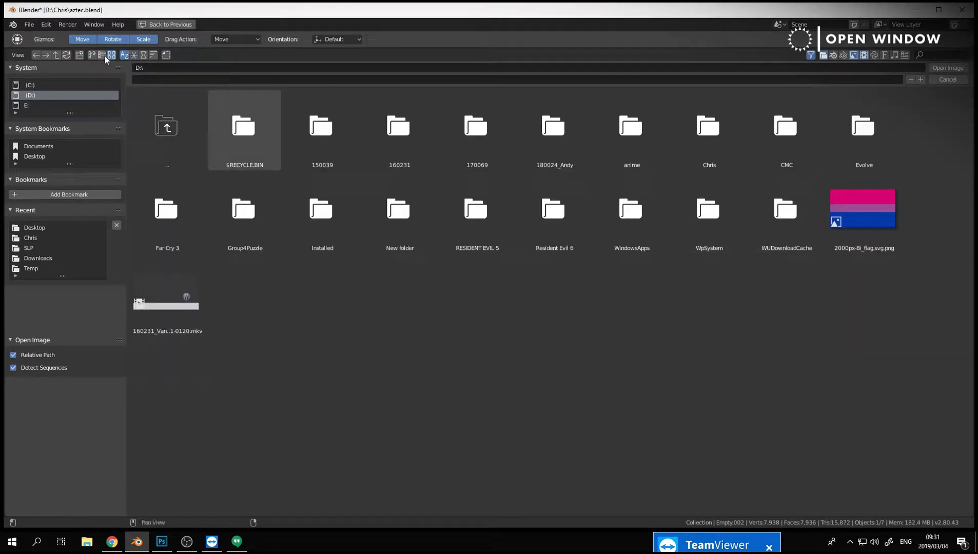
click(31, 156)
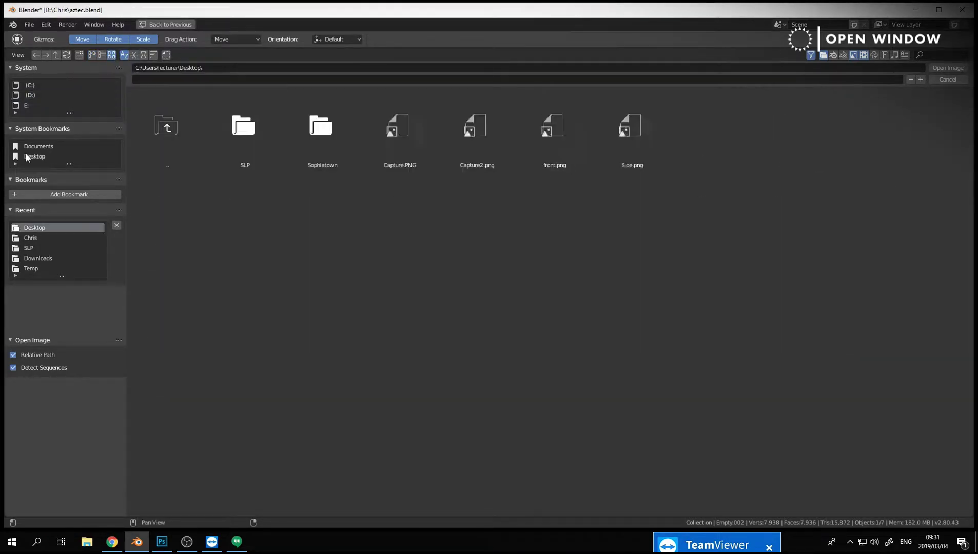
double_click(546, 128)
middle_drag(624, 224, 689, 265)
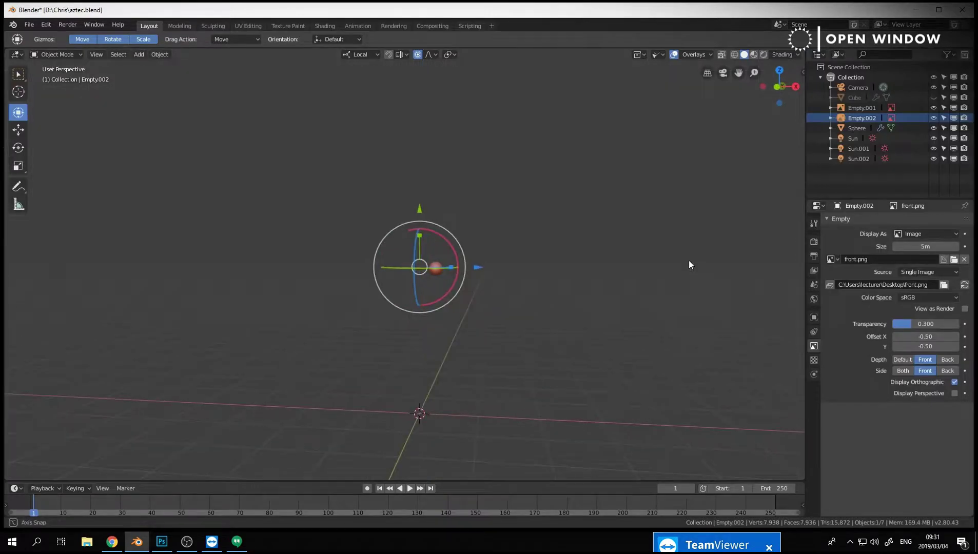
key(KP_1)
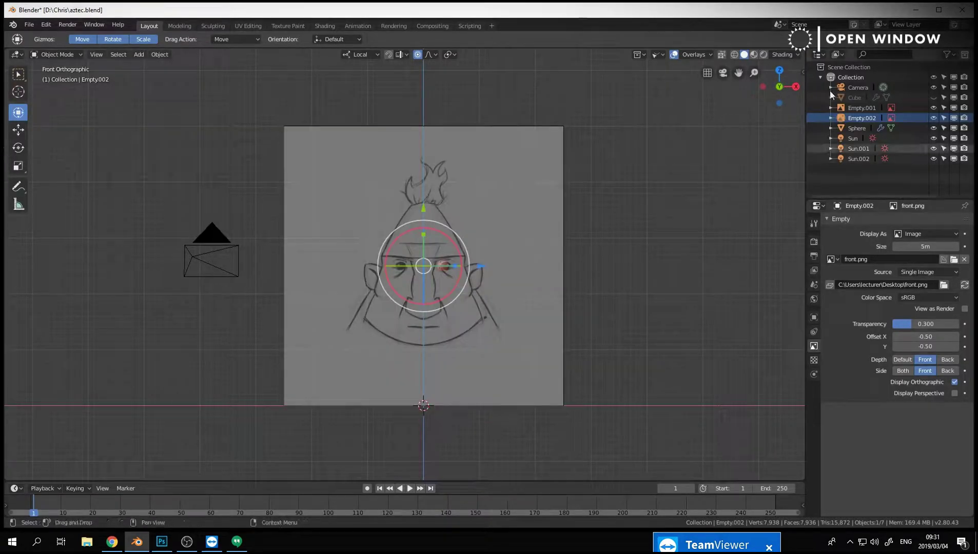
Unlink Front.png from Empty.001 and open the full-body front.png drawing from the Desktop in its place.
click(862, 108)
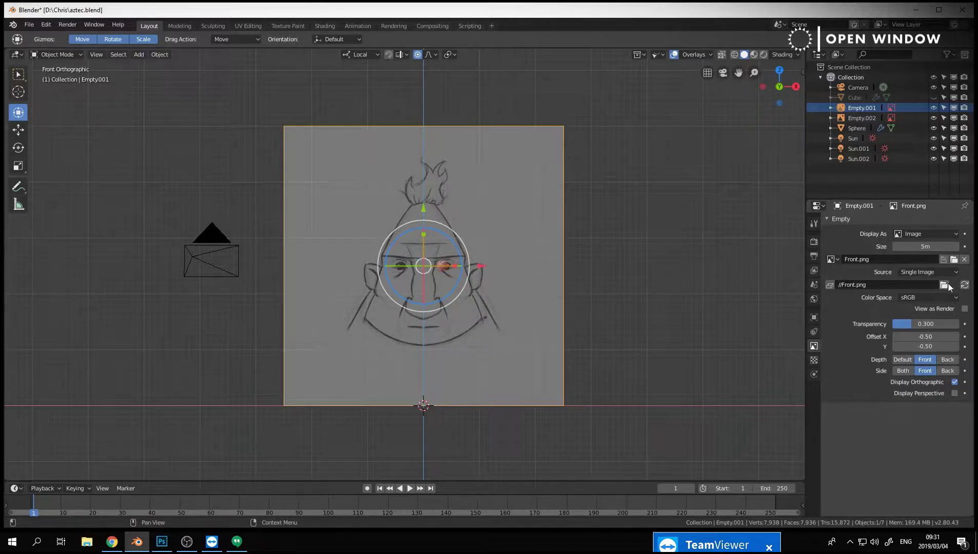
click(965, 260)
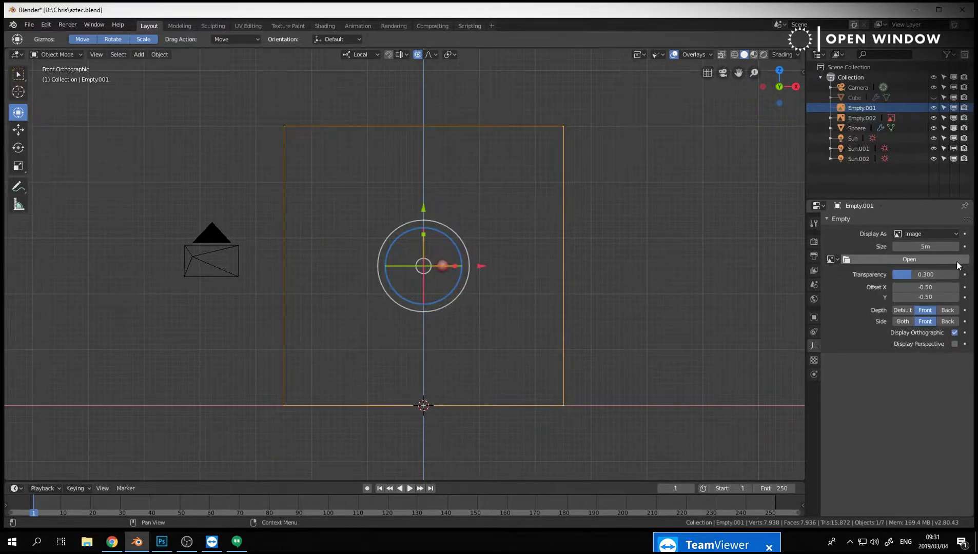
click(921, 259)
click(35, 157)
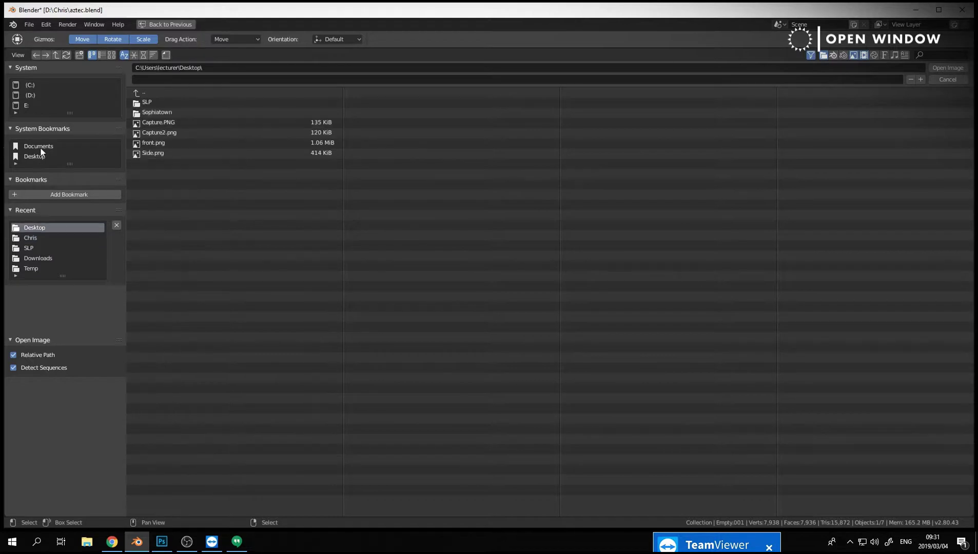
click(112, 55)
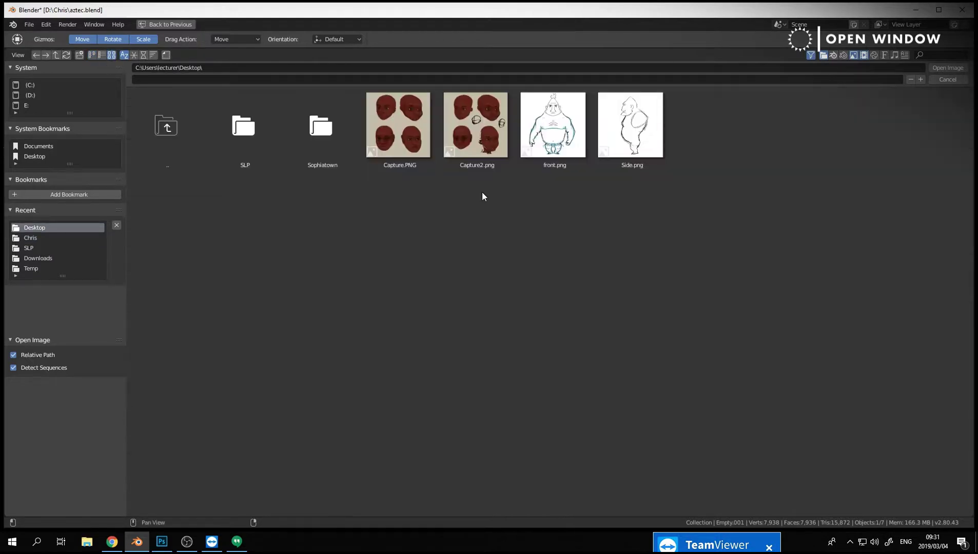
double_click(554, 128)
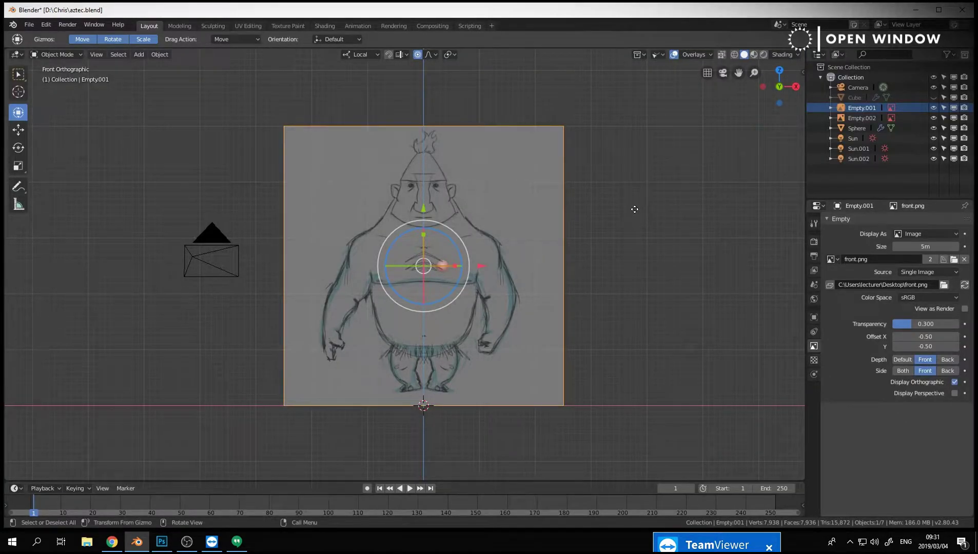
Unlink the image from Empty.002 and open Side.png from the Desktop in its place, browsing the files as thumbnails.
key(KP_3)
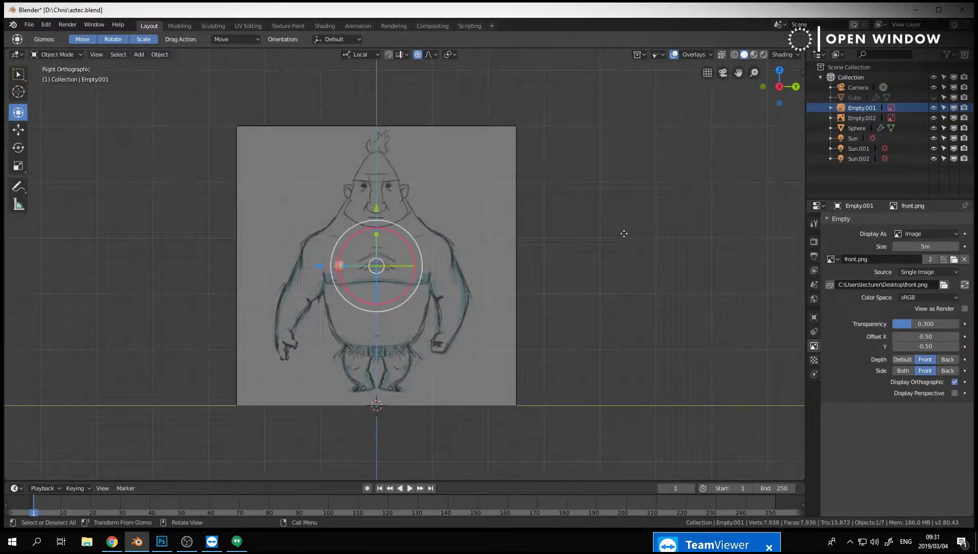
click(873, 119)
click(964, 260)
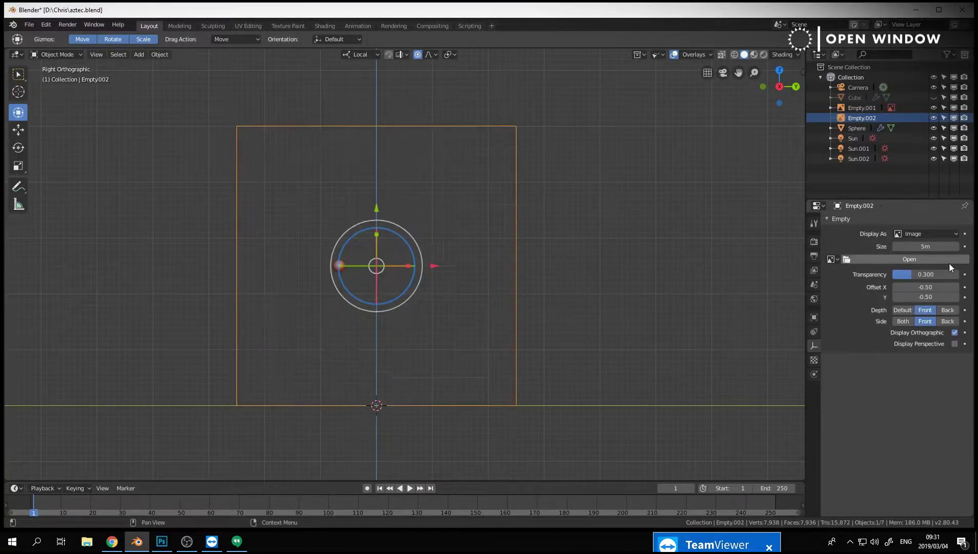
click(948, 262)
click(35, 156)
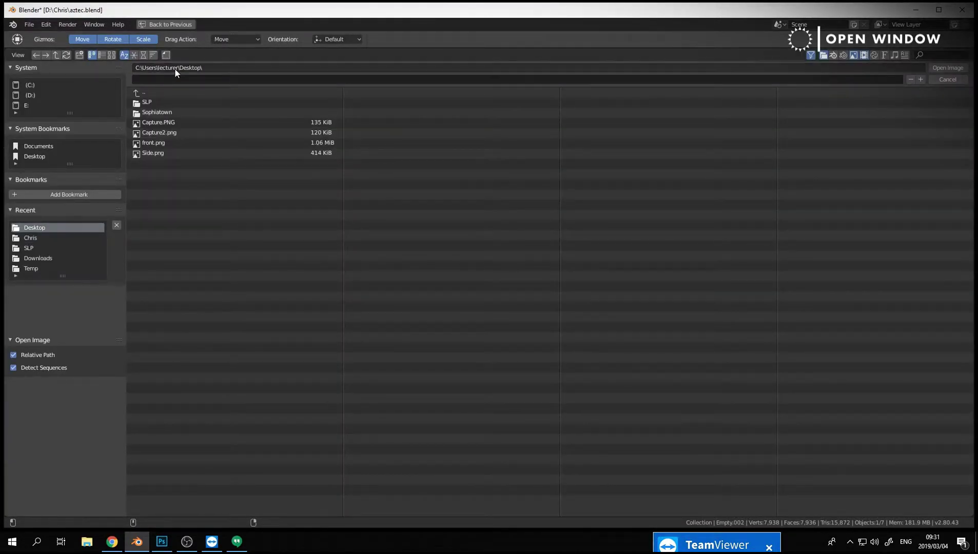
click(111, 55)
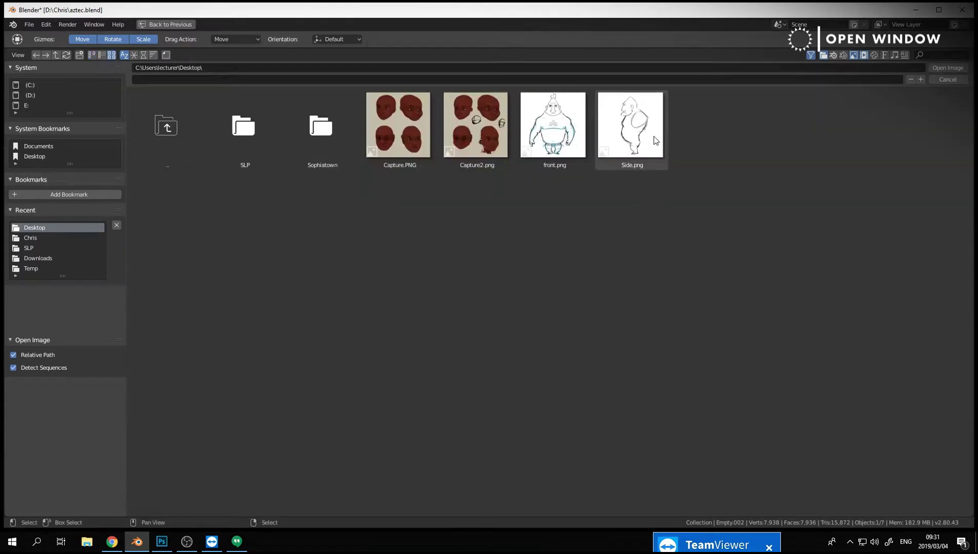
double_click(654, 151)
Compare the full-body drawings by alternating between the front and right orthographic views.
key(KP_1)
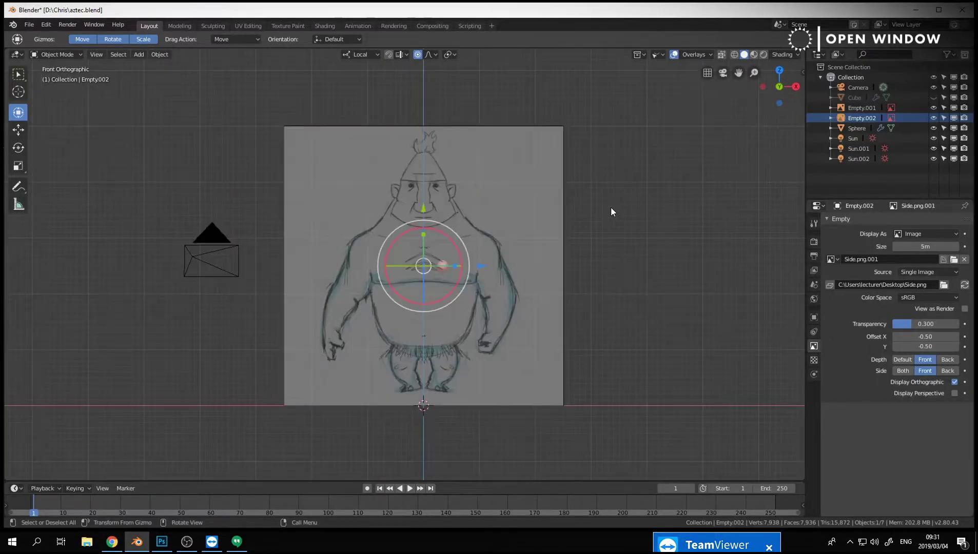
key(KP_3)
key(KP_1)
key(KP_3)
key(KP_1)
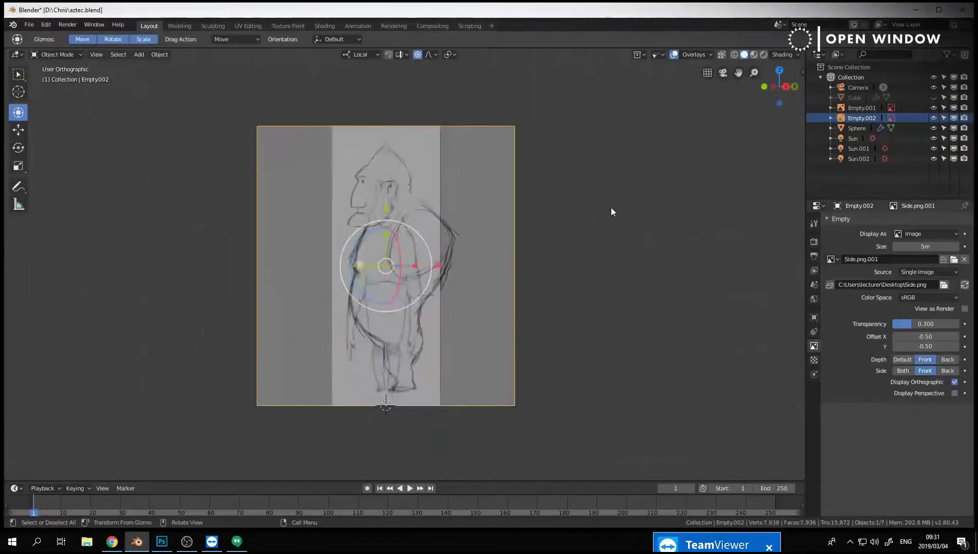
key(KP_3)
key(KP_1)
key(KP_3)
key(KP_1)
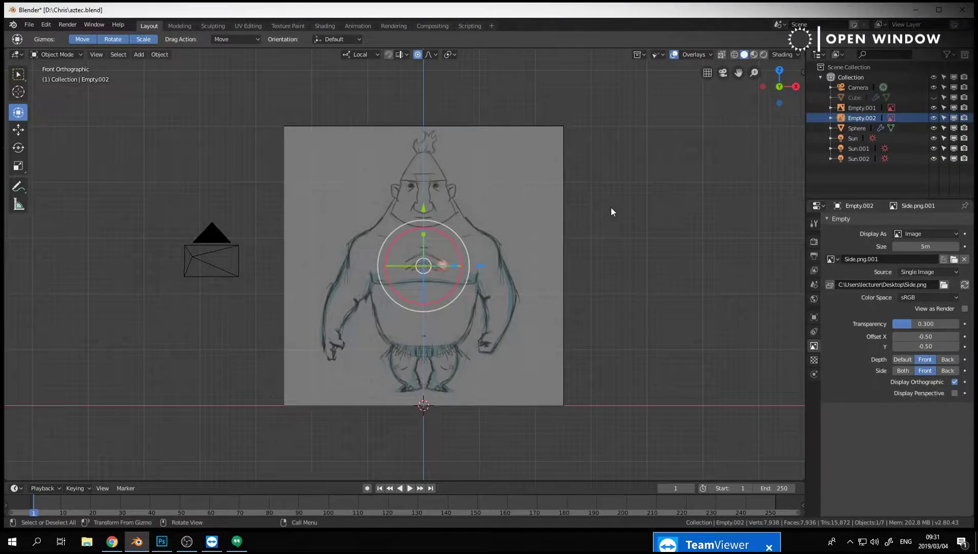
key(KP_3)
key(KP_1)
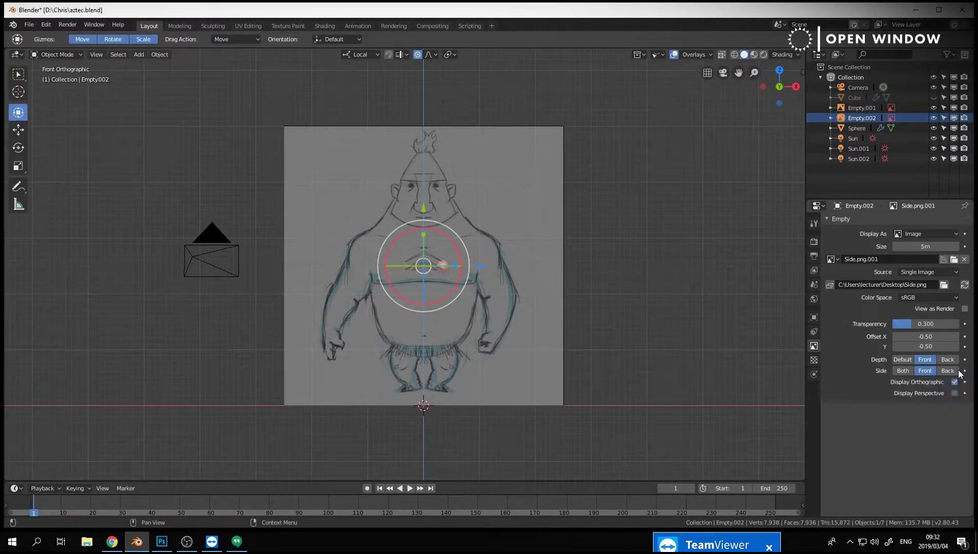
Mirror the front drawing on Empty.001 with a negative scale along its local X axis, keeping its original width, and deselect it.
click(863, 107)
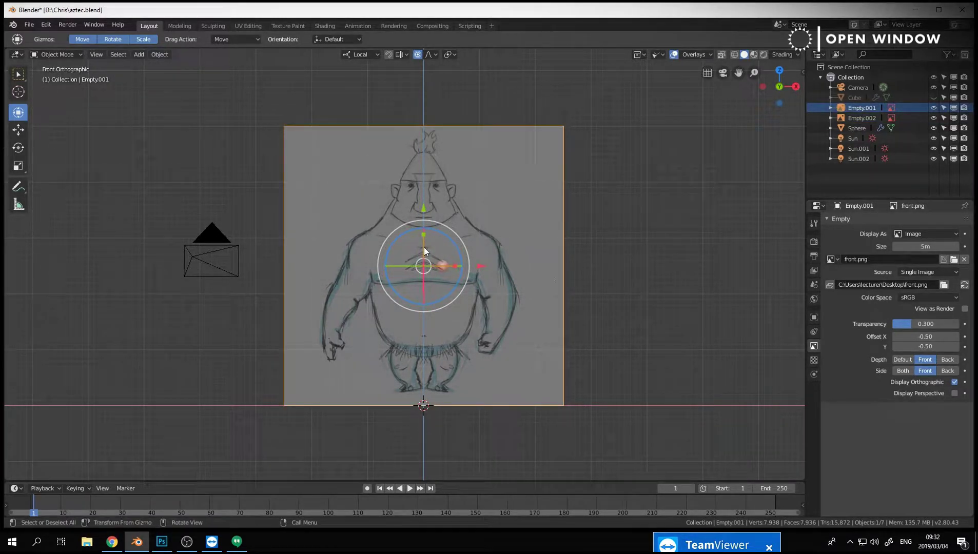
click(457, 266)
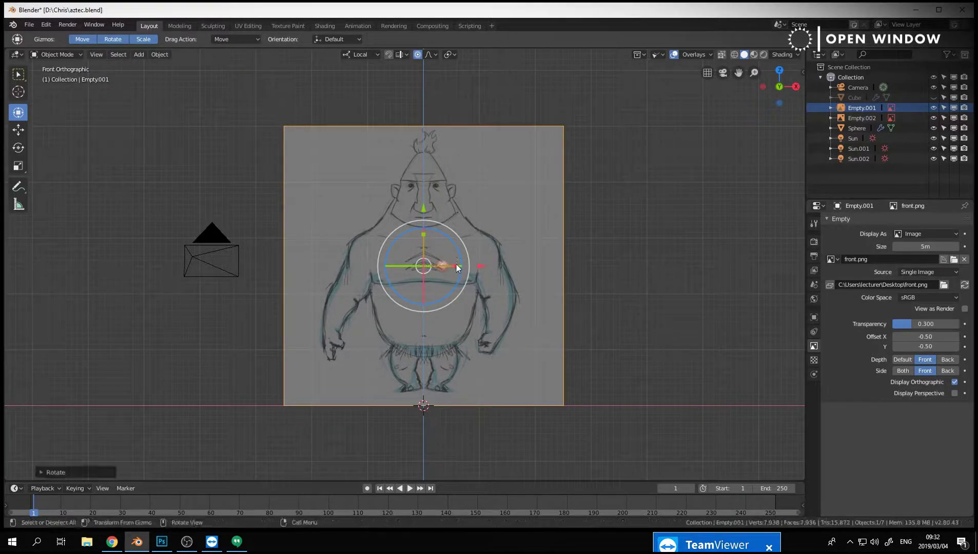
key(s)
key(x)
key(x)
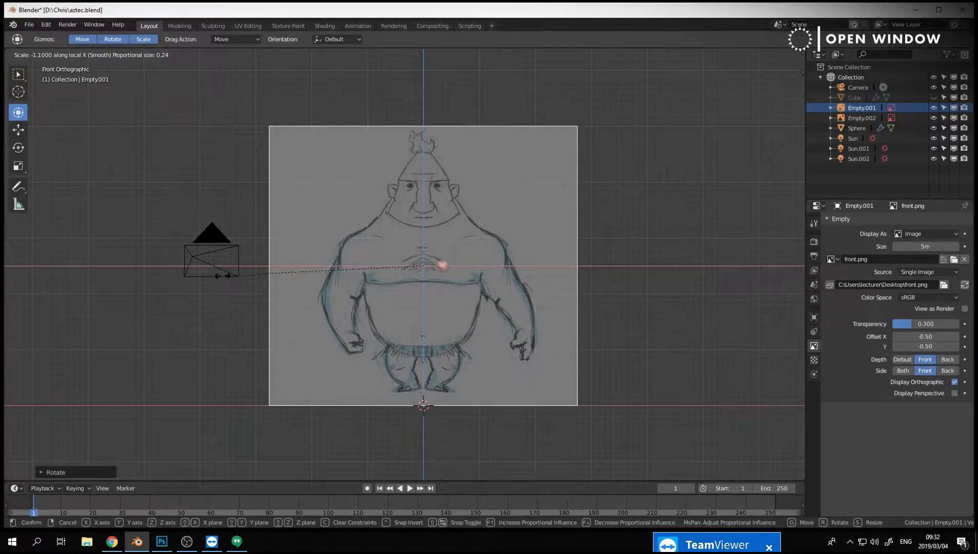
click(232, 276)
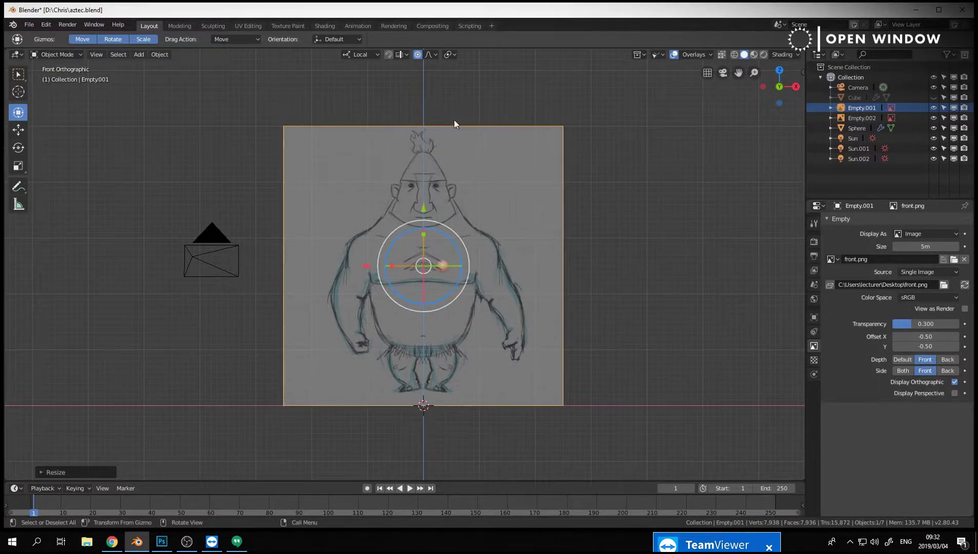
click(658, 264)
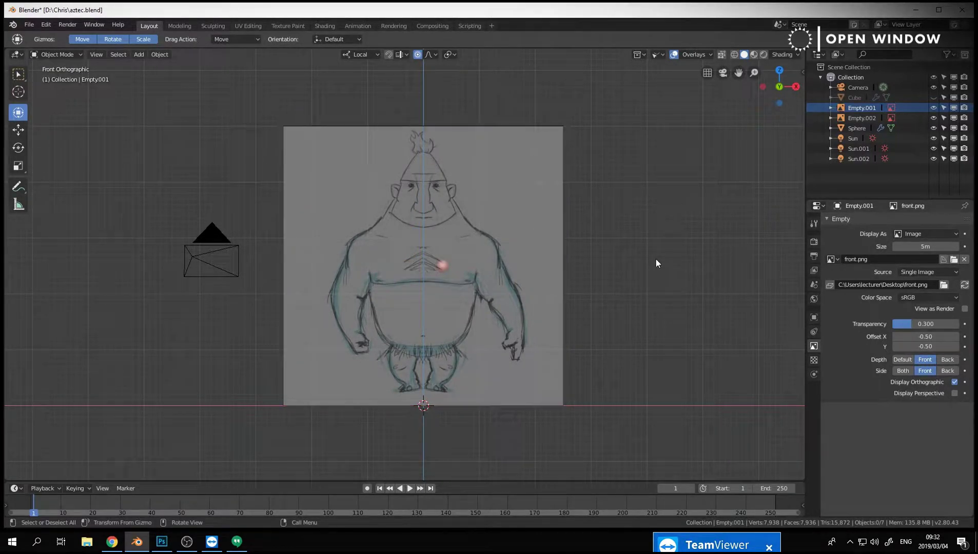
Unhide the Cube head model and move the front drawing straight down until the character's feet sit on the ground line.
click(932, 97)
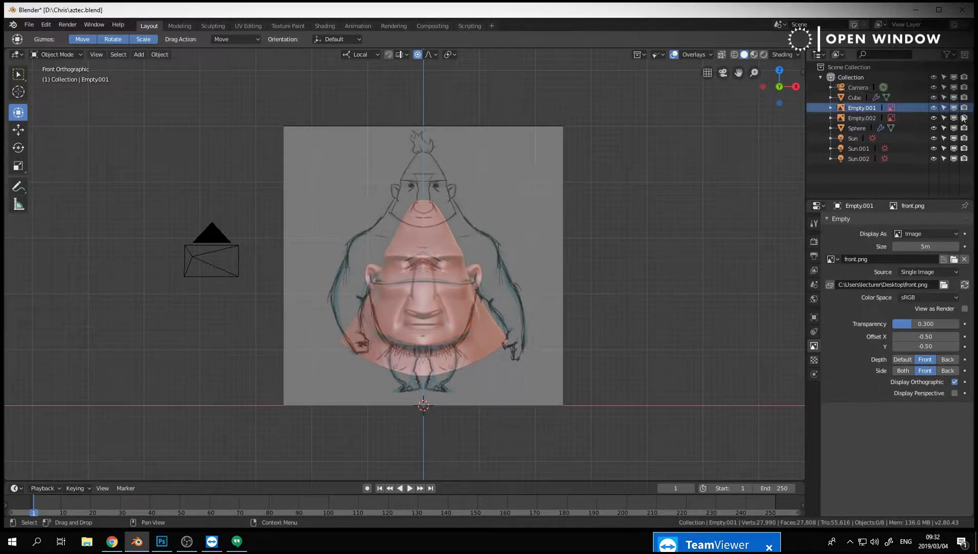
click(934, 99)
click(935, 100)
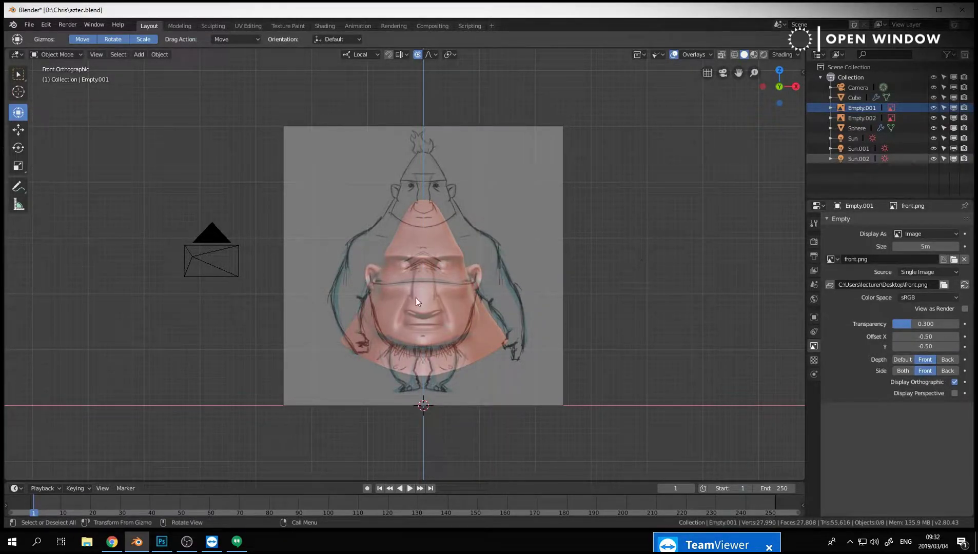
click(476, 322)
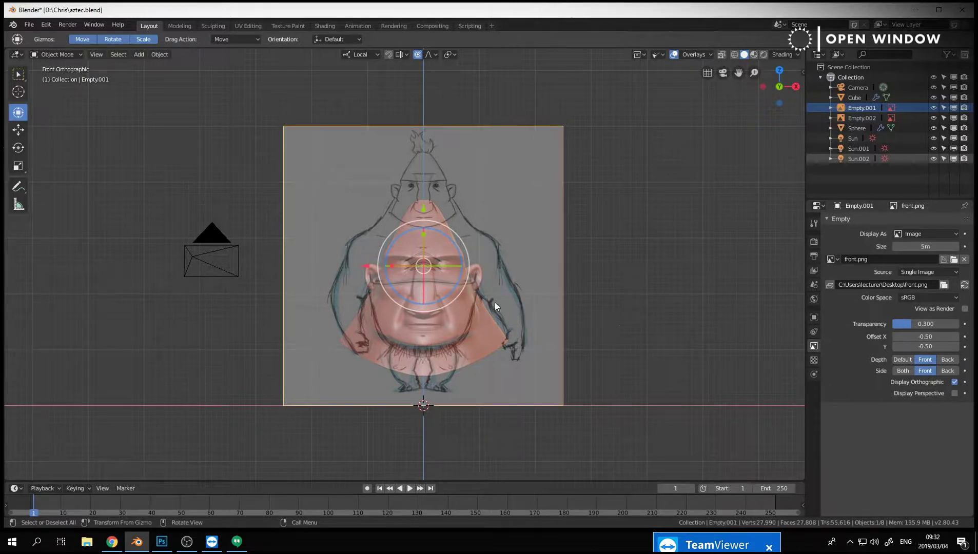
key(g)
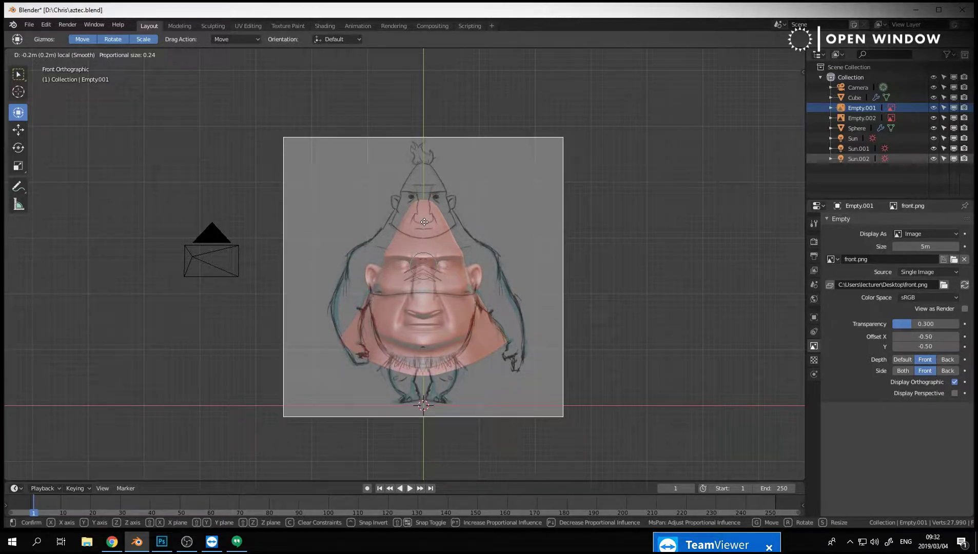
click(424, 224)
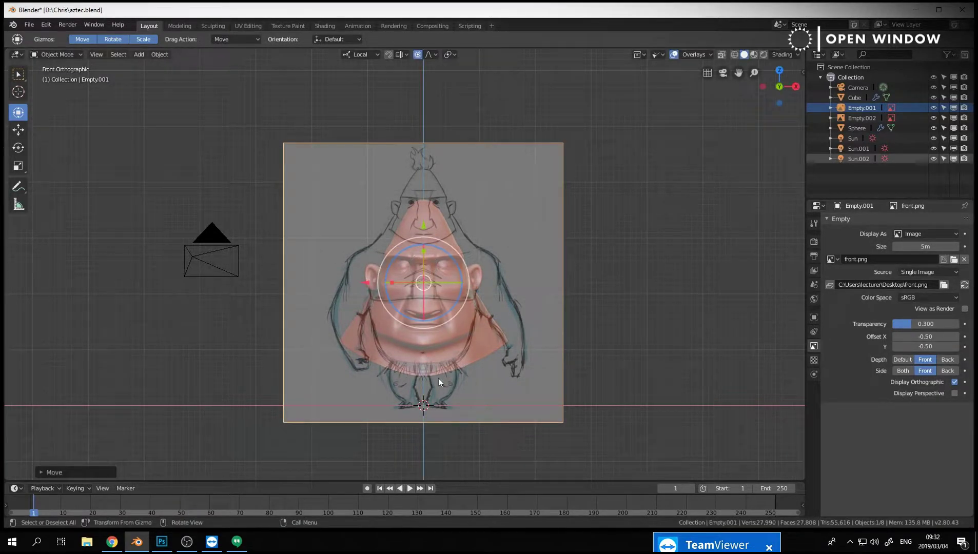
key(KP_3)
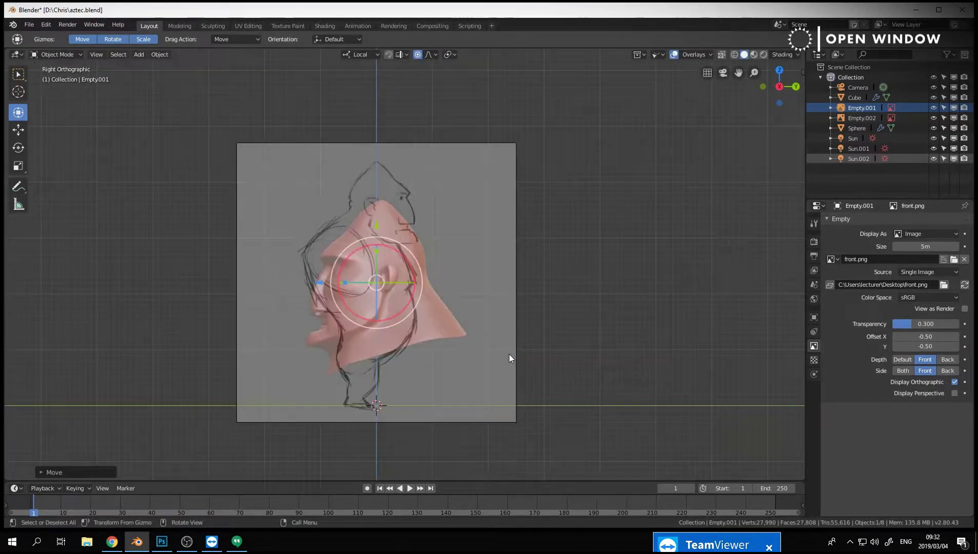
click(473, 294)
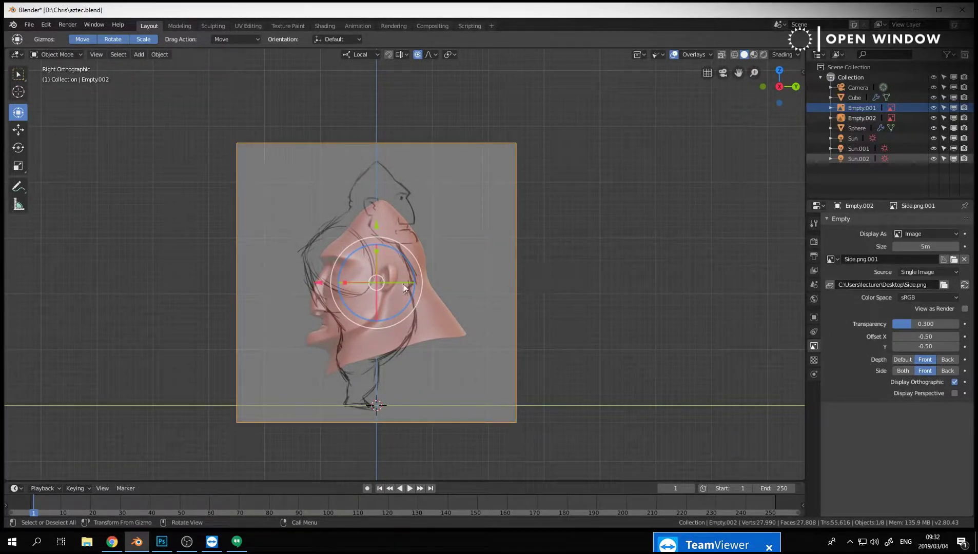
key(s)
key(x)
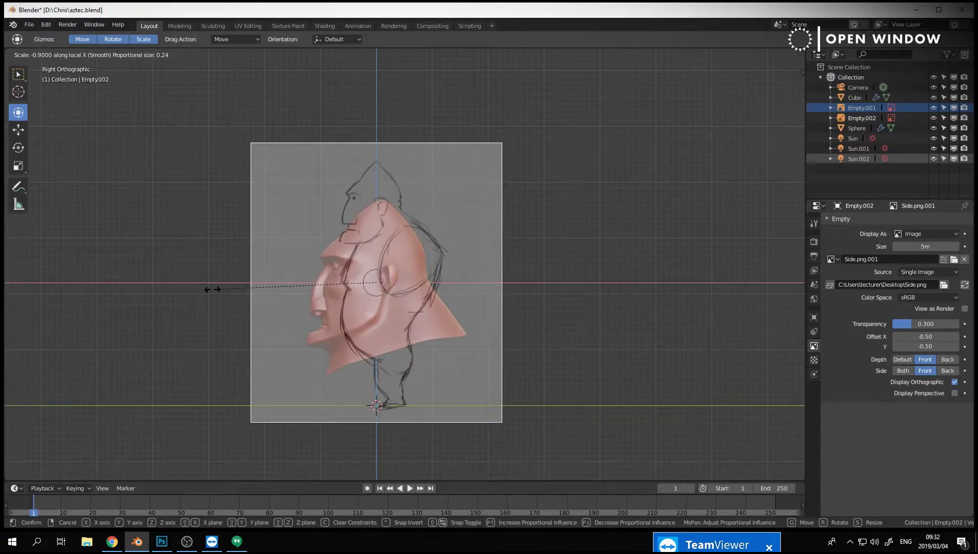
right_click(240, 289)
key(ctrl+z)
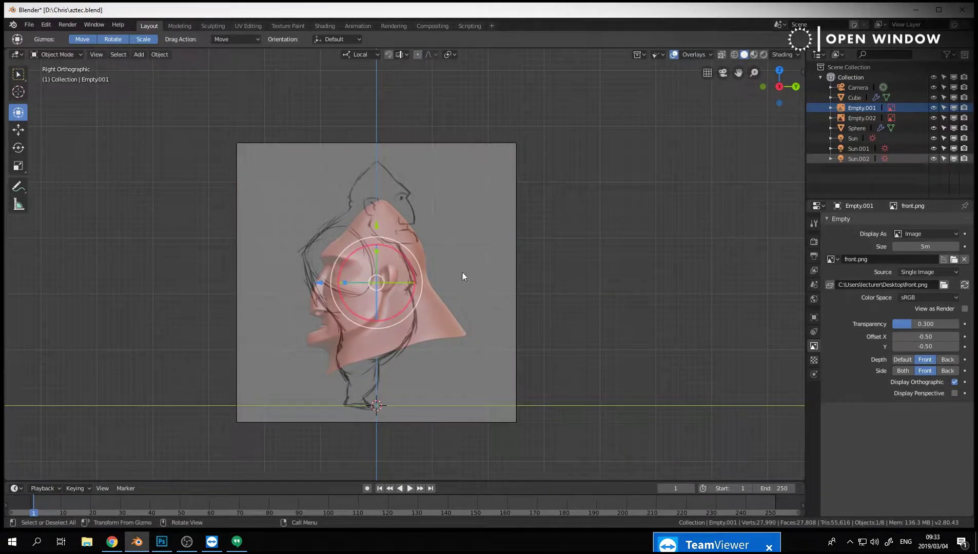
key(s)
right_click(583, 316)
key(s)
right_click(536, 286)
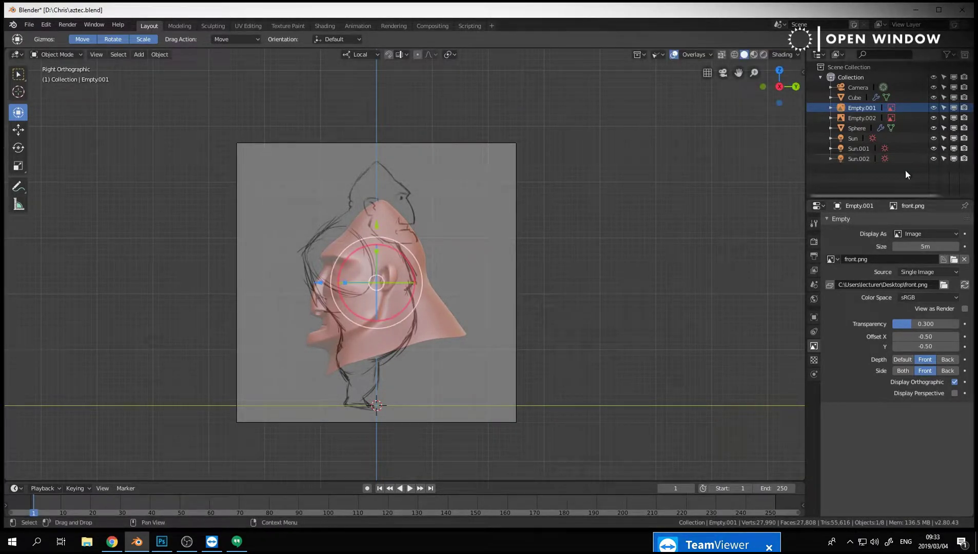
Mirror the side drawing on Empty.002 along its local X axis so it faces the same way as the head model.
click(863, 116)
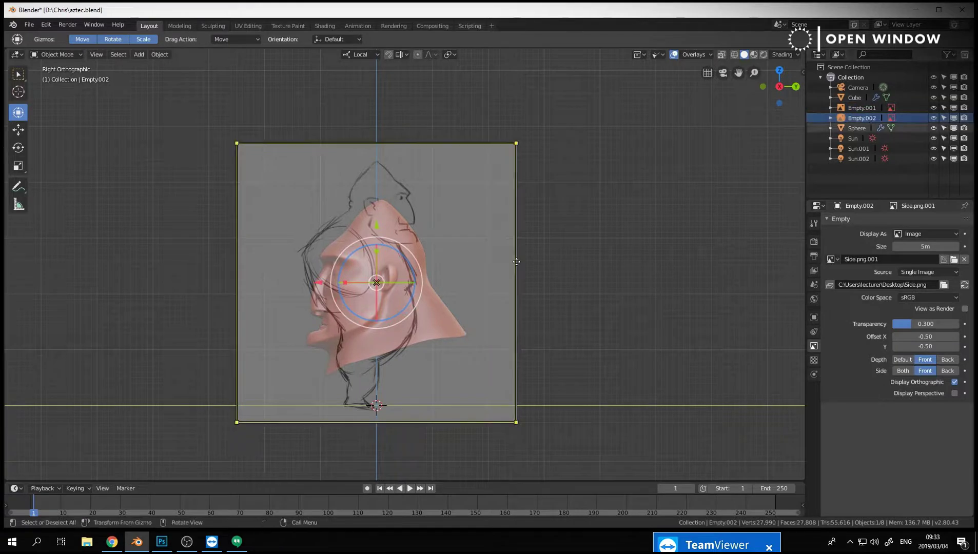
click(631, 245)
key(KP_1)
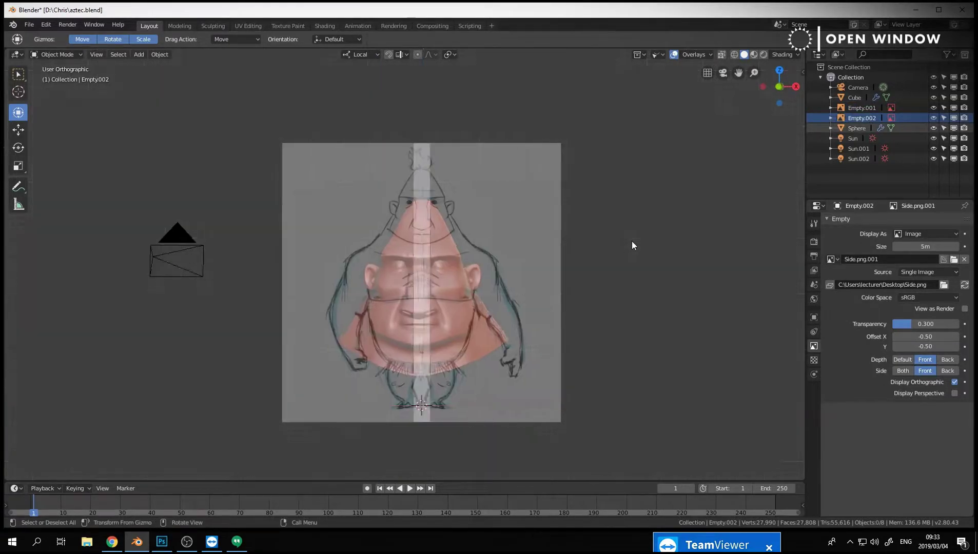
key(KP_3)
click(505, 252)
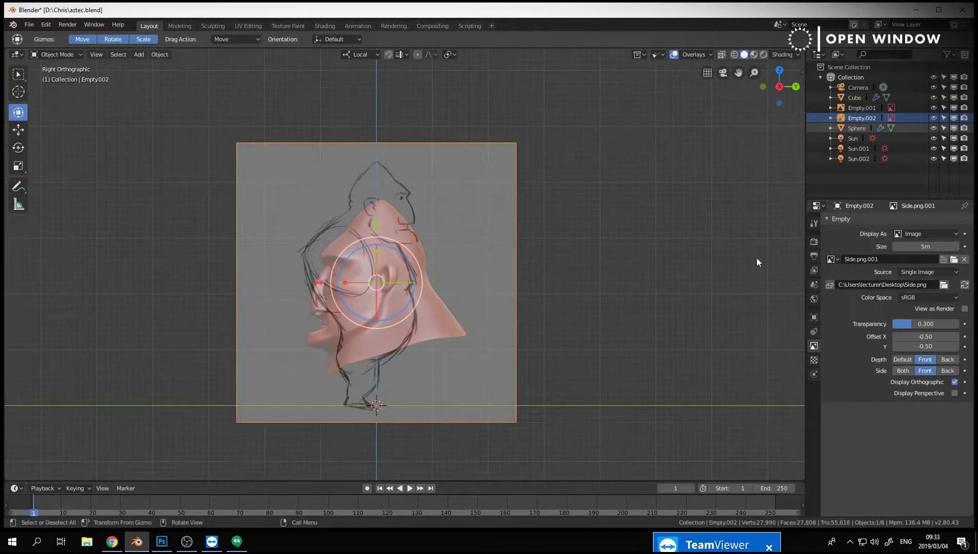
key(s)
key(x)
key(x)
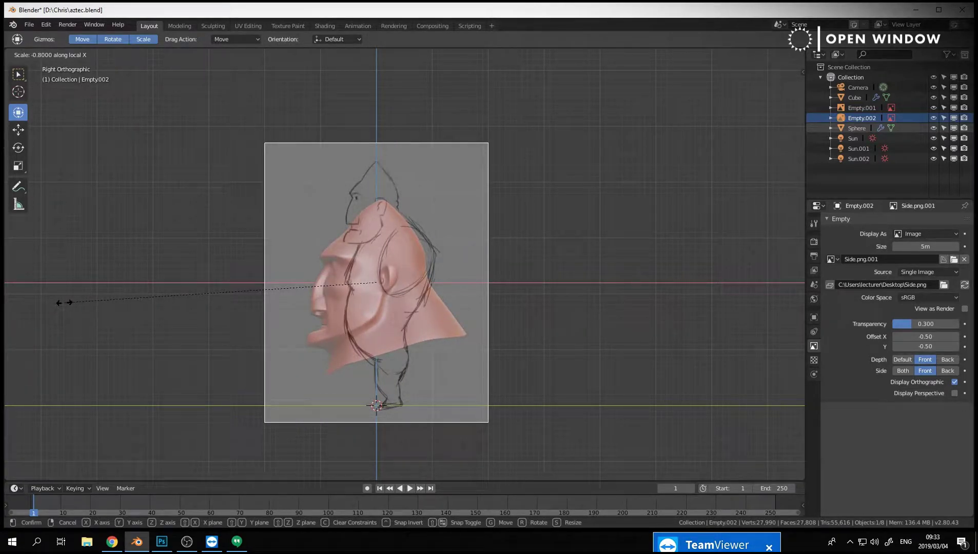
click(9, 310)
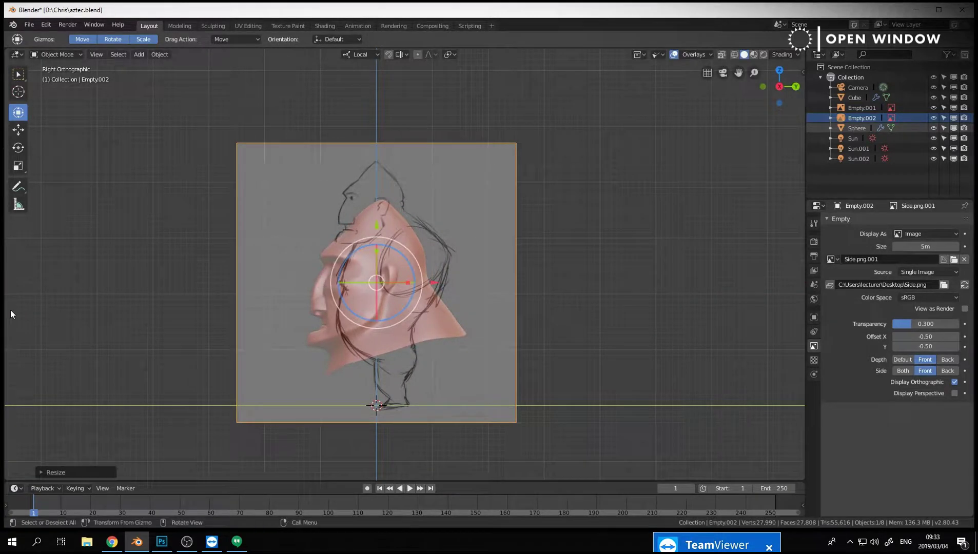
key(KP_1)
key(KP_3)
Select the Cube head and make the reference images Empty.001 and Empty.002 unselectable.
click(441, 327)
click(944, 108)
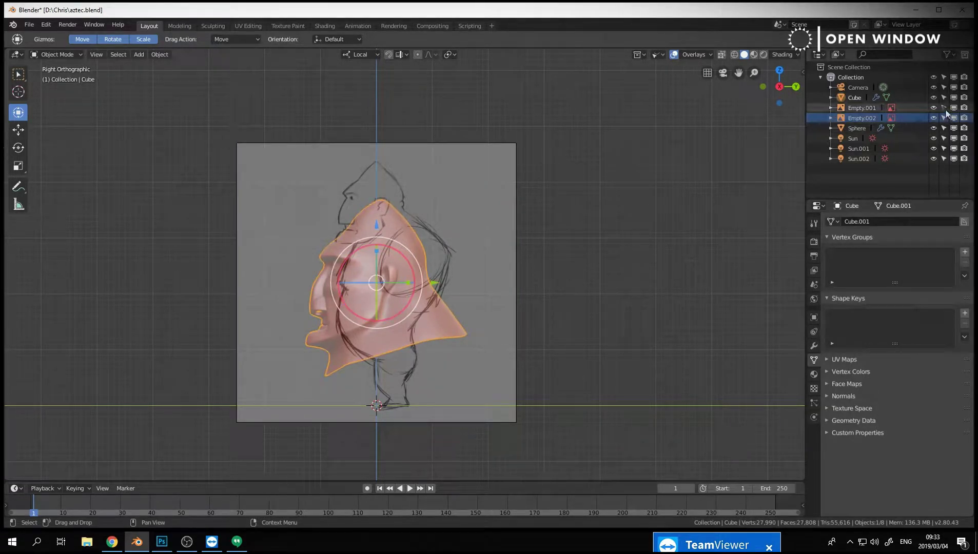
click(944, 117)
click(858, 97)
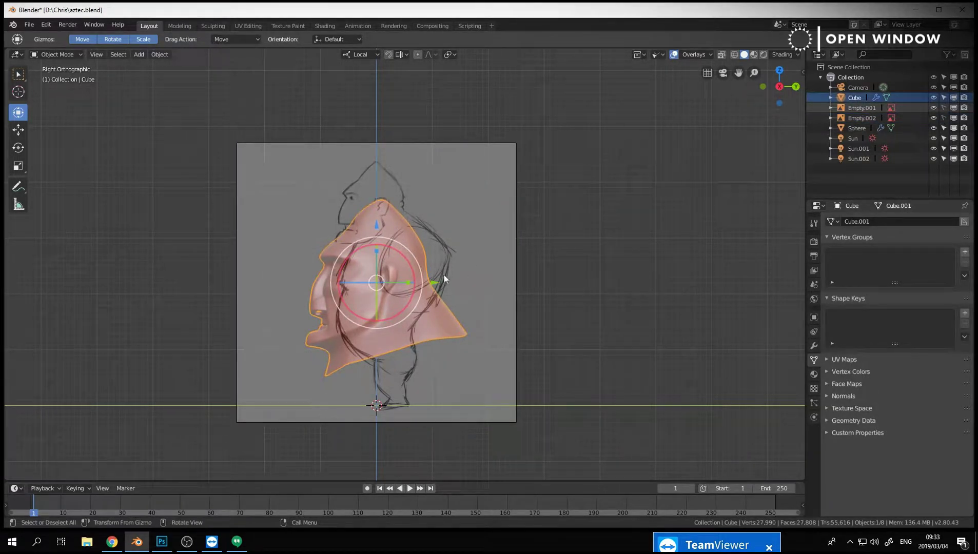
key(s)
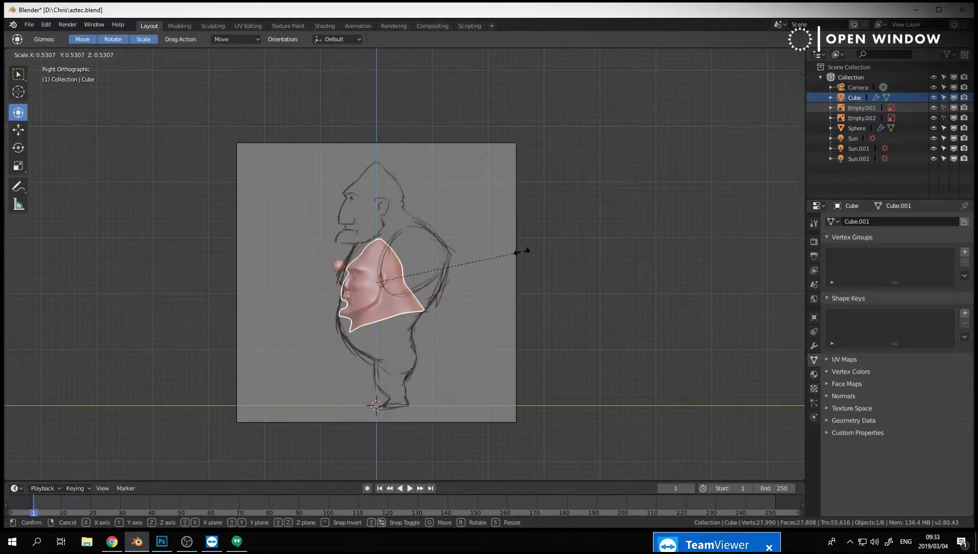
right_click(559, 255)
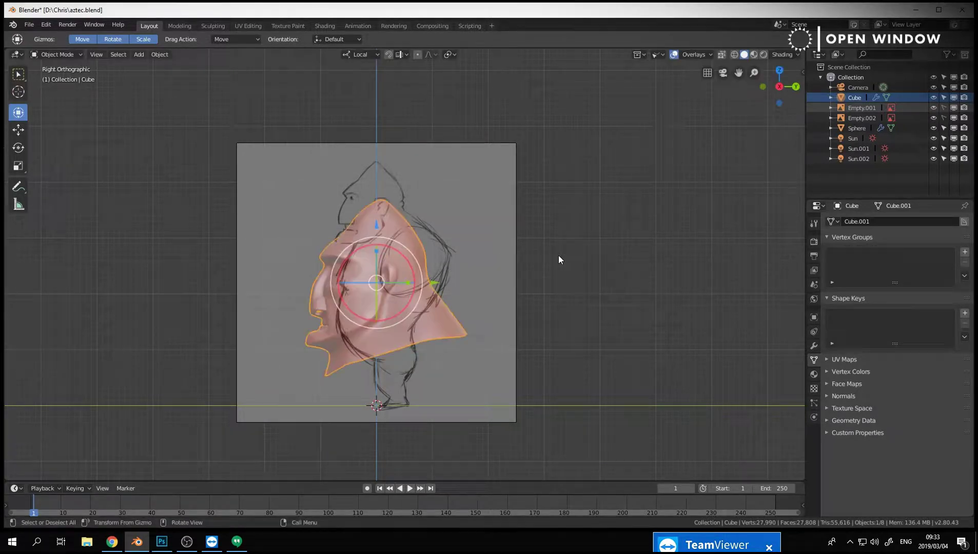
Add the Sphere to the selection and parent it to the Cube head with the Object option.
click(860, 128)
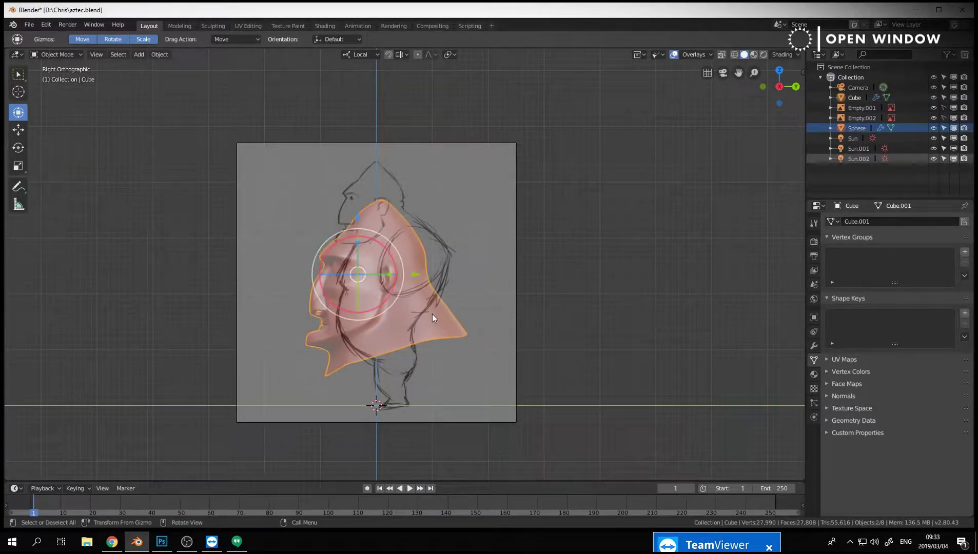
key(ctrl+p)
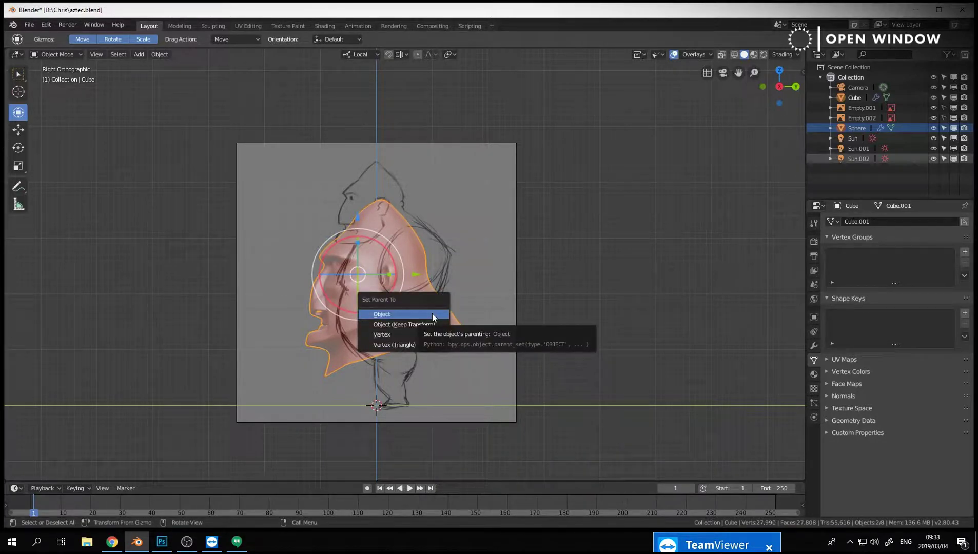
click(432, 314)
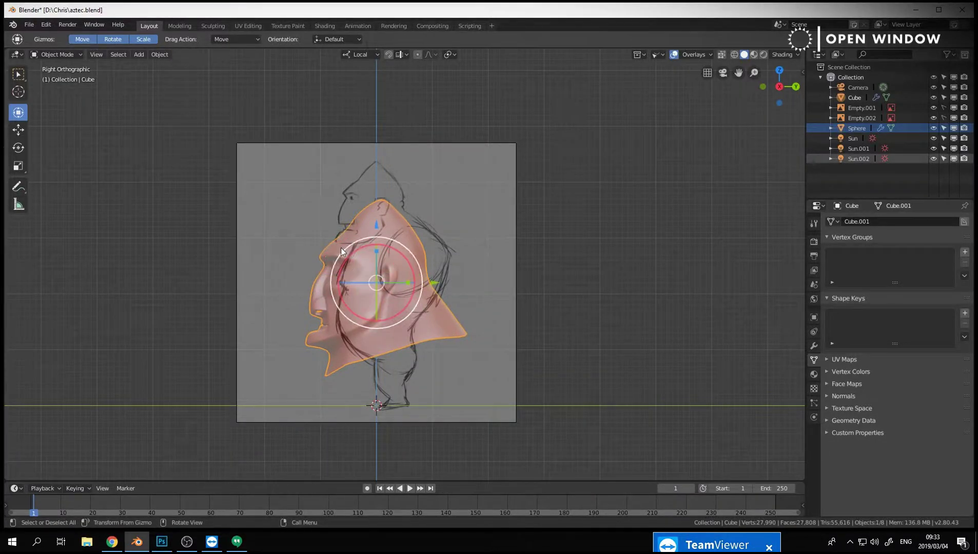
Display the scene in wireframe shading and toggle X-ray so the side drawing can be compared with the head mesh.
scroll(341, 248, up, 2)
key(z)
click(282, 265)
scroll(259, 274, up, 3)
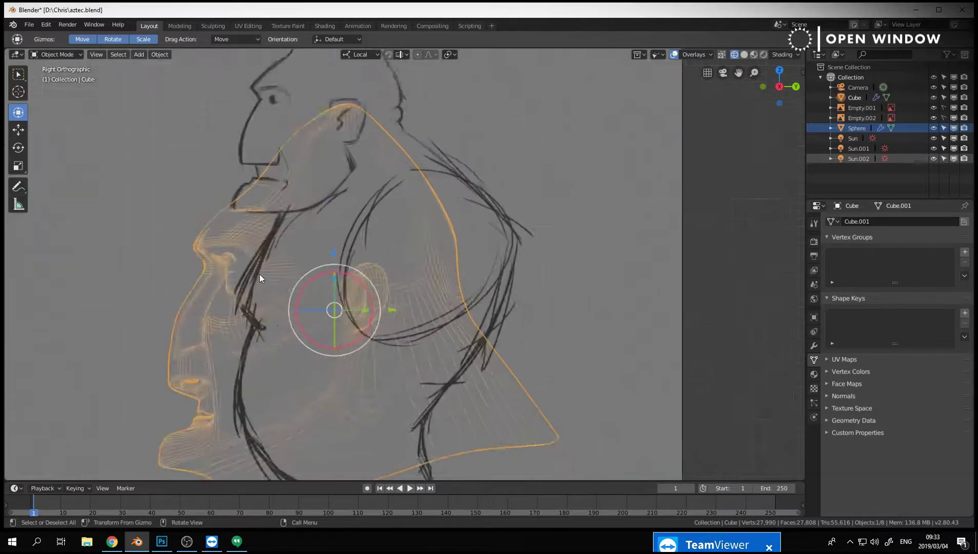
click(720, 56)
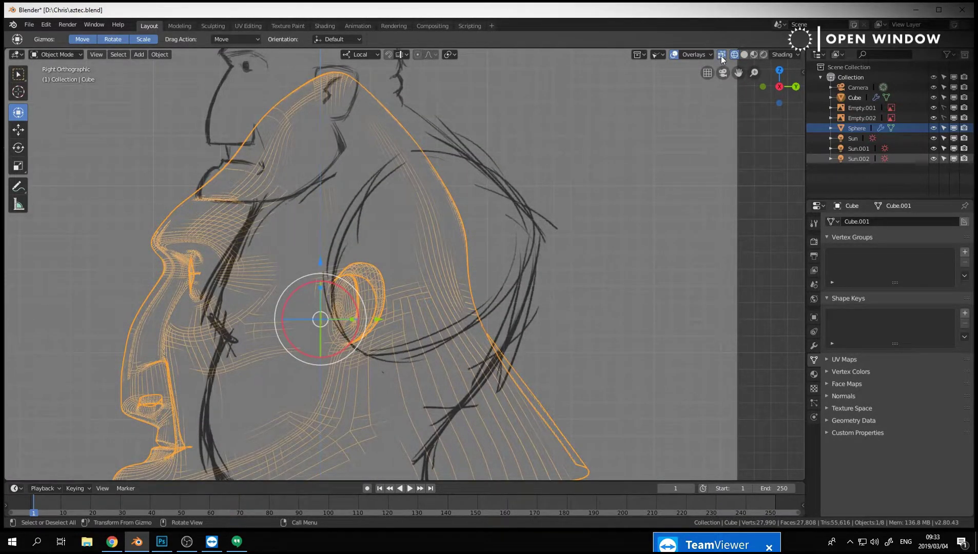
Raise the Cube head towards the drawn head and scale it down to roughly the head size in the front drawing.
scroll(455, 251, down, 3)
drag(358, 245, 356, 128)
key(KP_1)
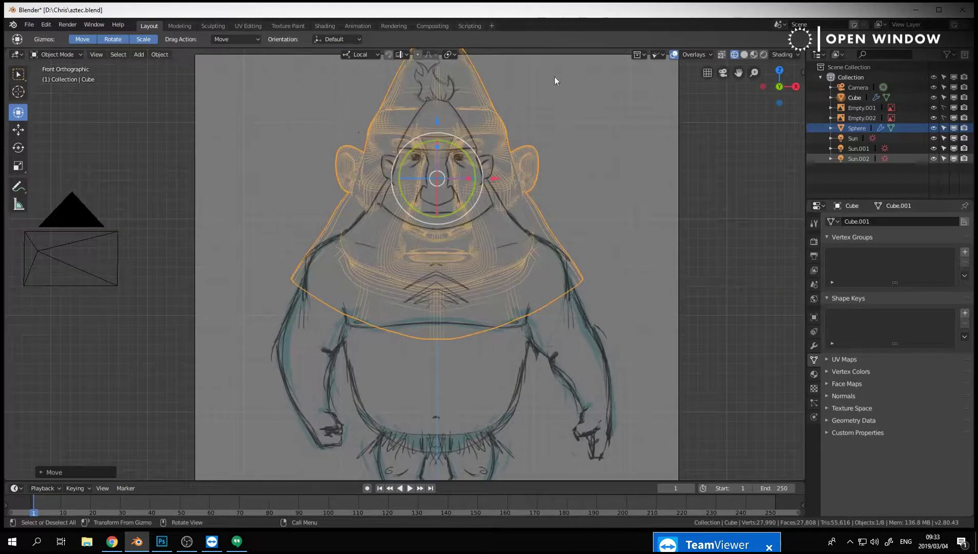
key(s)
click(601, 181)
scroll(572, 253, up, 5)
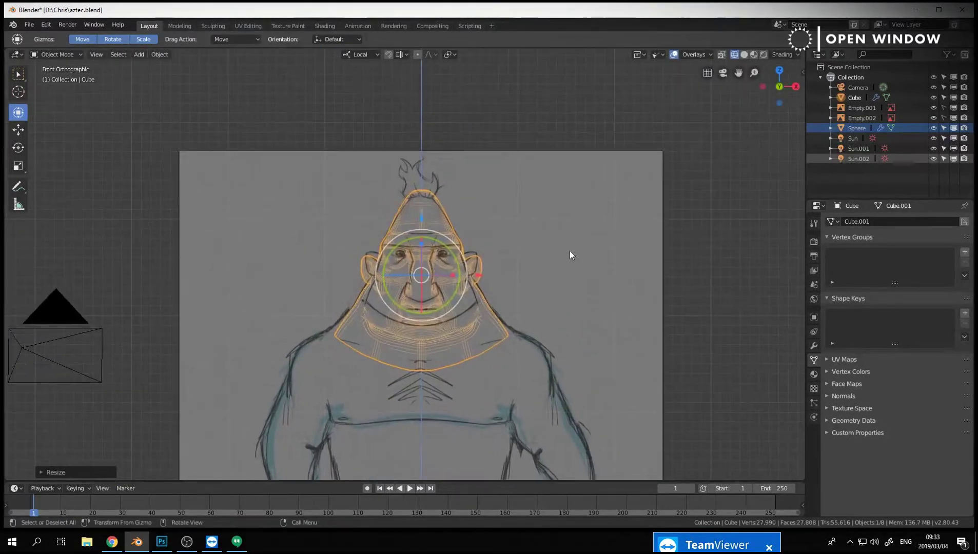
Reposition the head vertically over the drawn face and scale it by about 0.92 to match the front drawing's outline.
drag(440, 236, 433, 225)
key(s)
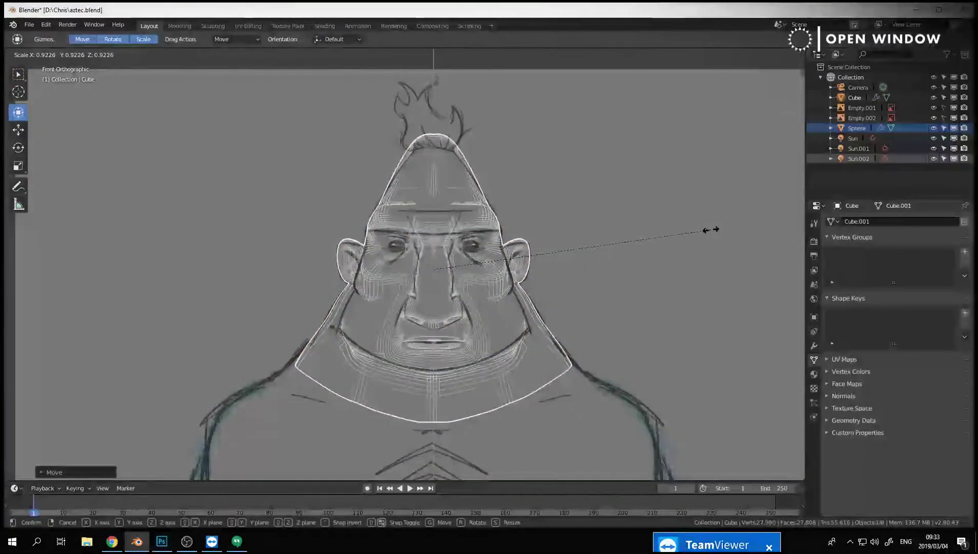
click(708, 230)
scroll(434, 269, up, 1)
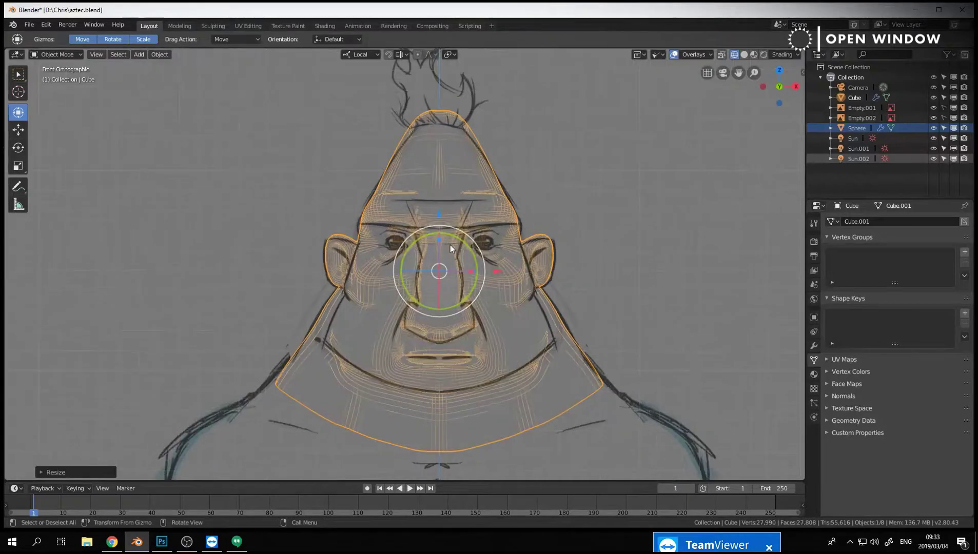
key(g)
key(z)
key(z)
click(440, 215)
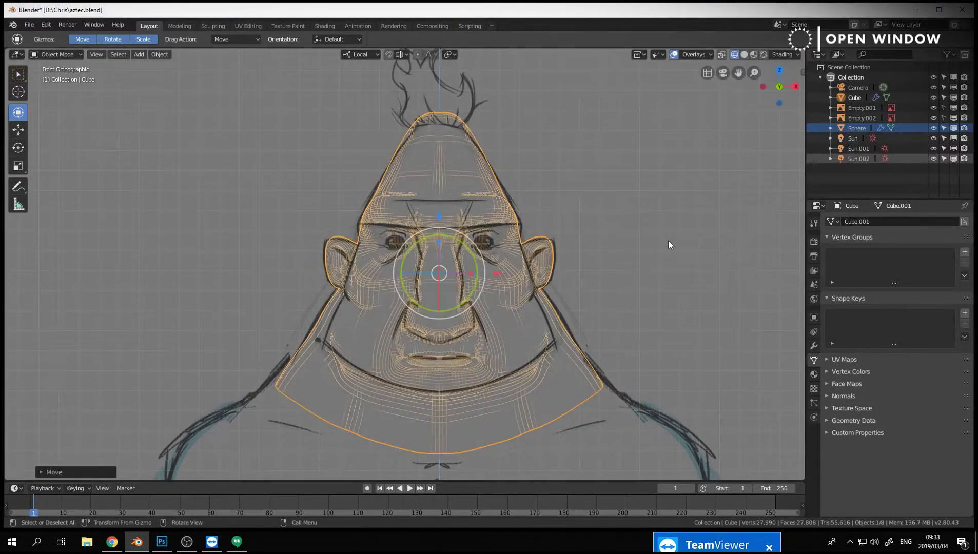
Fine-tune the head's uniform scale in front view with small resizes, ending with a factor of about 1.01.
key(s)
click(695, 246)
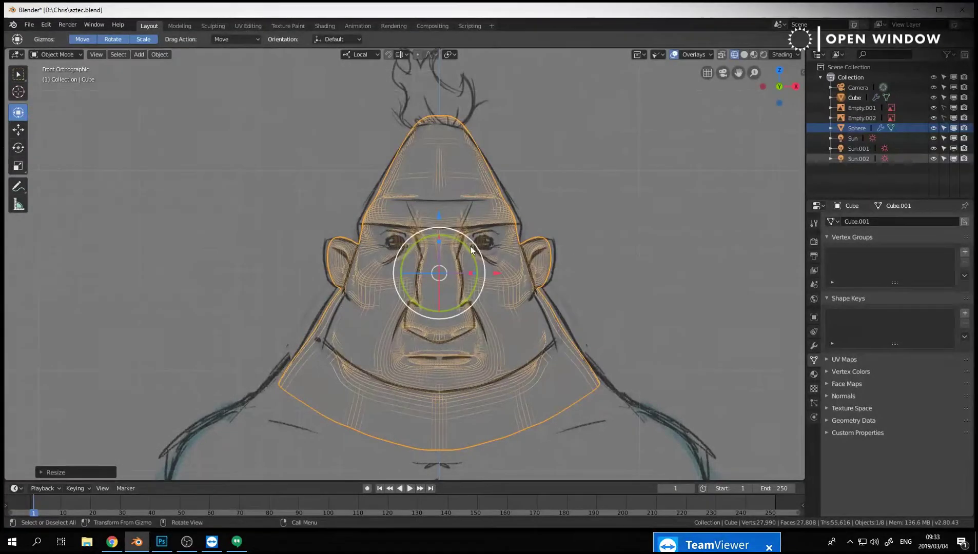
key(s)
click(722, 254)
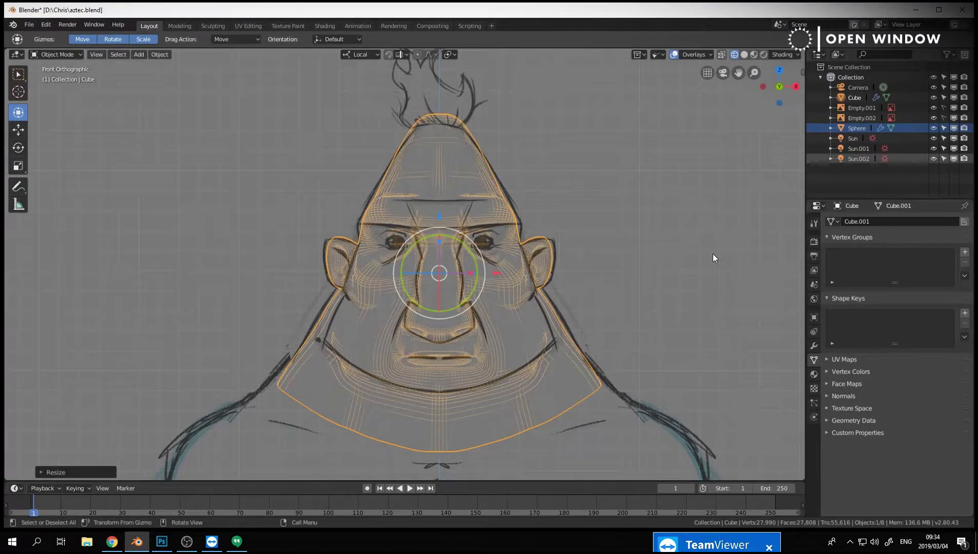
scroll(690, 248, down, 4)
key(s)
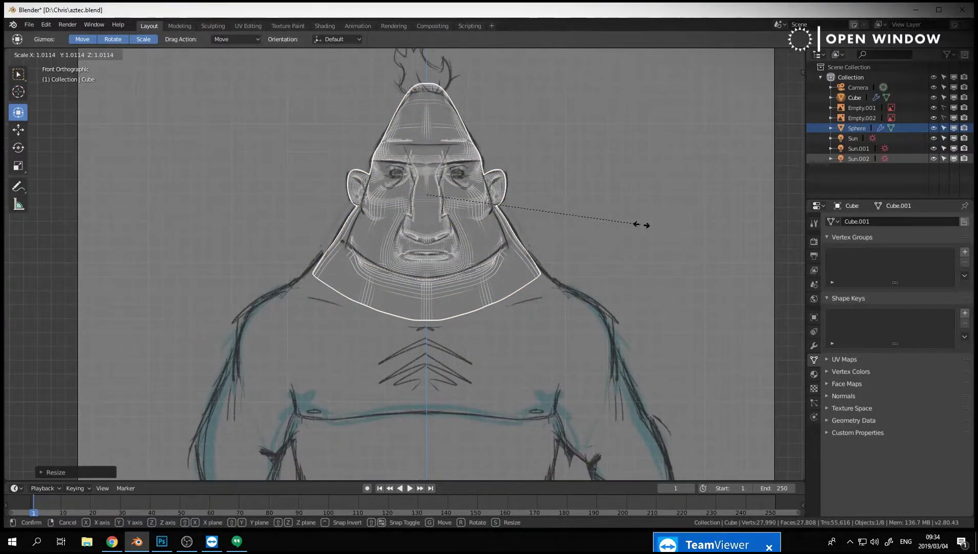
click(642, 226)
Deselect all objects and return the viewport to solid shading.
key(ctrl+z)
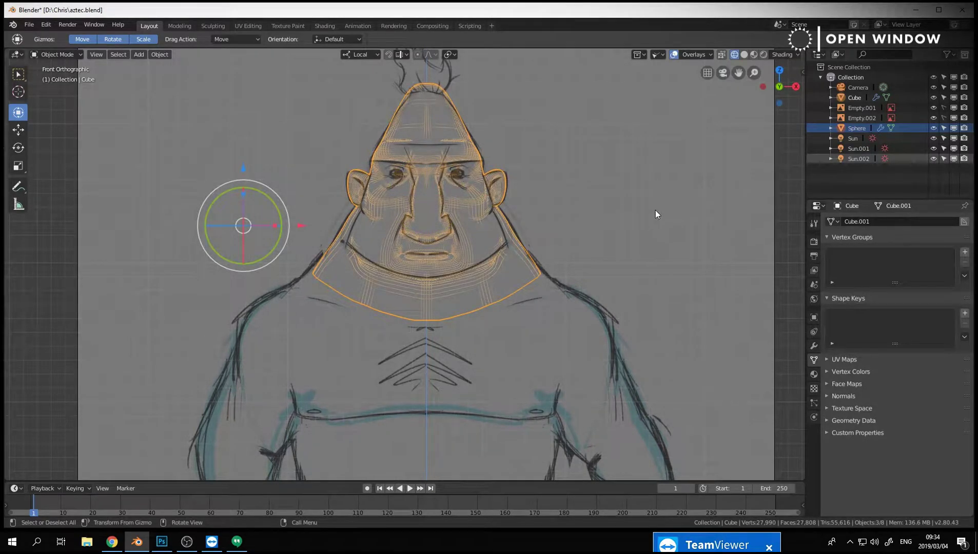
click(656, 210)
scroll(662, 215, down, 3)
right_click(704, 232)
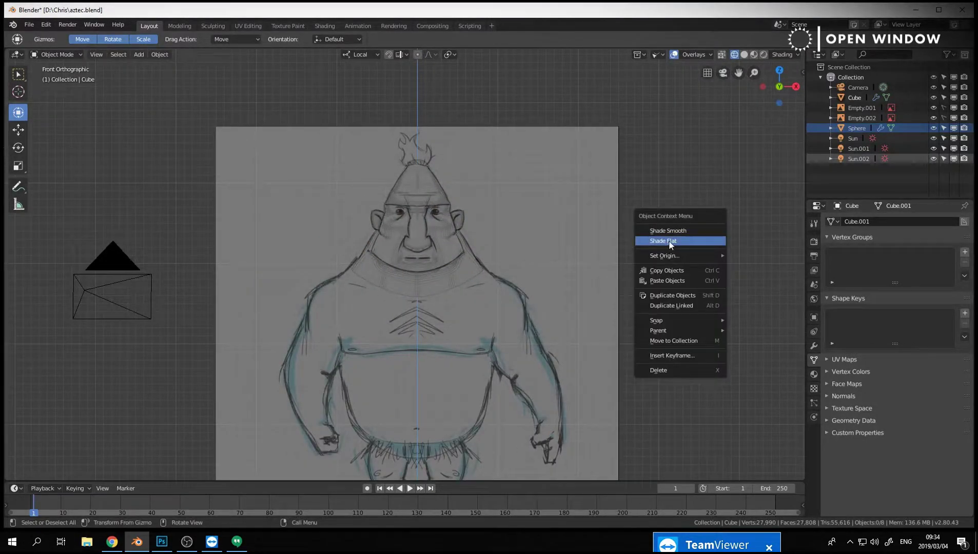
middle_drag(704, 241, 639, 175)
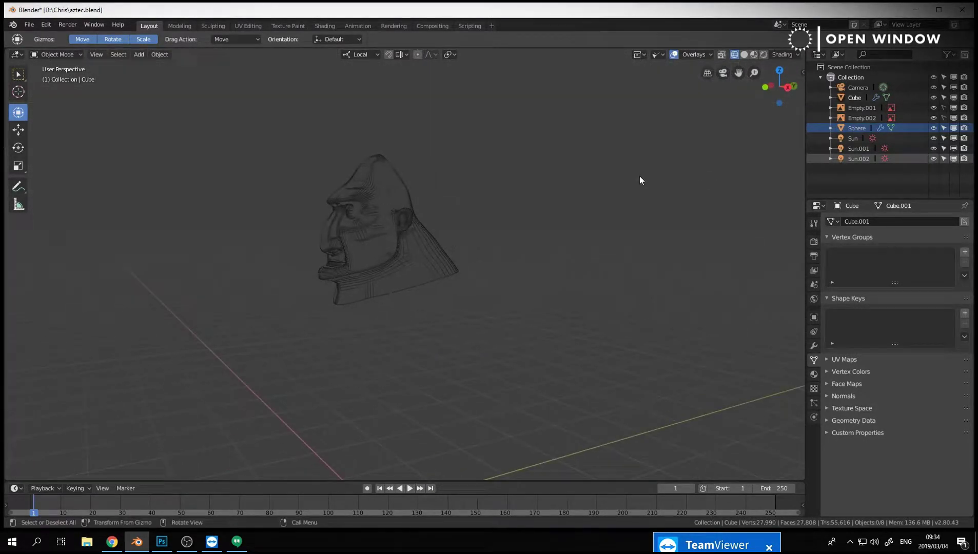
click(763, 54)
click(731, 54)
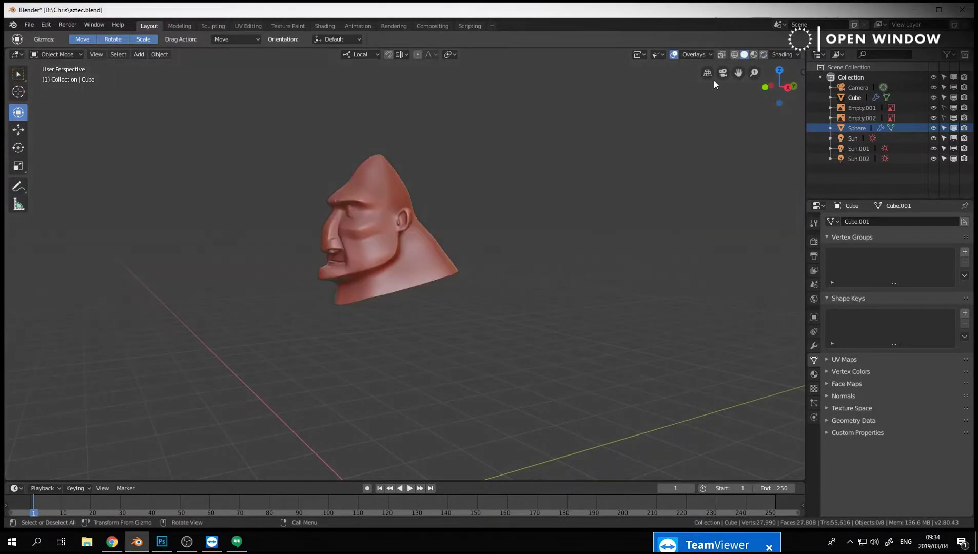
mouse_move(713, 80)
middle_down()
mouse_move(586, 236)
mouse_move(554, 241)
middle_up()
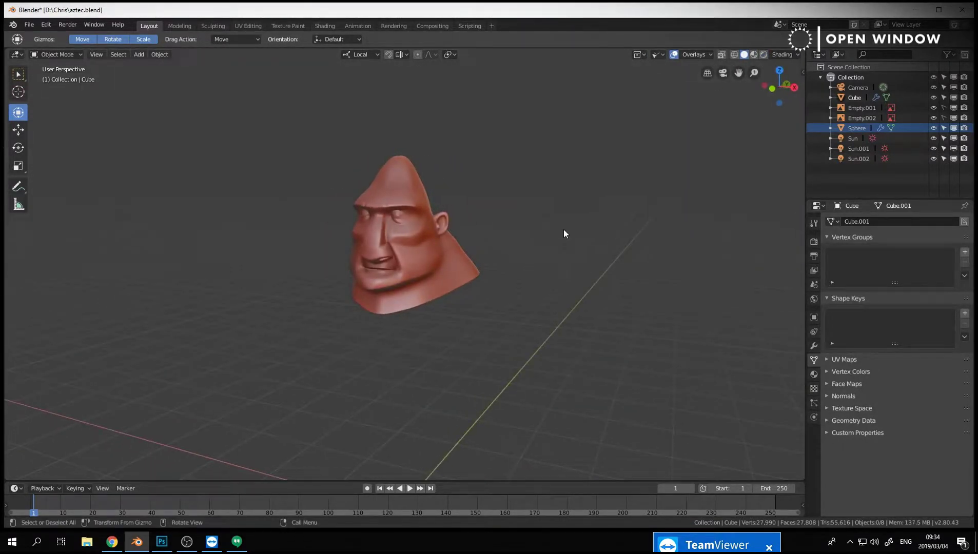
Shift the Cube head slightly forward along its local Y axis to fit the side drawing and compare it with both drawings.
key(KP_3)
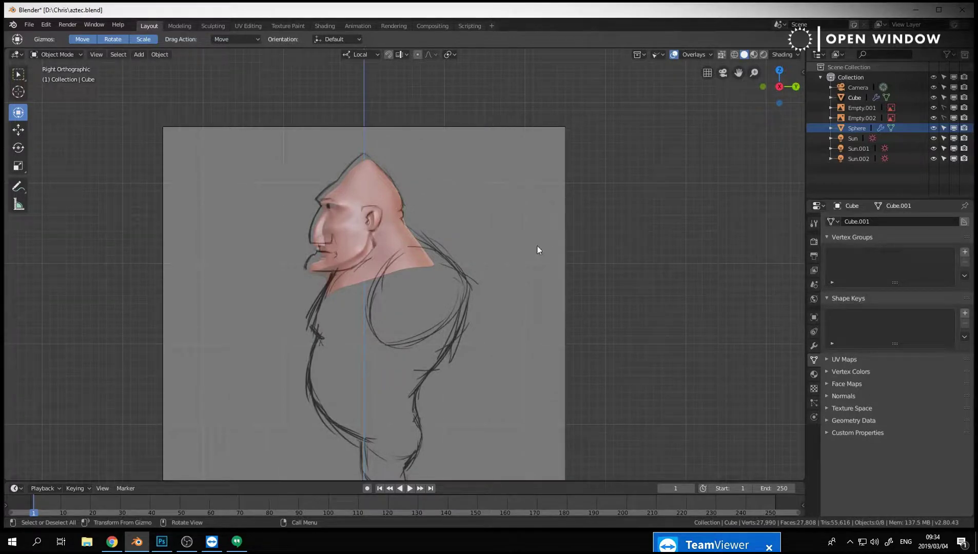
scroll(557, 225, up, 5)
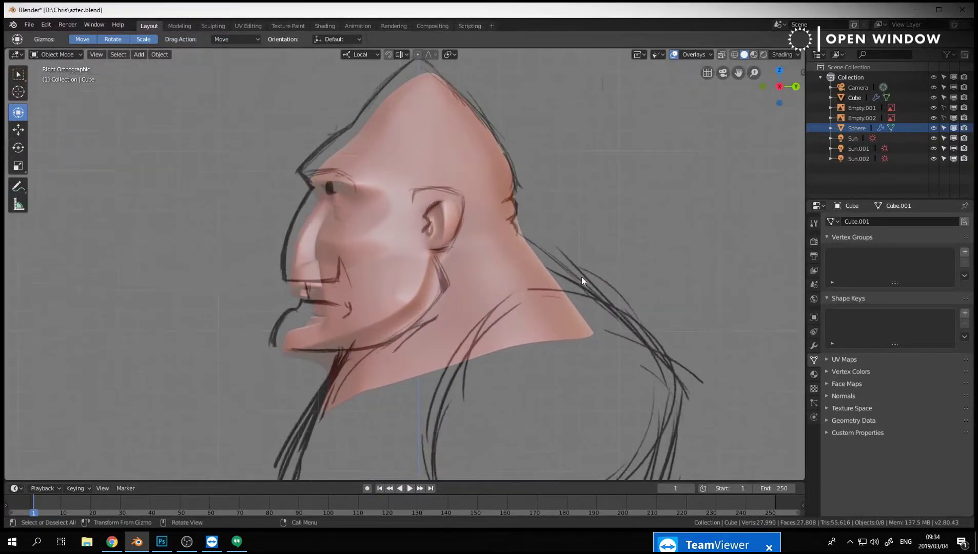
click(525, 271)
drag(455, 233, 469, 234)
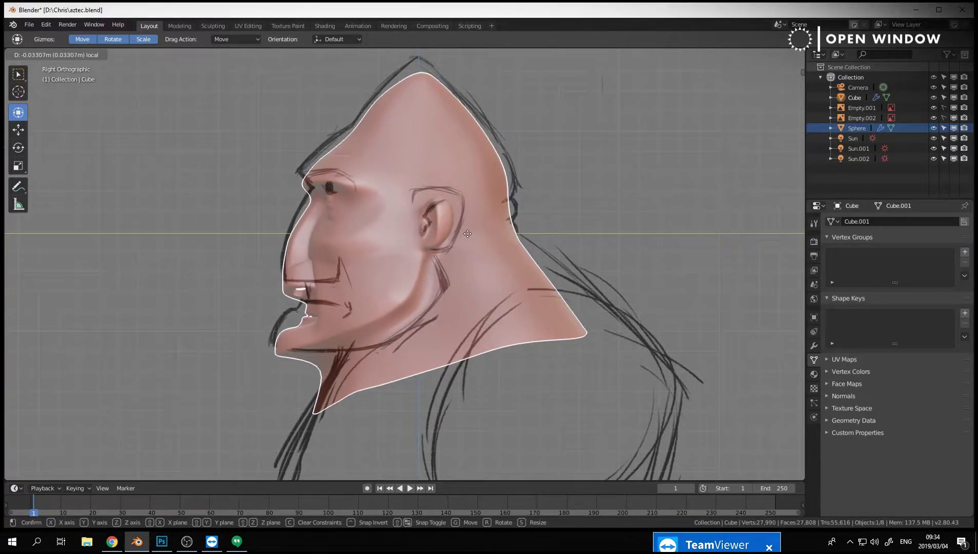
drag(469, 233, 470, 234)
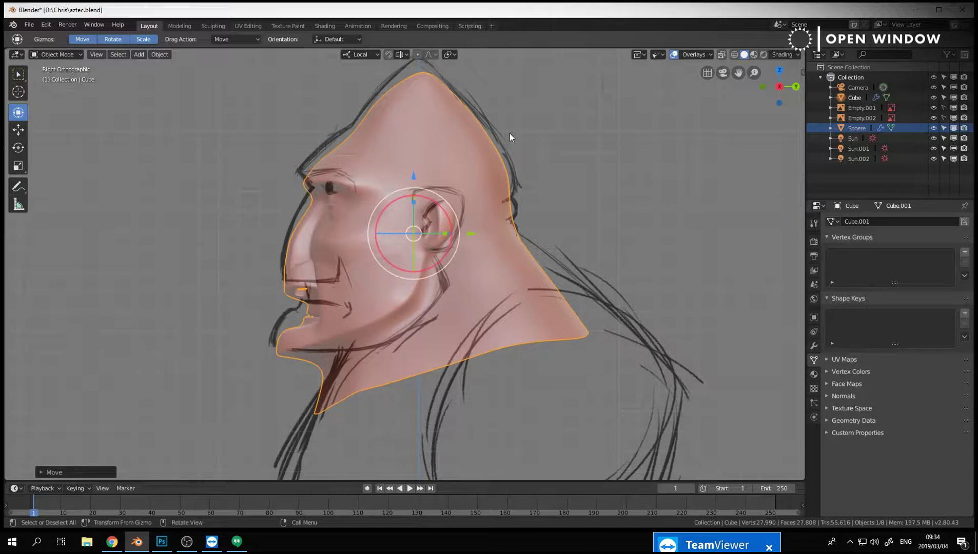
key(KP_1)
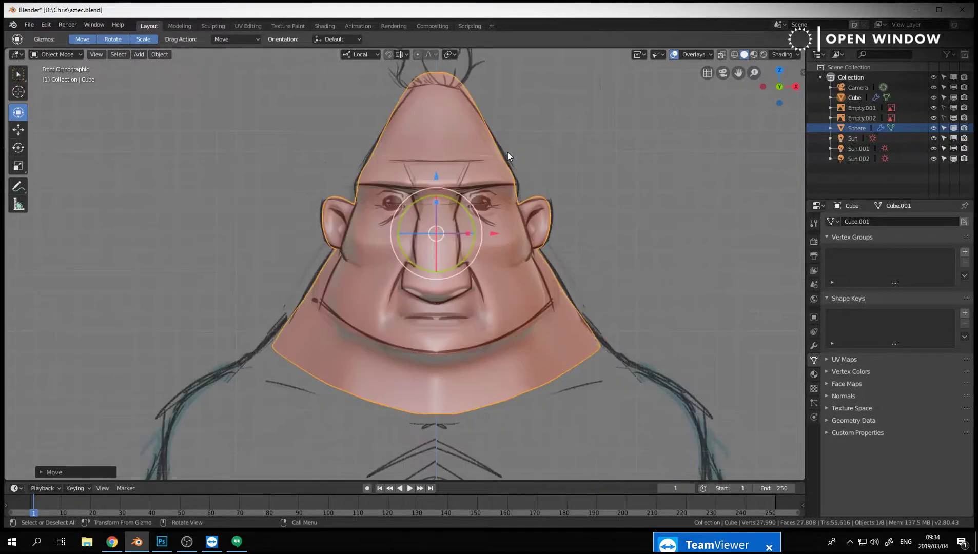
key(KP_3)
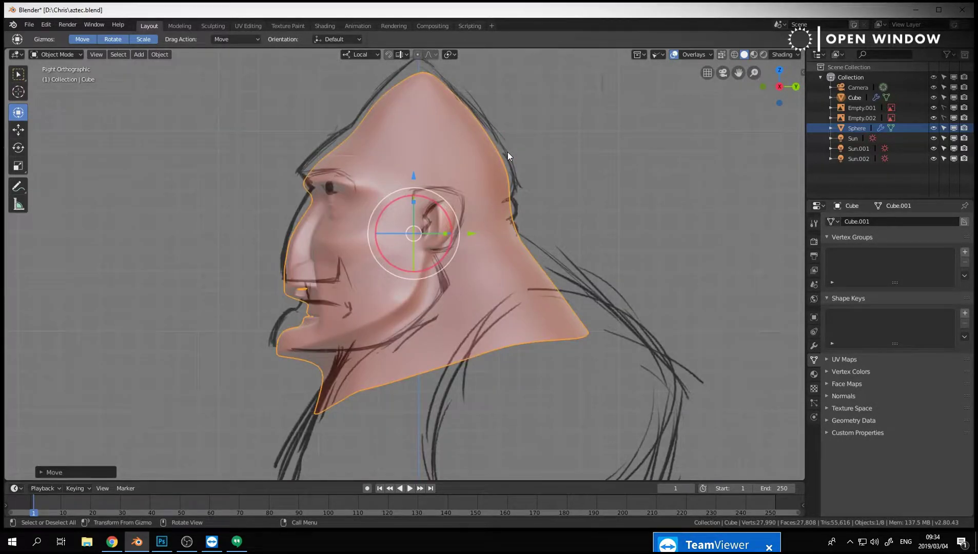
key(KP_1)
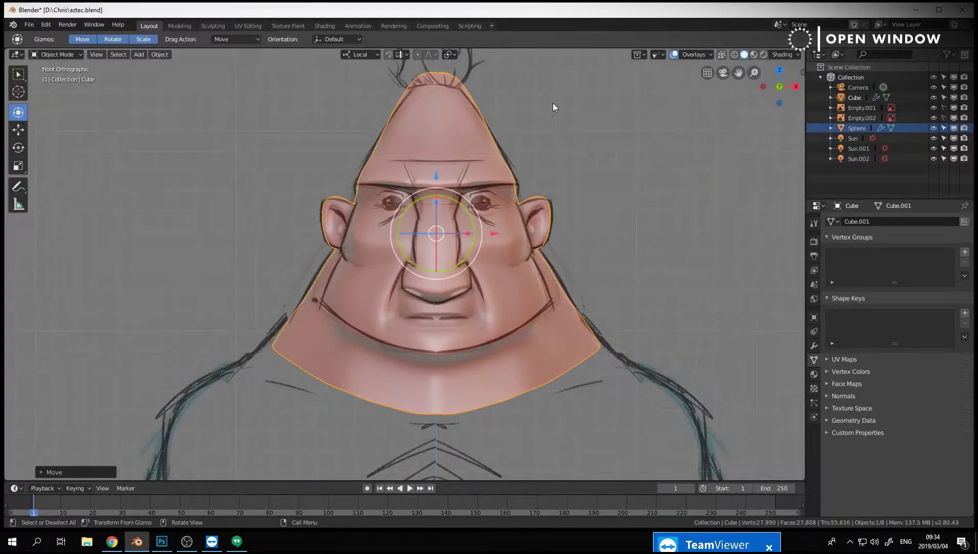
shift+middle_drag(659, 361, 629, 177)
scroll(634, 188, down, 5)
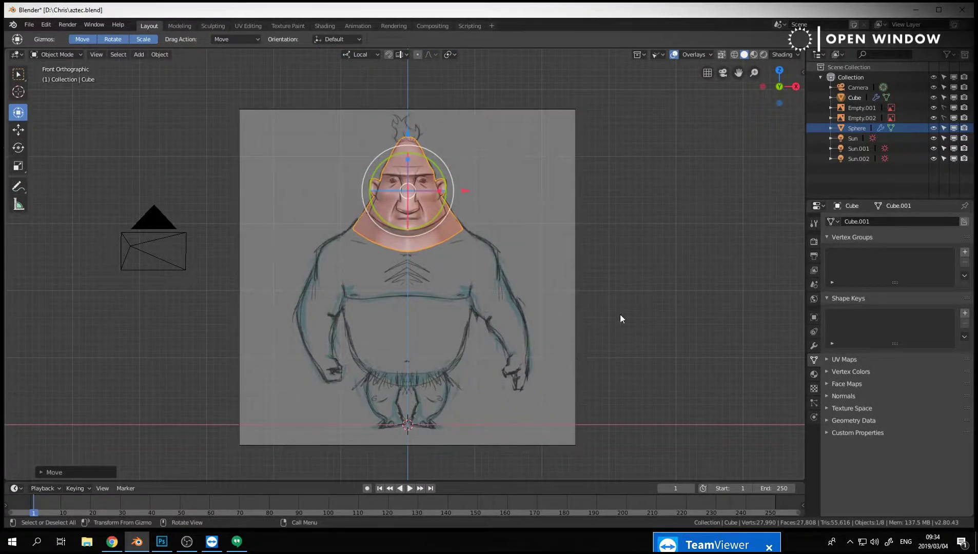
Deselect everything, add a cube mesh and move it straight up about 1.375 m onto the torso of the front drawing.
key(grave)
key(ctrl+z)
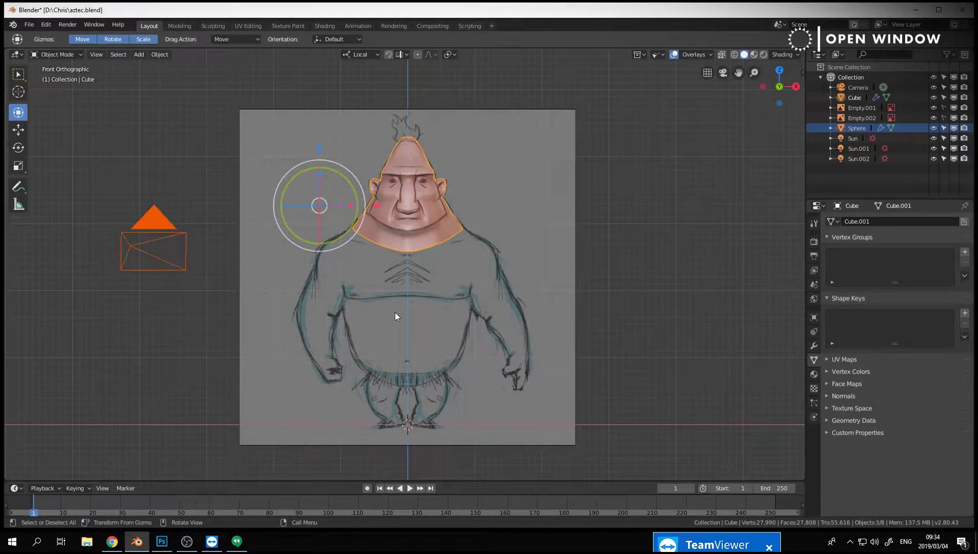
key(alt+a)
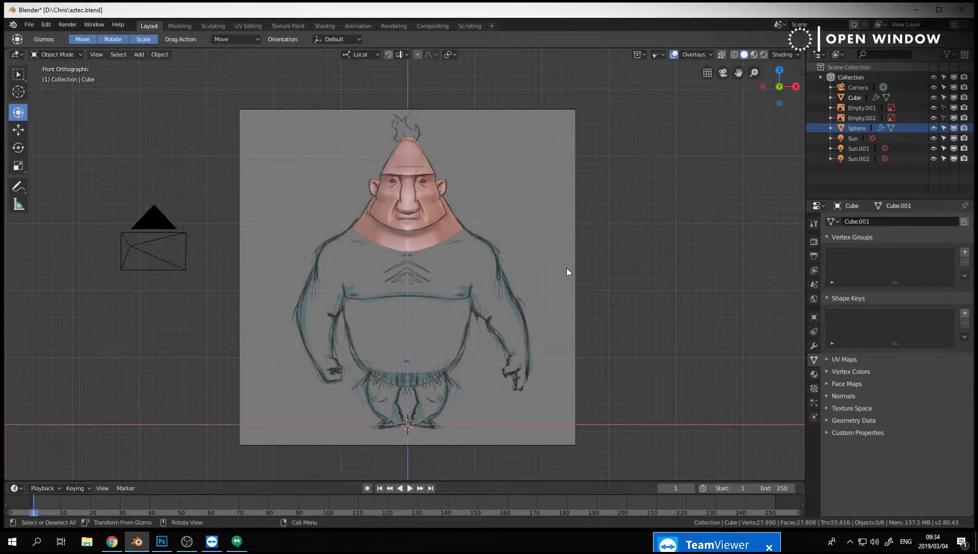
key(shift+a)
mouse_move(551, 268)
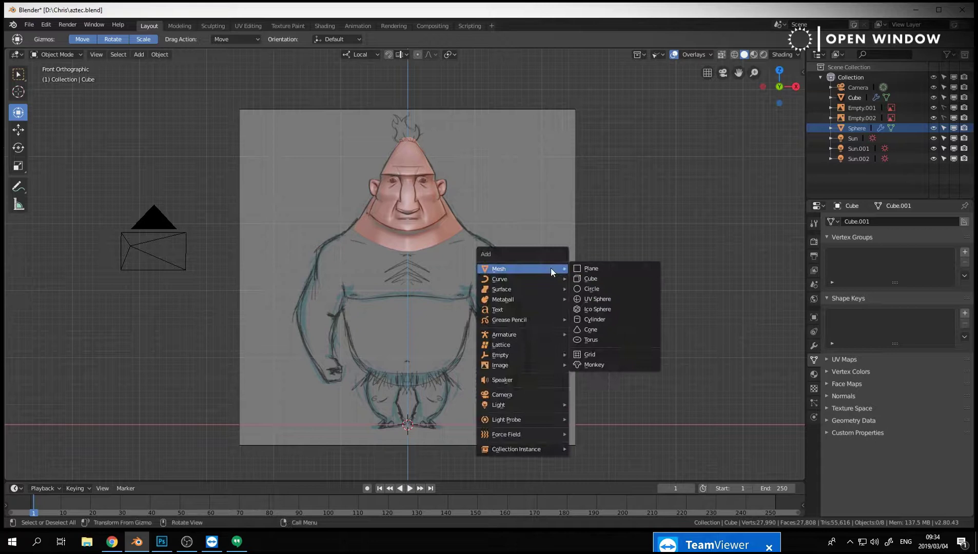
click(591, 278)
drag(411, 373, 411, 281)
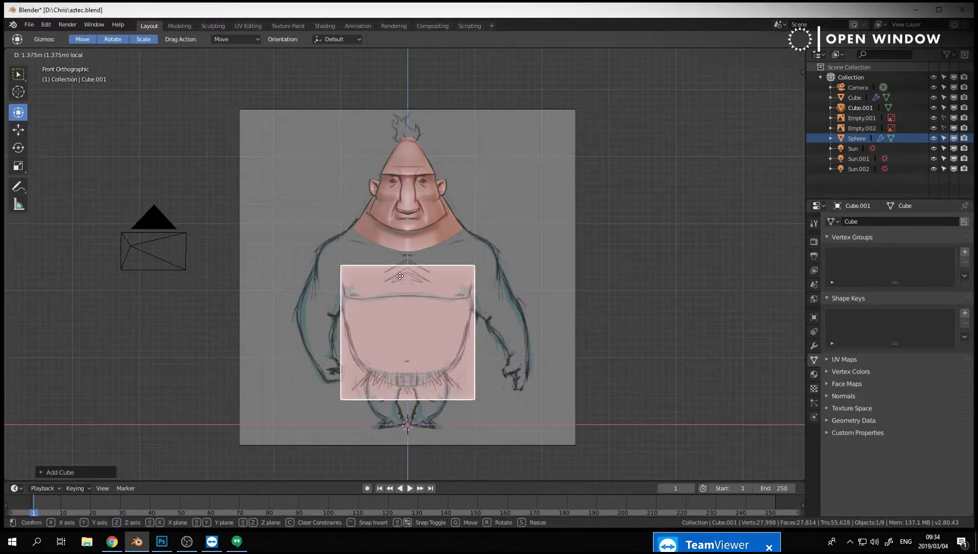
Cut a centred vertical edge loop through the new cube to split it into two halves.
key(Tab)
key(ctrl+r)
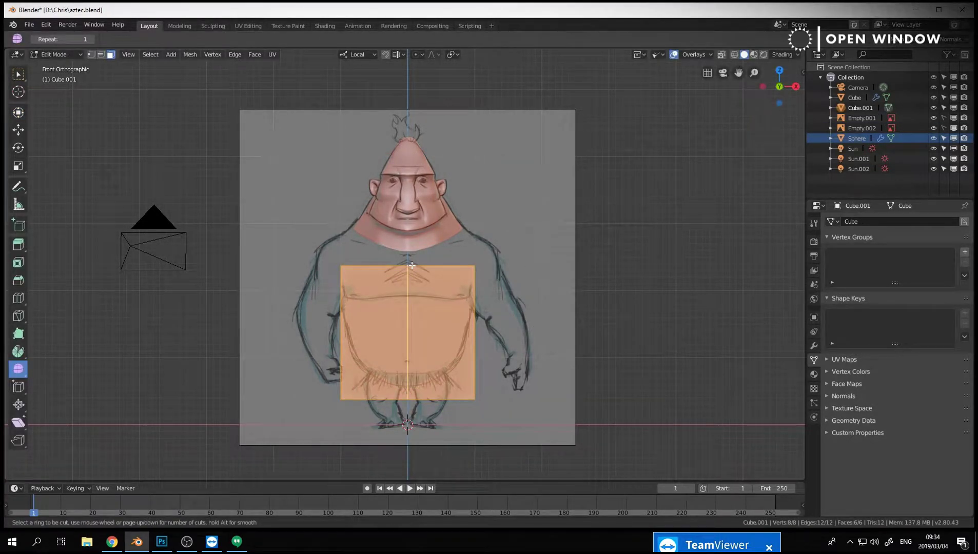
click(412, 265)
right_click(441, 268)
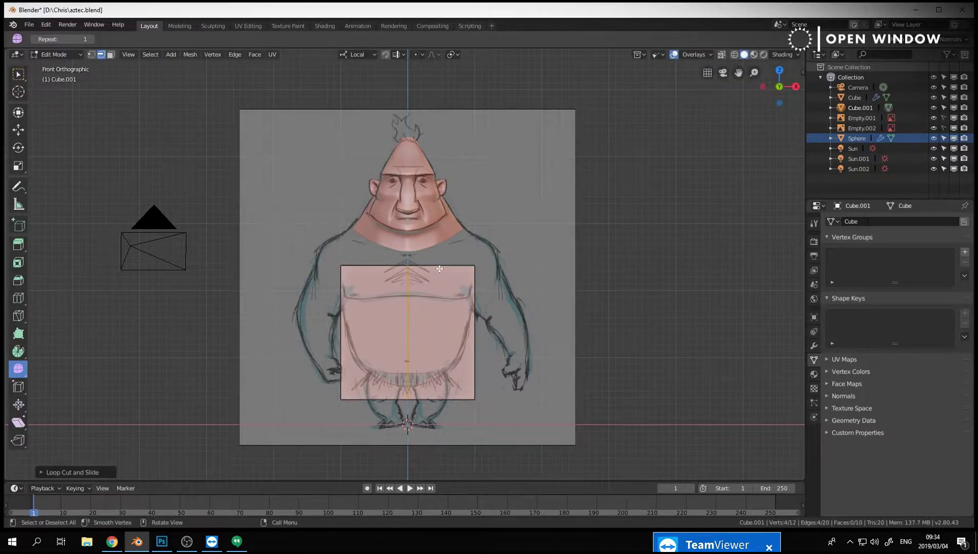
Select the faces of the cube's negative X half and delete them, keeping the half on the positive X side.
middle_drag(441, 268, 340, 292)
key(3)
click(337, 245)
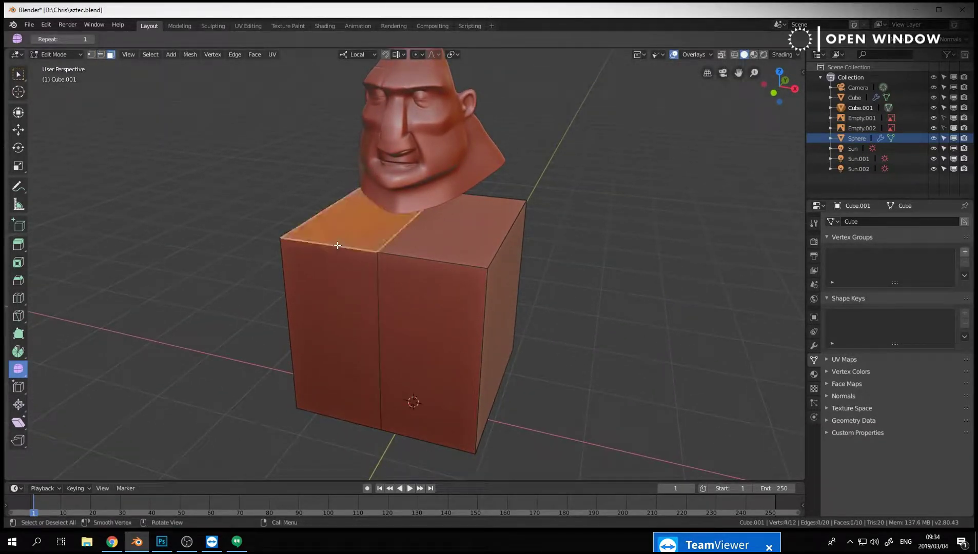
alt+click(285, 273)
mouse_move(285, 274)
middle_down()
mouse_move(332, 310)
mouse_move(567, 310)
mouse_move(414, 290)
mouse_move(439, 292)
middle_up()
key(x)
click(324, 327)
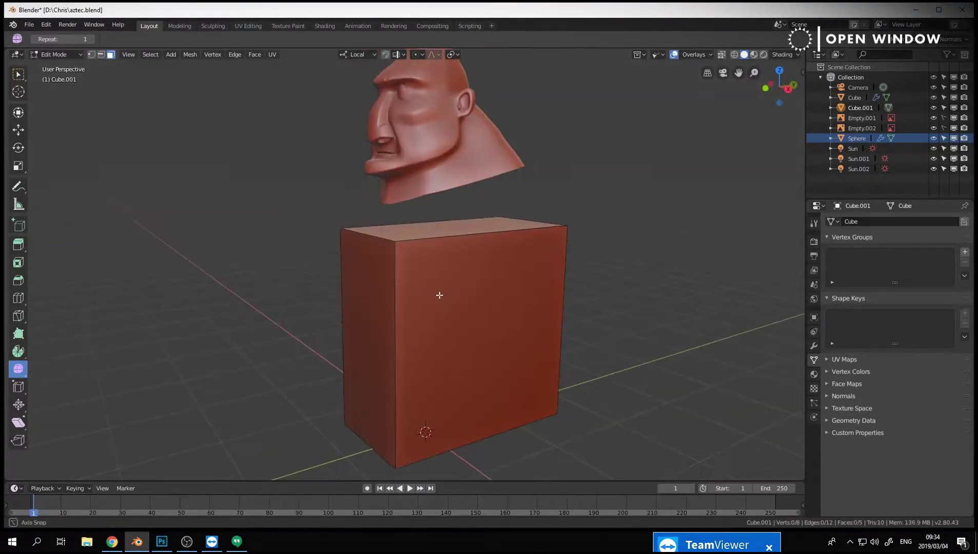
Add a Mirror modifier on the X axis with Clipping enabled to the half cube and enter Edit Mode on it.
key(KP_1)
key(Tab)
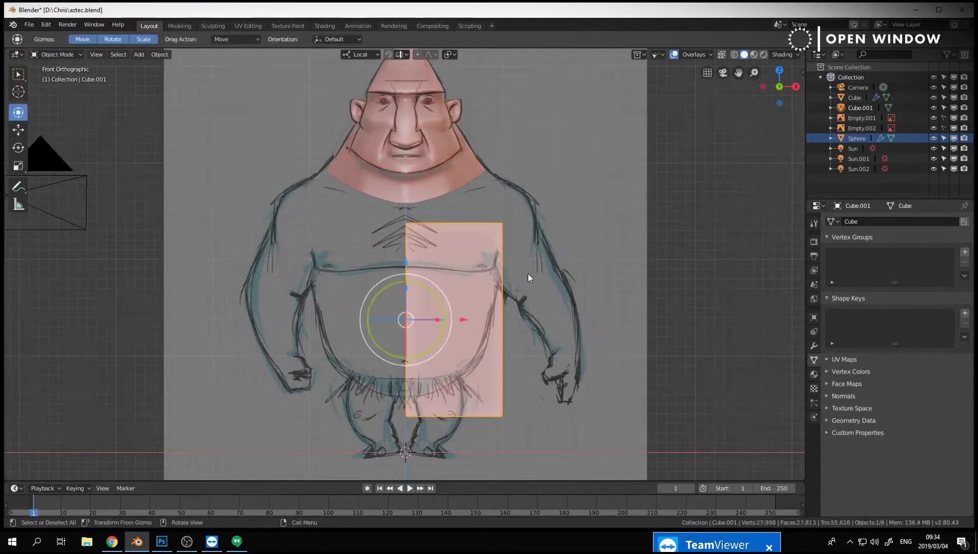
click(814, 346)
click(867, 221)
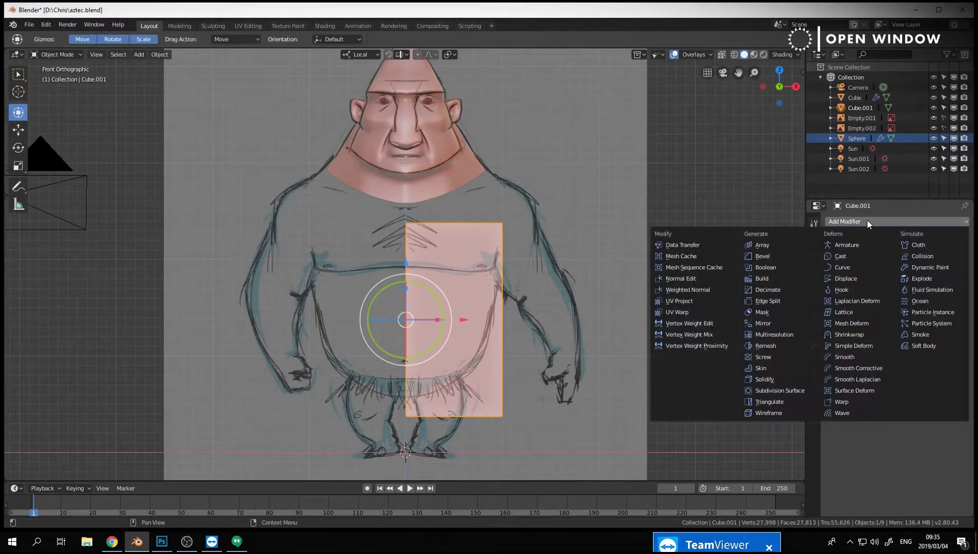
click(777, 322)
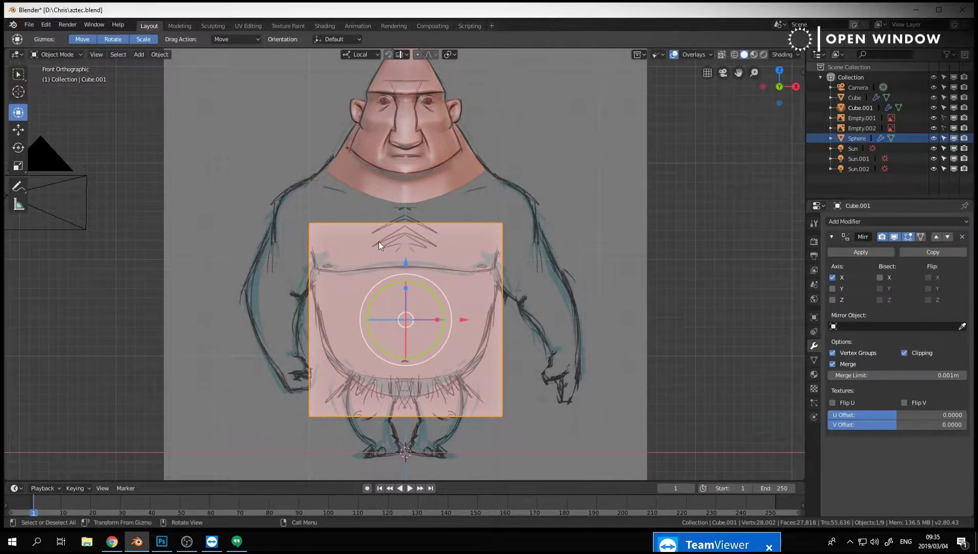
key(Tab)
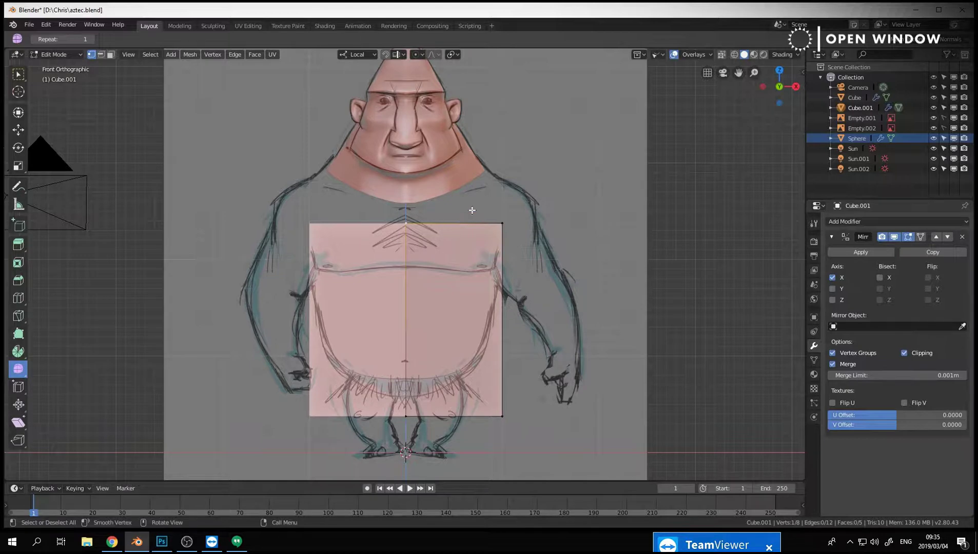
Select both top centre vertices of the half cube and raise them towards the neck in front view, then deselect everything.
middle_drag(574, 163, 571, 177)
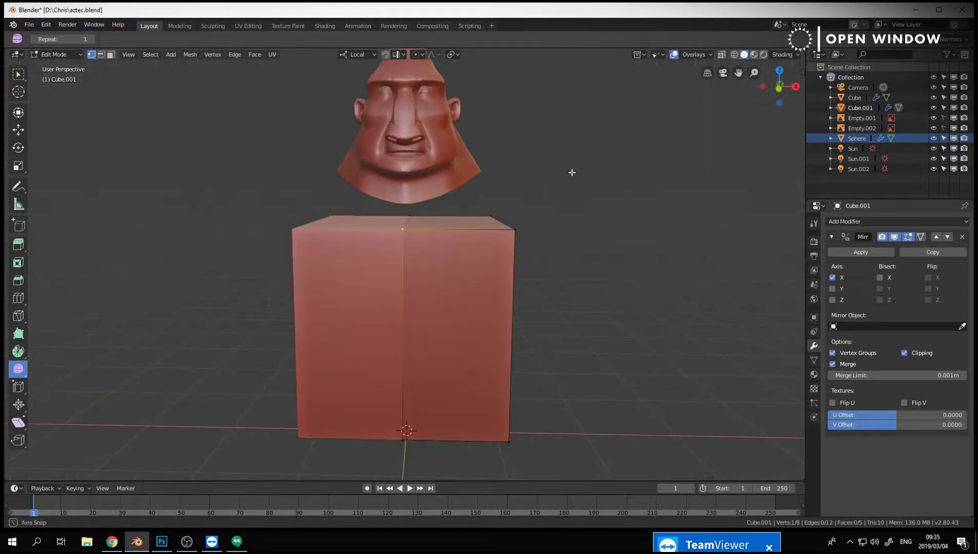
shift+click(403, 229)
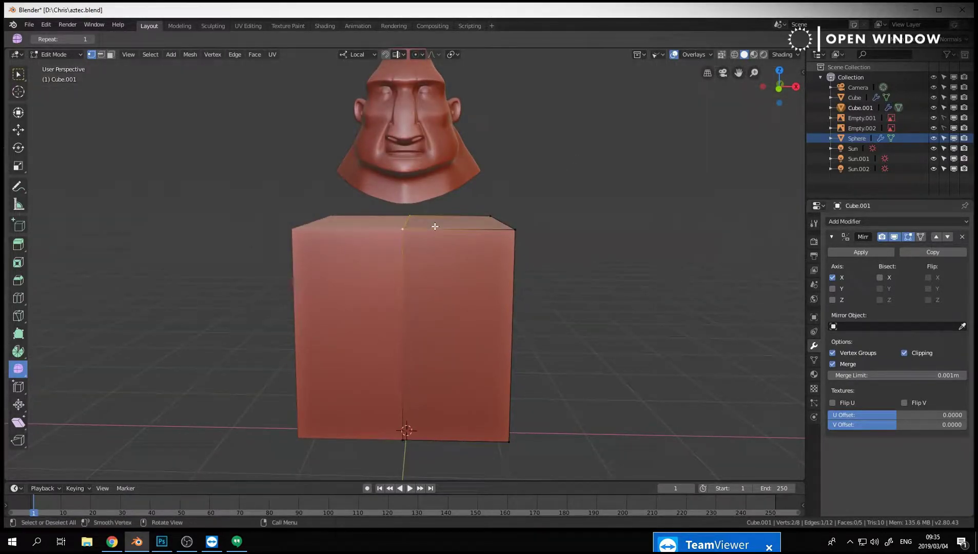
key(KP_1)
key(g)
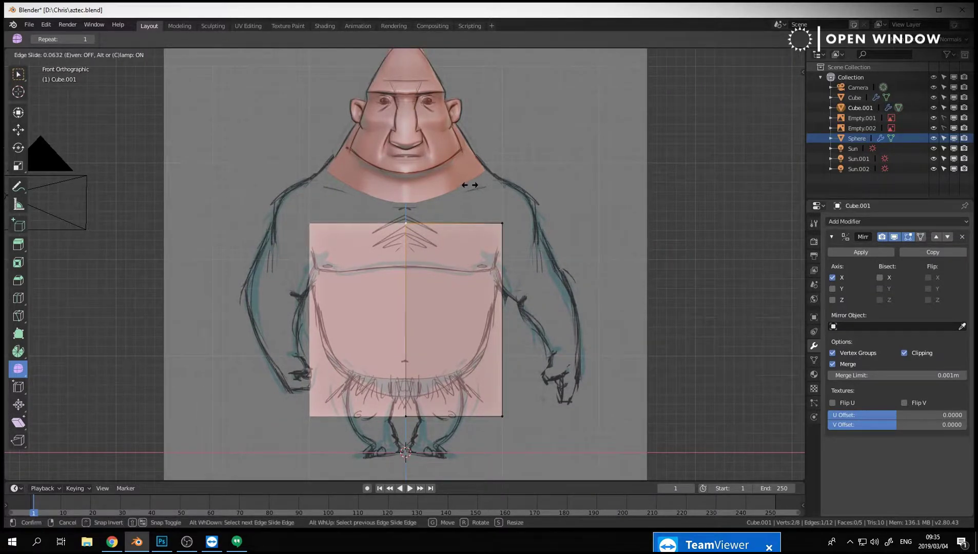
click(511, 216)
key(g)
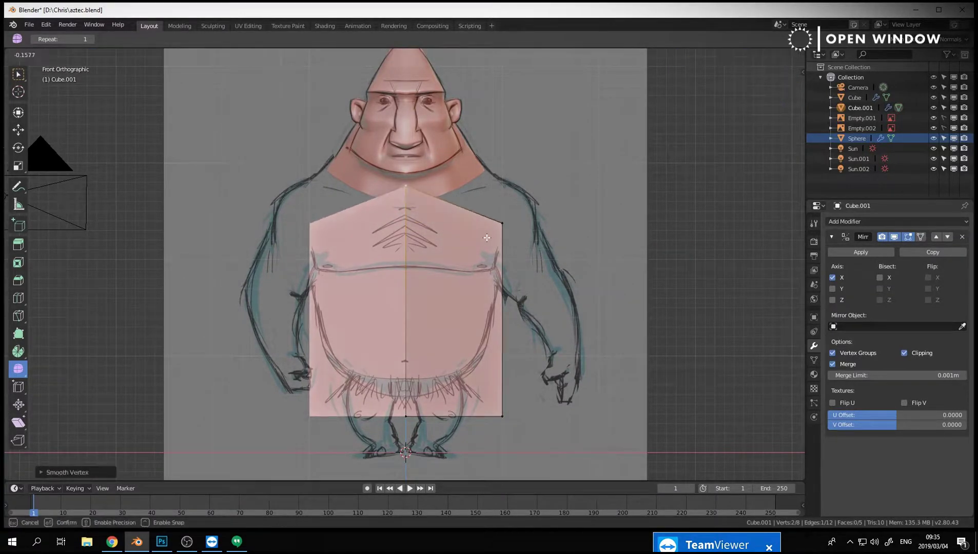
click(523, 209)
key(a)
key(alt+a)
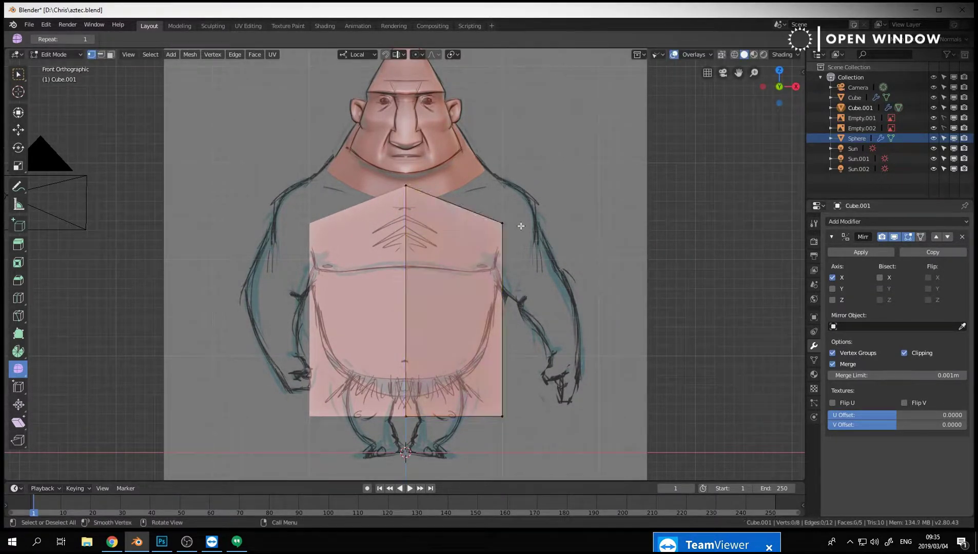
Select the upper outer corner vertex, switch the viewport to wireframe shading and return to the front view.
click(504, 224)
key(z)
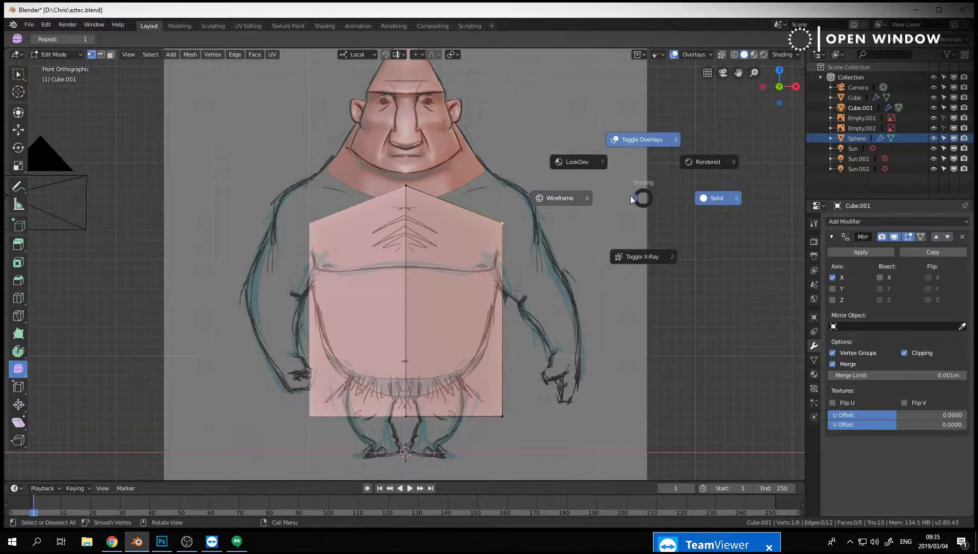
click(568, 198)
middle_drag(571, 240, 557, 250)
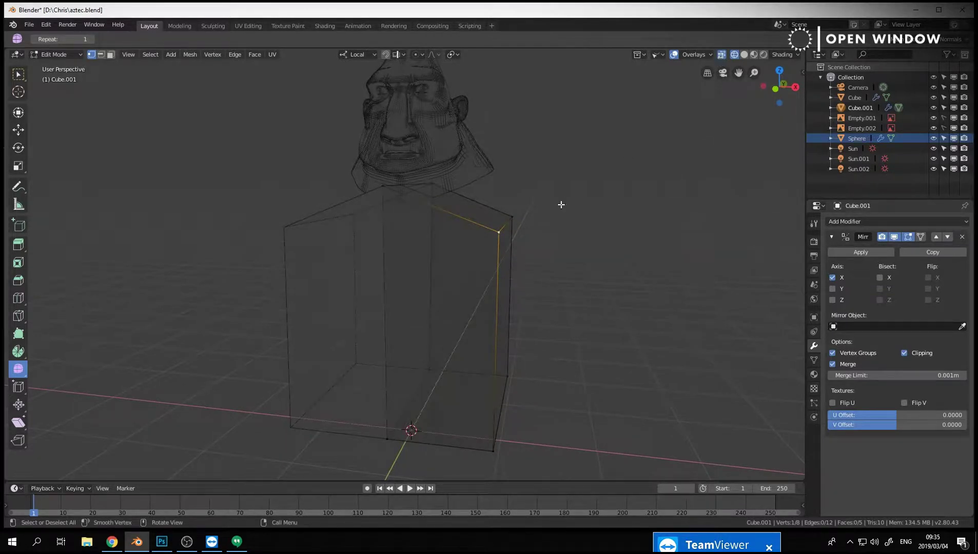
key(KP_1)
drag(543, 191, 487, 225)
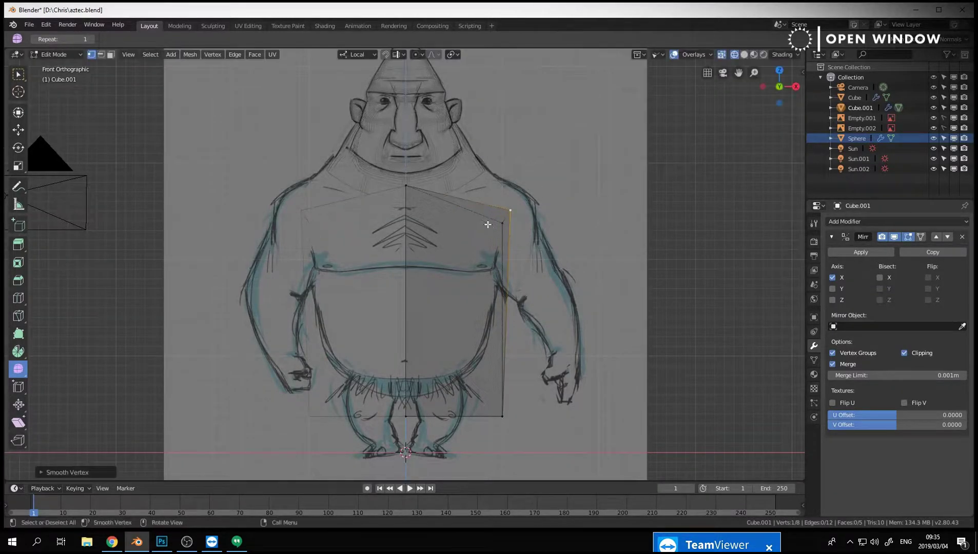
key(a)
key(a)
key(a)
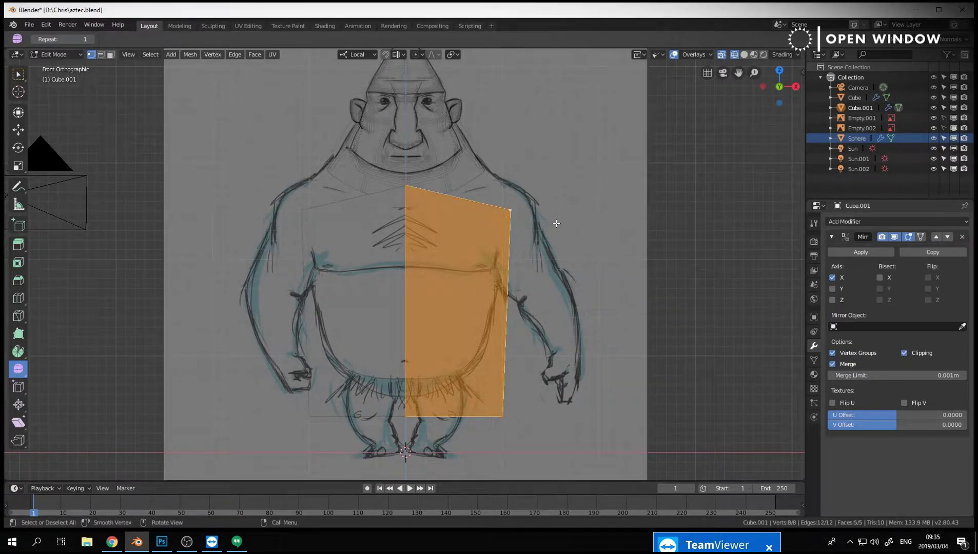
click(557, 223)
key(ctrl+z)
key(a)
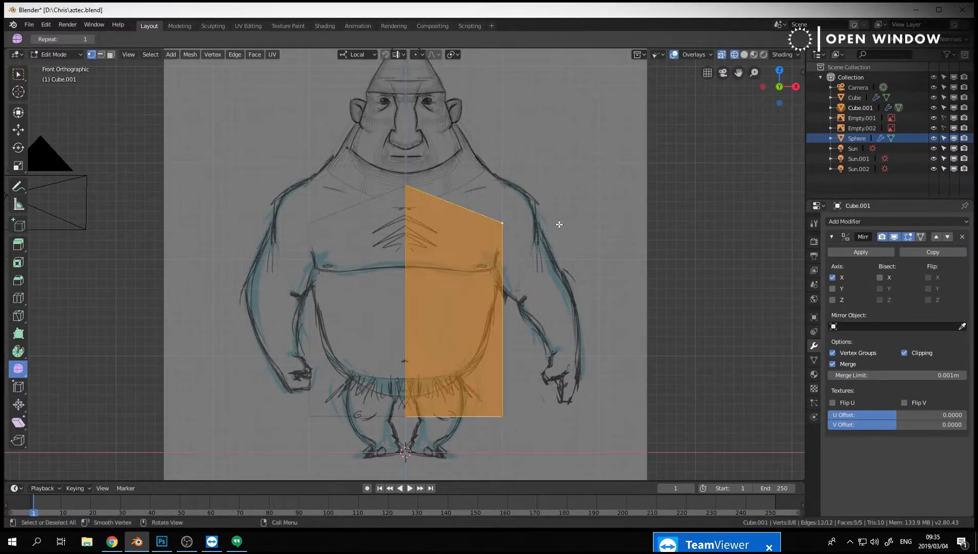
Box-select the front and back vertices of the upper outer corner and move them up to the shoulder line beside the neck.
key(a)
key(b)
drag(545, 206, 491, 239)
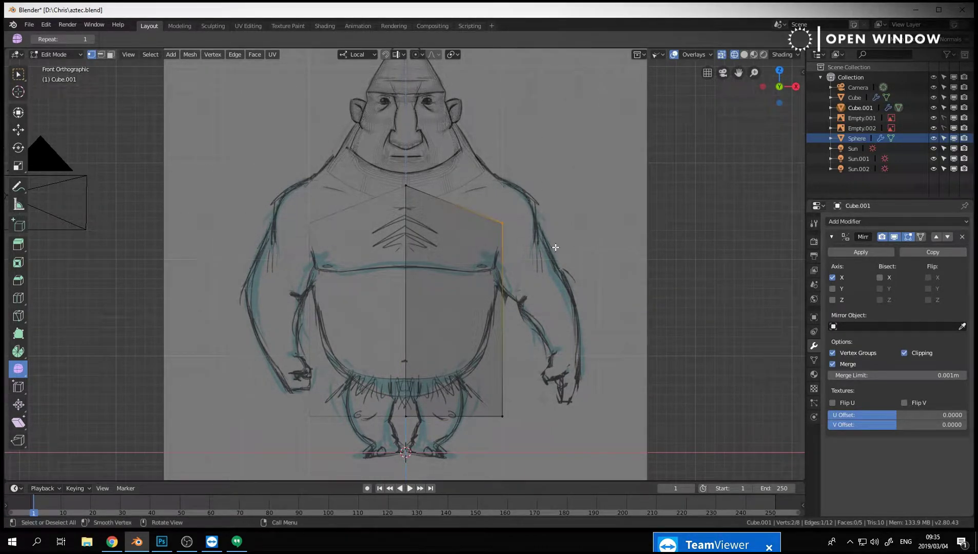
key(g)
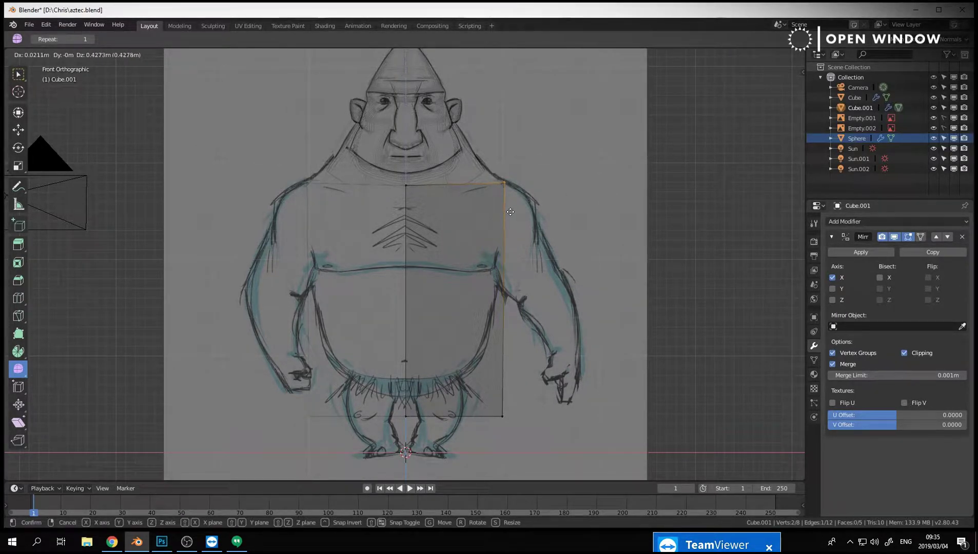
click(488, 194)
key(g)
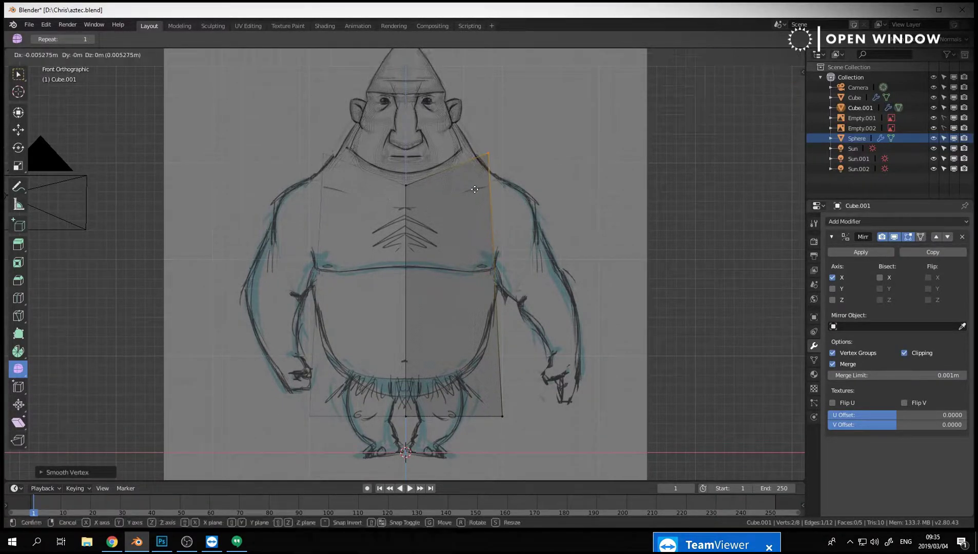
click(469, 204)
Add the top centre vertices to the selection and lower the whole top of the torso to just below the collar, then deselect.
key(b)
drag(419, 170, 389, 212)
key(g)
click(521, 185)
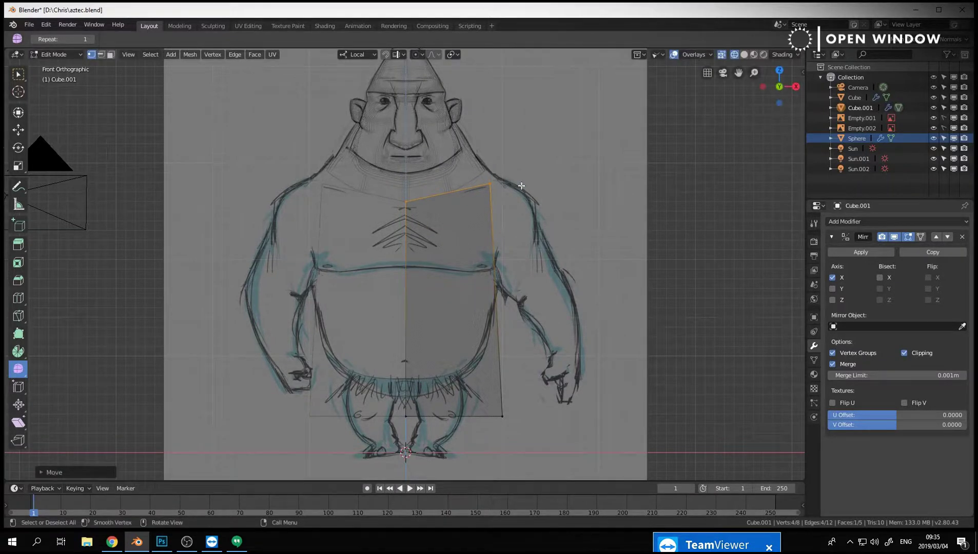
key(a)
key(alt+a)
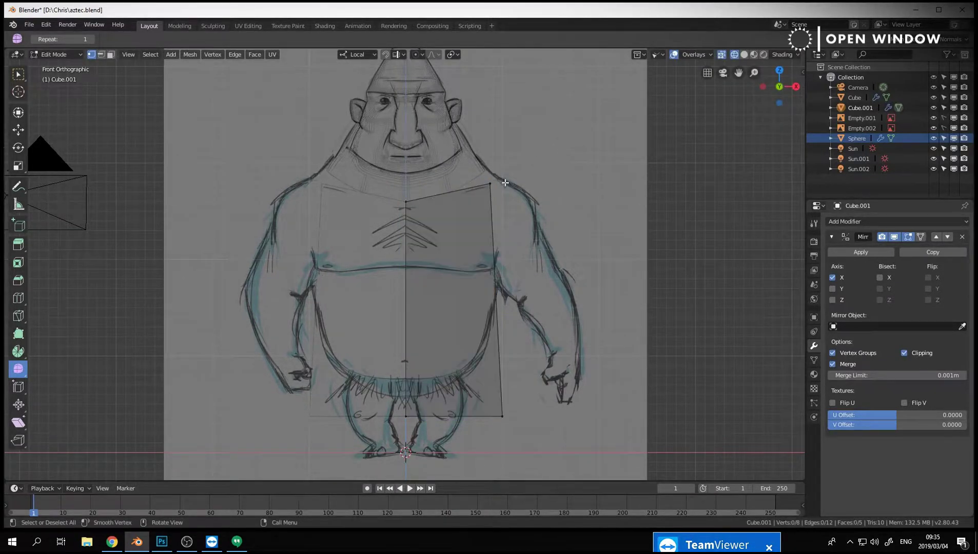
Move the upper outer corner vertices onto the point where the neck meets the shoulder in the front drawing.
drag(505, 183, 468, 202)
alt+click(490, 214)
key(g)
click(503, 205)
key(a)
key(a)
Box-select the lower outer corner vertices and move them inward and up to the hip end of the waistband.
key(b)
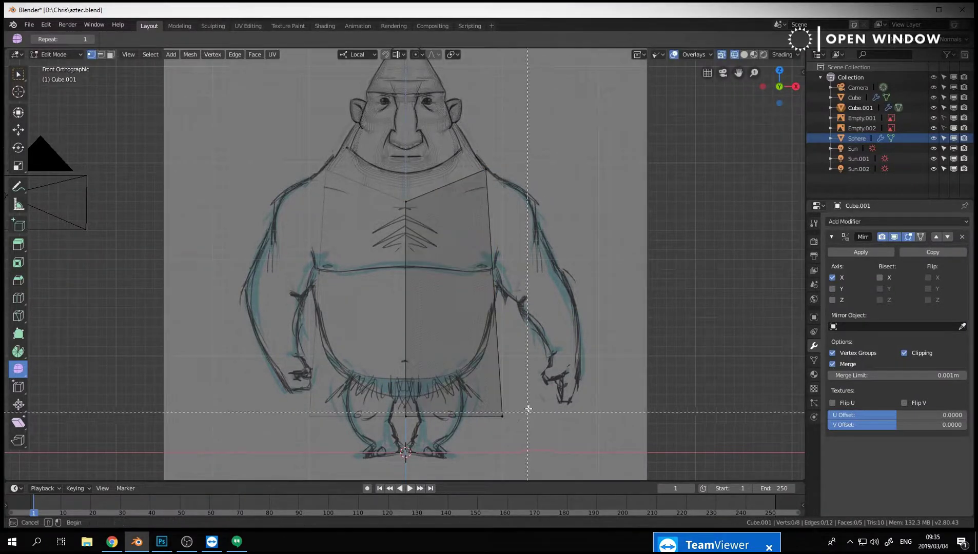
drag(528, 409, 499, 438)
key(g)
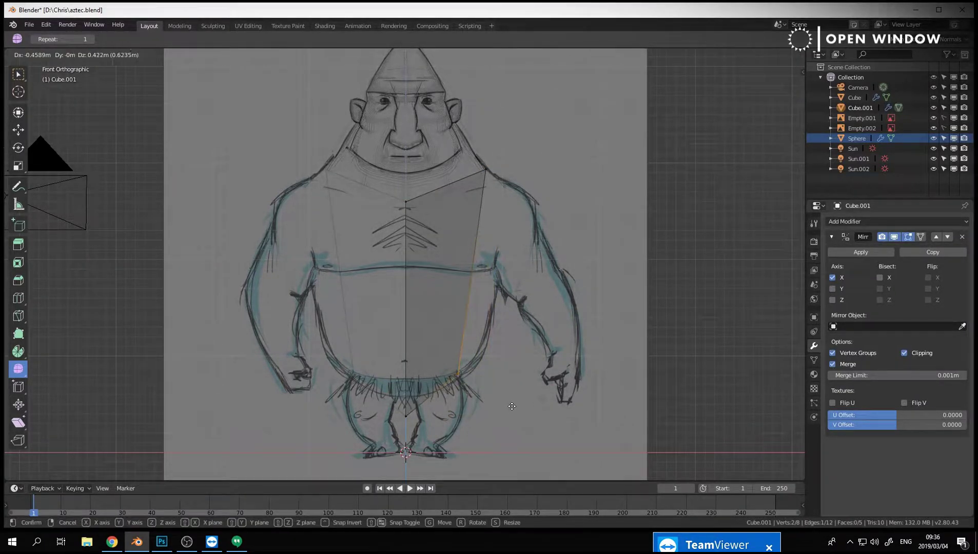
click(515, 407)
key(a)
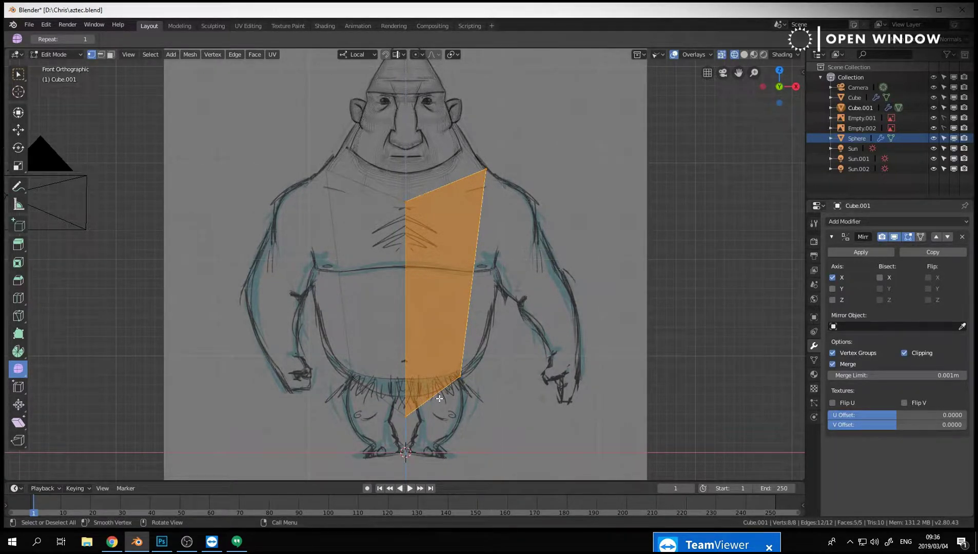
Select the bottom centre vertices and slide them up along the centre edge to the waistband.
click(429, 428)
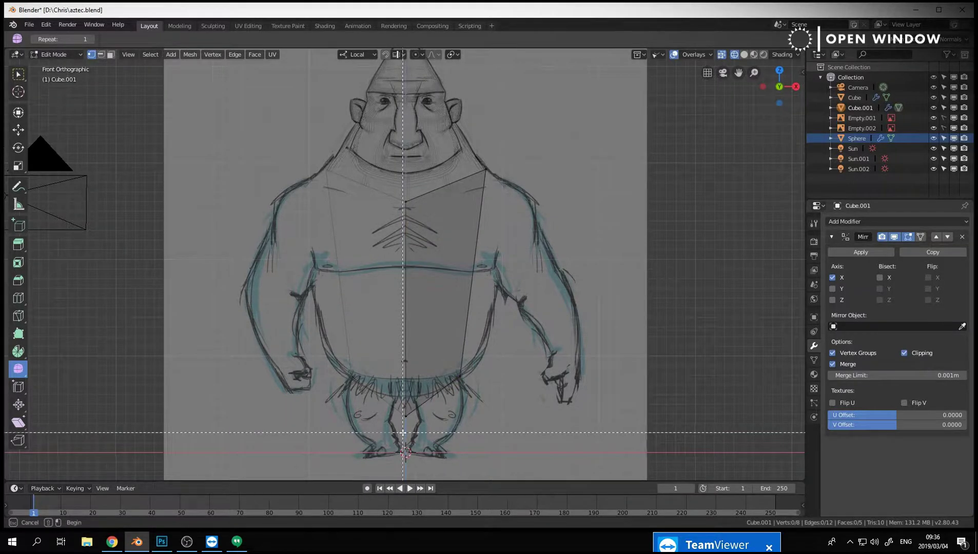
alt+click(420, 426)
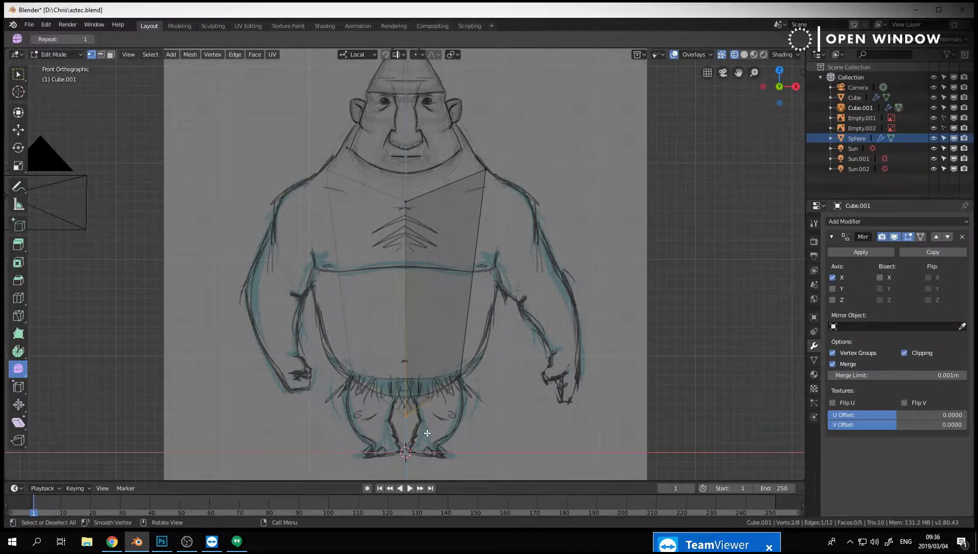
key(g)
key(g)
click(439, 387)
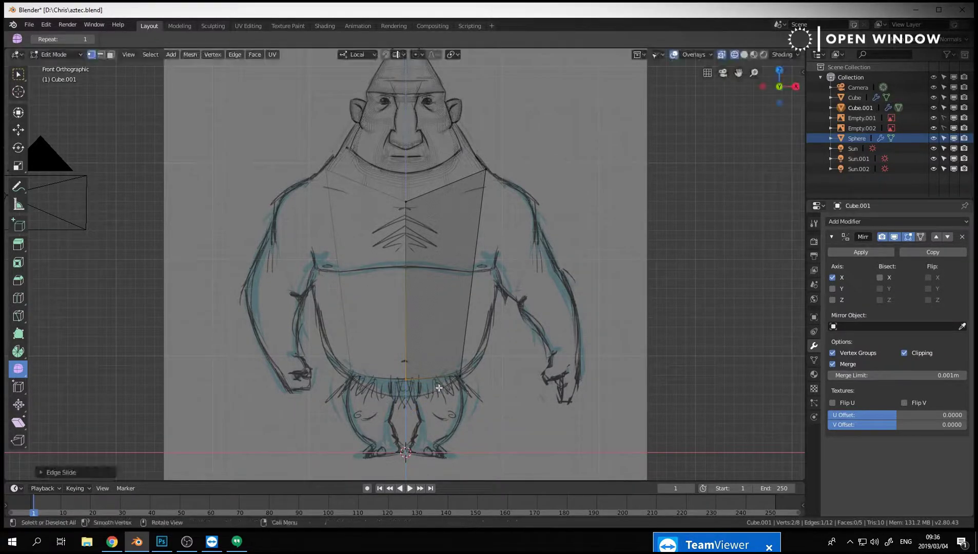
Box-select the lower outer corner vertices and slide them slightly up along the torso's side edge.
key(a)
key(a)
key(b)
drag(473, 362, 445, 387)
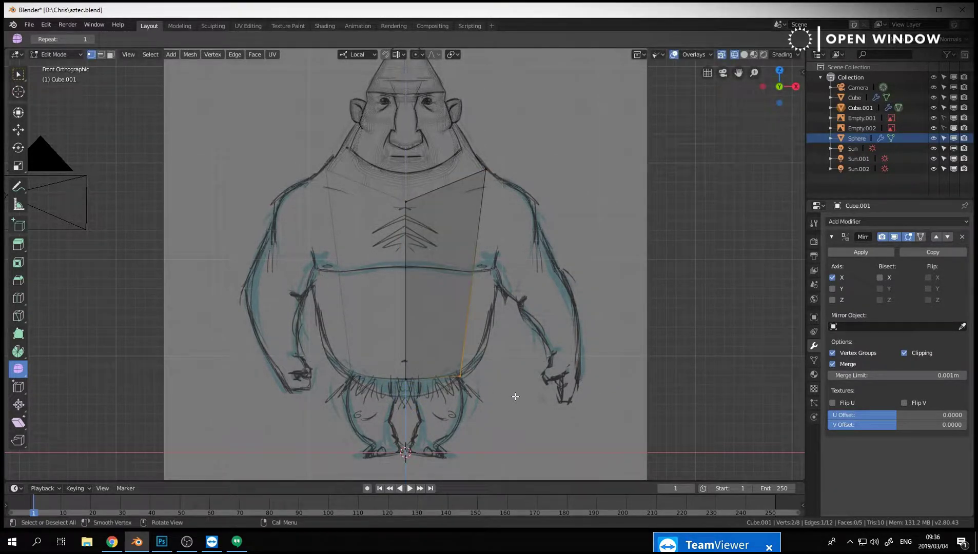
key(g)
key(g)
click(513, 389)
Cut a horizontal edge loop around the torso at chest height.
key(ctrl+r)
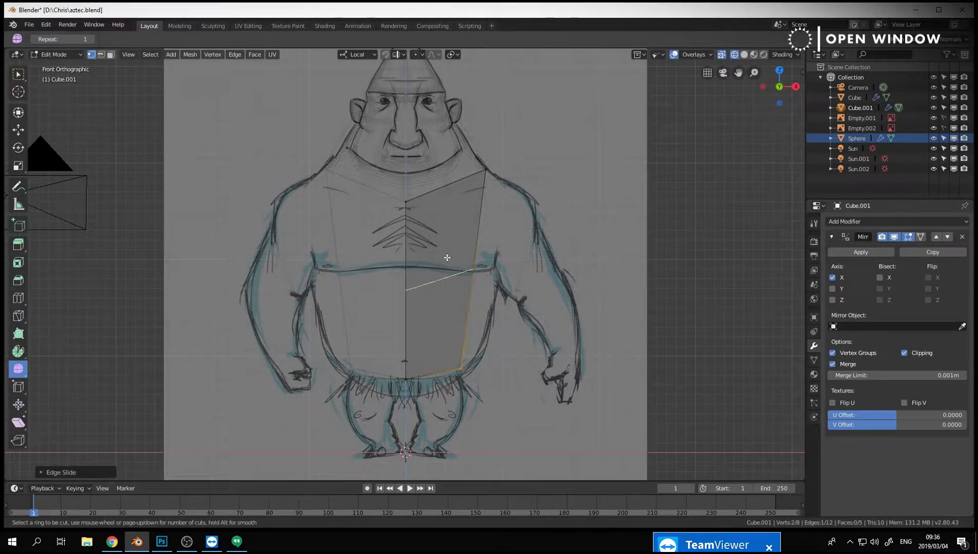
click(472, 282)
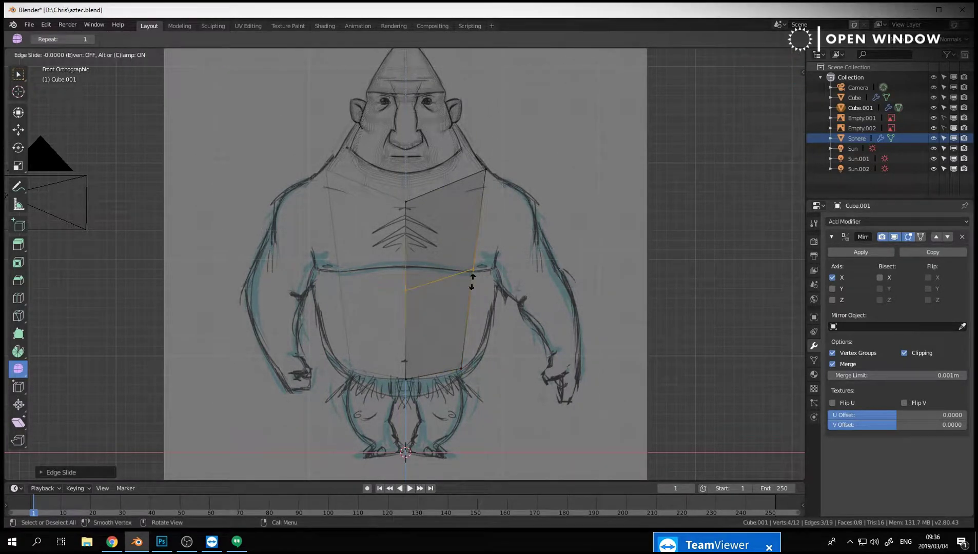
click(473, 282)
key(a)
Move the new loop's centre vertices up to the chest line and its outer vertices out to the drawing's armpit.
click(376, 289)
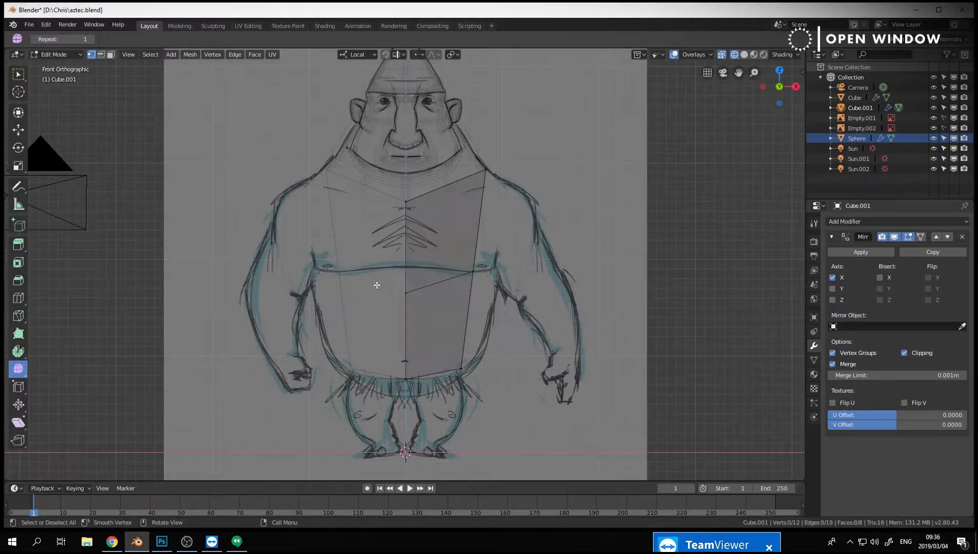
key(g)
click(470, 276)
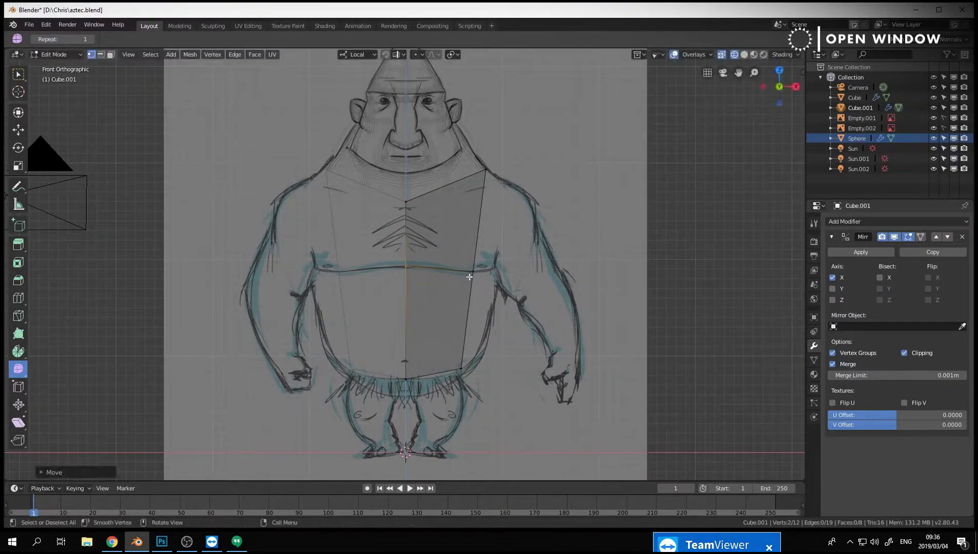
shift+click(473, 271)
key(g)
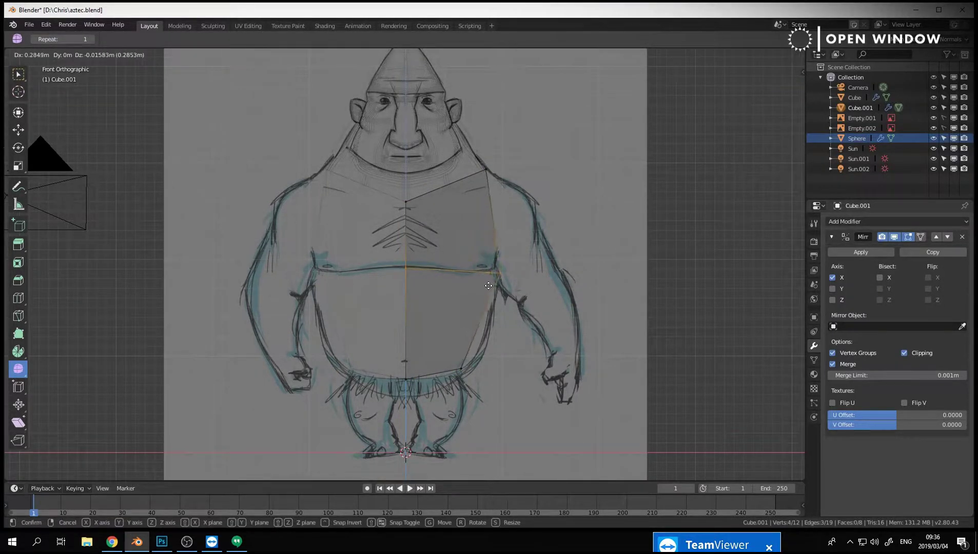
click(484, 286)
In the right side view, cut a centred vertical edge loop dividing the torso into front and back, then deselect everything.
key(KP_3)
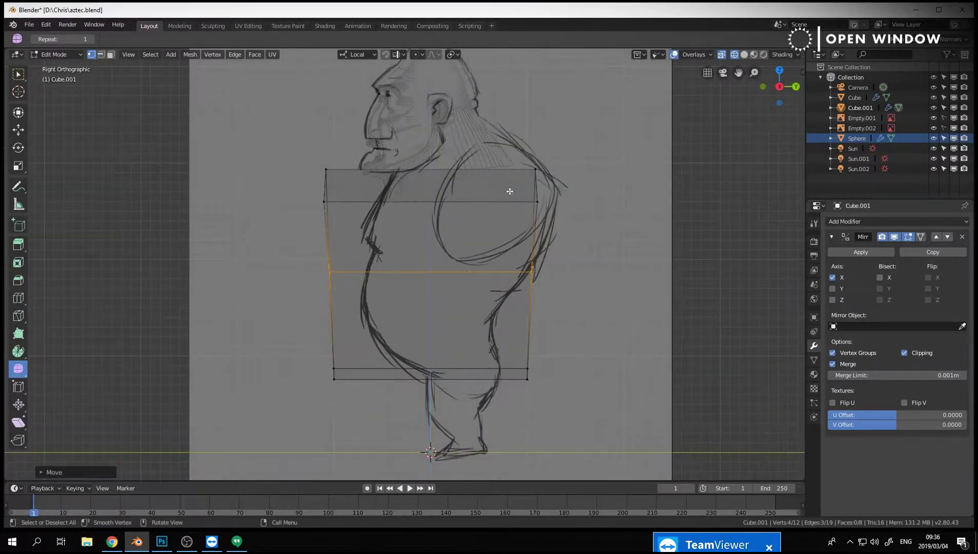
key(ctrl+r)
click(449, 192)
click(452, 194)
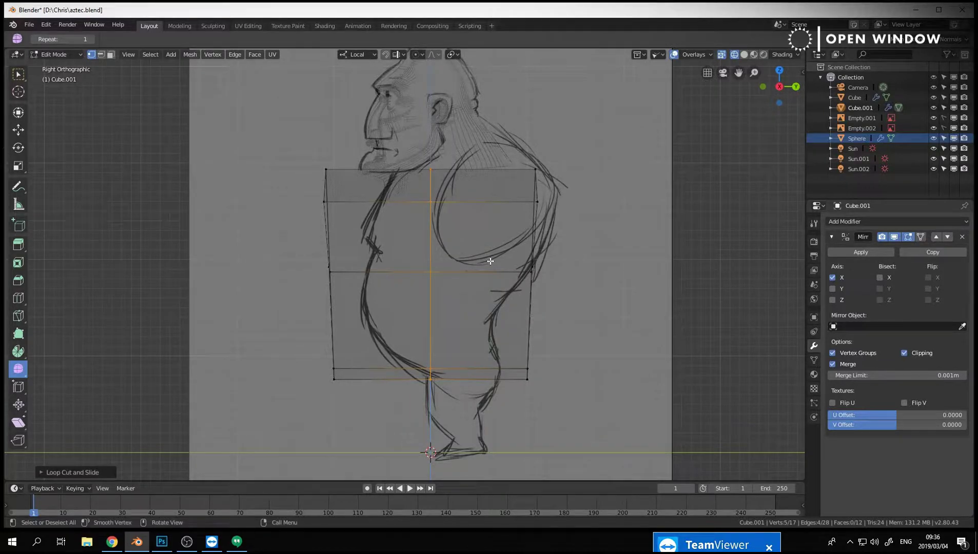
key(a)
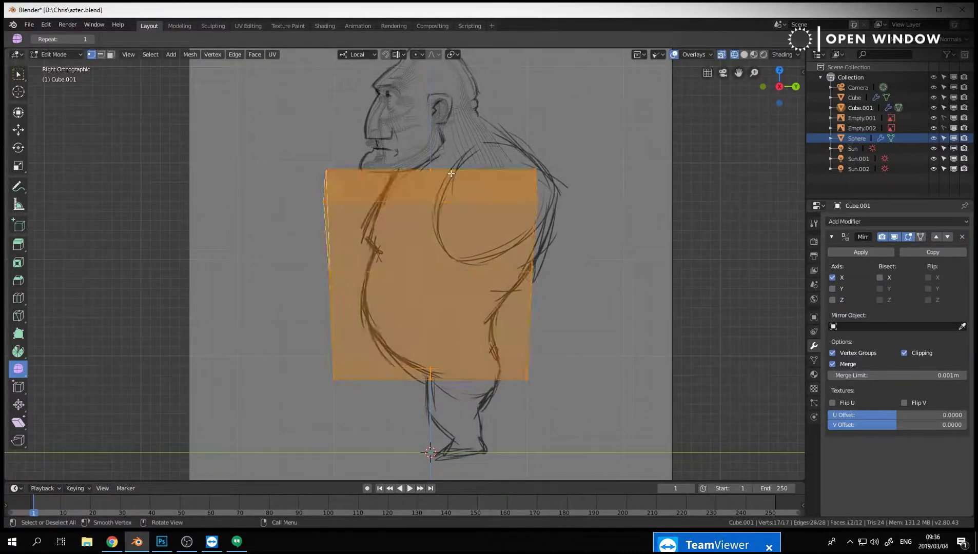
key(alt+a)
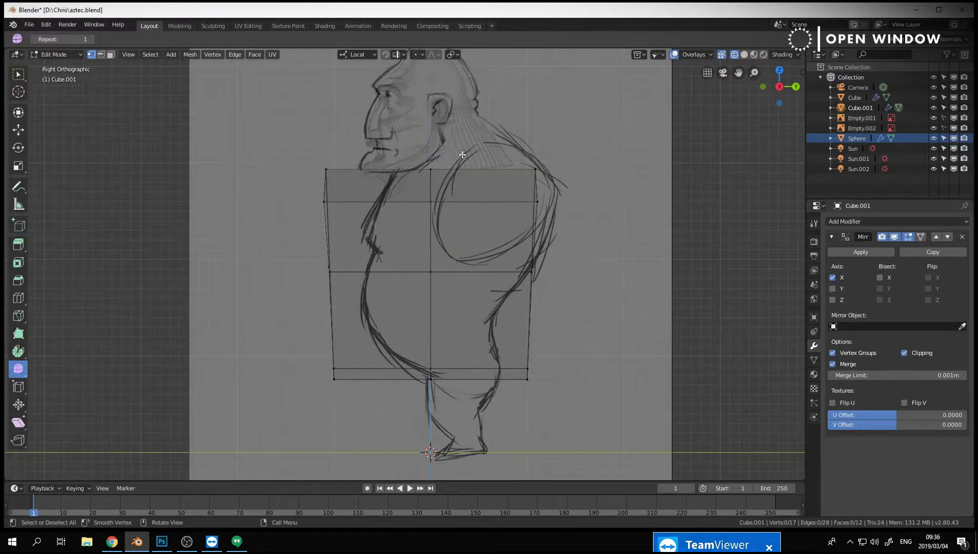
drag(431, 169, 462, 171)
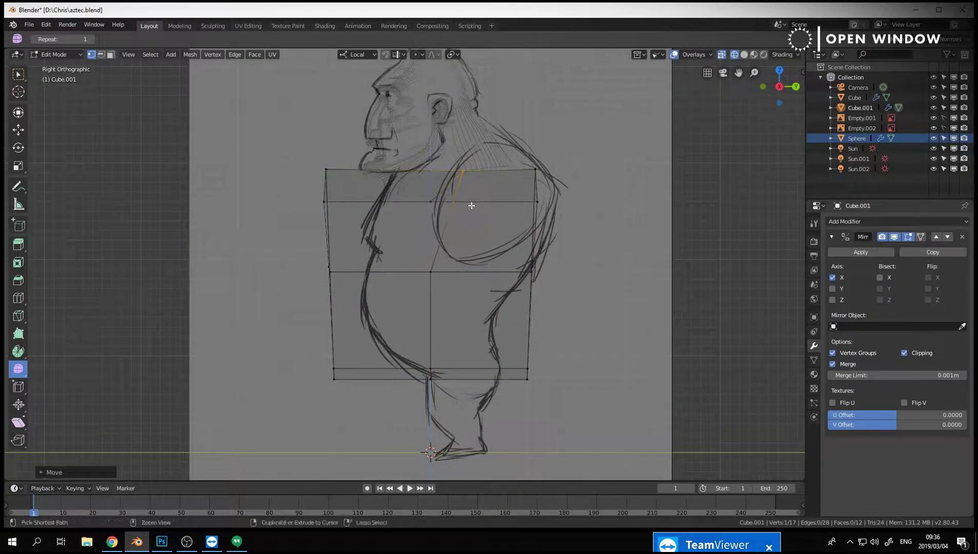
drag(353, 187, 417, 212)
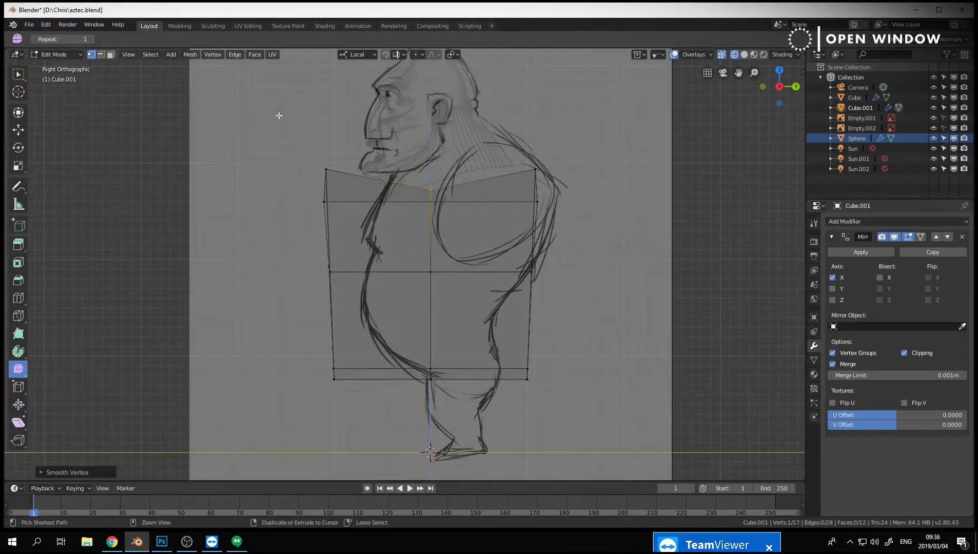
key(ctrl+z)
key(ctrl+z)
key(ctrl+z)
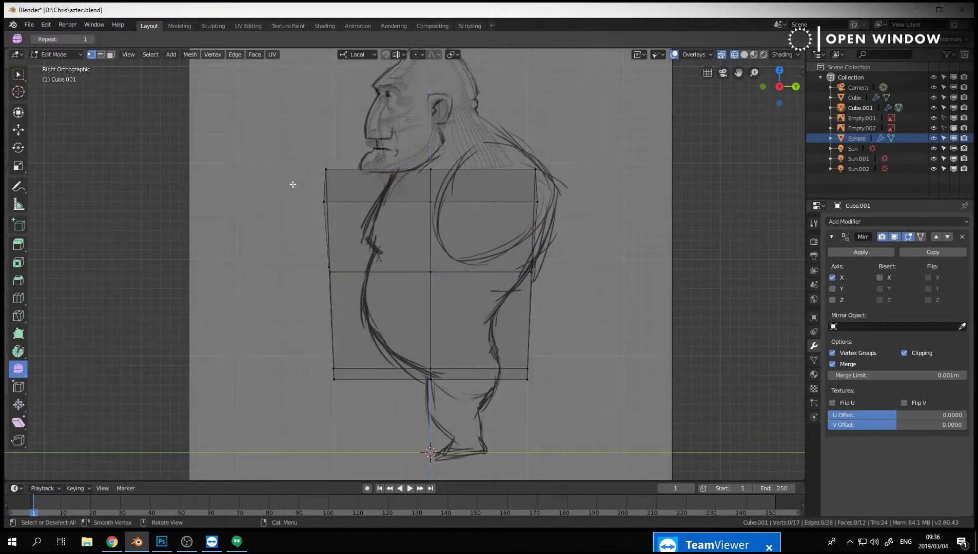
Box-select the upper front vertices and move them back about 0.6 m toward the drawing's neck and chest line.
drag(284, 164, 380, 230)
key(g)
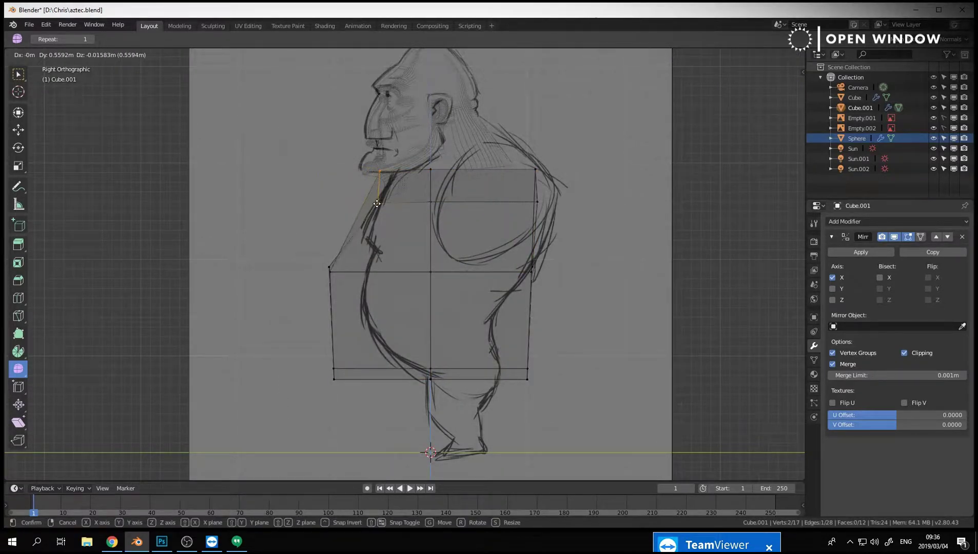
click(379, 204)
click(375, 161)
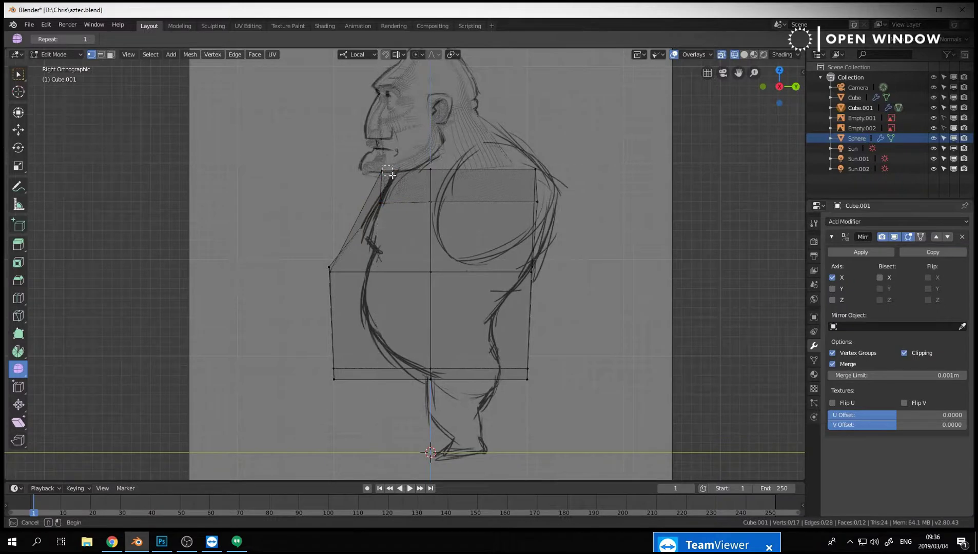
Check the selection settings in the Keymap preferences and test toggling the selection of the whole torso mesh.
click(46, 24)
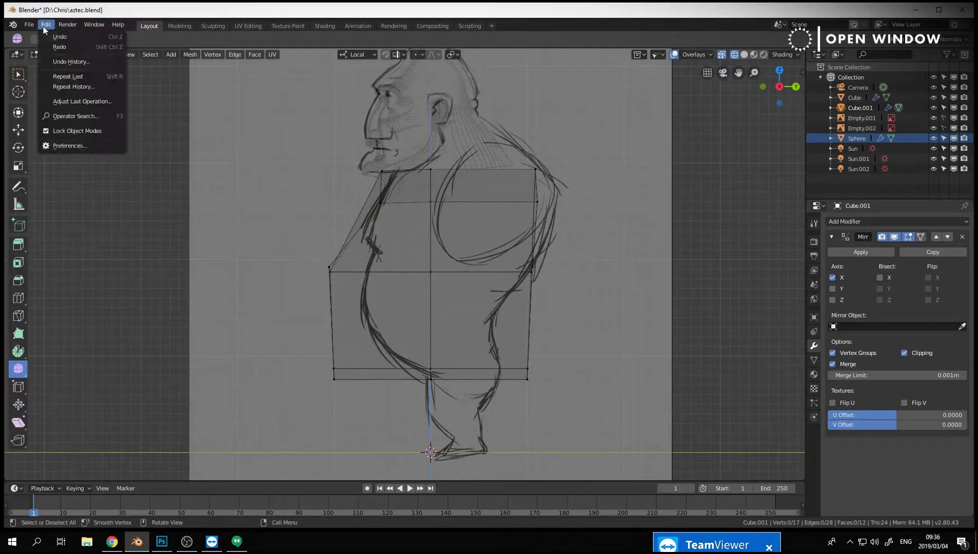
click(71, 147)
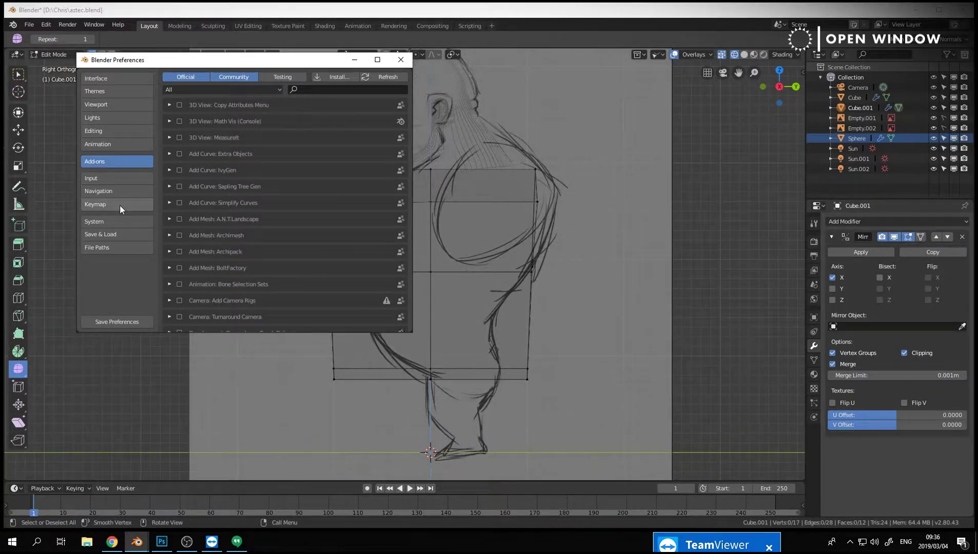
click(120, 205)
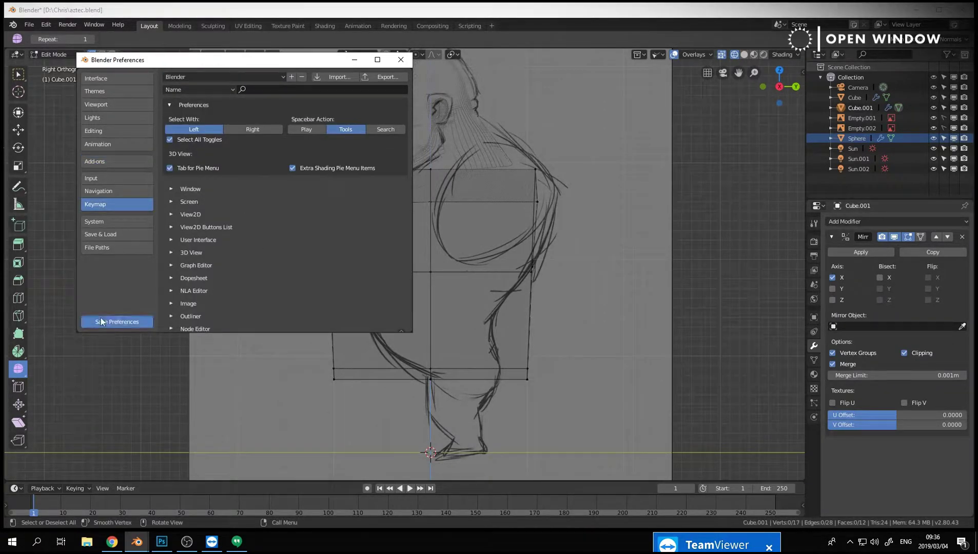
click(401, 60)
key(a)
key(a)
key(a)
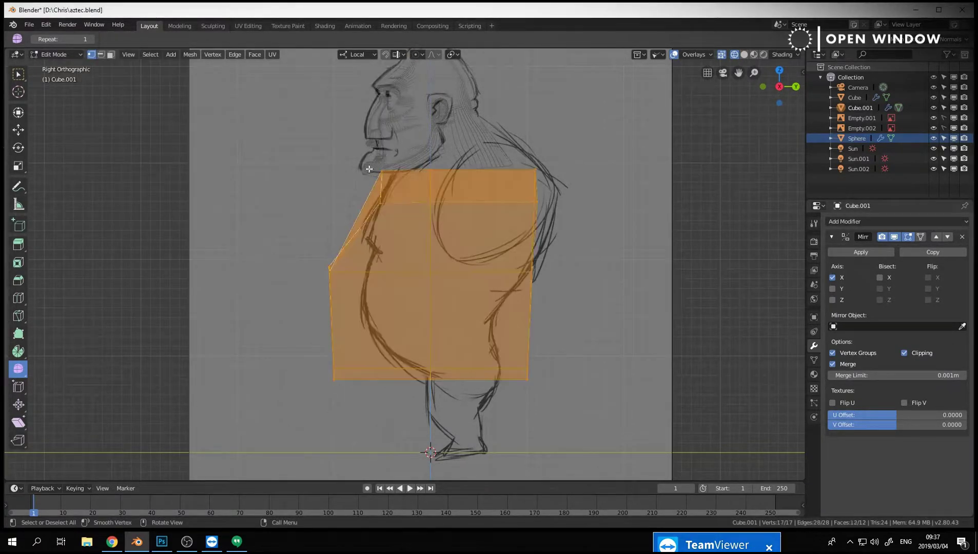
key(a)
click(29, 25)
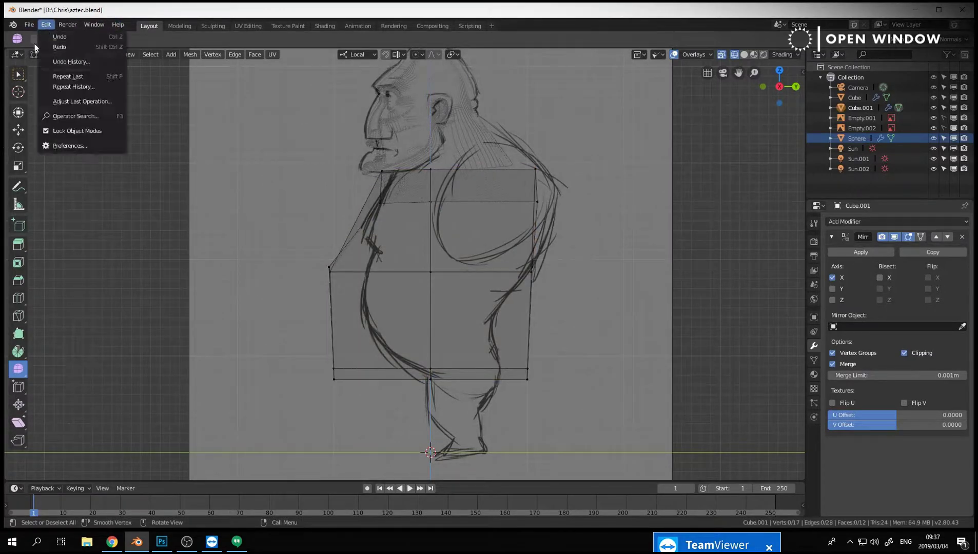
click(83, 148)
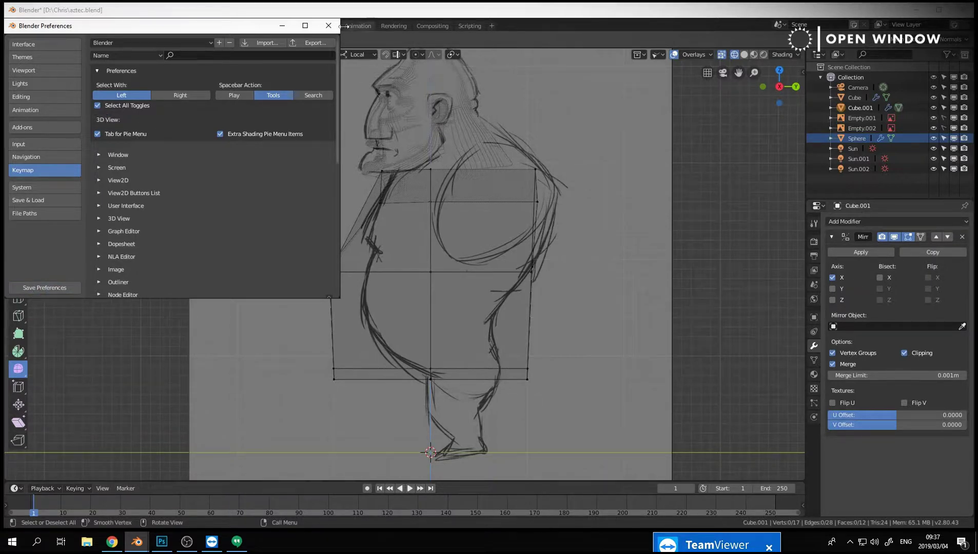
click(329, 25)
Select both front vertices of the chest-height loop and move them back to the drawing's front body line.
click(326, 269)
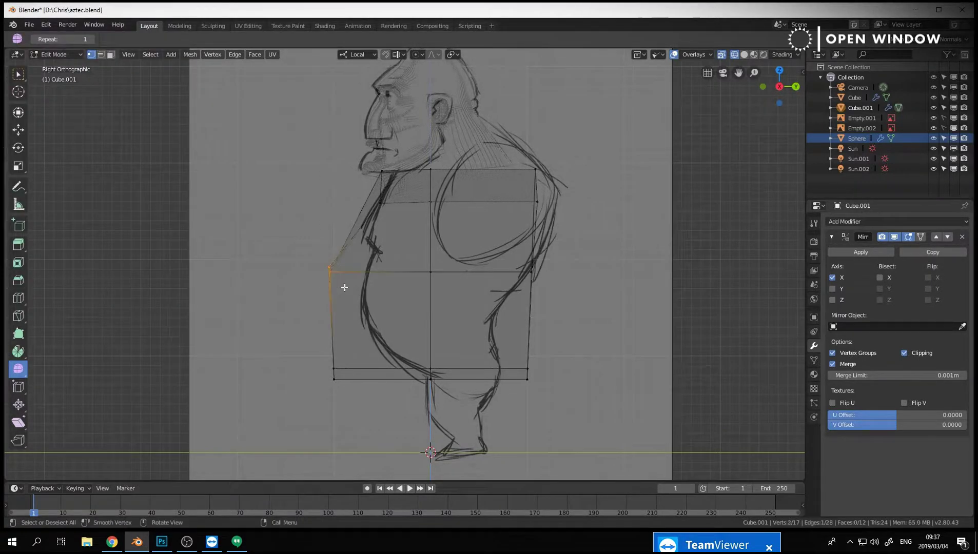
key(g)
click(377, 281)
key(g)
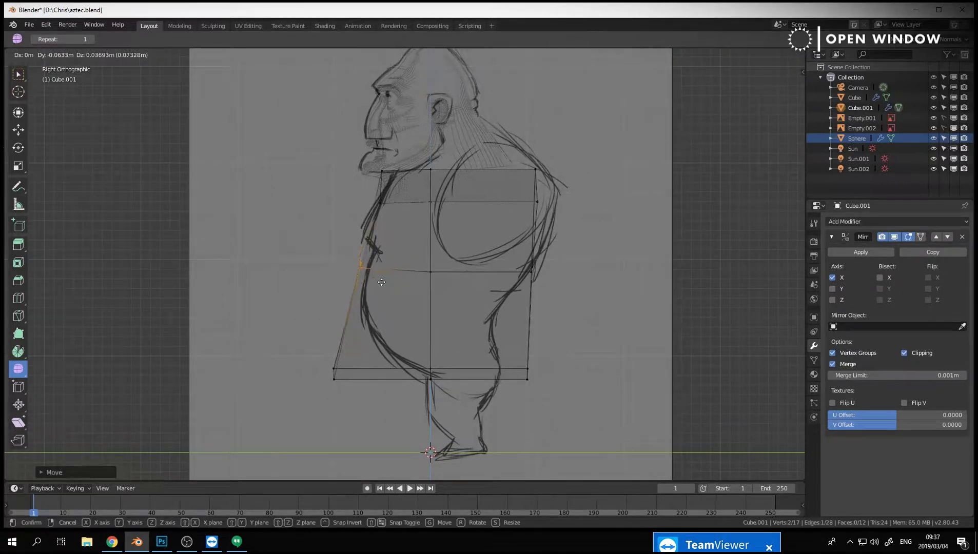
click(380, 279)
Move only the outer front vertex of the chest-height loop further back to round the torso's side.
click(371, 273)
mouse_move(371, 273)
mouse_down()
mouse_move(389, 279)
mouse_move(366, 270)
mouse_up()
click(364, 269)
key(g)
click(405, 285)
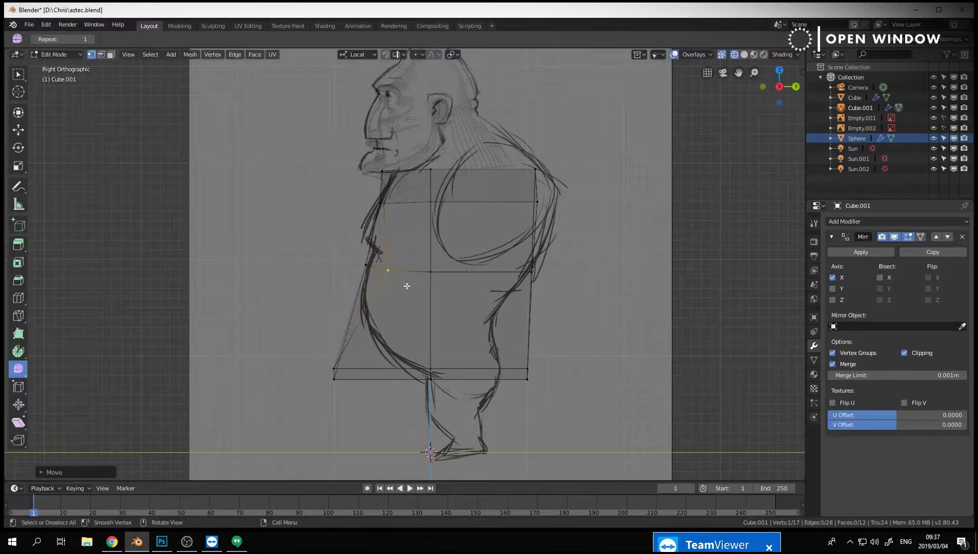
Move the top outer front corner vertex slightly back, then return to the right side view.
mouse_move(378, 206)
middle_down()
mouse_move(364, 271)
mouse_move(386, 271)
middle_up()
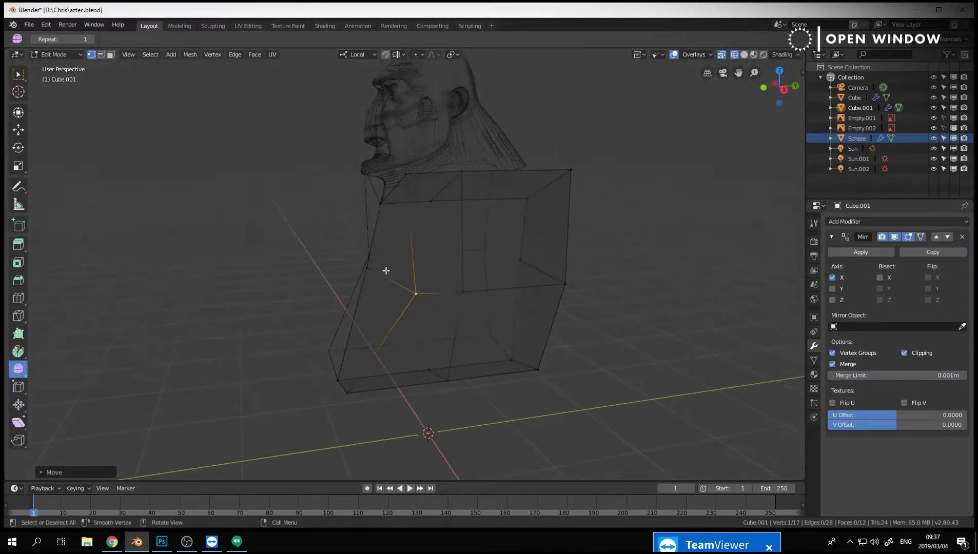
click(407, 171)
key(g)
click(417, 171)
key(KP_3)
click(339, 533)
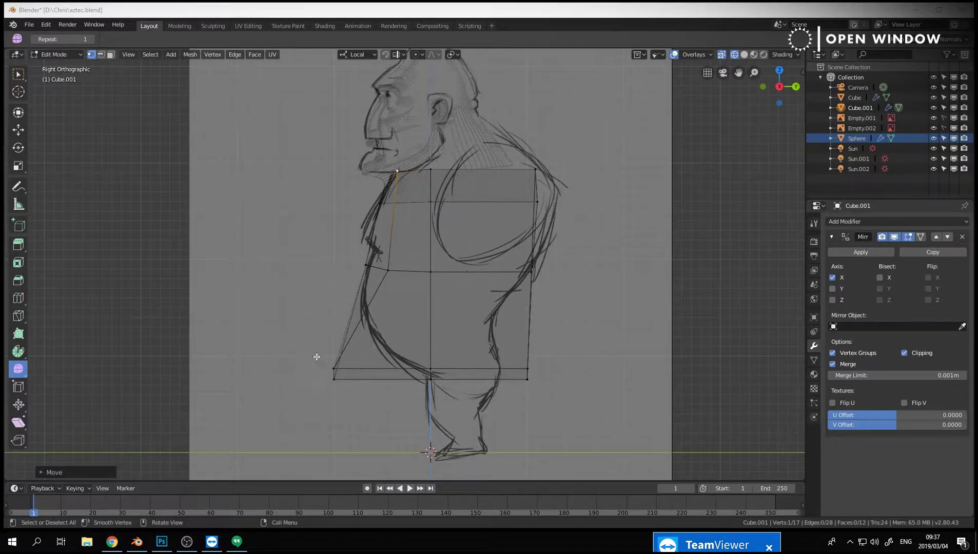
Box-select the bottom front vertices and move them back to the drawing's lower belly line at the crotch.
key(a)
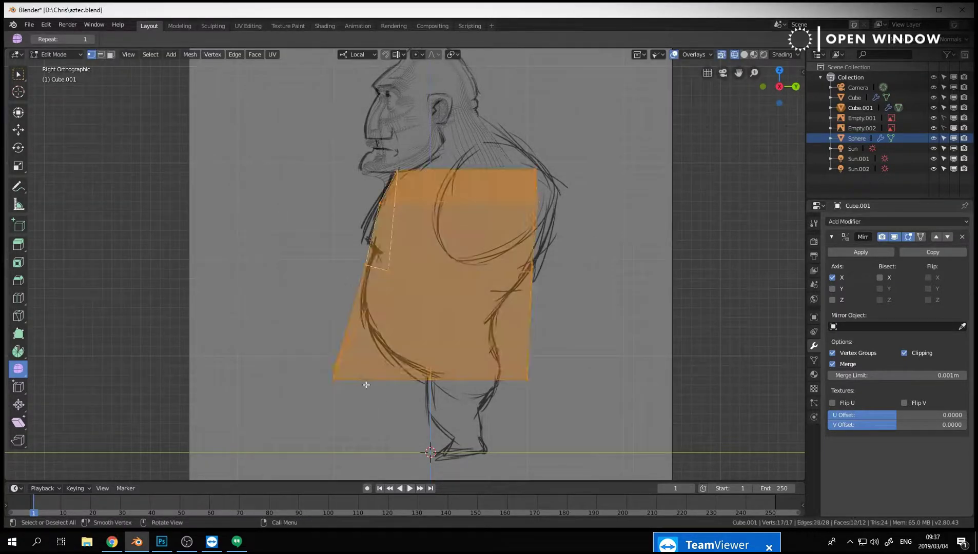
click(366, 385)
drag(317, 360, 360, 399)
key(g)
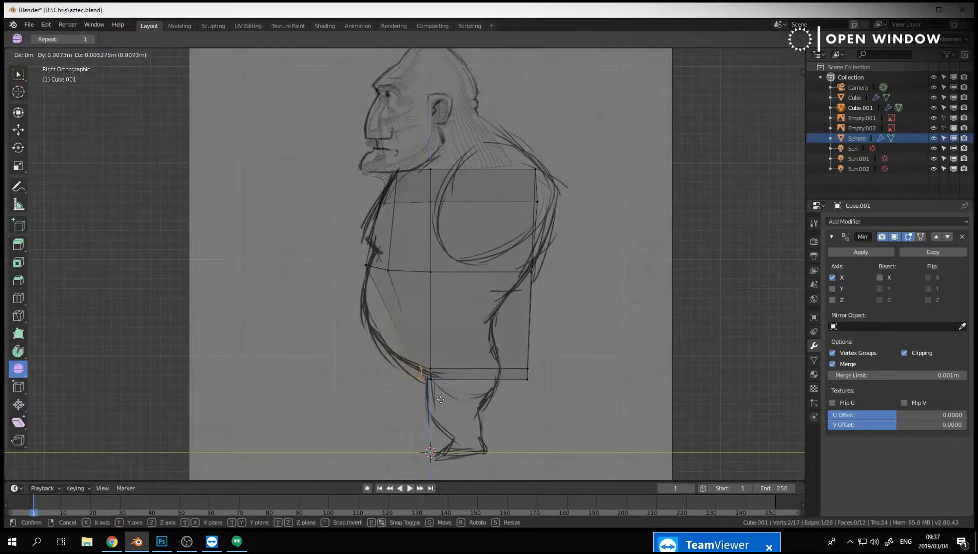
click(441, 401)
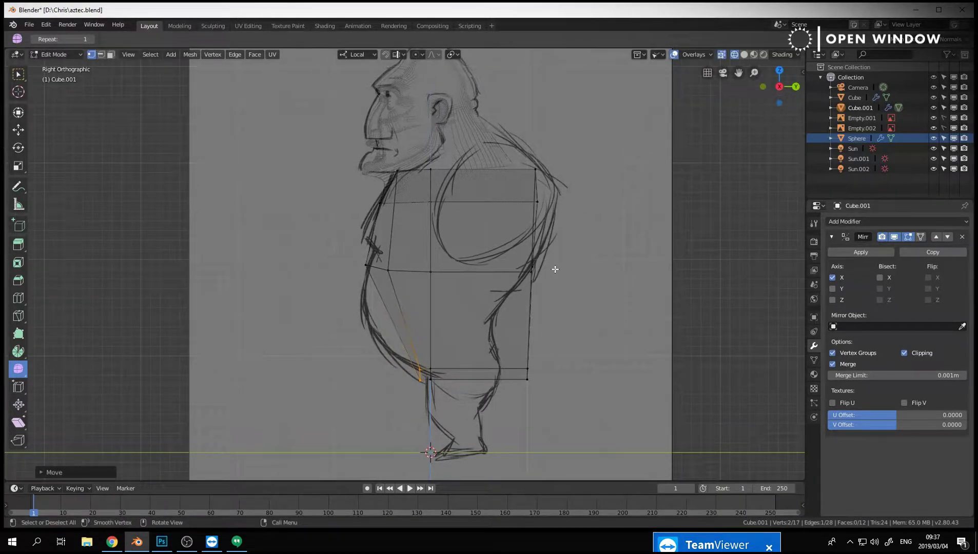
key(g)
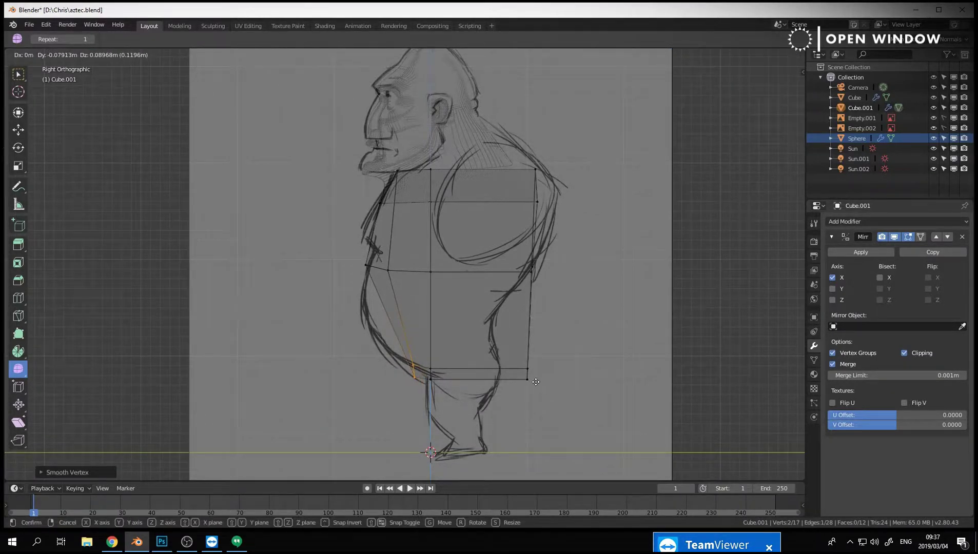
click(545, 376)
shift+click(528, 380)
key(g)
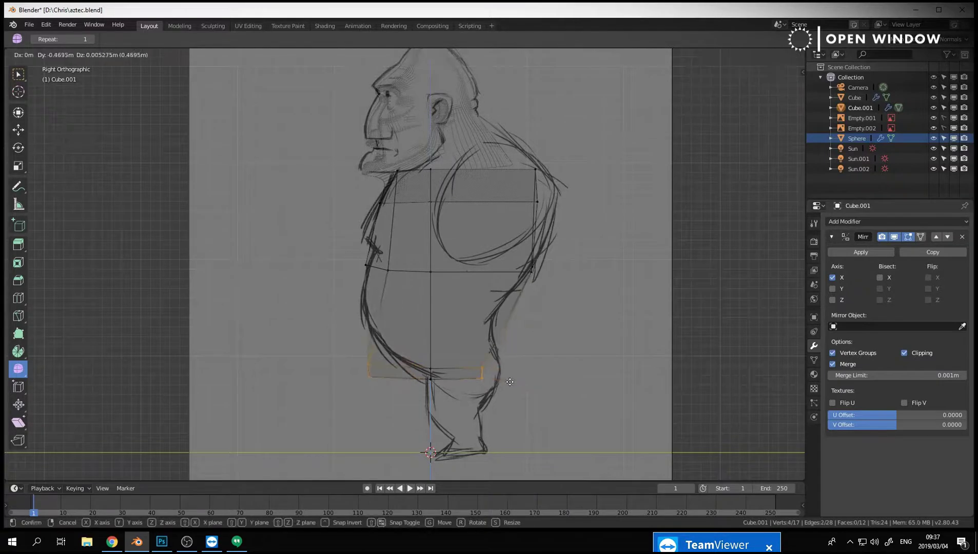
click(555, 382)
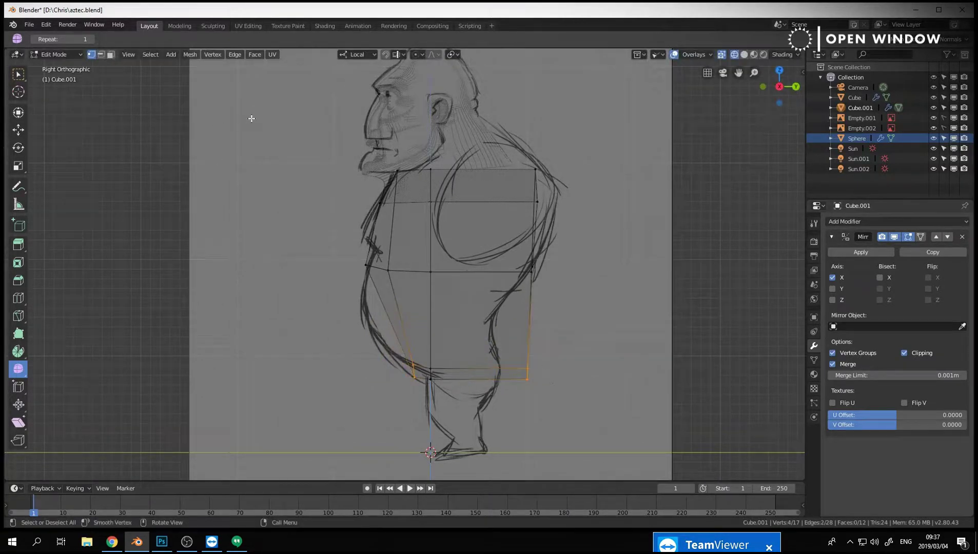
Leave Edit Mode and save the aztec.blend file.
click(30, 26)
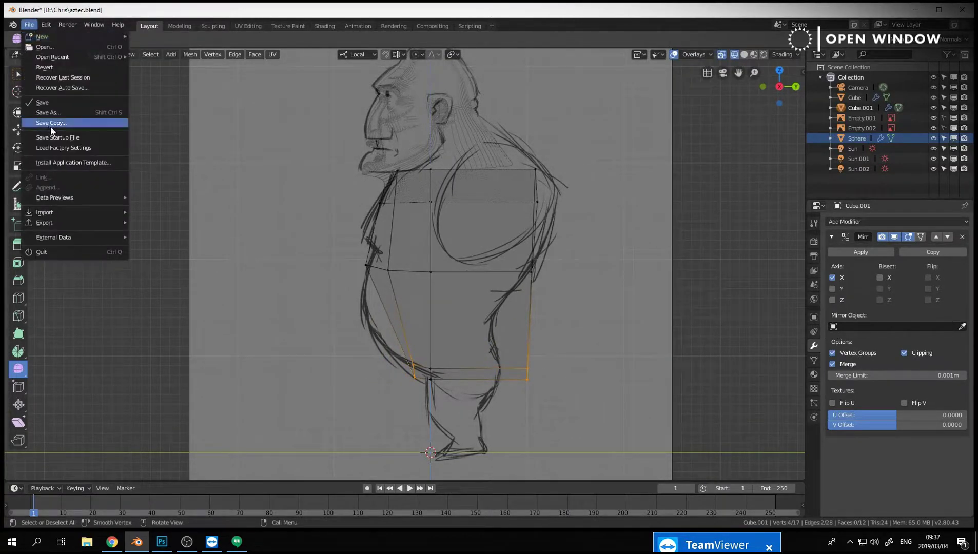
click(62, 103)
key(Tab)
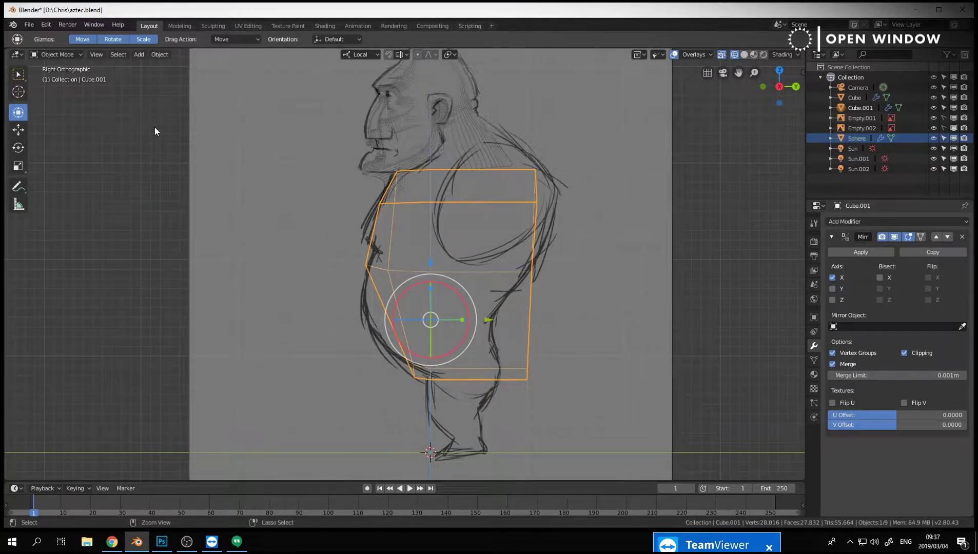
key(ctrl+s)
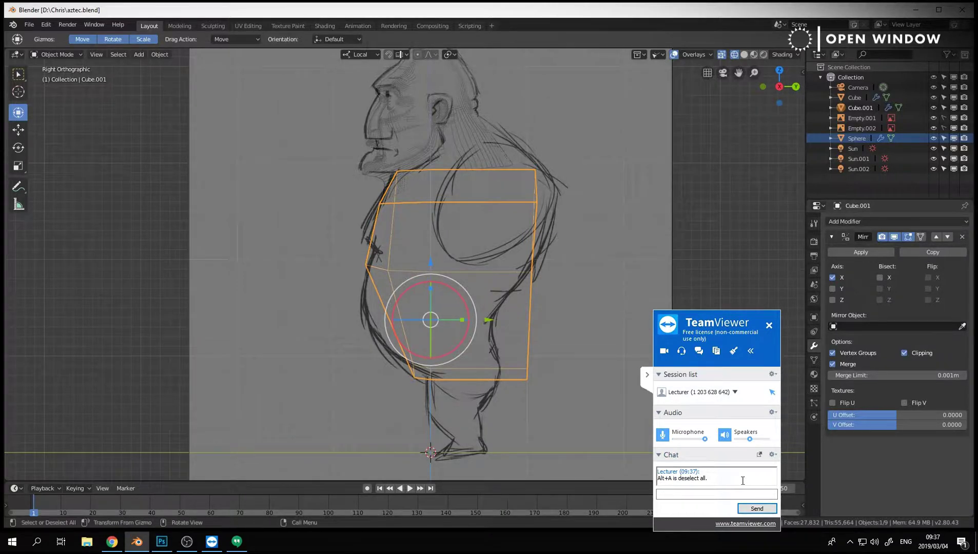
Switch to the TeamViewer chat, send the message "look , a pidgeon :)" and return to Blender.
click(725, 493)
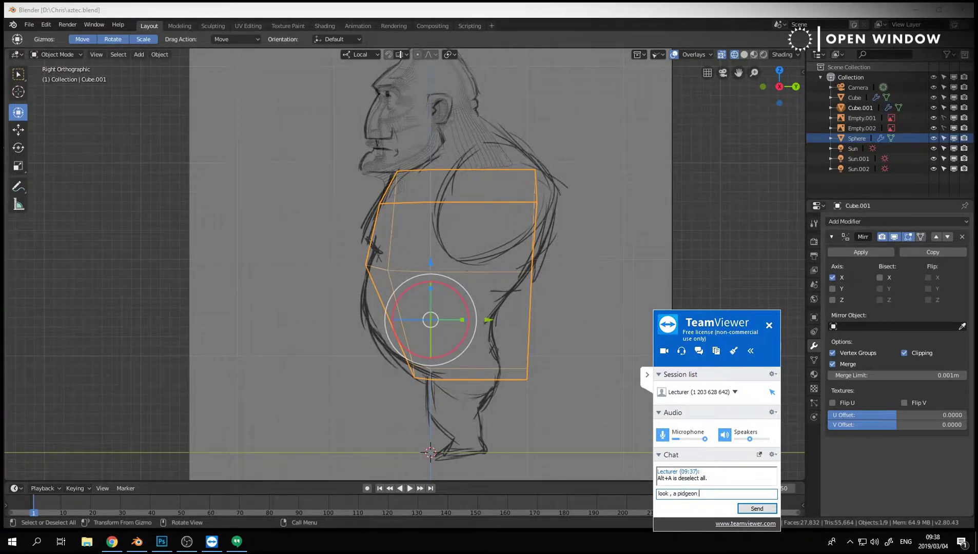
key(Return)
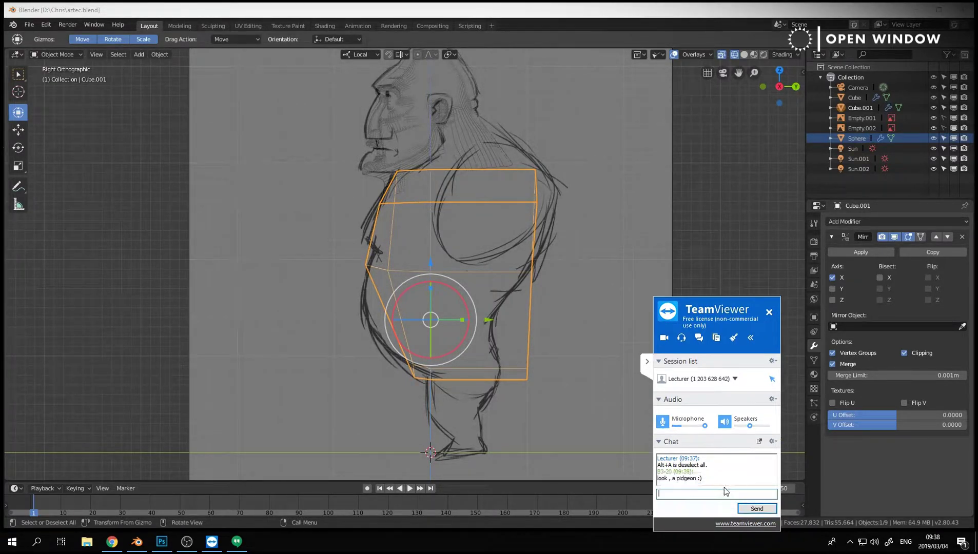
click(98, 129)
Deselect all objects and save the scene again.
key(alt+a)
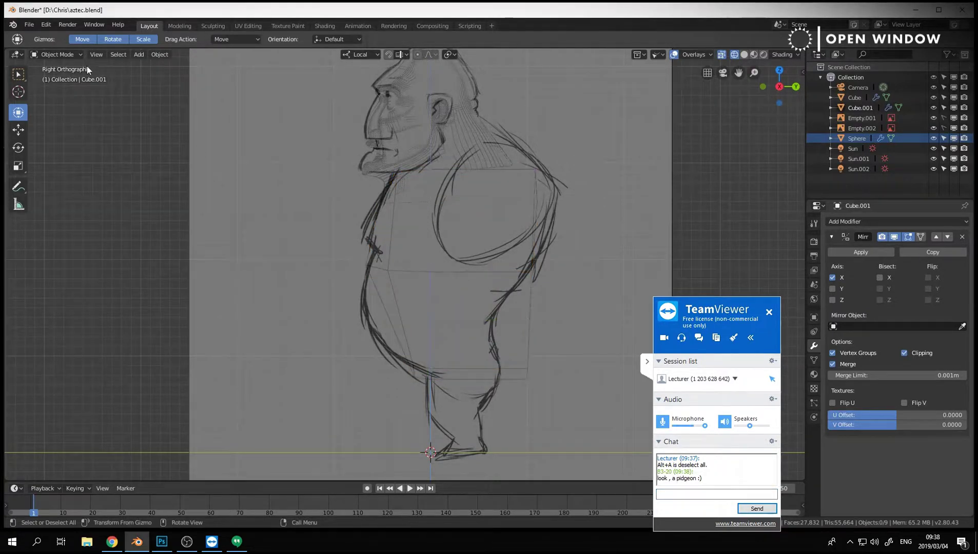
click(31, 28)
click(49, 104)
Load the factory settings to reset all preferences.
click(31, 26)
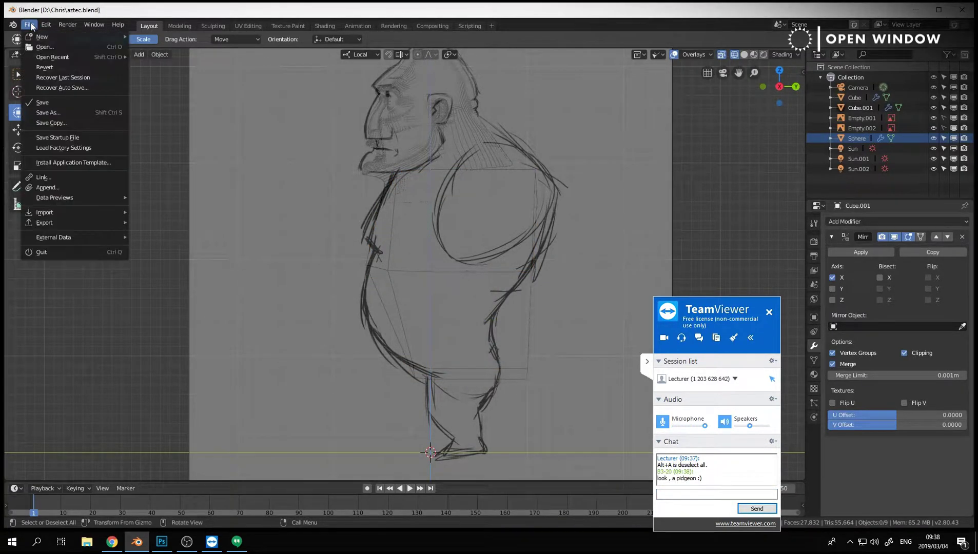
click(88, 148)
click(90, 148)
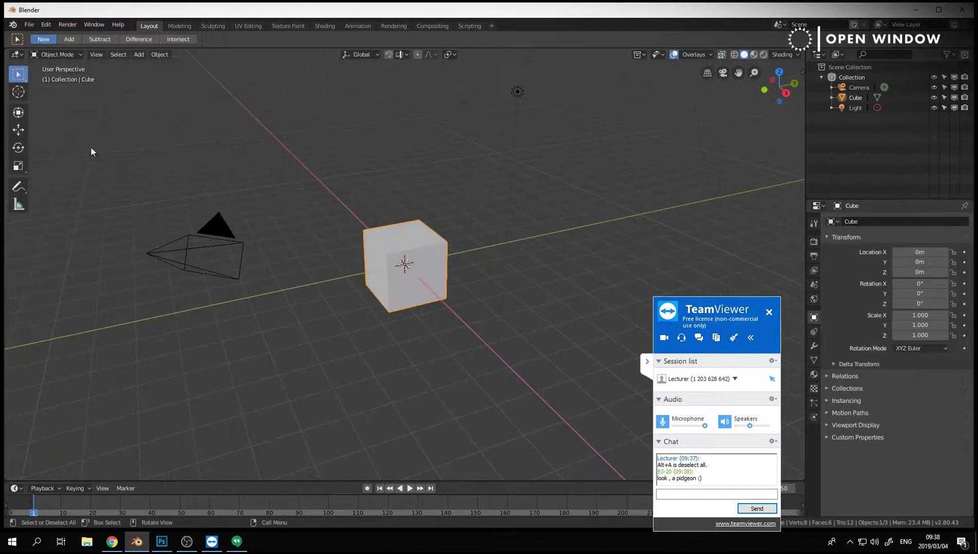
Reopen the recent file aztec.blend.
click(30, 25)
mouse_move(85, 59)
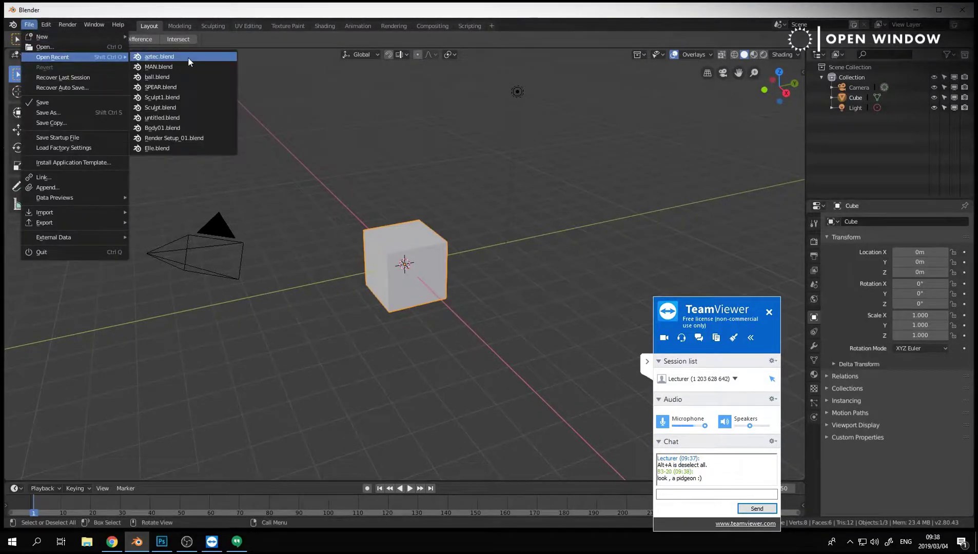
click(188, 57)
Set the keymap's Spacebar Action to Tools, save the preferences and close them.
click(30, 24)
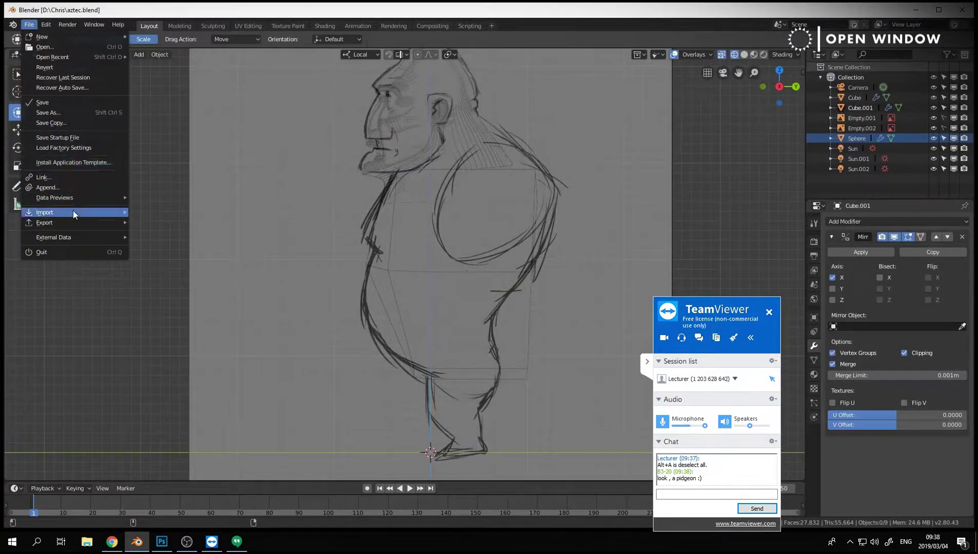
mouse_move(45, 24)
click(52, 147)
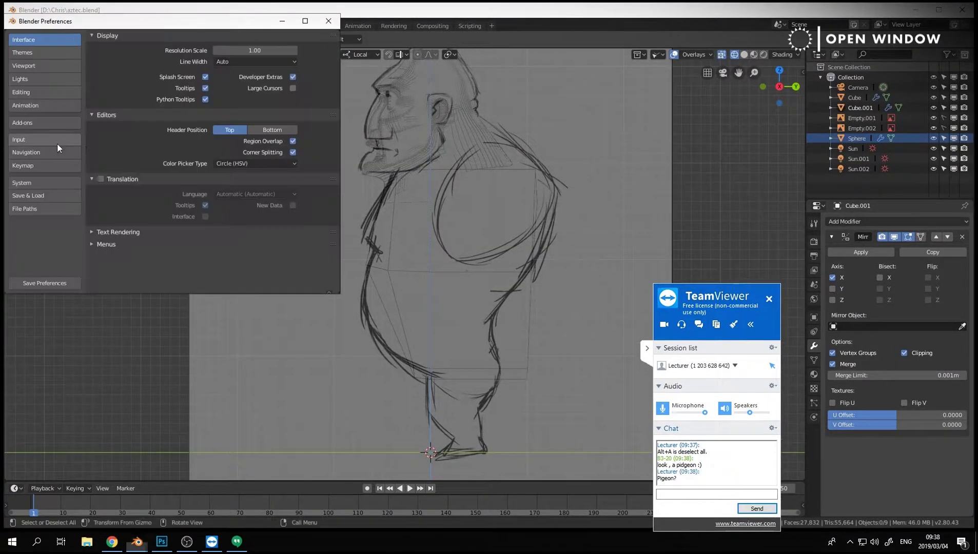
click(47, 167)
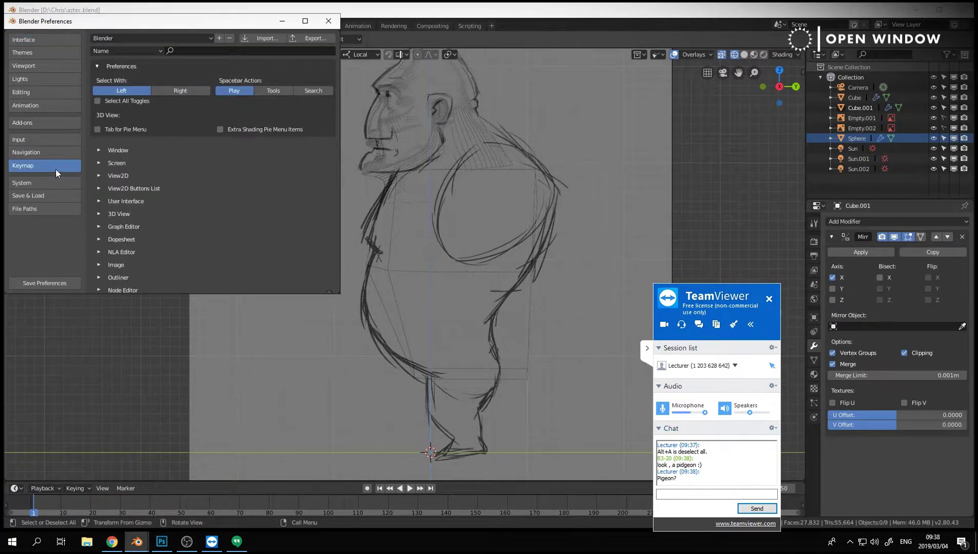
click(267, 92)
click(71, 284)
click(328, 20)
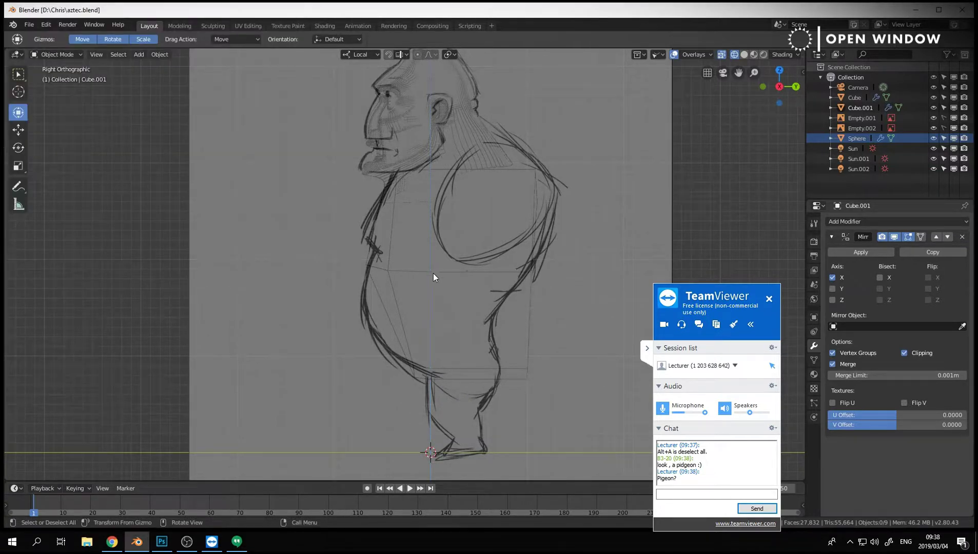
In Edit Mode, clear the selection and move the chest-height loop's outer back vertex forward to round the back.
key(Tab)
mouse_move(538, 276)
mouse_down()
mouse_move(525, 277)
mouse_move(532, 274)
mouse_up()
key(alt+a)
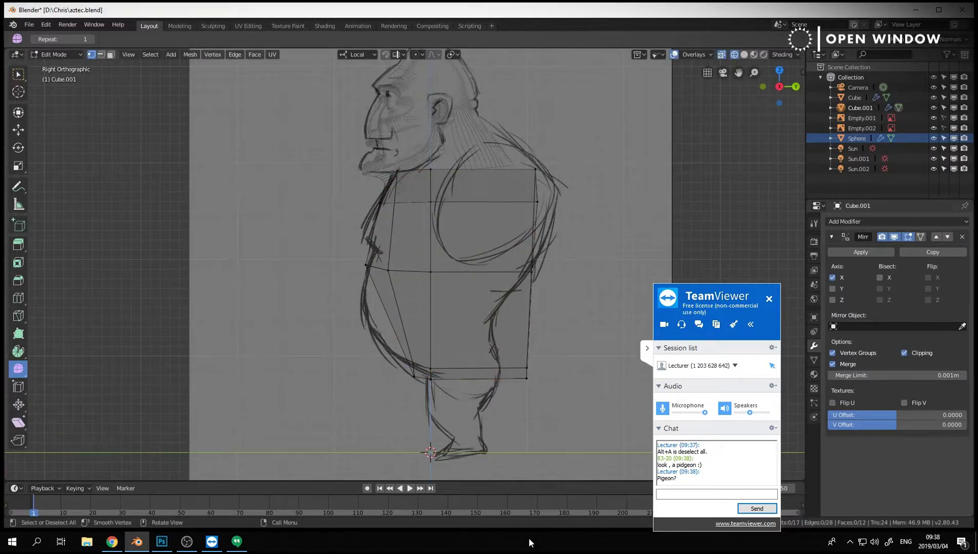
click(531, 276)
key(g)
click(508, 274)
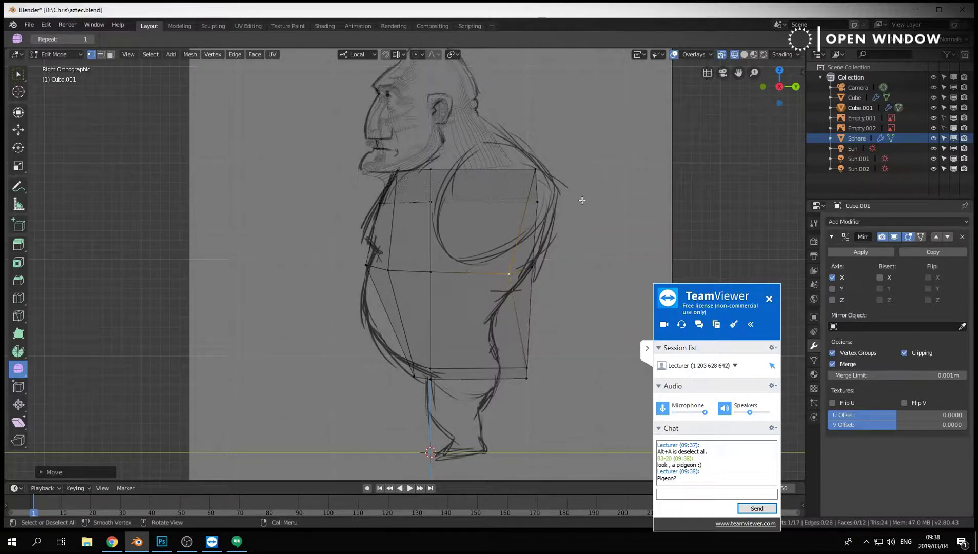
Move the bottom loop's outer and centre back vertices forward to fit the side drawing's hip outline.
click(527, 368)
key(g)
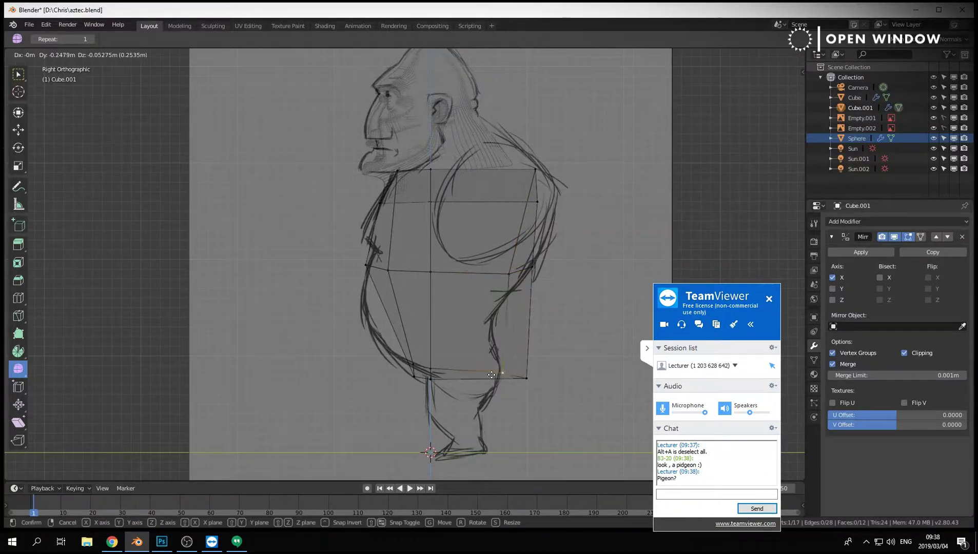
click(516, 376)
key(g)
click(530, 379)
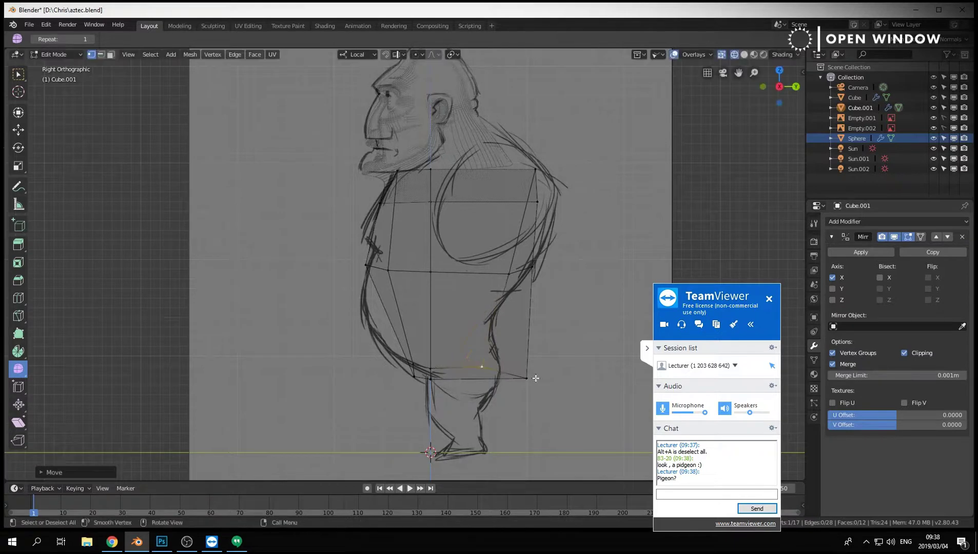
key(a)
key(alt+a)
click(529, 379)
key(g)
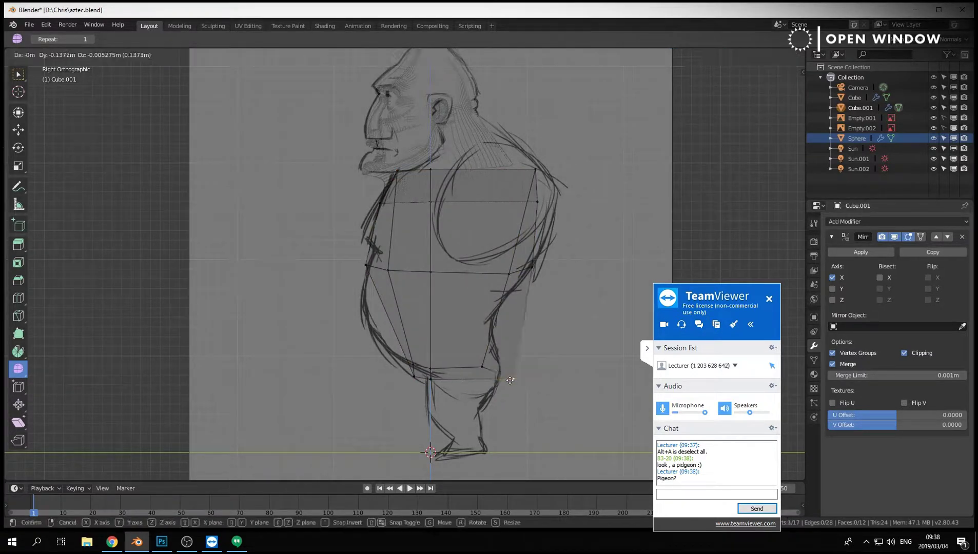
click(497, 367)
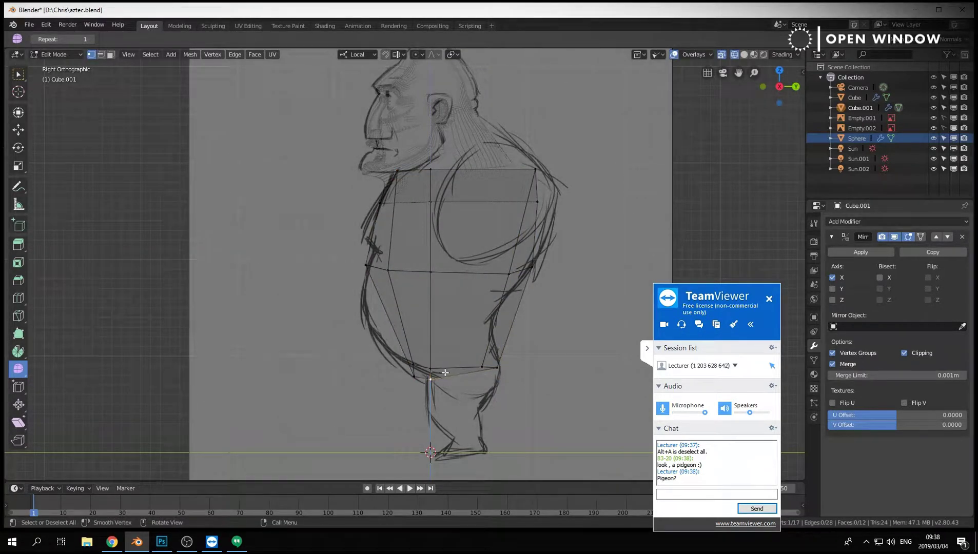
Delete the torso's bottom faces to leave the waist open.
key(3)
click(445, 373)
key(x)
click(423, 375)
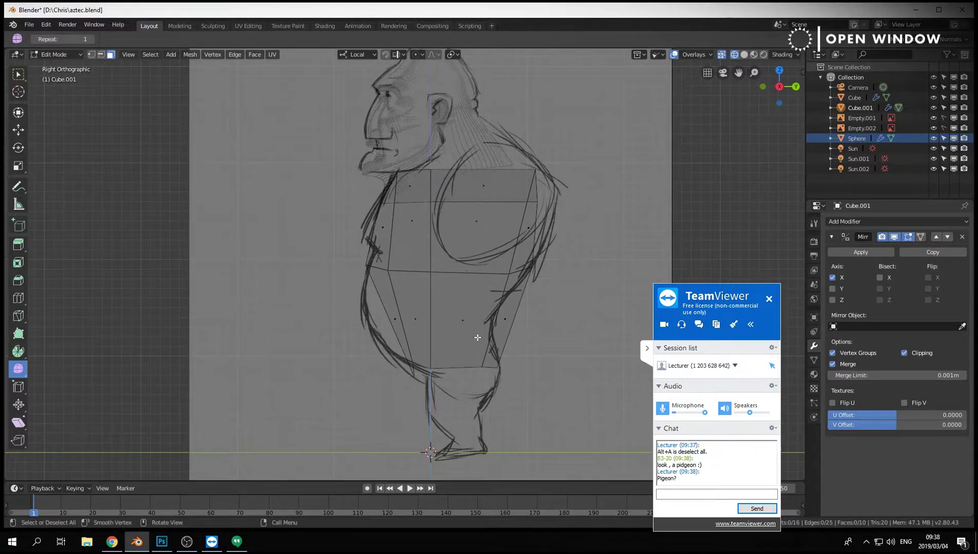
Select only the two faces on top of the torso and delete them to open the neck area.
key(KP_1)
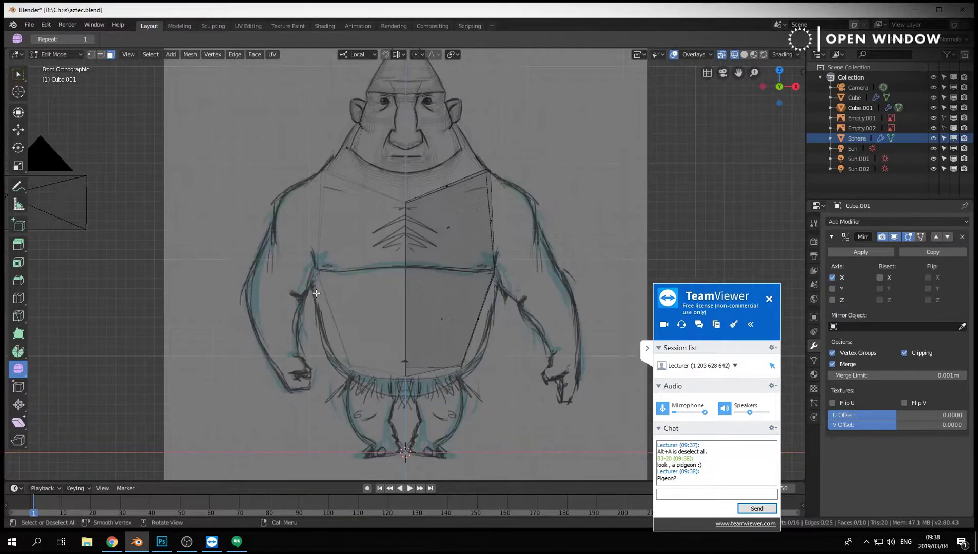
mouse_move(448, 190)
middle_down()
mouse_move(528, 184)
mouse_move(460, 205)
middle_up()
click(460, 204)
shift+click(495, 175)
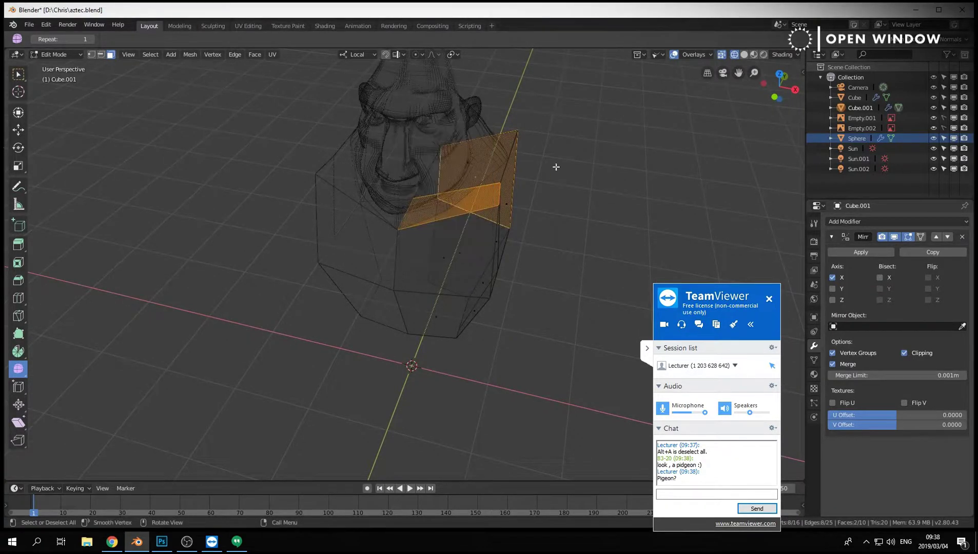
middle_drag(725, 186, 508, 208)
key(alt+a)
click(502, 202)
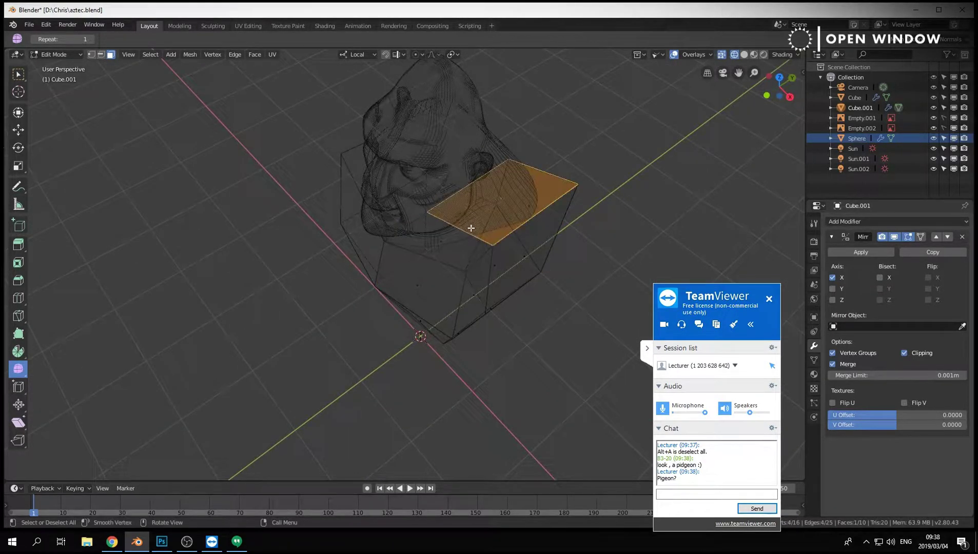
shift+click(438, 241)
key(x)
click(409, 244)
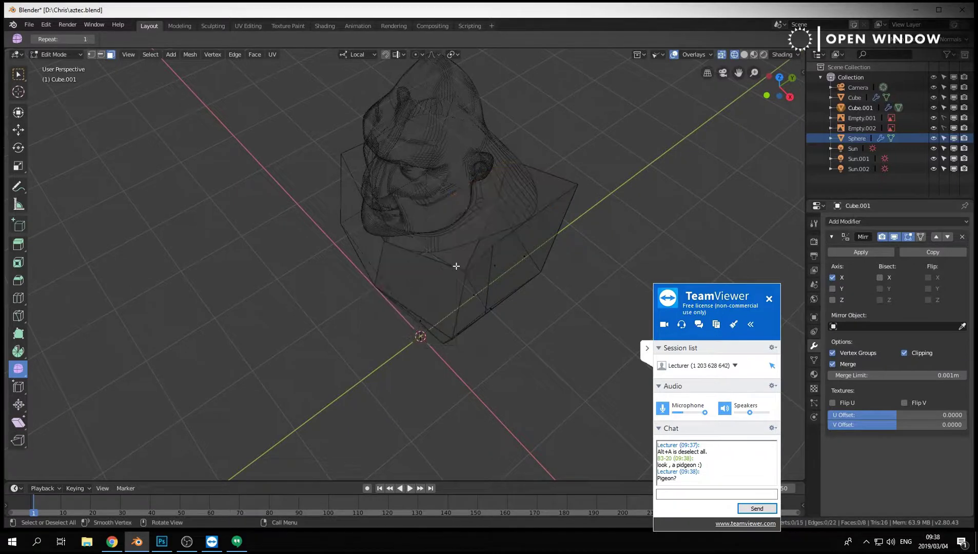
Pull the top rim's outer corner vertices inward to round the neck and shoulder opening.
middle_drag(456, 266, 576, 169)
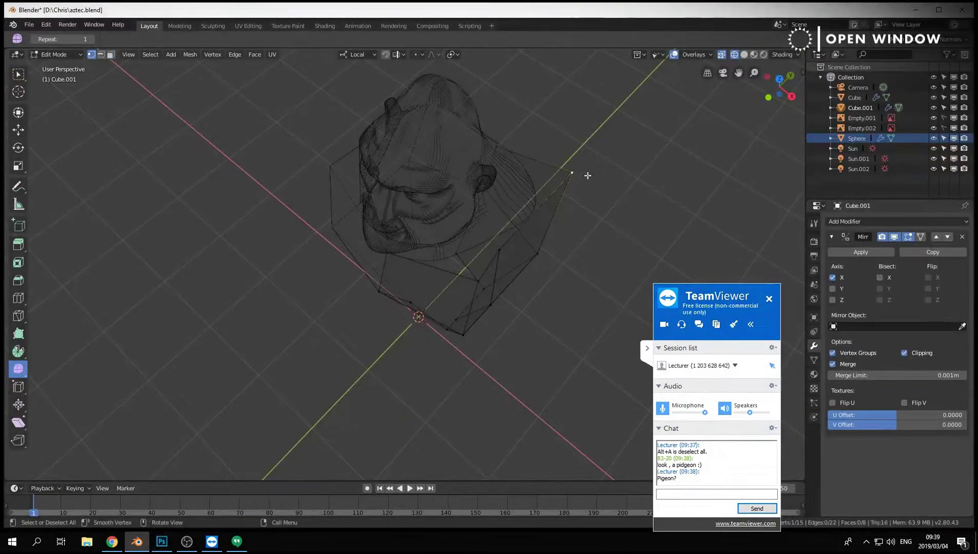
key(g)
click(553, 189)
key(a)
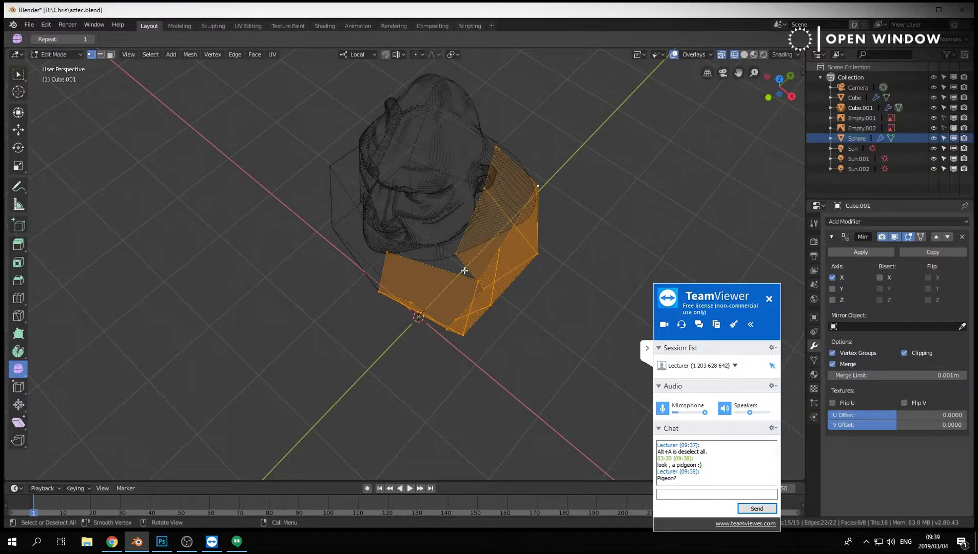
key(alt+a)
click(477, 282)
key(g)
click(485, 263)
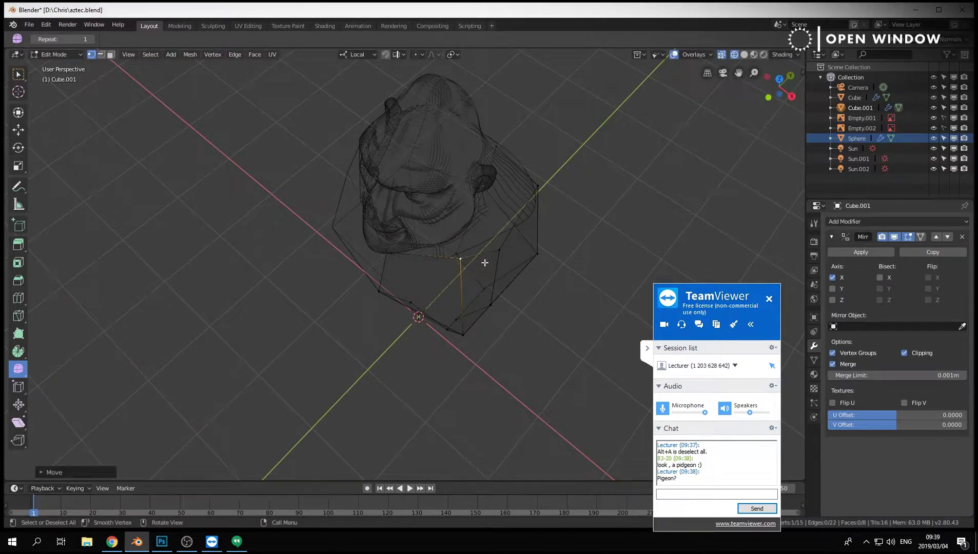
middle_drag(515, 289, 545, 241)
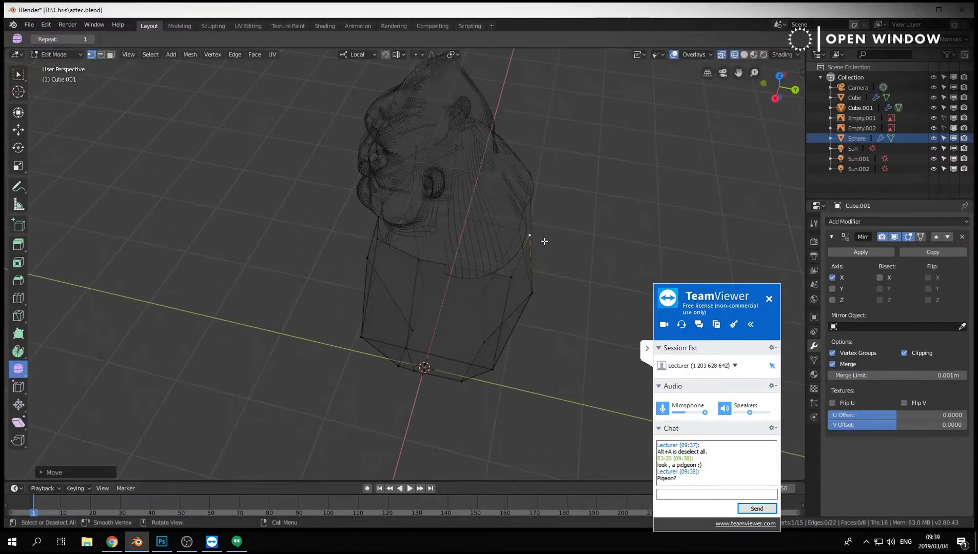
click(510, 265)
Add a centred horizontal loop cut across the chest and move its back vertex out to the side drawing's upper back.
key(KP_3)
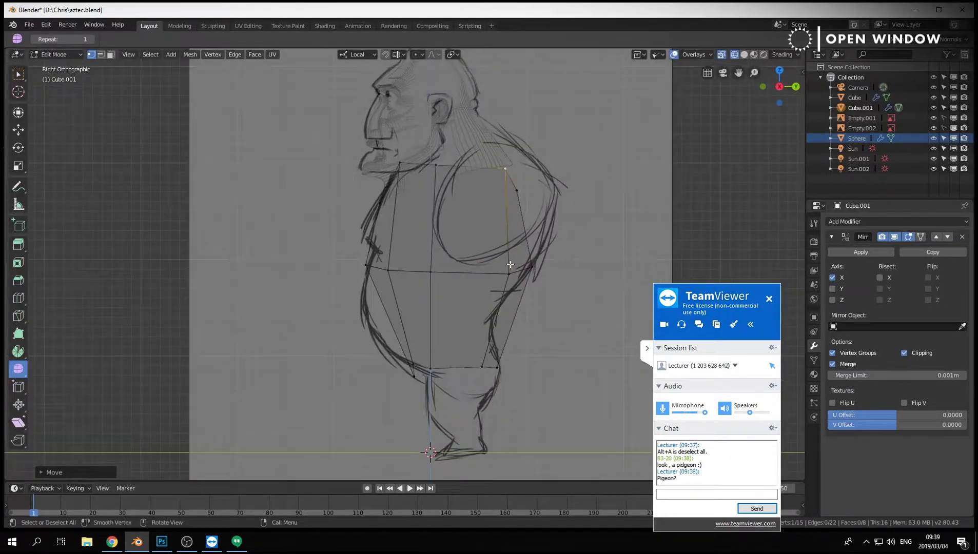
key(ctrl+r)
click(515, 206)
right_click(515, 206)
click(525, 215)
key(g)
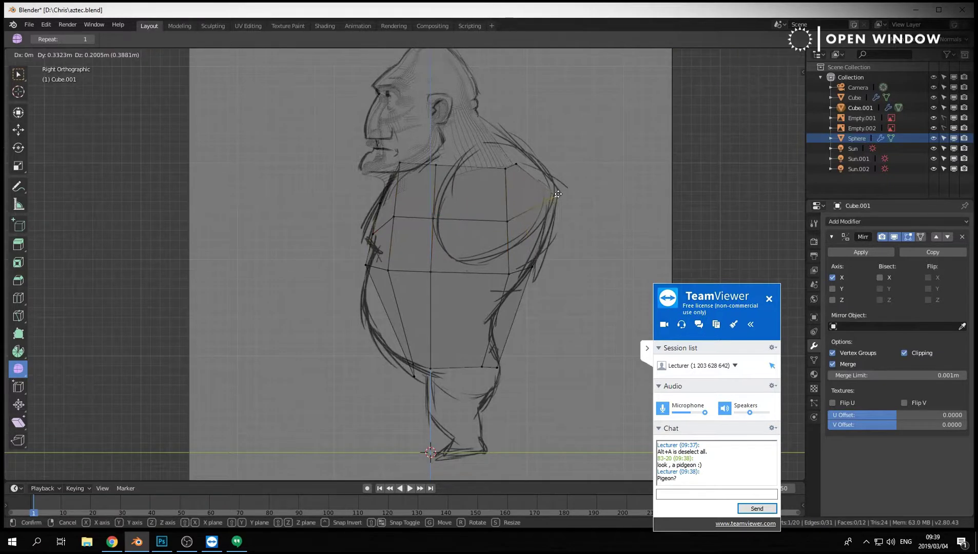
click(557, 196)
Reposition the top rim's vertices in side view so the rim slopes down from the upper back to the front of the chest.
click(518, 164)
key(g)
click(517, 162)
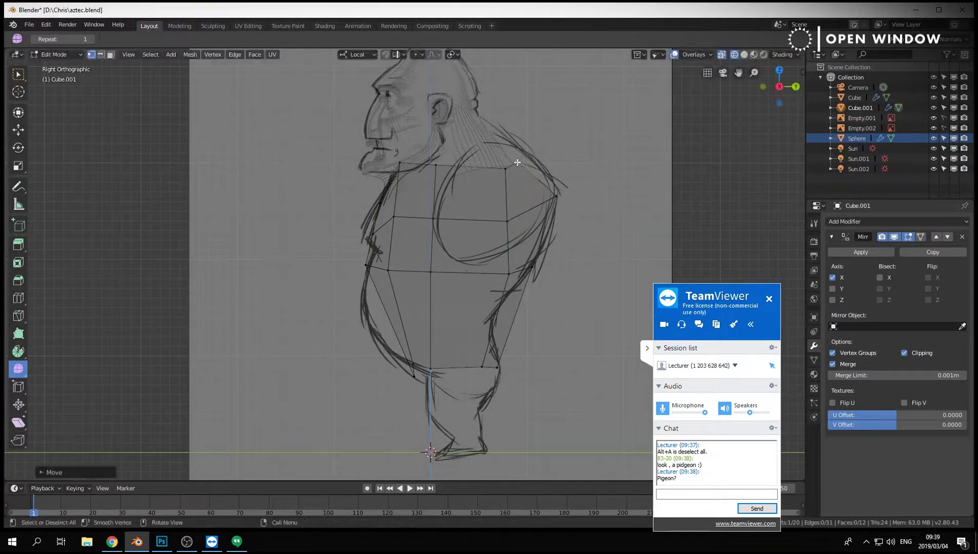
click(400, 163)
key(g)
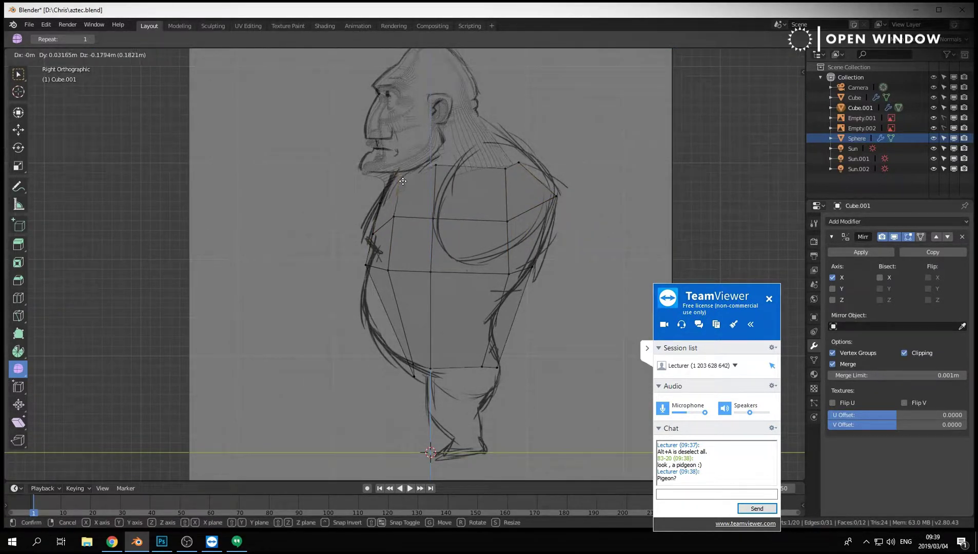
click(399, 196)
click(435, 166)
key(g)
click(435, 183)
click(505, 166)
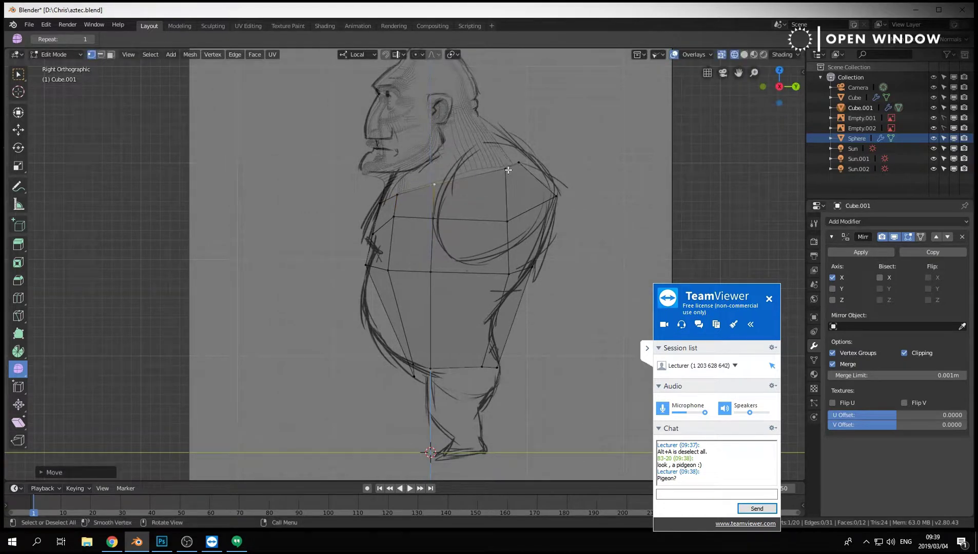
key(g)
click(506, 165)
Lower the upper chest loop's front-side vertices and move its front vertex forward to the chest outline.
click(393, 218)
key(g)
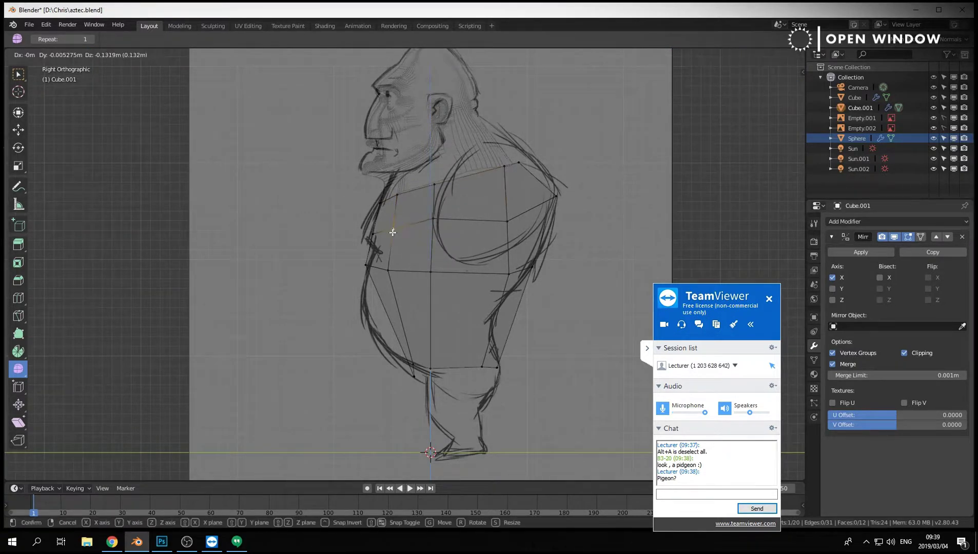
click(393, 229)
click(434, 220)
key(g)
click(434, 223)
click(374, 236)
key(g)
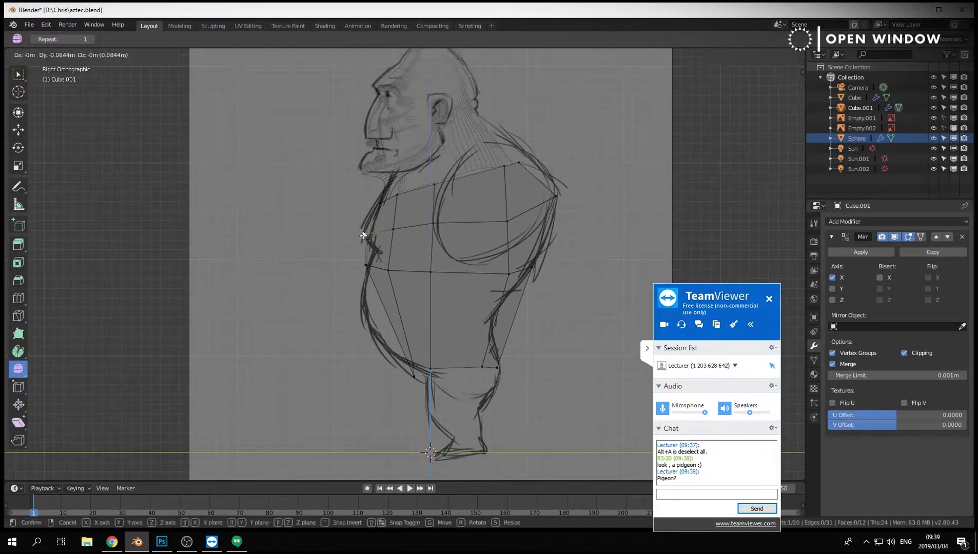
click(365, 234)
Shape the fold under the chest by moving the front vertices of the two chest loops onto the side drawing.
click(366, 265)
key(g)
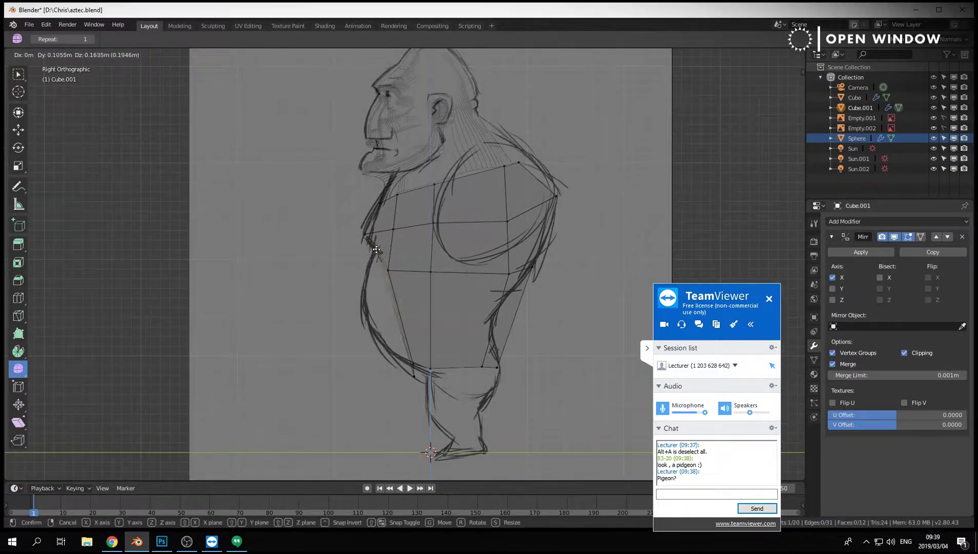
click(365, 229)
click(364, 236)
key(g)
click(364, 239)
click(394, 228)
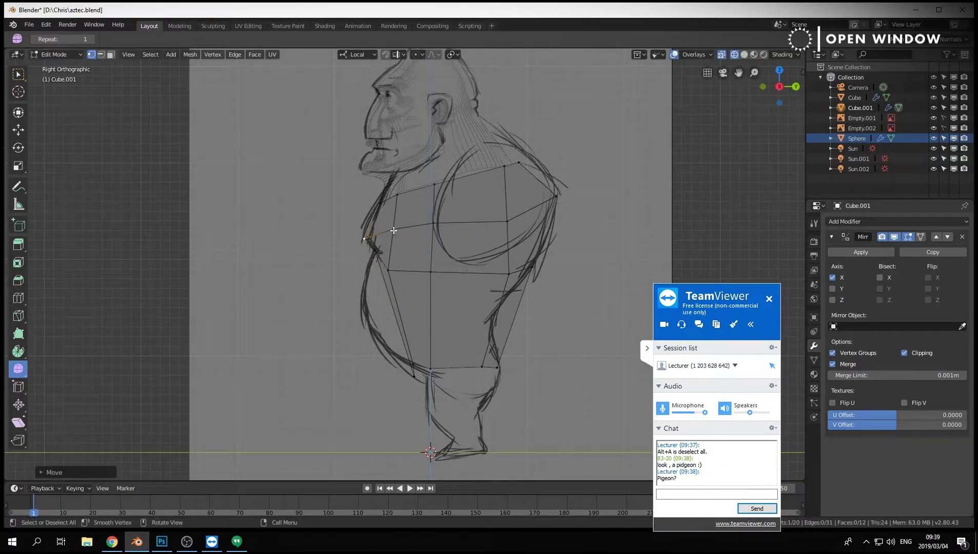
key(g)
click(385, 241)
Add a horizontal loop cut through the belly and move its front vertices forward to the belly outline.
key(ctrl+r)
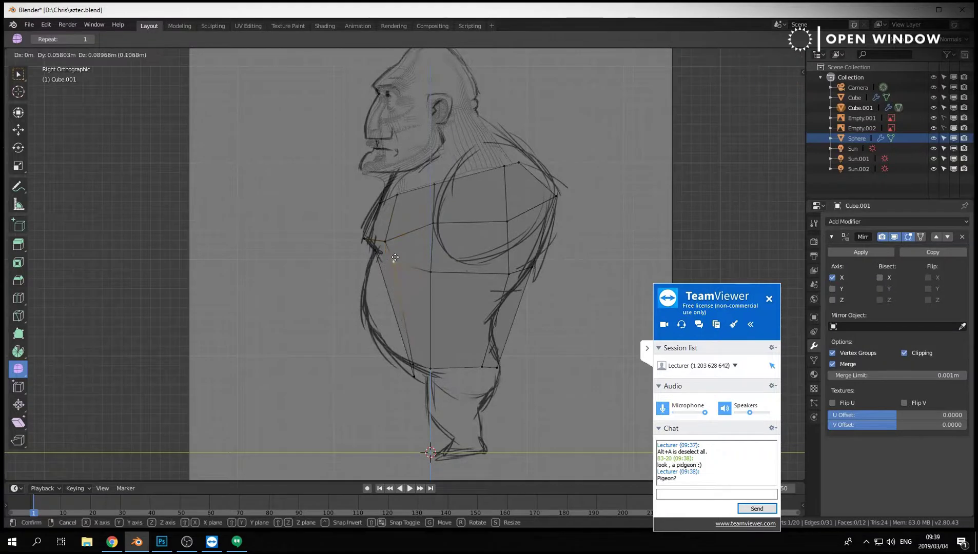
click(422, 305)
click(386, 319)
key(g)
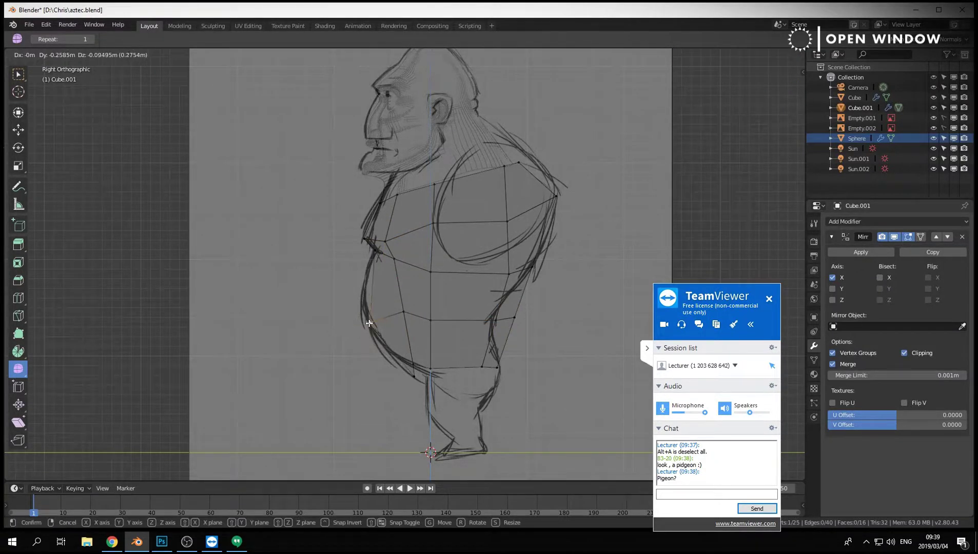
click(362, 333)
key(g)
click(406, 309)
Move the belly loop's side and back vertices forward to follow the curve of the lower back.
click(433, 320)
key(g)
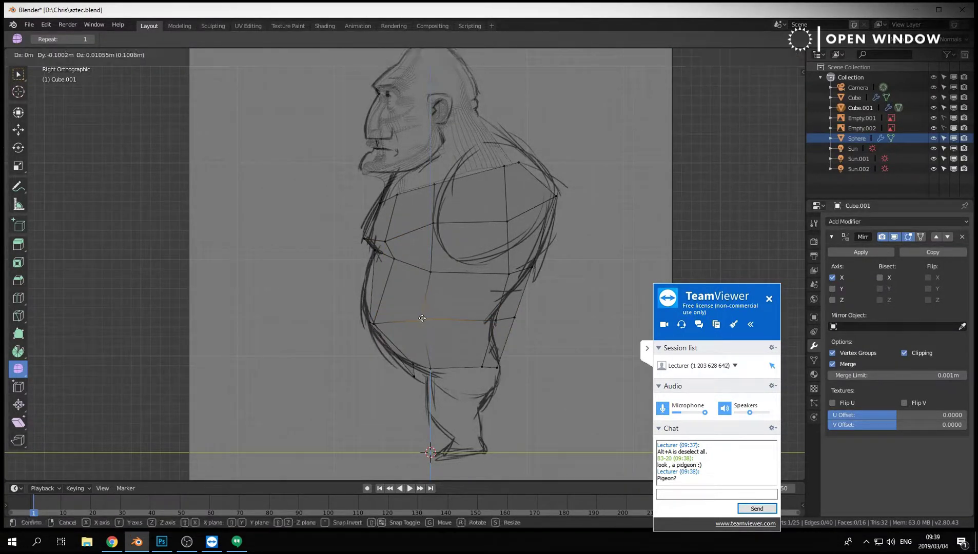
click(423, 318)
drag(533, 308, 493, 328)
click(493, 322)
key(g)
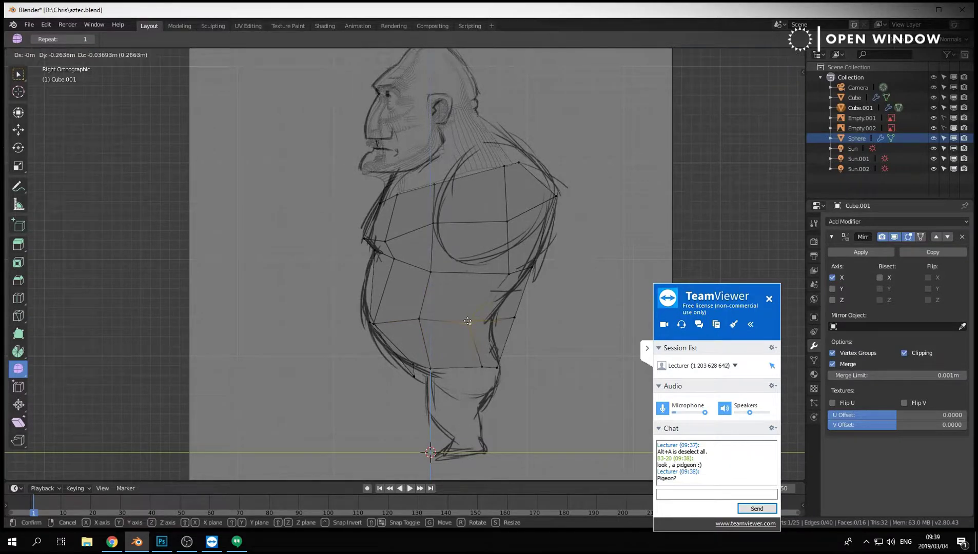
click(470, 319)
key(g)
click(517, 319)
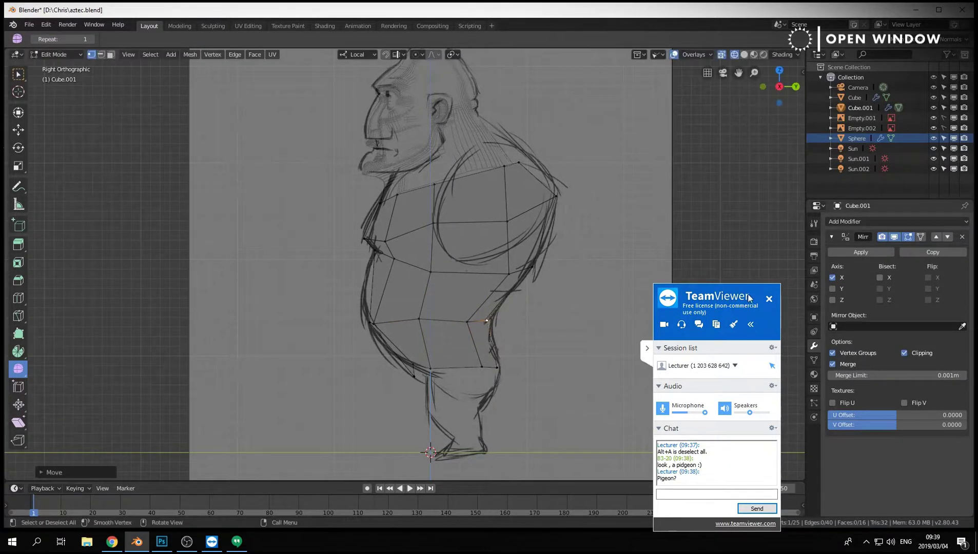
Collapse the TeamViewer session panel to clear the view of the model.
drag(746, 291, 735, 256)
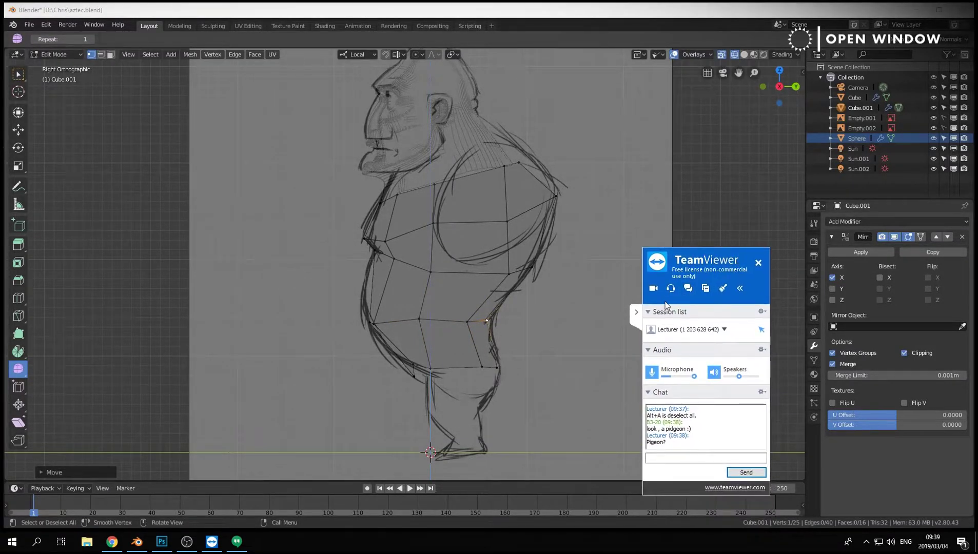
click(638, 313)
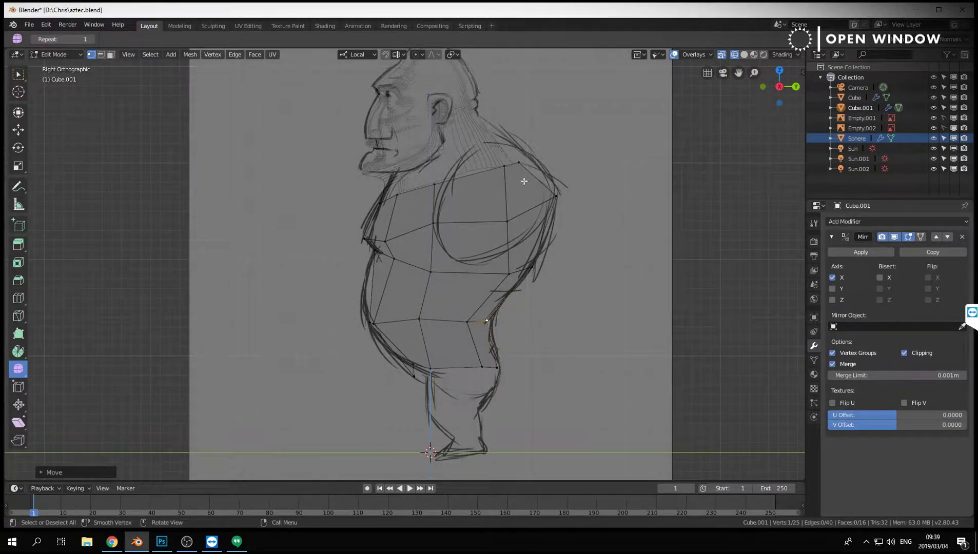
Refine the upper back and chest loops' vertices in side view, raising the side ones towards the shoulder.
click(556, 195)
drag(555, 194, 551, 194)
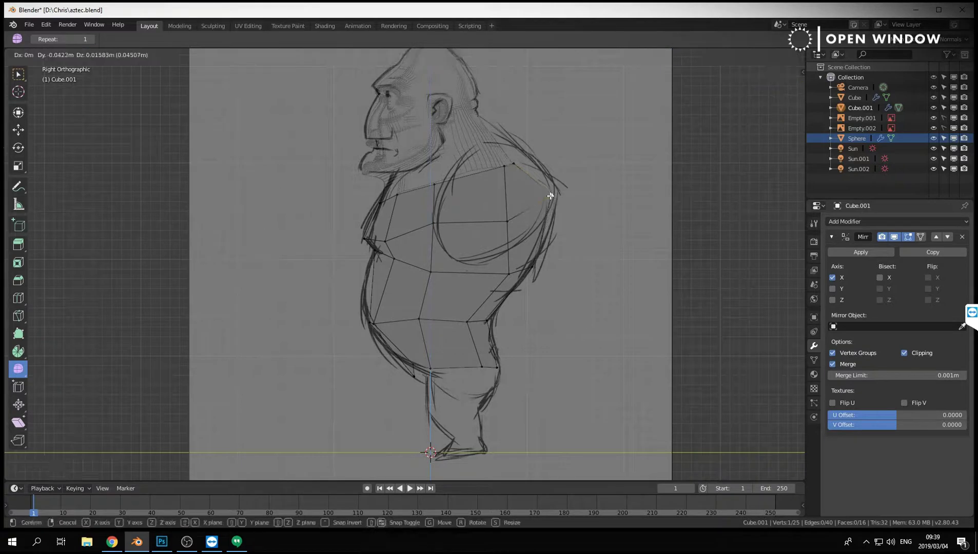
drag(509, 220, 505, 211)
click(508, 274)
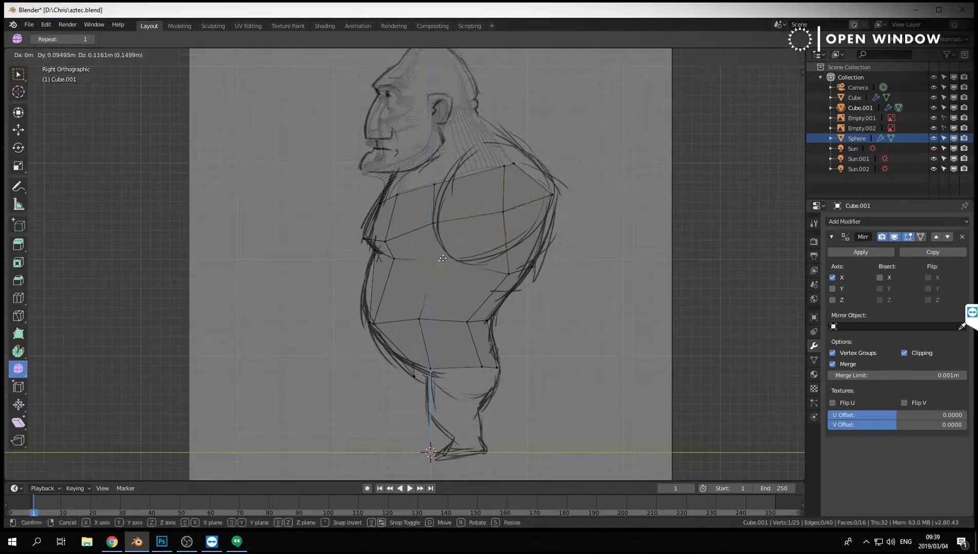
drag(508, 273, 543, 244)
In front view, move the belly loop's outer vertices outward to the drawn waist outline.
middle_drag(445, 237, 558, 237)
key(KP_1)
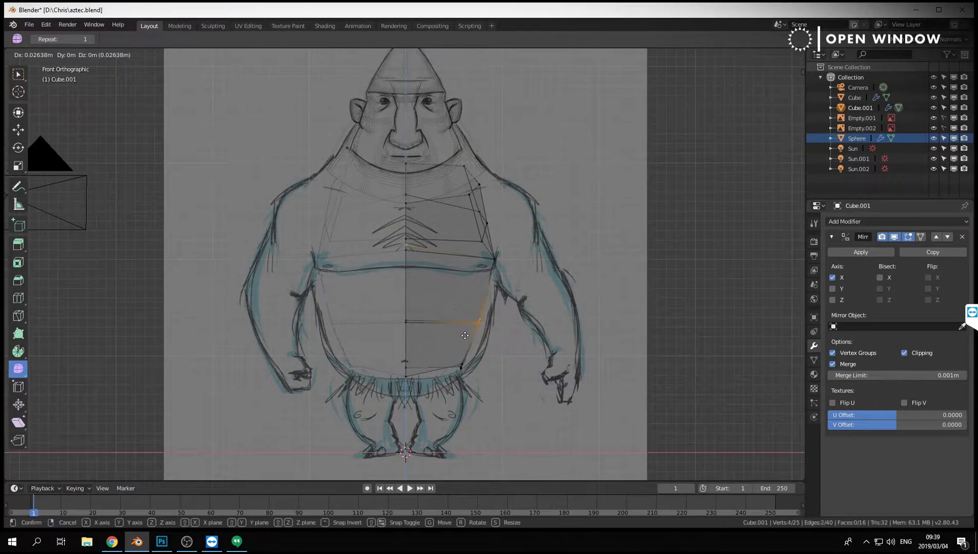
key(a)
Add one vertical loop cut down the torso's front half and another down its back.
key(ctrl+r)
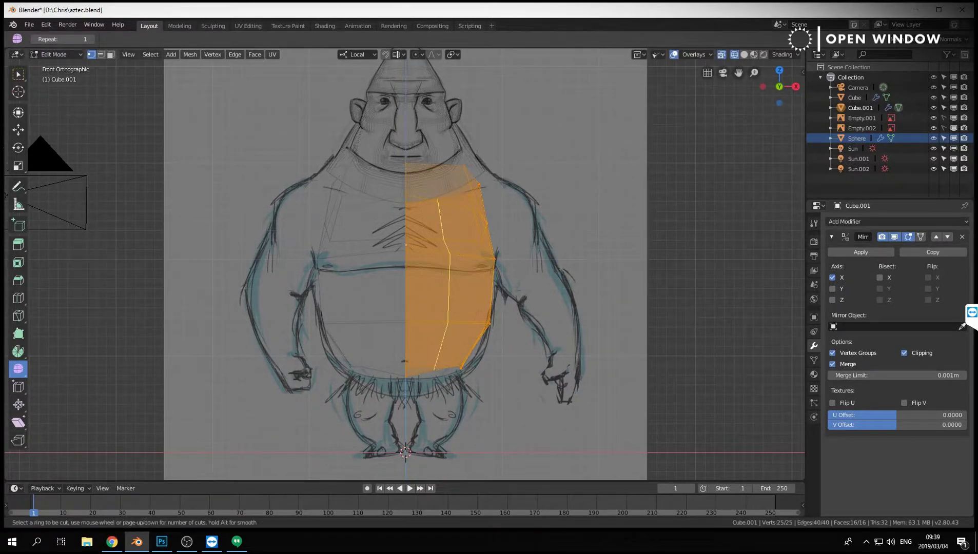
click(453, 257)
middle_drag(636, 275, 456, 303)
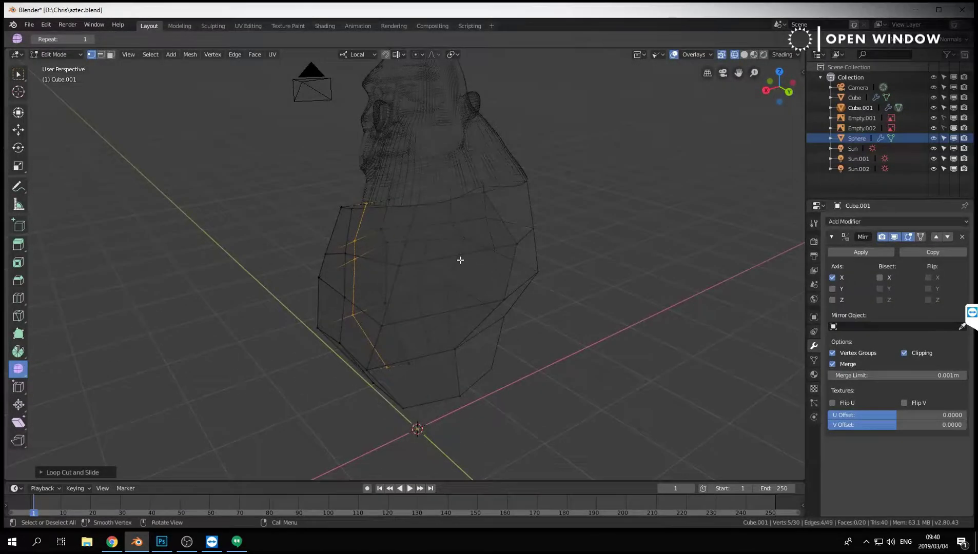
key(ctrl+r)
double_click(459, 260)
key(KP_1)
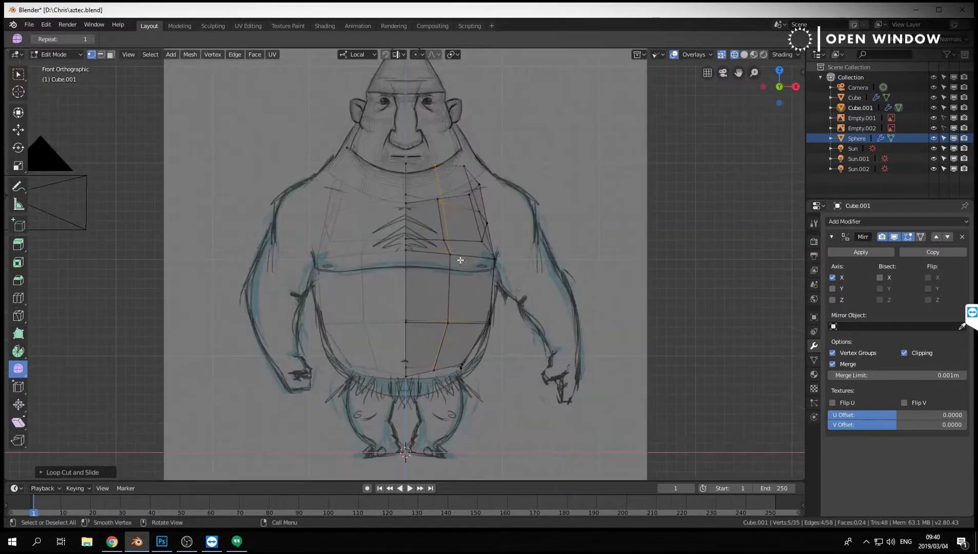
middle_drag(455, 213, 443, 203)
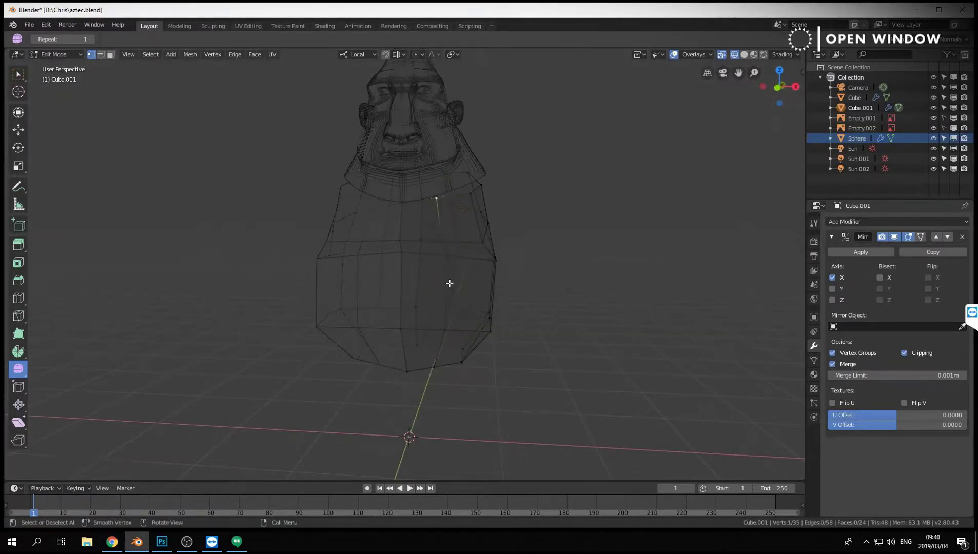
middle_drag(448, 282, 432, 351)
ctrl+click(435, 365)
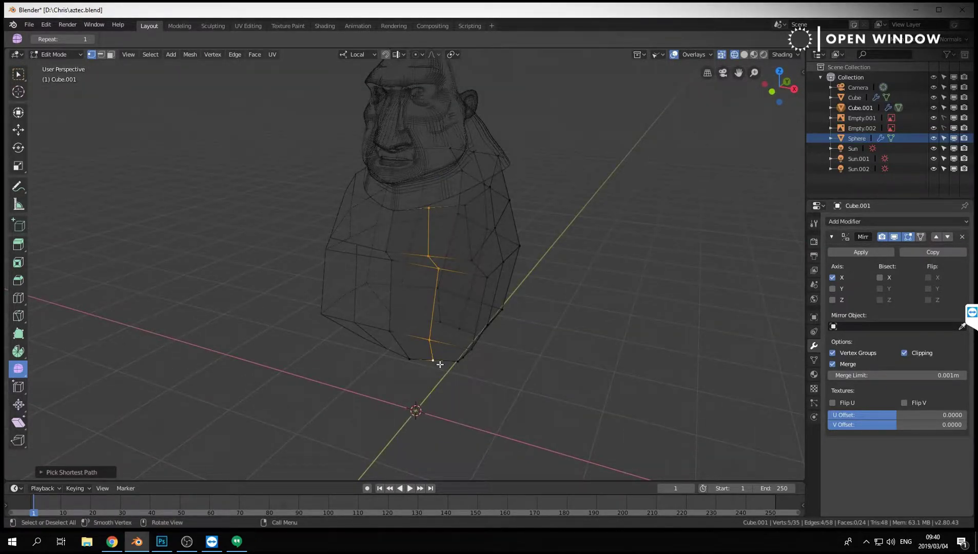
key(KP_3)
key(g)
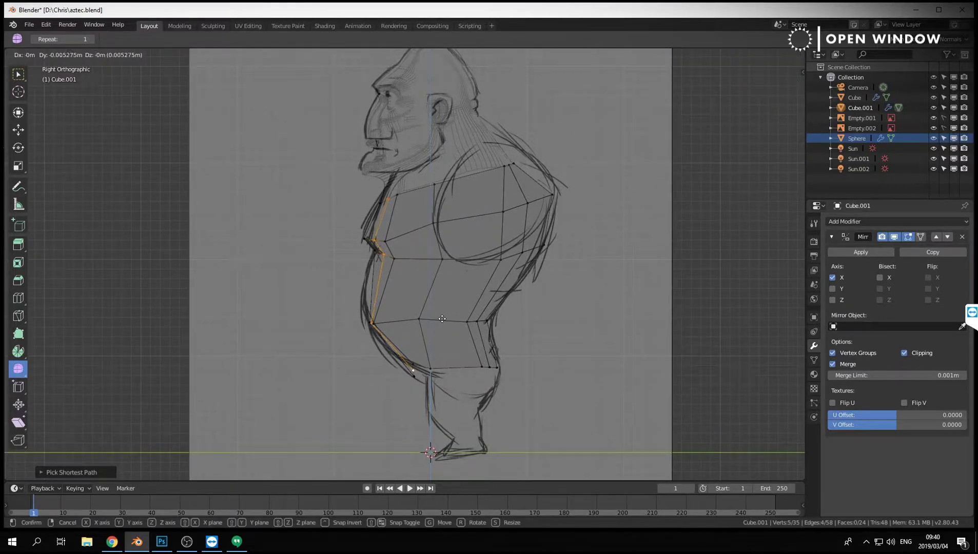
right_click(440, 319)
Reposition the single vertex at the bottom of the torso's front half in perspective view.
middle_drag(422, 329, 422, 367)
click(421, 367)
scroll(515, 380, up, 5)
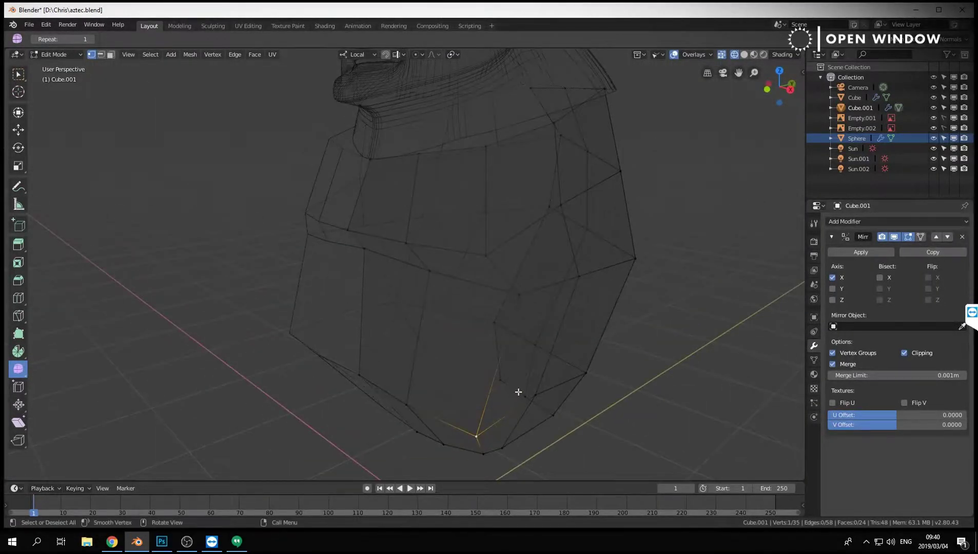
middle_drag(499, 270, 498, 336)
key(g)
click(532, 360)
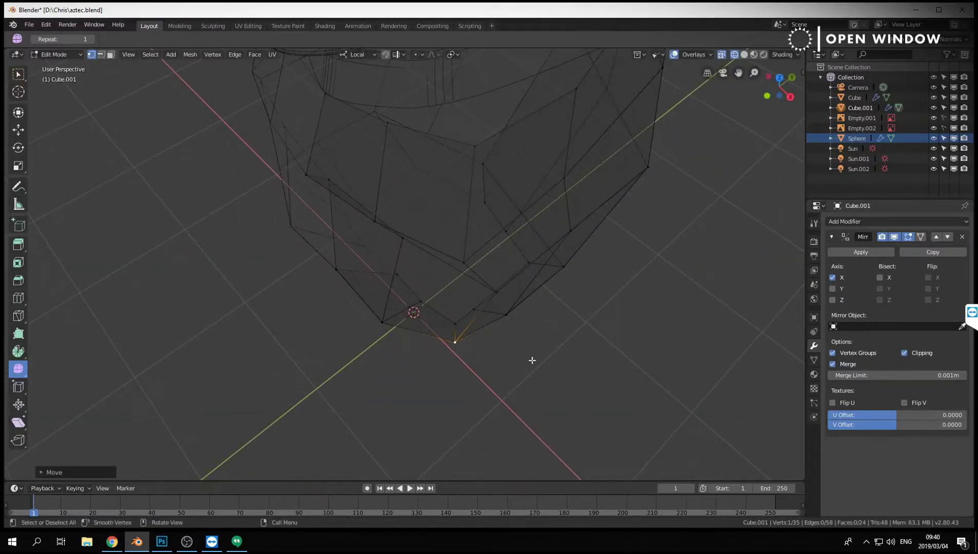
Move the outer vertex of the loop beneath the chest to round out the torso's side.
middle_drag(449, 296, 515, 227)
scroll(450, 255, down, 1)
click(459, 234)
key(g)
click(456, 225)
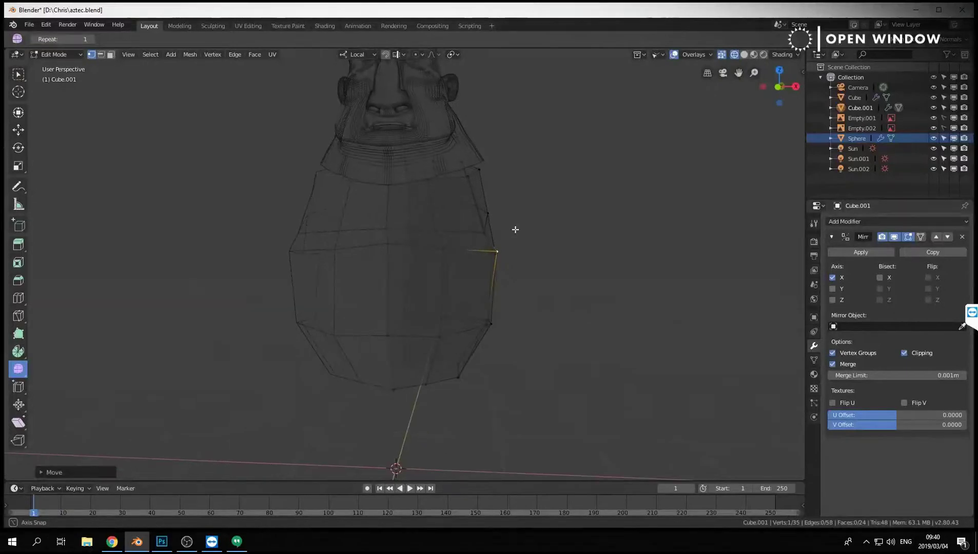
In front view, lower the under-chest loop's centre, middle and outer vertices onto the drawn chest line.
key(KP_1)
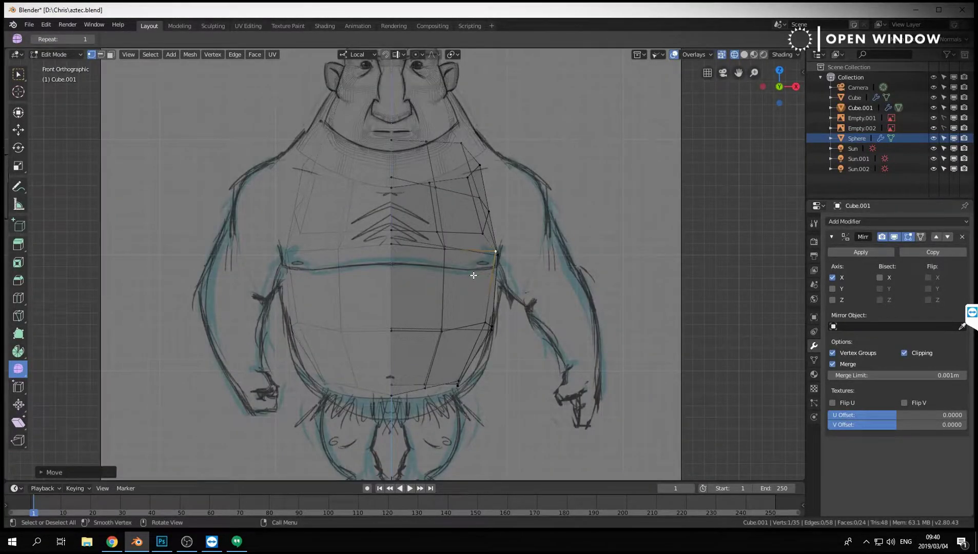
key(g)
right_click(411, 262)
click(443, 256)
key(g)
click(444, 275)
click(499, 252)
key(g)
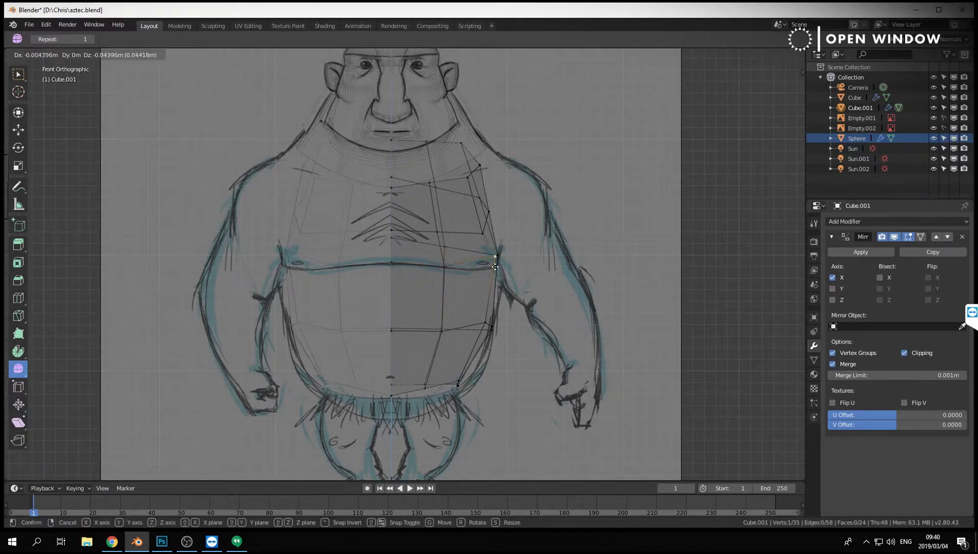
click(499, 269)
In side view, refine the under-chest side vertex, the foremost belly vertex and the vertex below the shoulder circle.
mouse_move(545, 274)
middle_down()
mouse_move(446, 286)
mouse_move(443, 277)
middle_up()
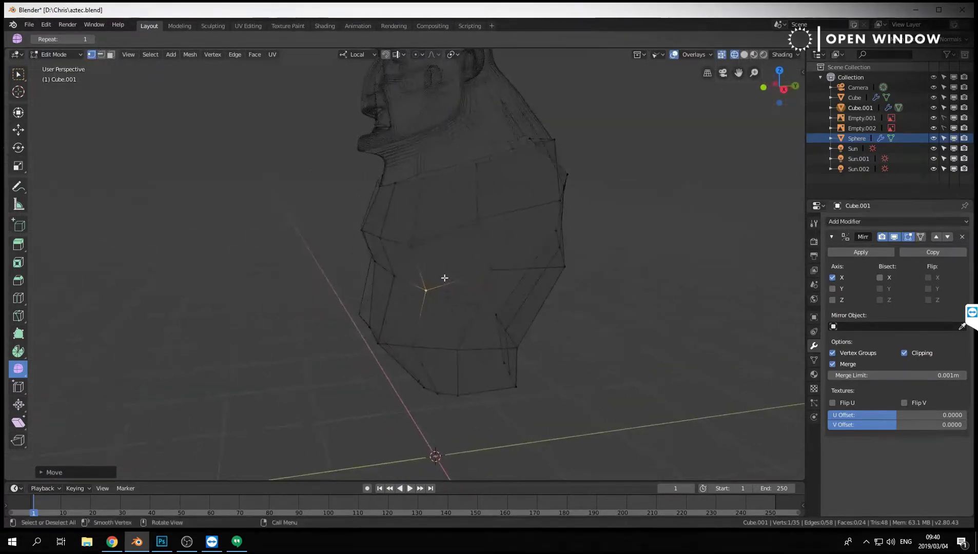
key(KP_3)
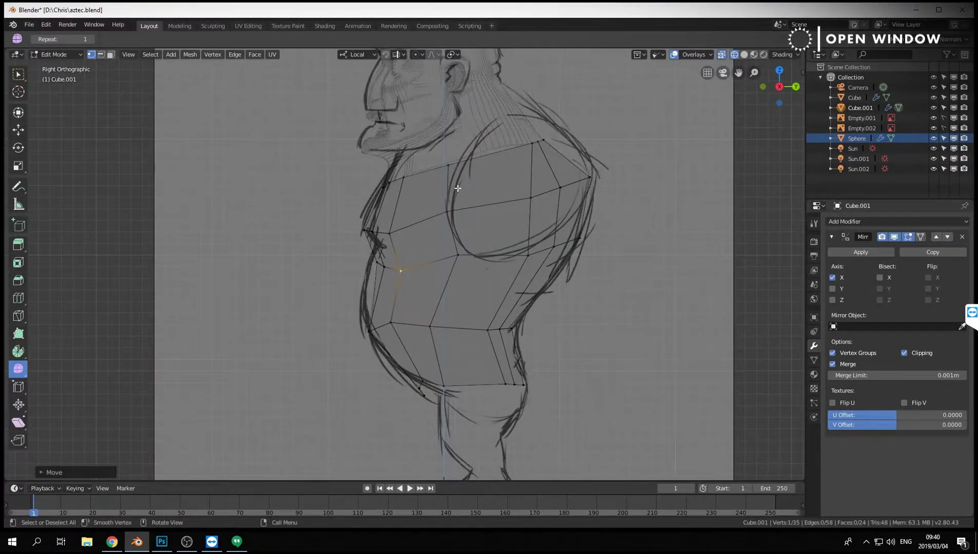
click(374, 263)
click(402, 270)
key(g)
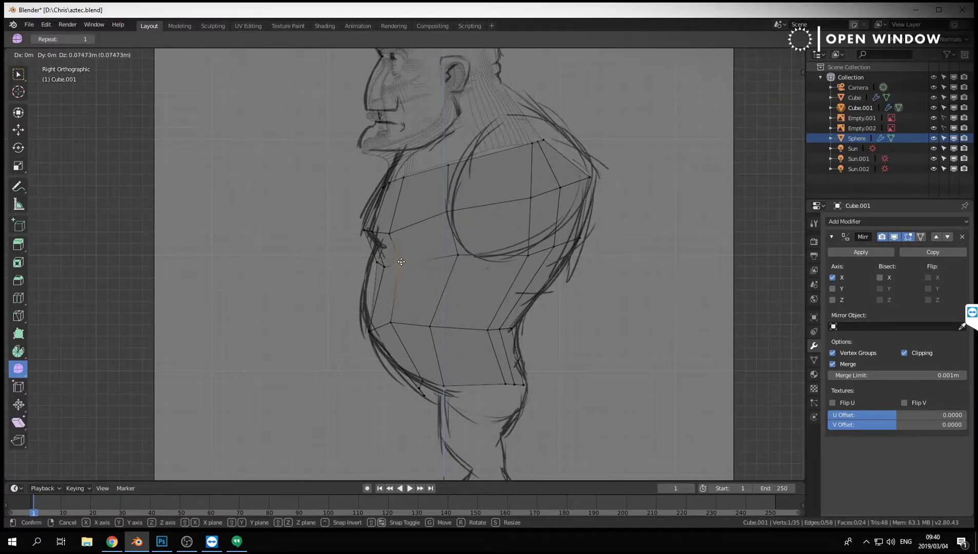
click(401, 272)
click(371, 330)
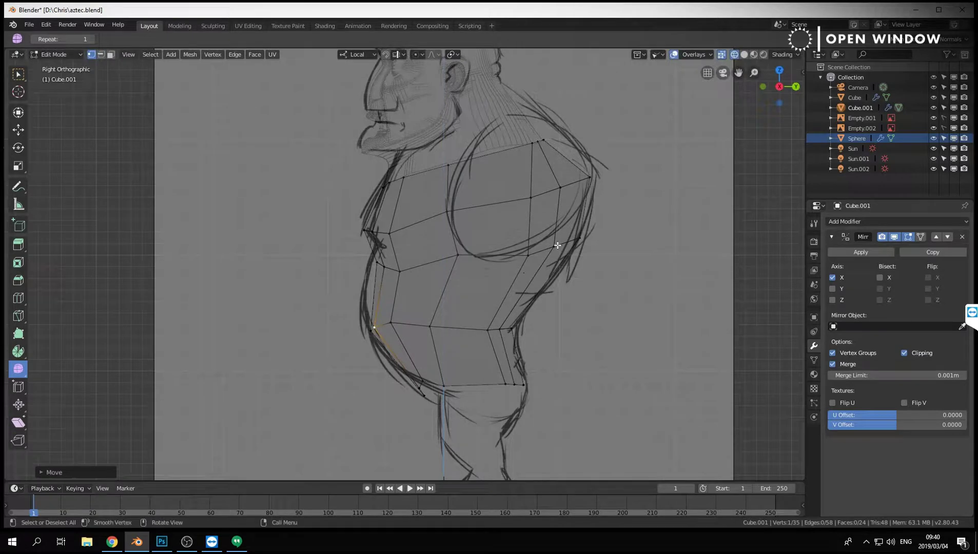
click(467, 257)
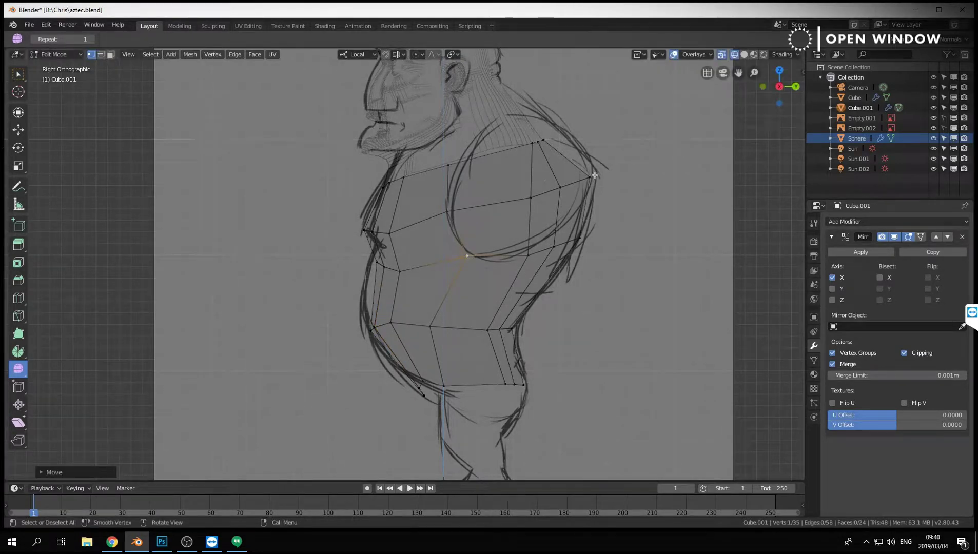
Select the vertical loop beside the spine and move it backward to the drawn back outline in side view.
click(589, 178)
middle_drag(590, 187, 583, 212)
click(566, 208)
ctrl+click(473, 412)
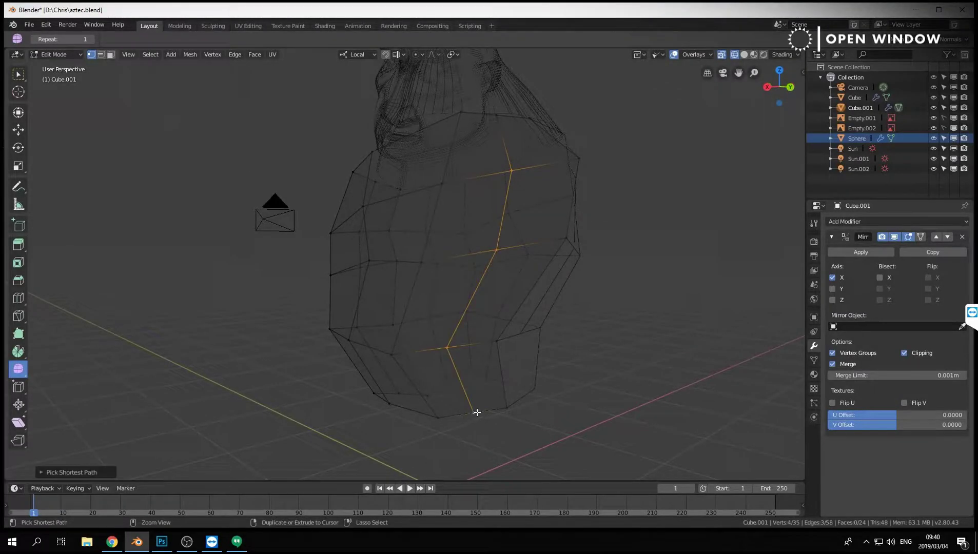
key(KP_1)
key(KP_3)
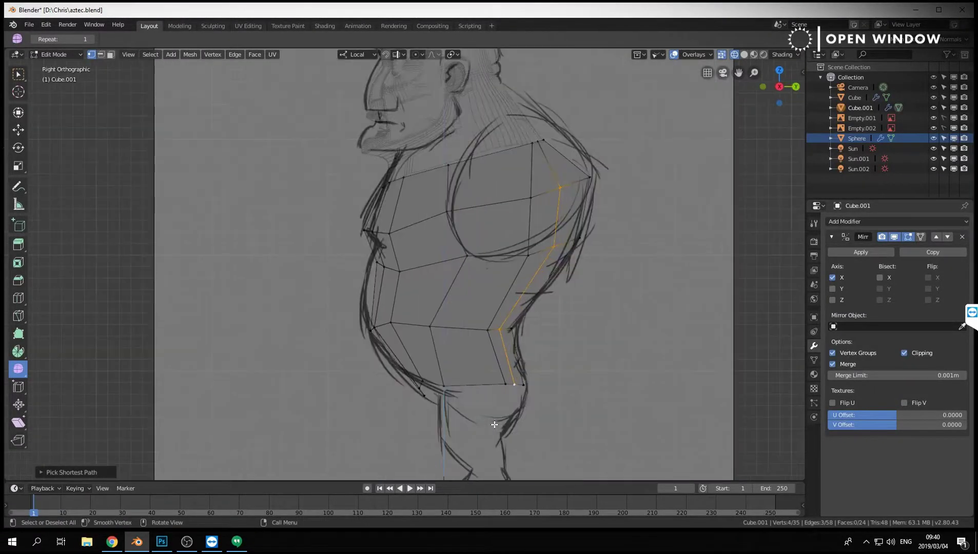
key(g)
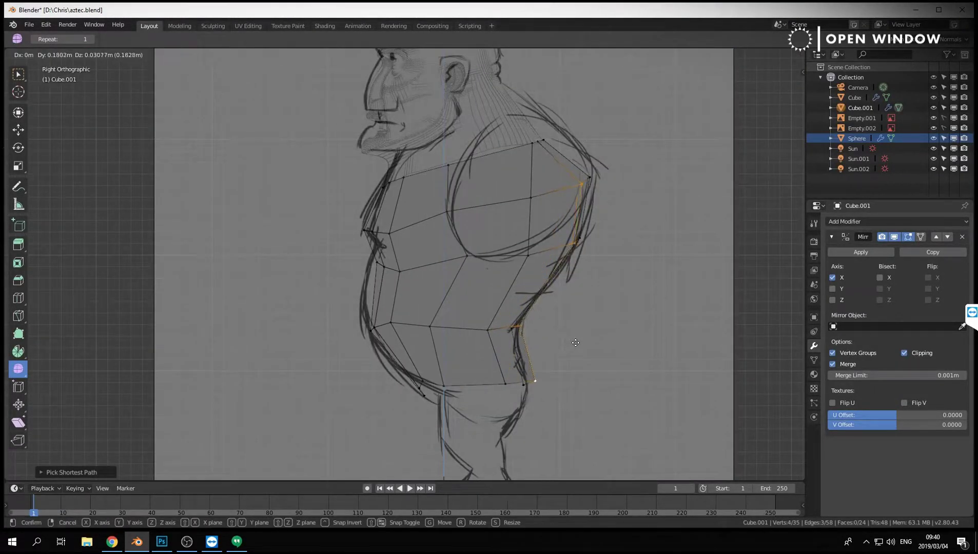
click(585, 339)
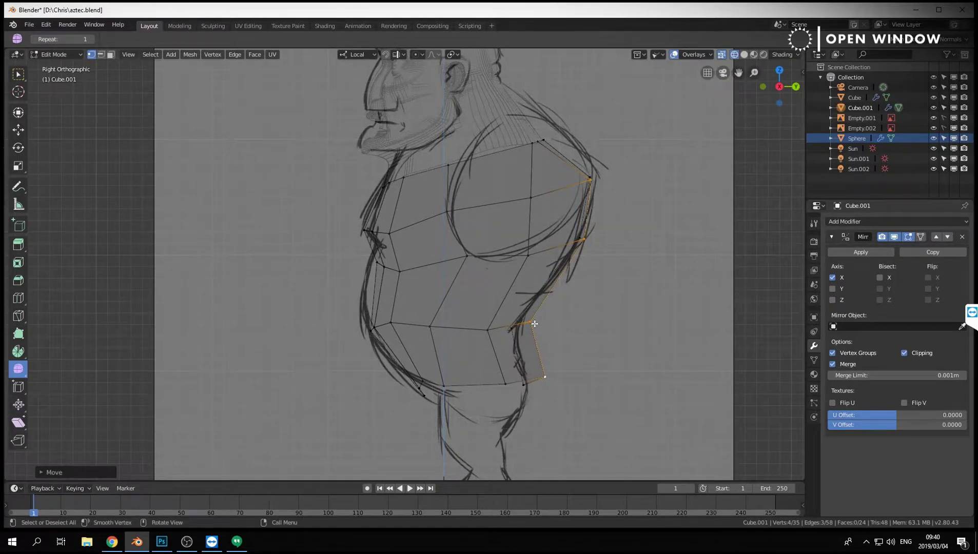
Move that back loop's waist and bottom vertices forward to the drawn lower-back outline.
click(535, 324)
shift+click(548, 373)
key(g)
click(533, 371)
Select the spine's centre column of vertices and move it forward into the torso to form a groove.
middle_drag(534, 370, 555, 170)
click(551, 165)
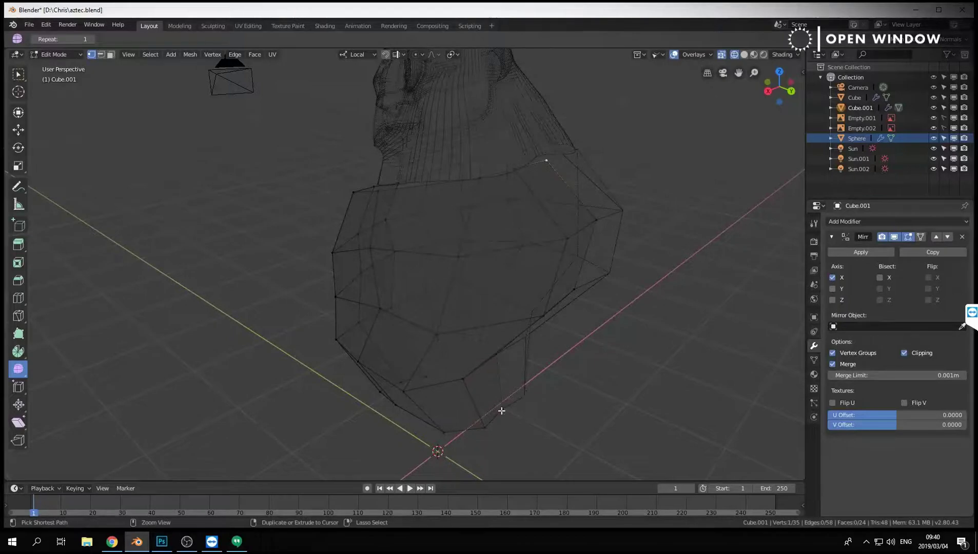
ctrl+click(502, 409)
key(KP_3)
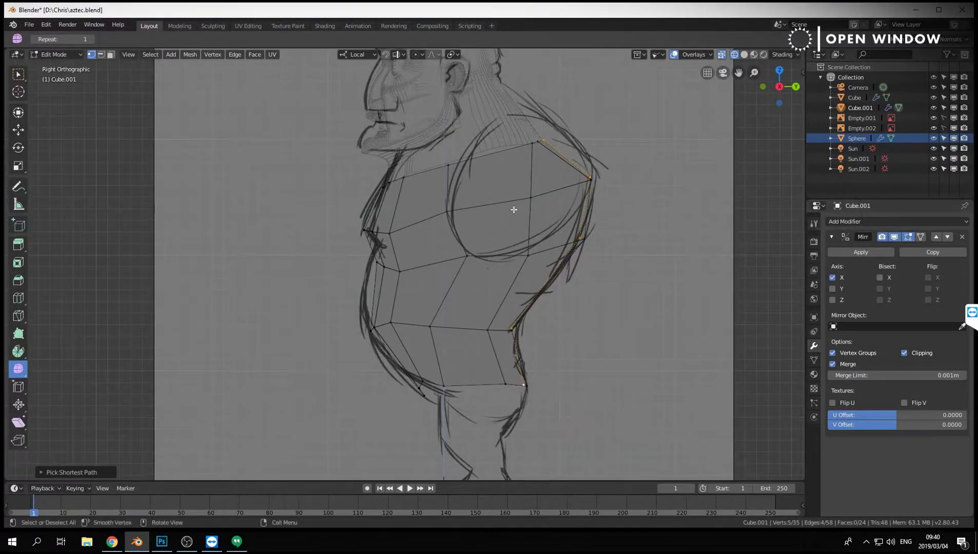
key(g)
click(643, 221)
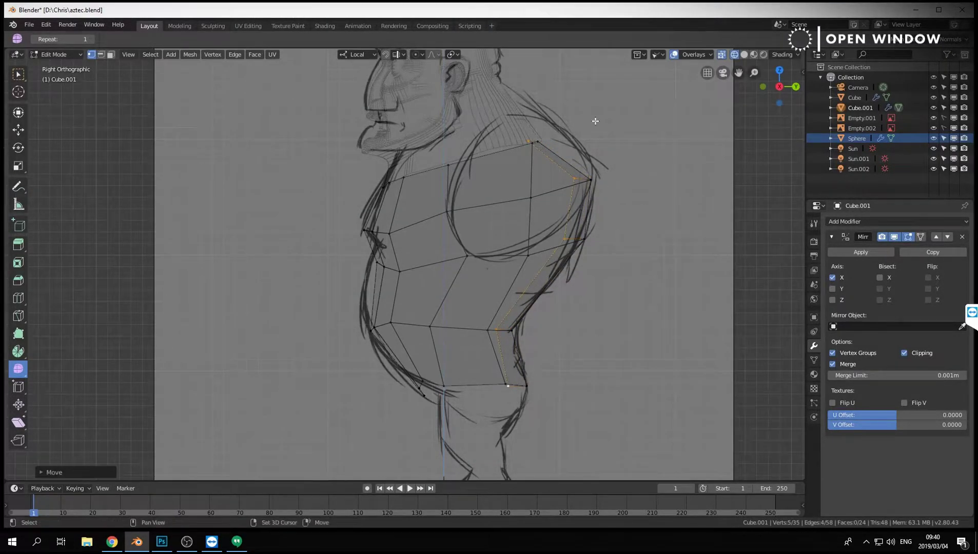
Leave the torso's edit mode and open the head mesh for editing.
shift+middle_drag(594, 122, 581, 152)
key(a)
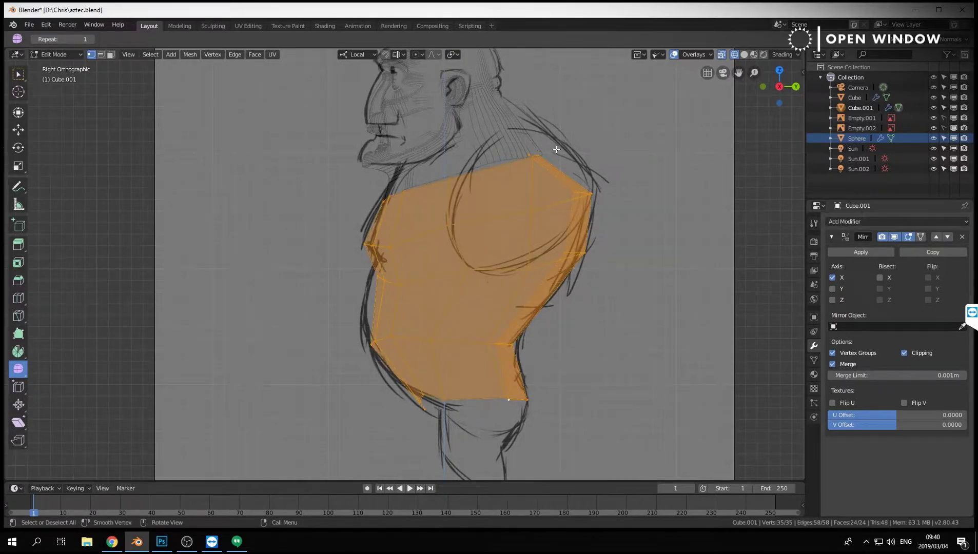
key(Tab)
scroll(554, 161, down, 5)
scroll(558, 173, up, 5)
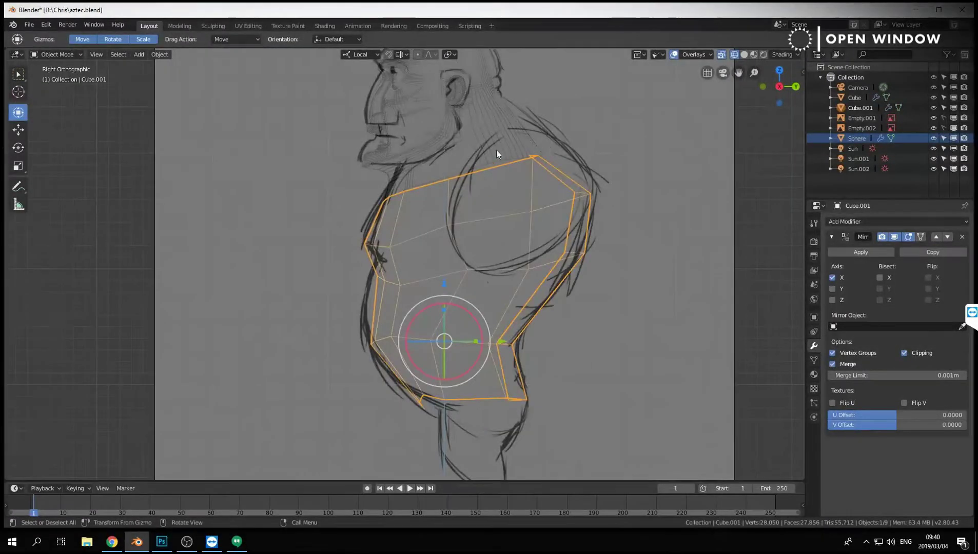
key(Tab)
key(alt+a)
key(Tab)
click(506, 138)
key(Tab)
click(566, 139)
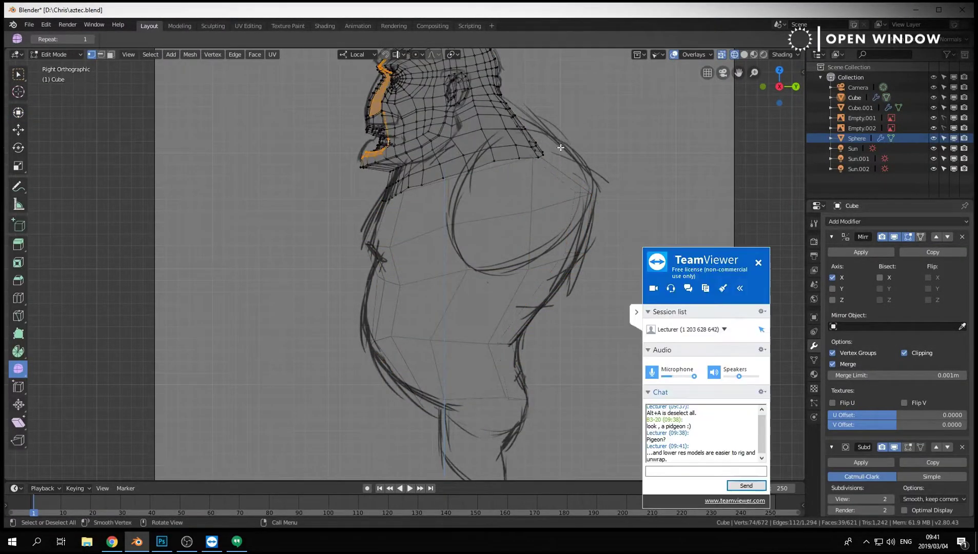
Clear the head mesh's selection and box-select the vertices at the rear lower edge of the neck.
scroll(575, 137, down, 4)
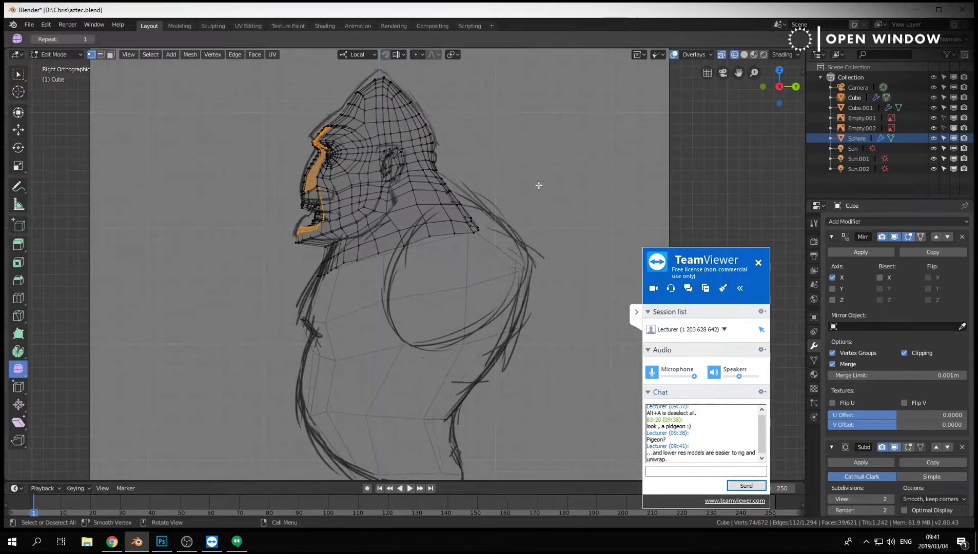
scroll(513, 251, up, 4)
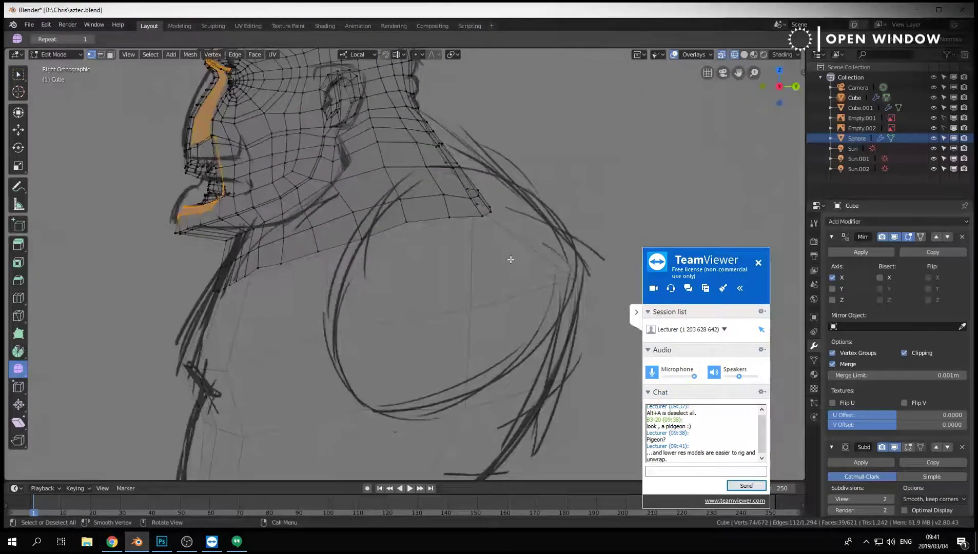
key(alt+a)
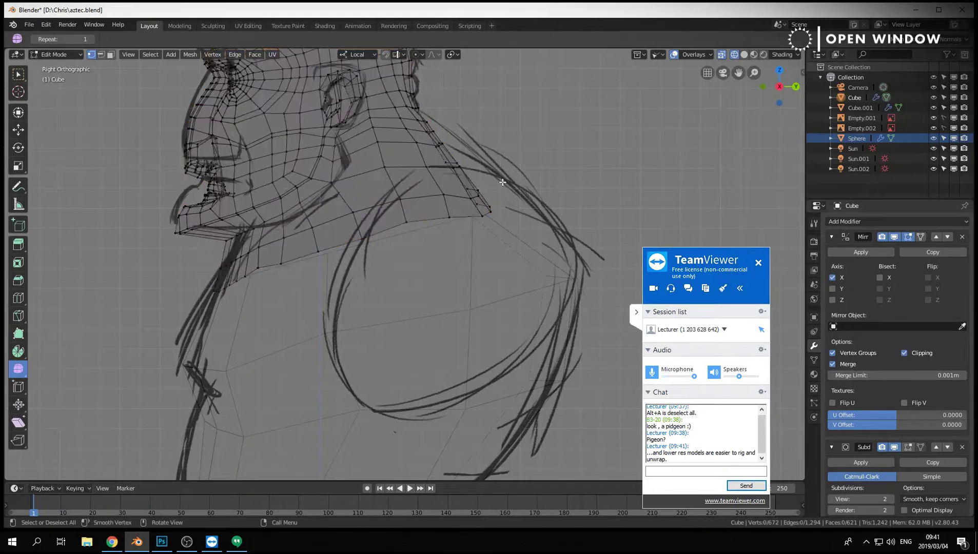
key(b)
drag(511, 174, 450, 226)
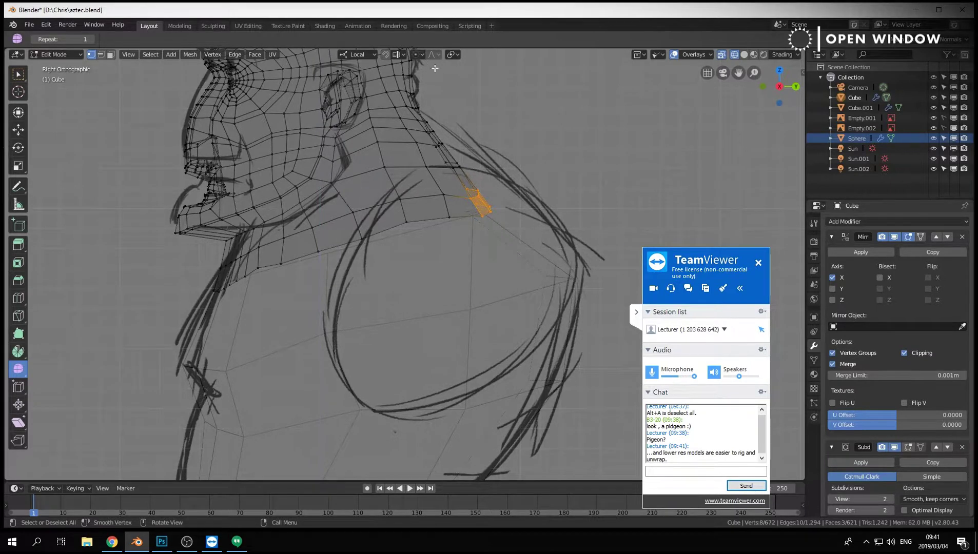
Set proportional editing to Connected and try moving the rear neck vertices outward towards the drawn back.
click(420, 55)
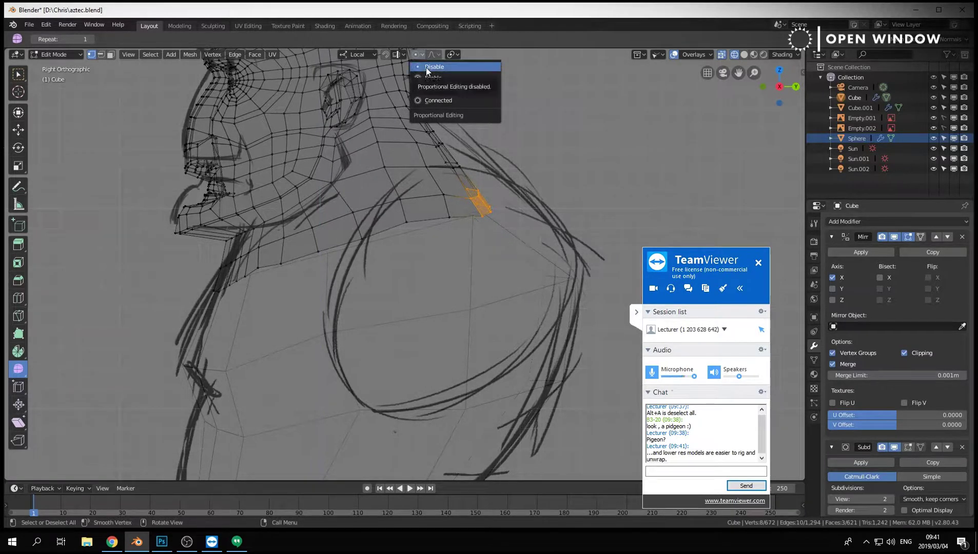
click(442, 100)
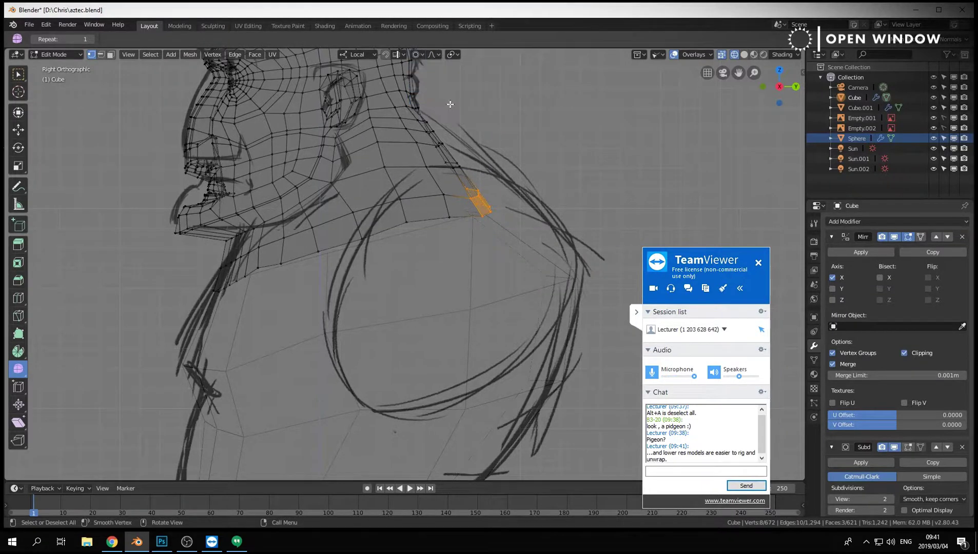
key(g)
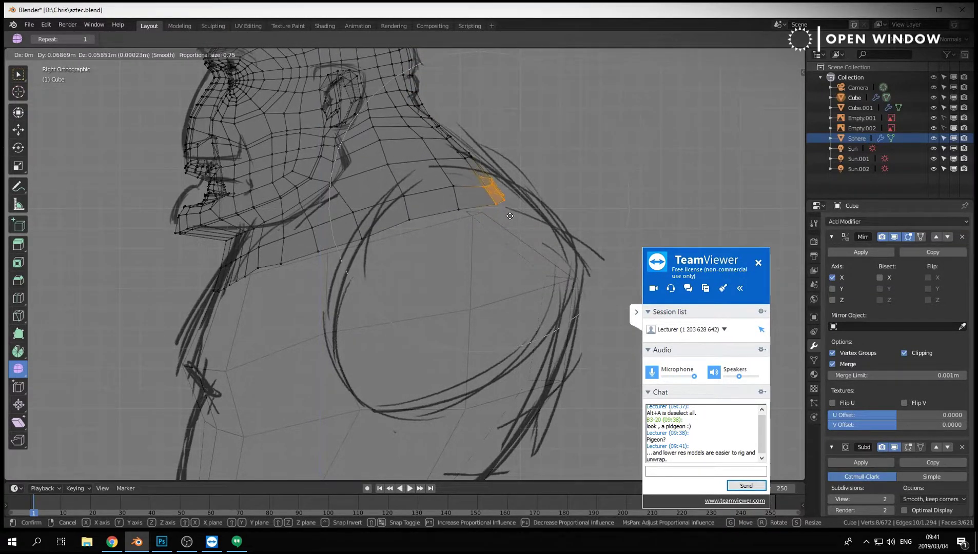
scroll(554, 246, up, 1)
click(611, 259)
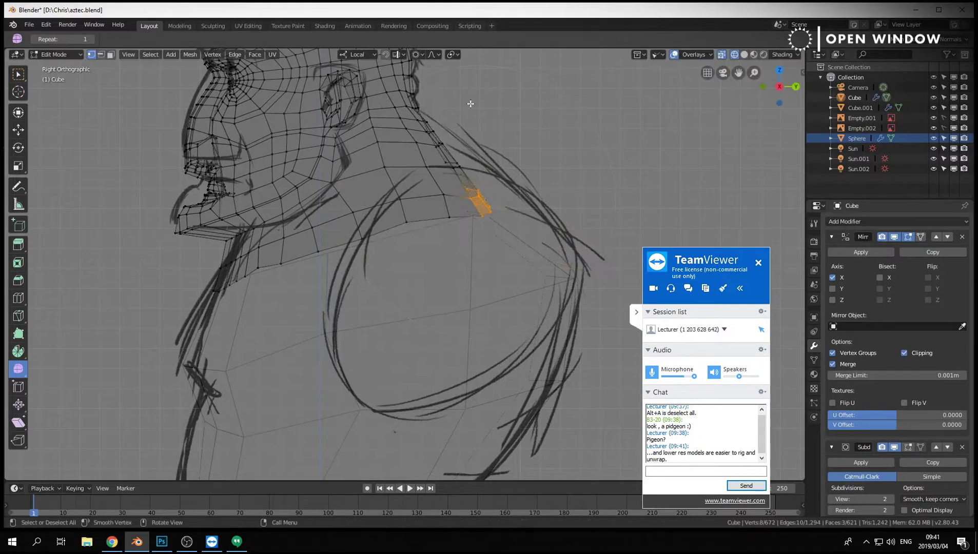
click(417, 55)
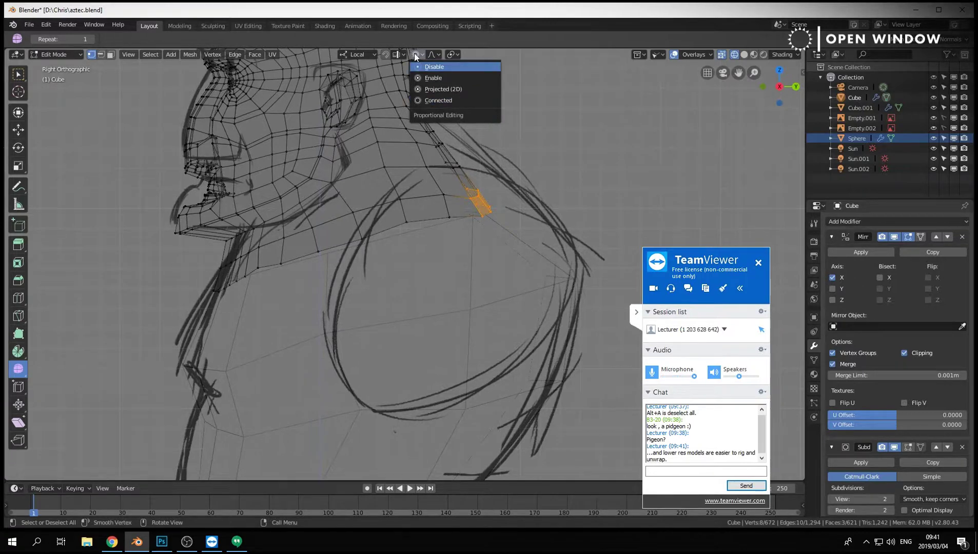
click(443, 100)
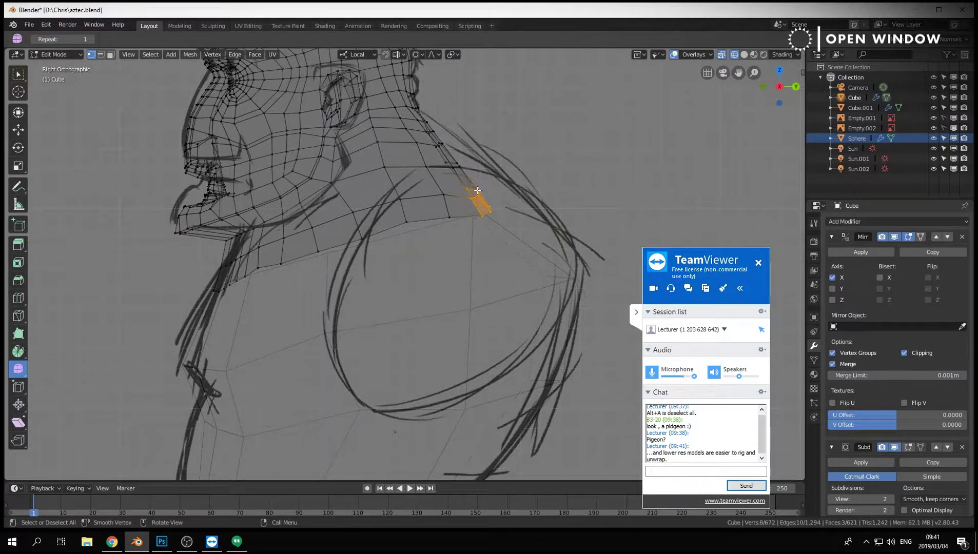
Switch the viewport to solid shading and select a single vertex on the edge of the upper lip.
mouse_move(478, 191)
middle_down()
mouse_move(233, 212)
mouse_move(318, 218)
middle_up()
key(z)
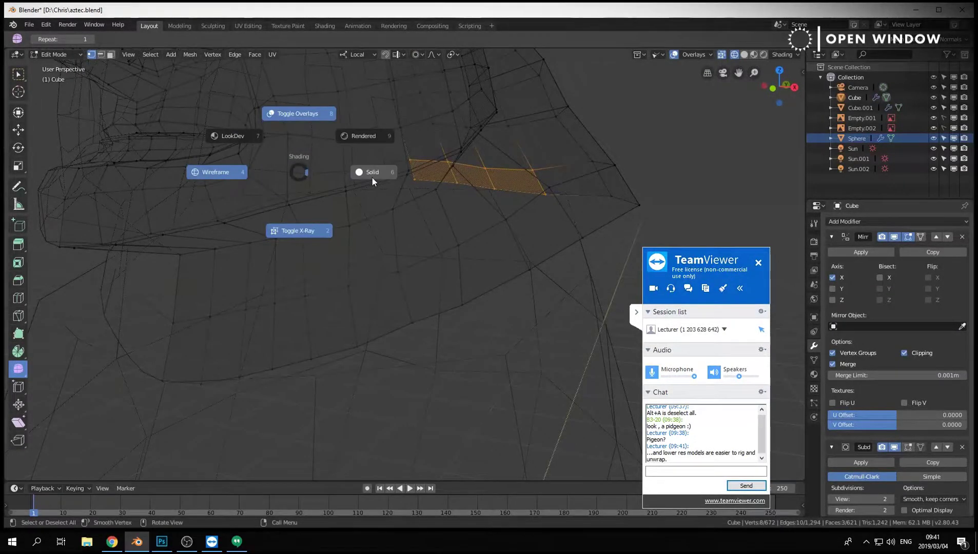
click(371, 172)
scroll(391, 236, up, 4)
click(377, 249)
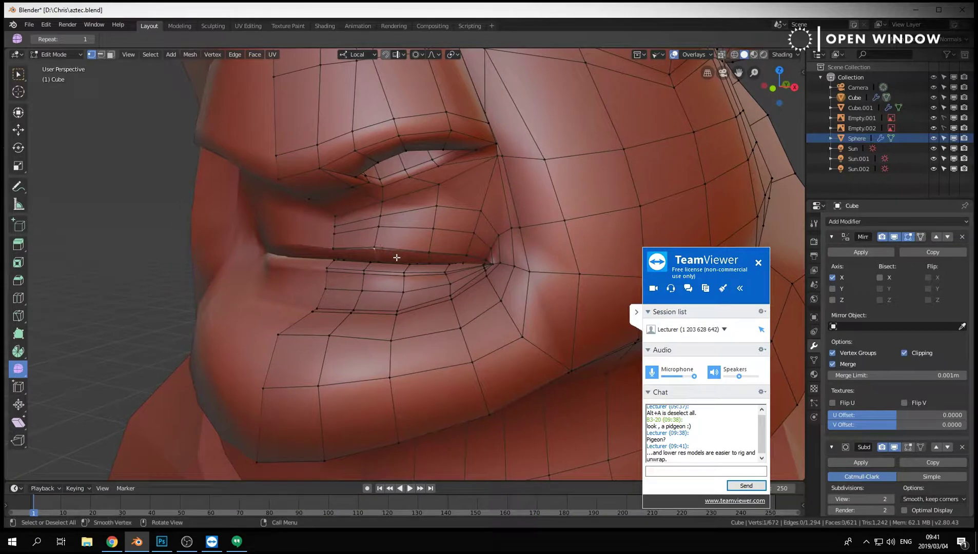
Try moving the upper-lip vertex with Smooth proportional editing not limited to connected geometry, at a proportional size of 0.05.
scroll(359, 246, up, 4)
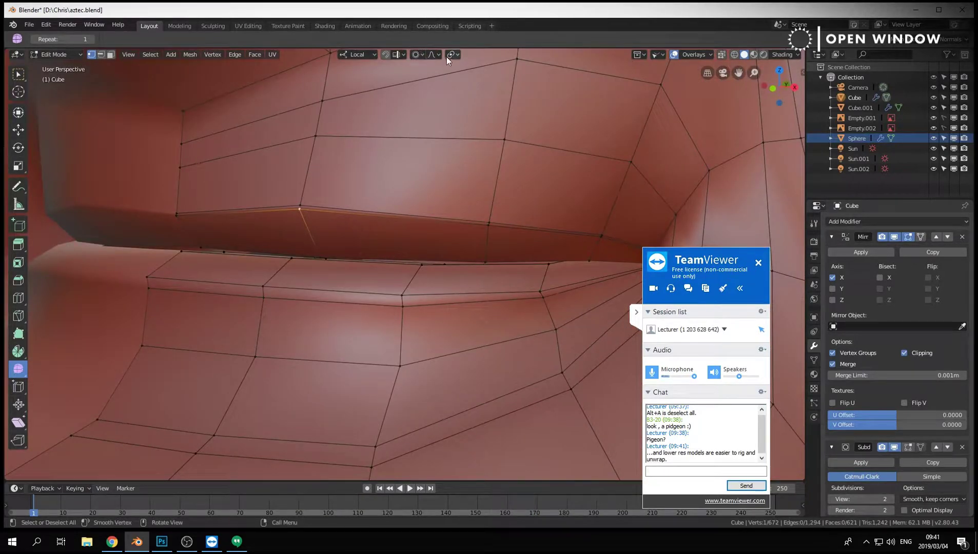
click(429, 56)
key(g)
scroll(312, 214, up, 20)
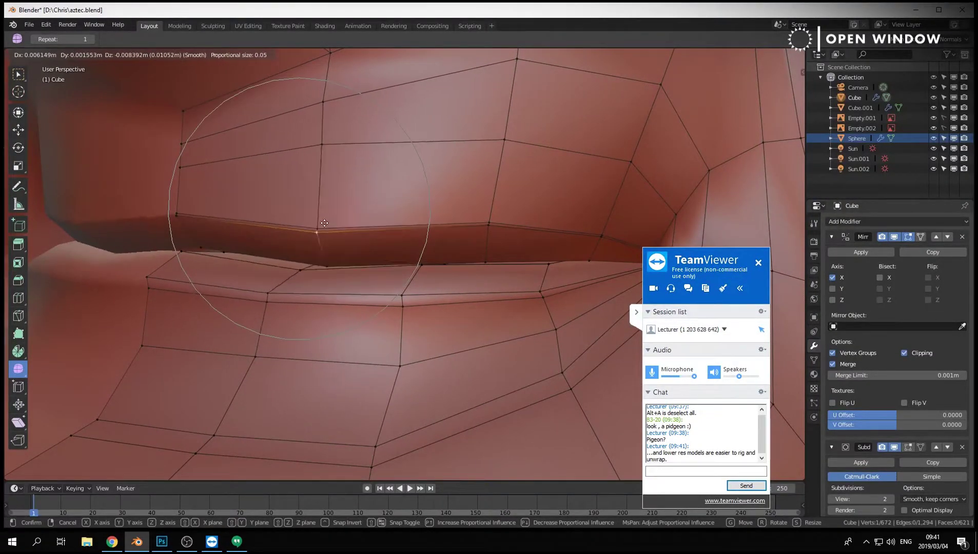
scroll(289, 210, up, 2)
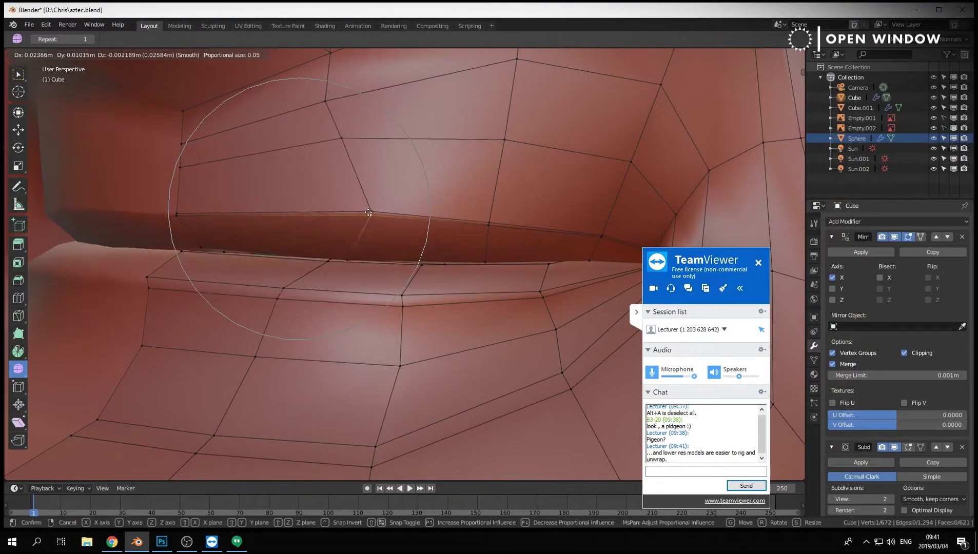
click(343, 220)
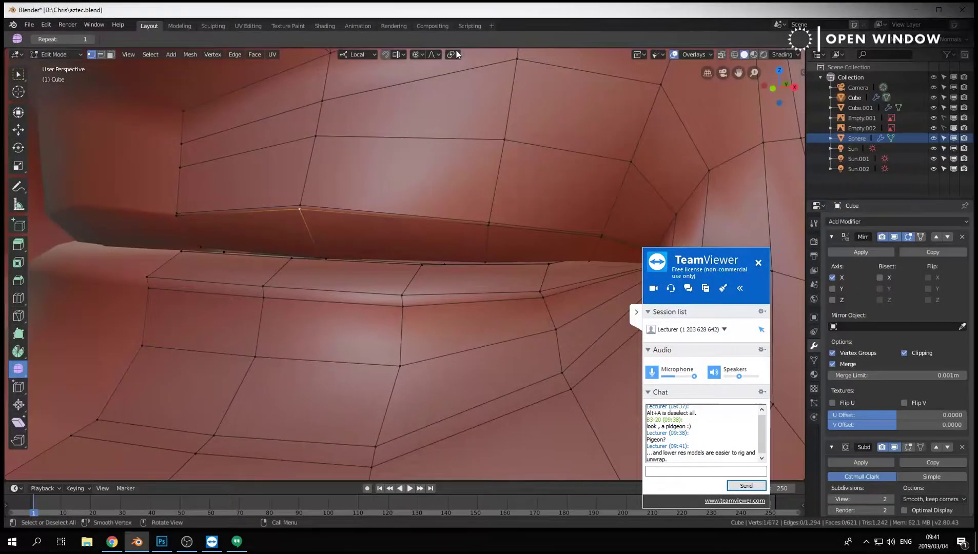
Set proportional editing back to Connected and try moving the same upper-lip vertex again.
click(427, 51)
click(437, 92)
key(g)
click(356, 212)
Change to face selection and select the face at the rear lower edge of the neck.
scroll(345, 266, down, 6)
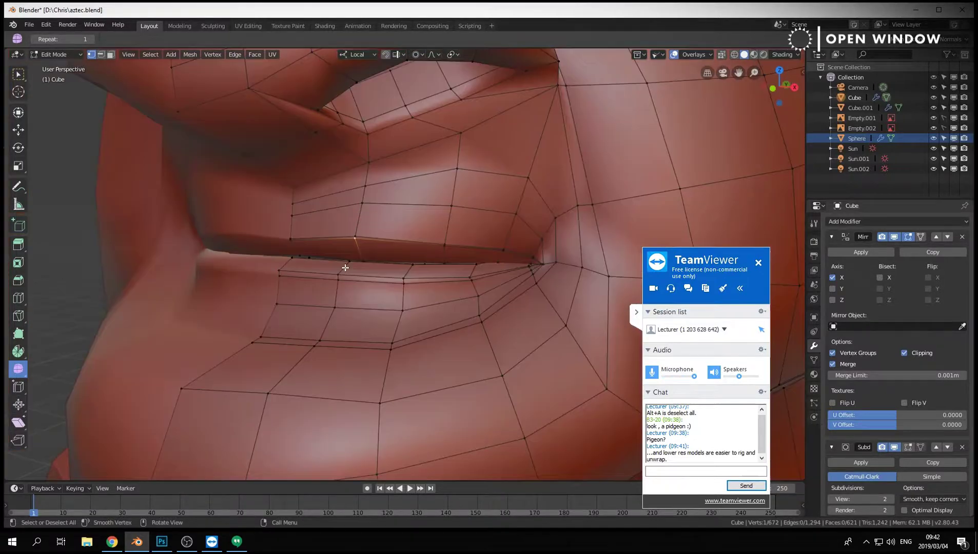
middle_drag(534, 264, 487, 262)
scroll(485, 258, down, 4)
key(KP_3)
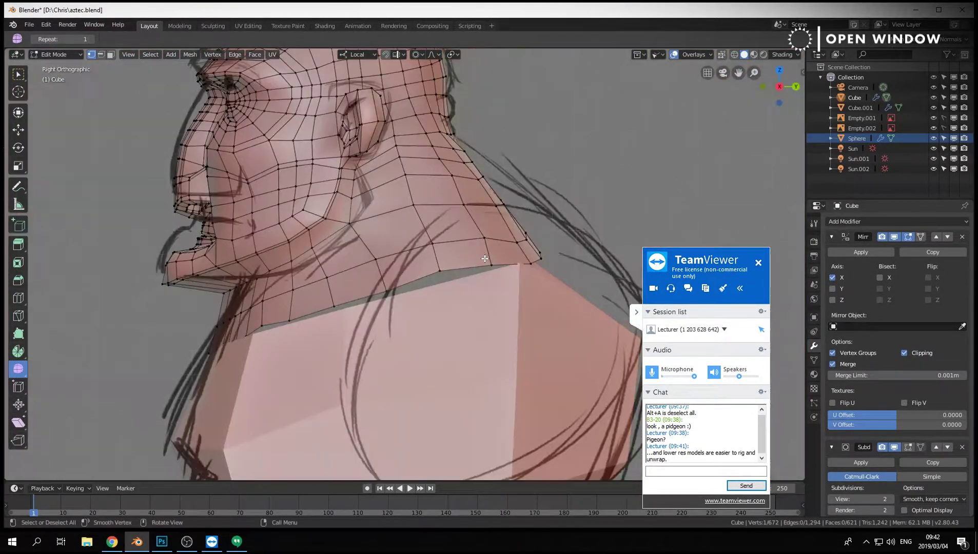
middle_drag(539, 250, 460, 301)
key(3)
click(454, 307)
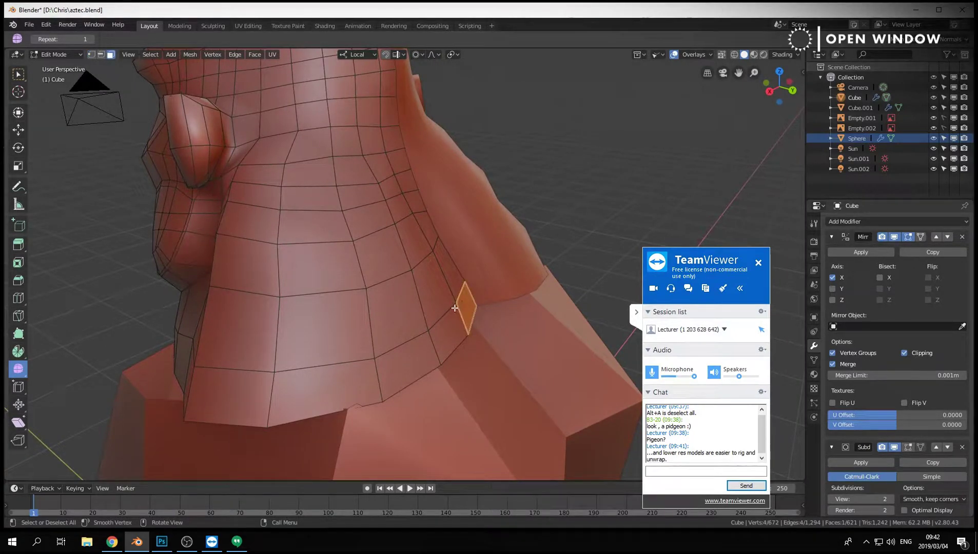
In the right side view, move the rear neck face outward towards the drawn back with a proportional size of 1.33.
key(KP_3)
shift+middle_drag(494, 284, 465, 332)
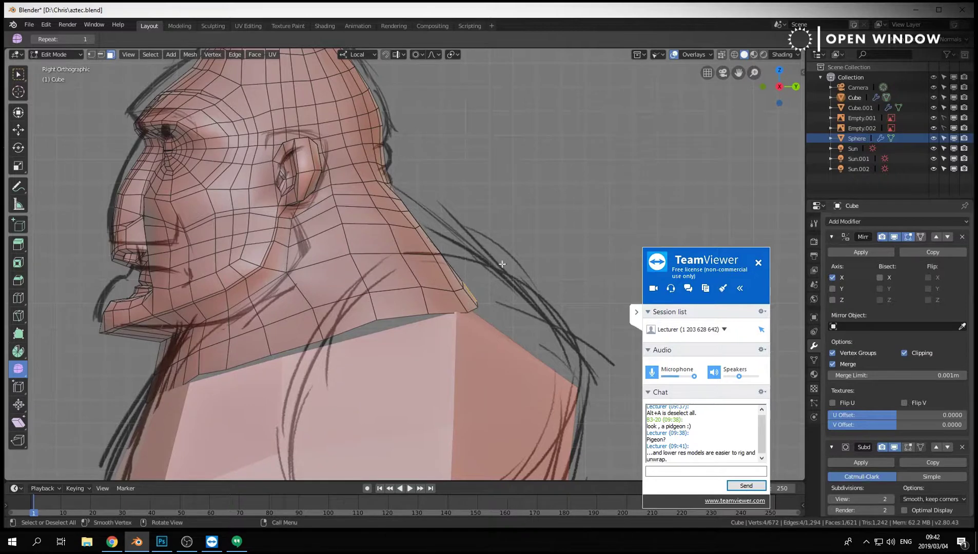
key(g)
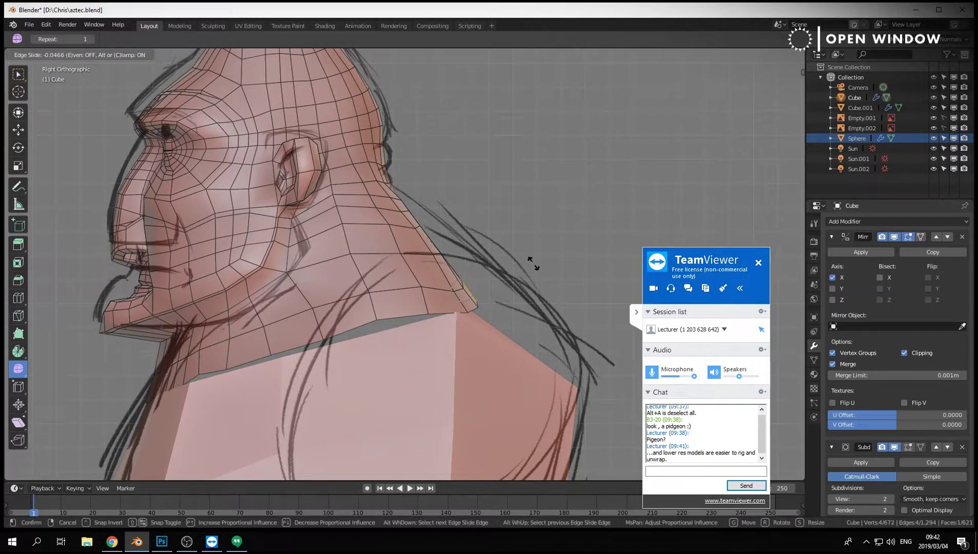
scroll(516, 279, down, 20)
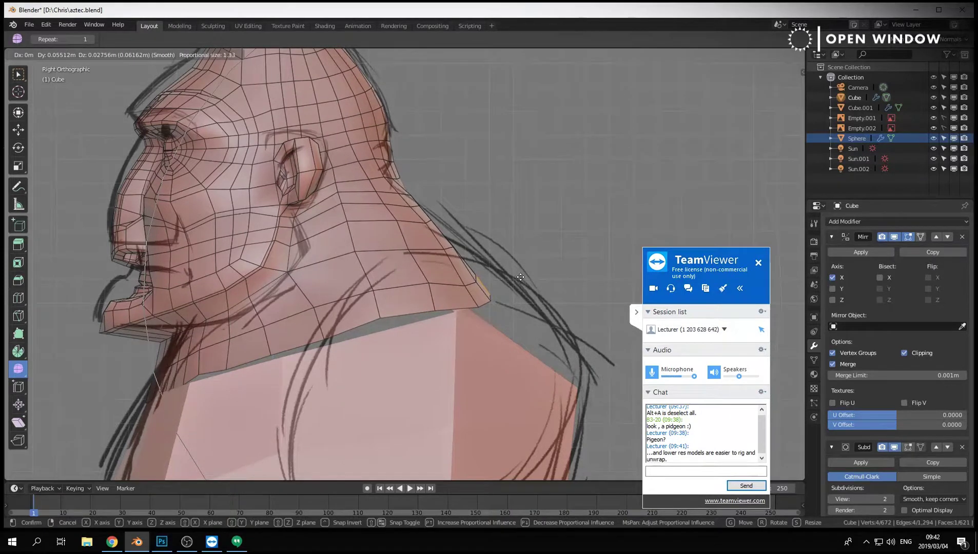
click(521, 278)
Move the rear neck face further out to the drawn back line with the proportional size reduced to 0.47.
key(g)
key(g)
right_click(539, 277)
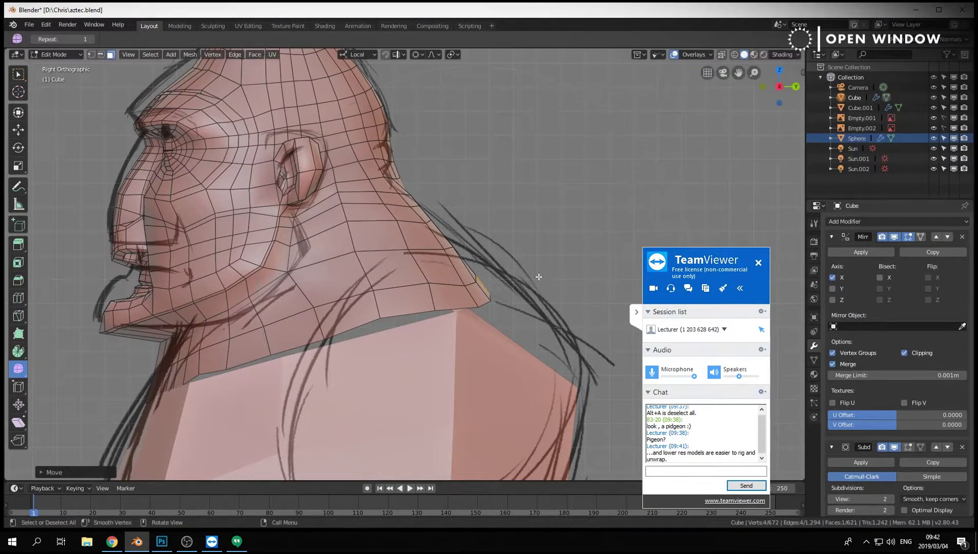
key(g)
scroll(538, 277, up, 11)
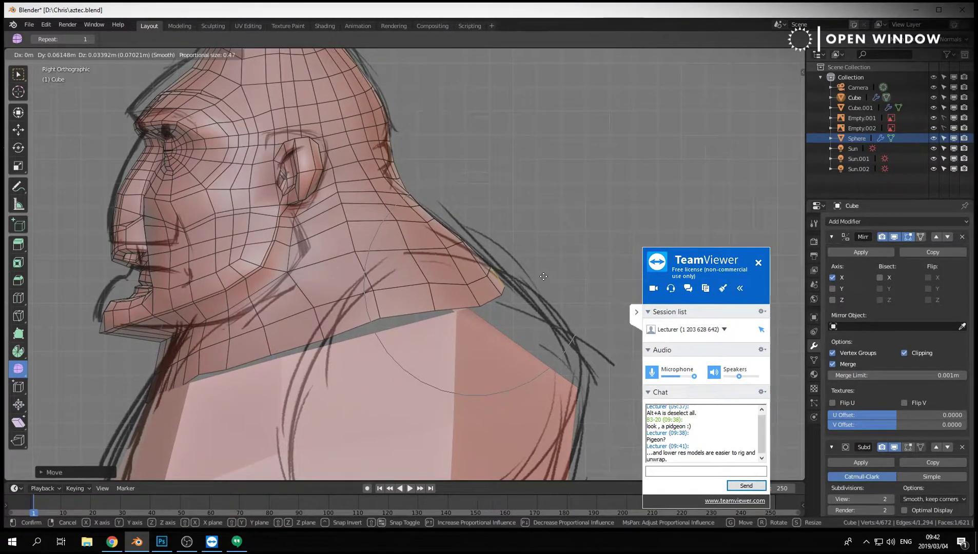
click(543, 276)
Leave the head mesh, open the torso mesh for editing and show it in wireframe.
key(ctrl+Tab)
click(483, 342)
click(511, 343)
key(Tab)
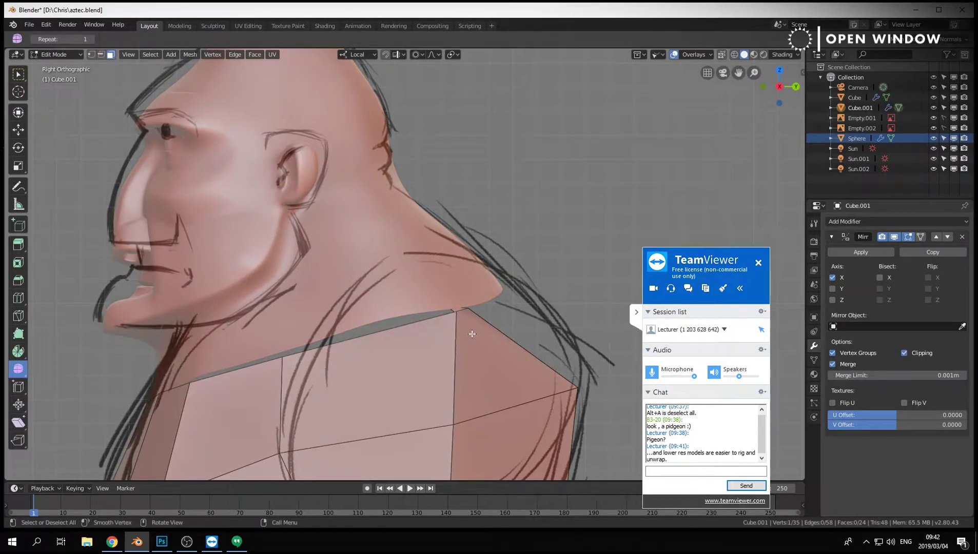
key(z)
click(373, 316)
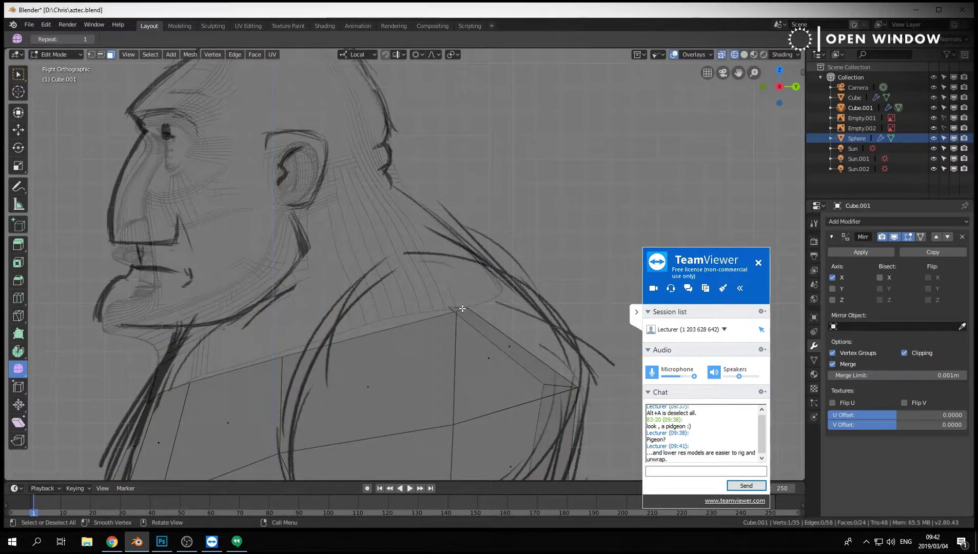
Move the side vertex near the rear of the torso's top edge back about 0.05 m and disable proportional editing.
key(g)
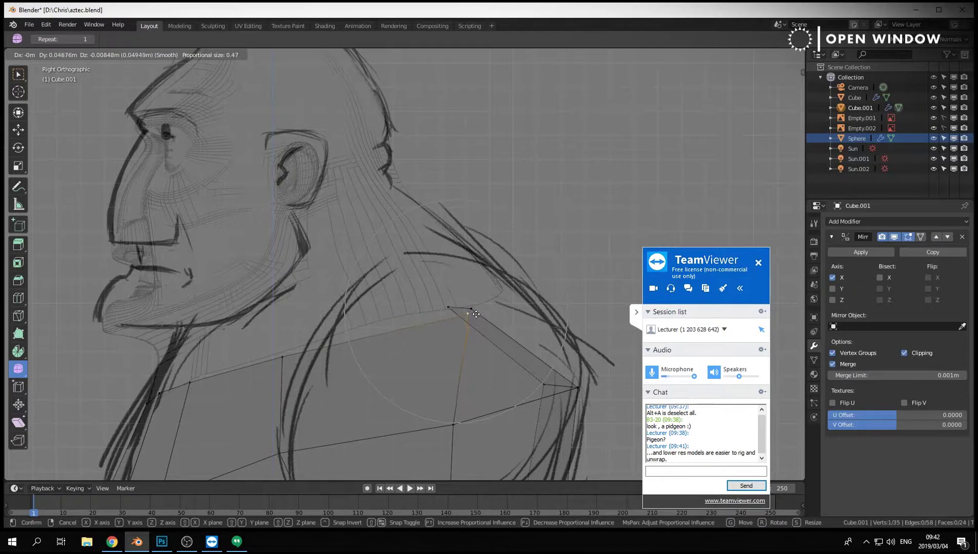
click(479, 315)
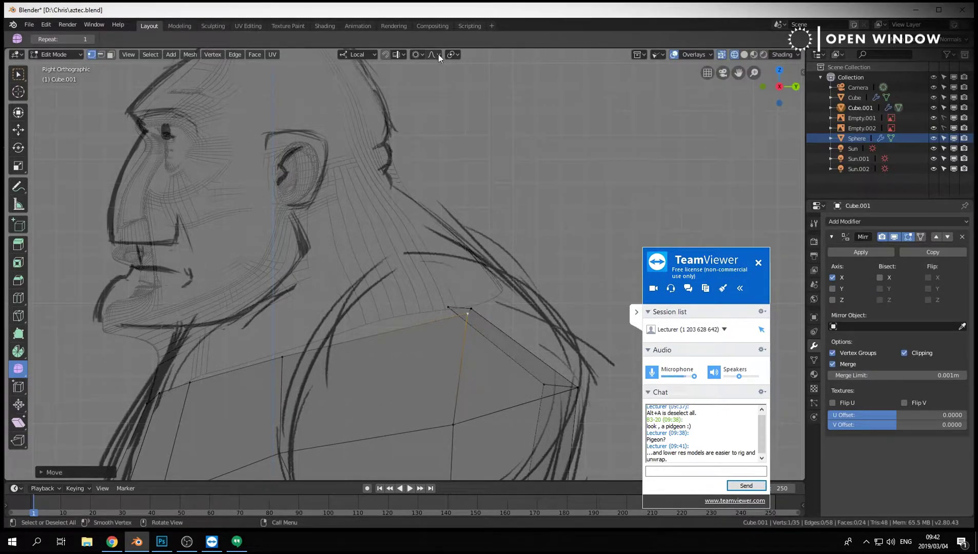
click(417, 55)
click(430, 66)
click(638, 317)
Box-select the three vertices at the rear of the torso's top edge and move them up and back to the neck base.
drag(430, 286, 486, 328)
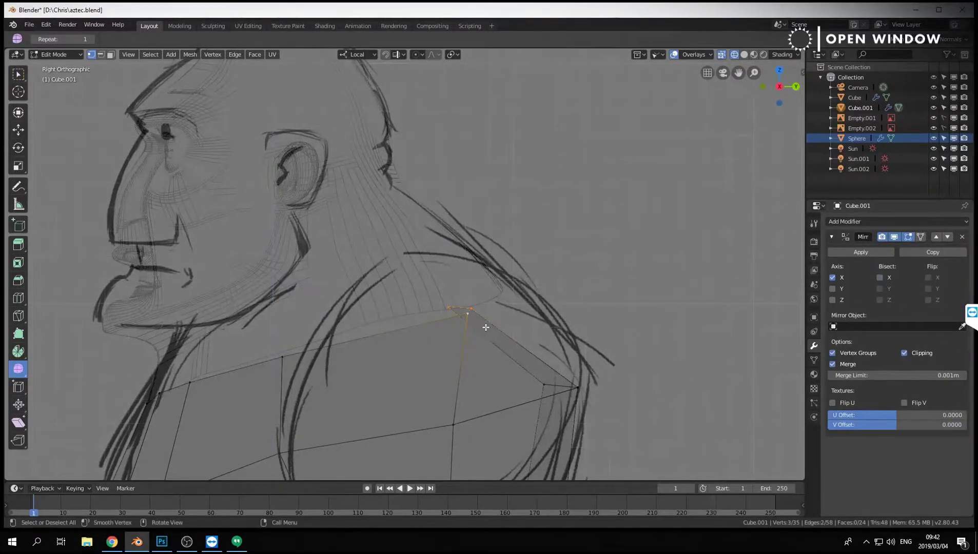
key(g)
click(513, 297)
Leave the torso's edit mode, add a level 2 subdivision surface to it and switch to solid shading.
scroll(564, 360, down, 2)
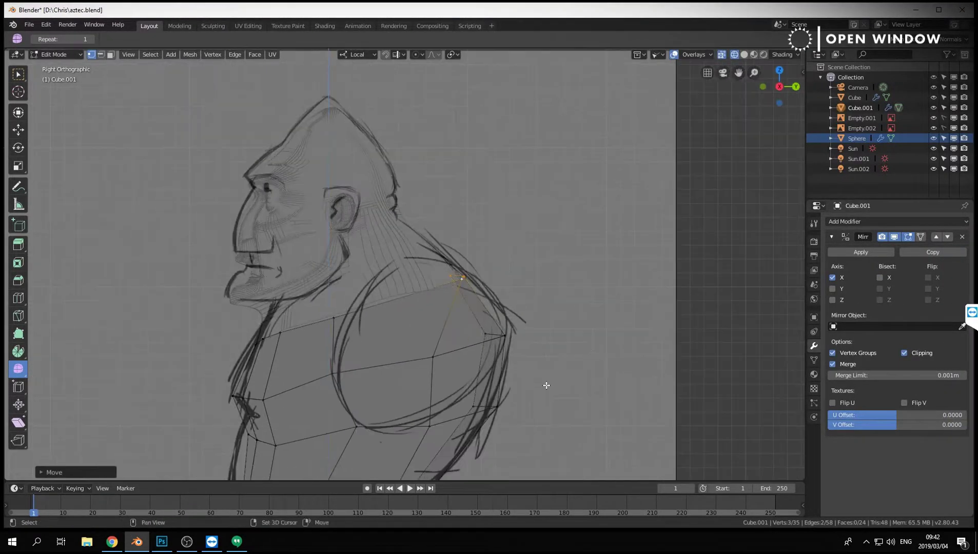
mouse_move(546, 385)
middle_down()
mouse_move(592, 266)
mouse_move(458, 314)
mouse_move(554, 316)
mouse_move(535, 316)
middle_up()
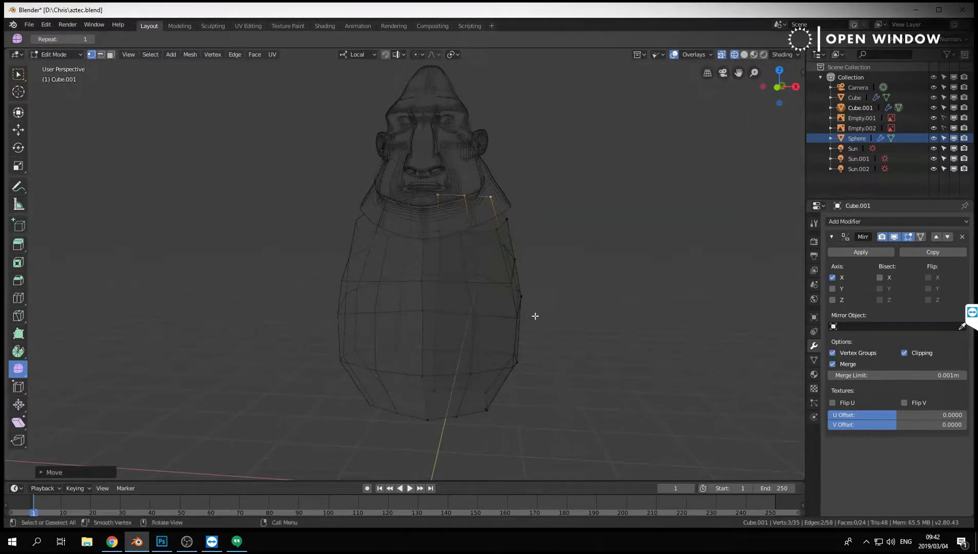
key(KP_1)
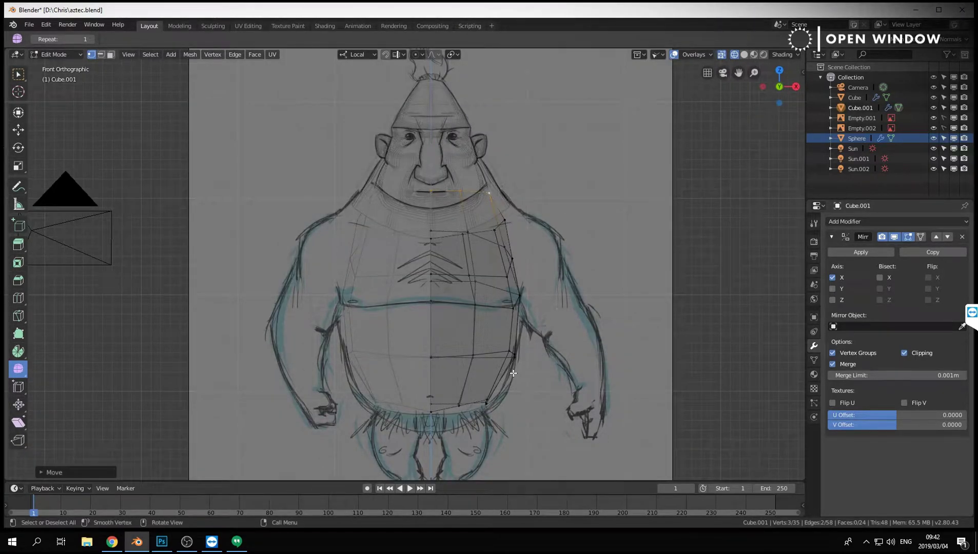
key(Tab)
key(ctrl+2)
mouse_move(518, 332)
middle_down()
mouse_move(515, 342)
mouse_move(416, 347)
mouse_move(564, 341)
middle_up()
key(z)
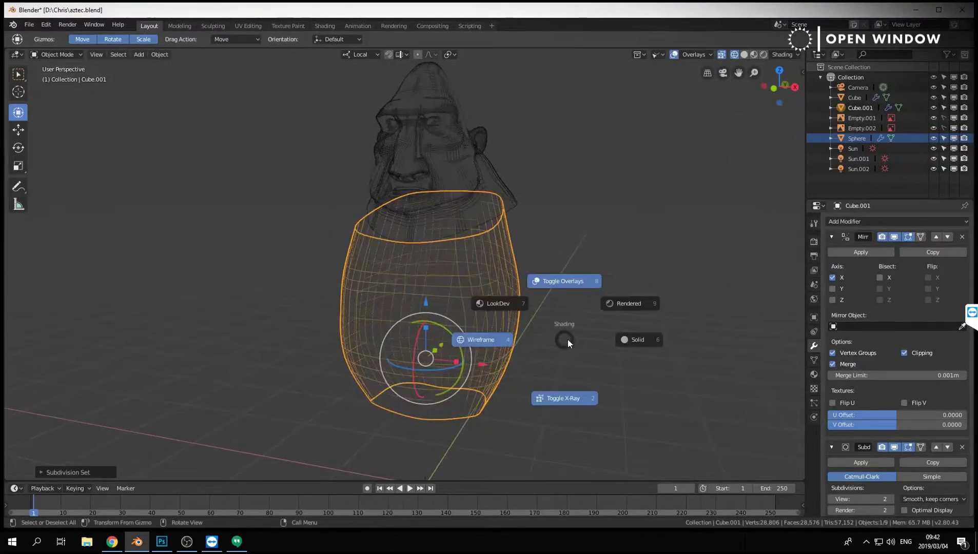
click(651, 338)
Clear the selection and compare the smoothed torso and head with the front and side drawings.
scroll(491, 338, down, 3)
mouse_move(492, 334)
middle_down()
mouse_move(584, 298)
mouse_move(583, 286)
mouse_move(302, 285)
mouse_move(434, 292)
middle_up()
click(617, 289)
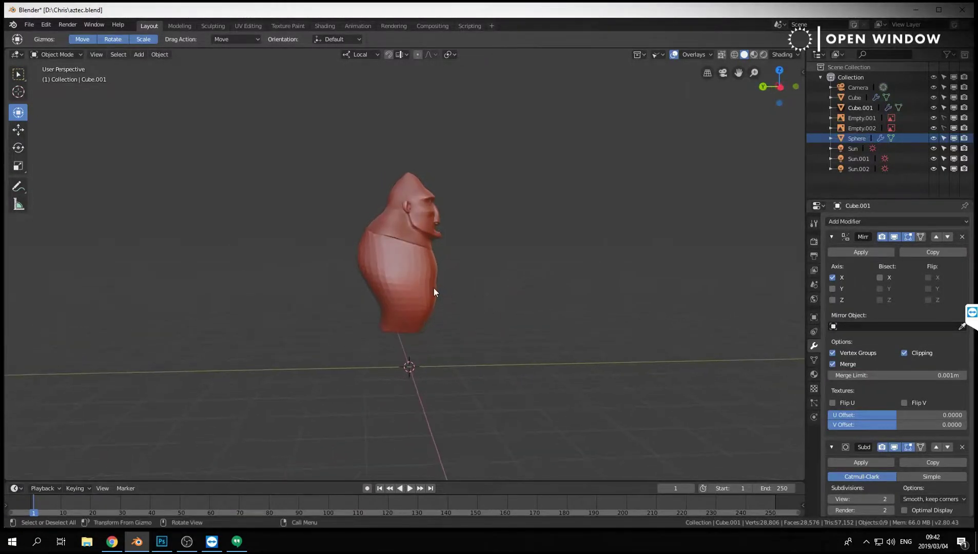
key(KP_1)
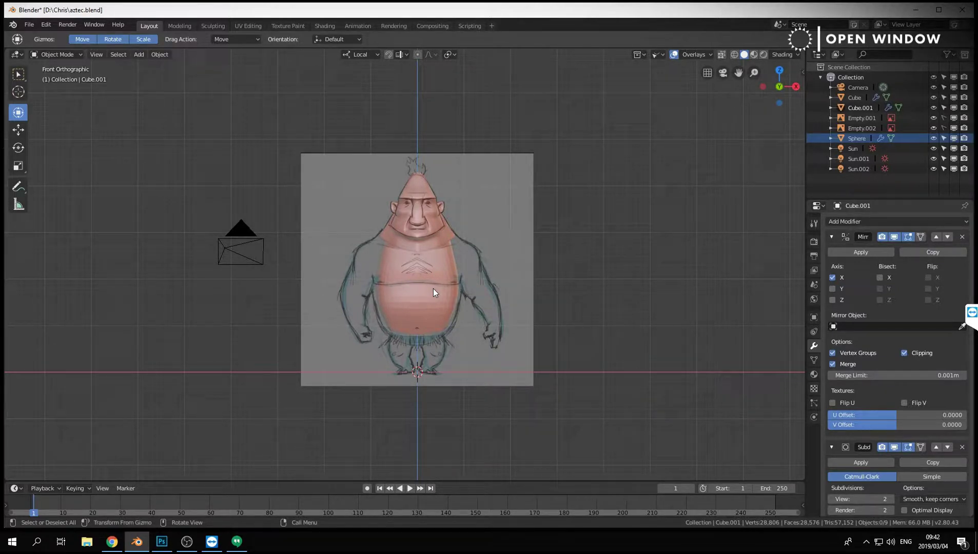
key(KP_3)
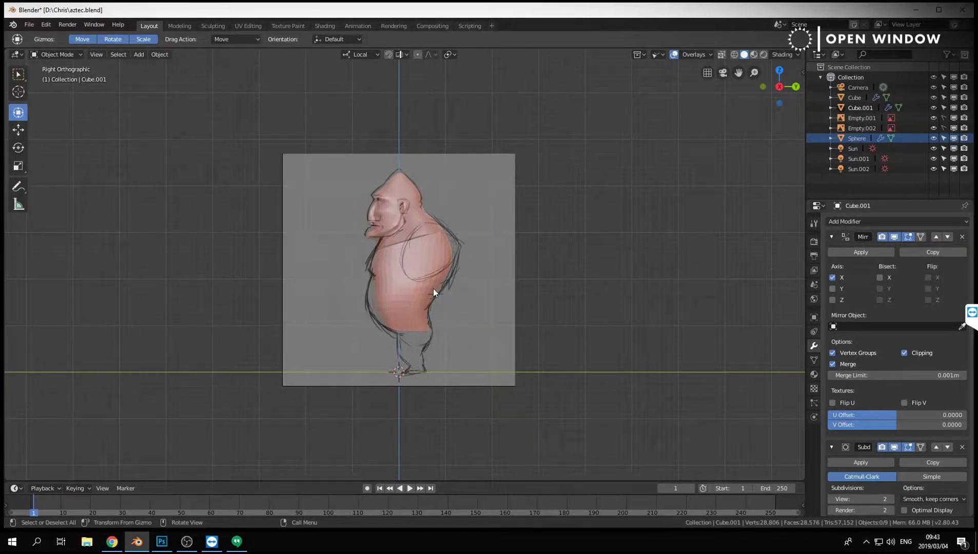
scroll(408, 302, up, 5)
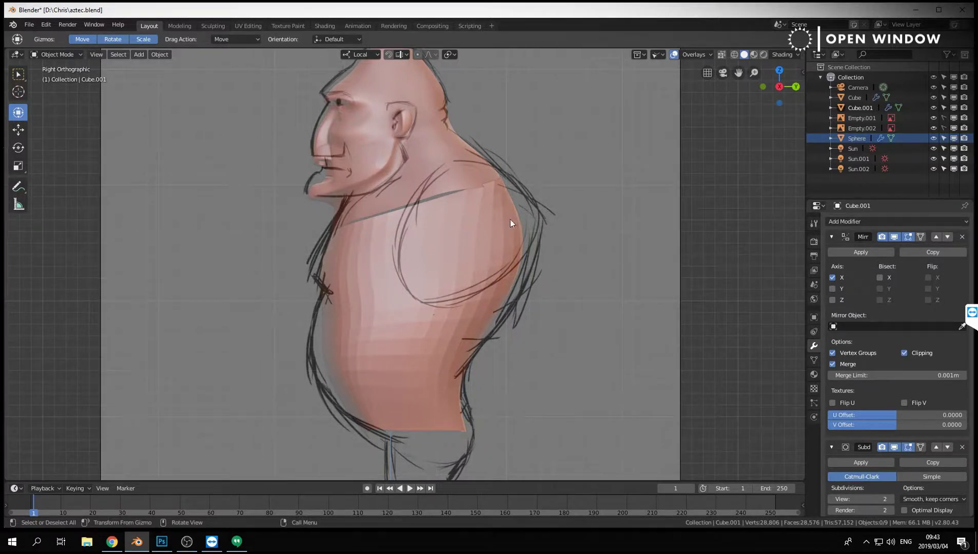
scroll(510, 223, up, 2)
Reopen the torso mesh for editing and move the side vertex near the rear of its top edge forward along the neck base.
key(Tab)
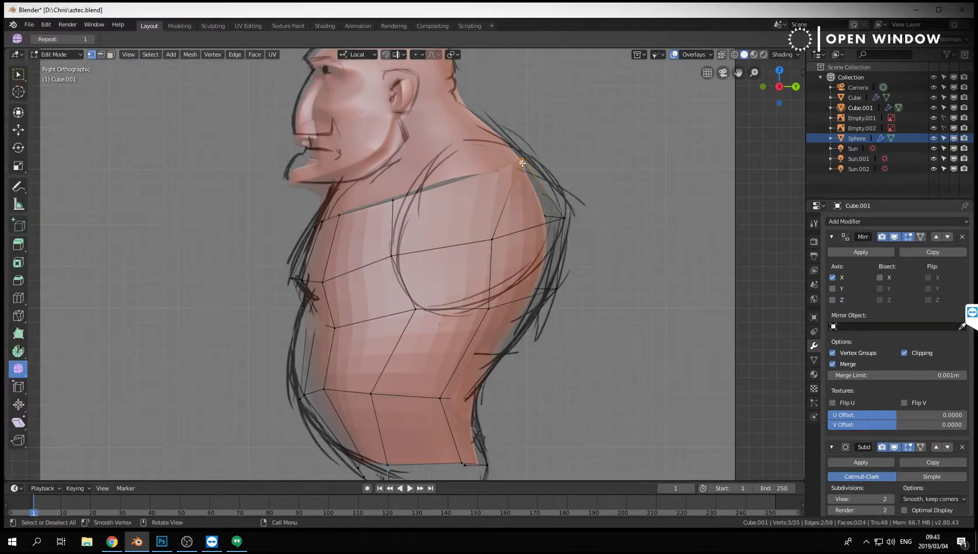
mouse_move(536, 192)
middle_down()
mouse_move(531, 225)
mouse_move(550, 235)
middle_up()
key(g)
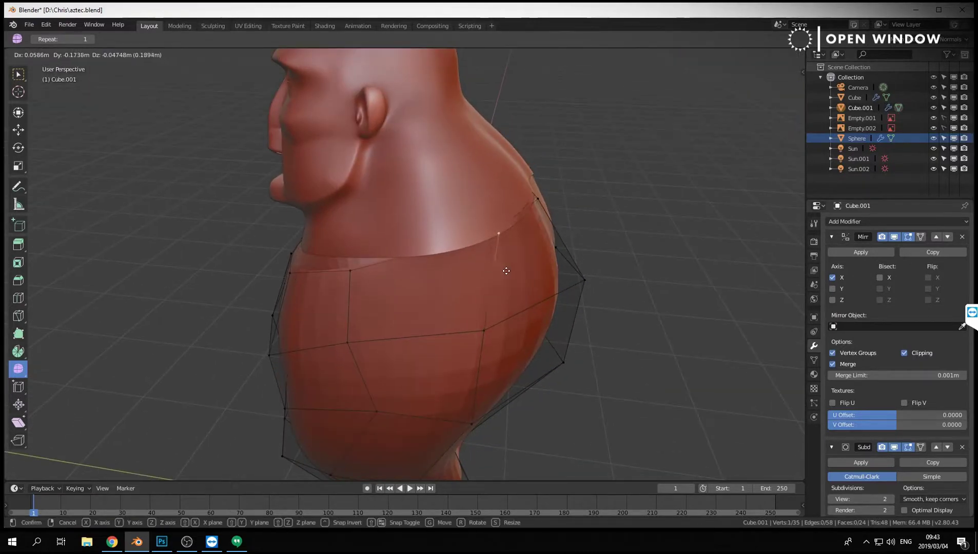
Reposition the vertex on the torso's upper back edge so it sits near the rim of the neck.
click(494, 276)
middle_drag(491, 283, 431, 321)
key(g)
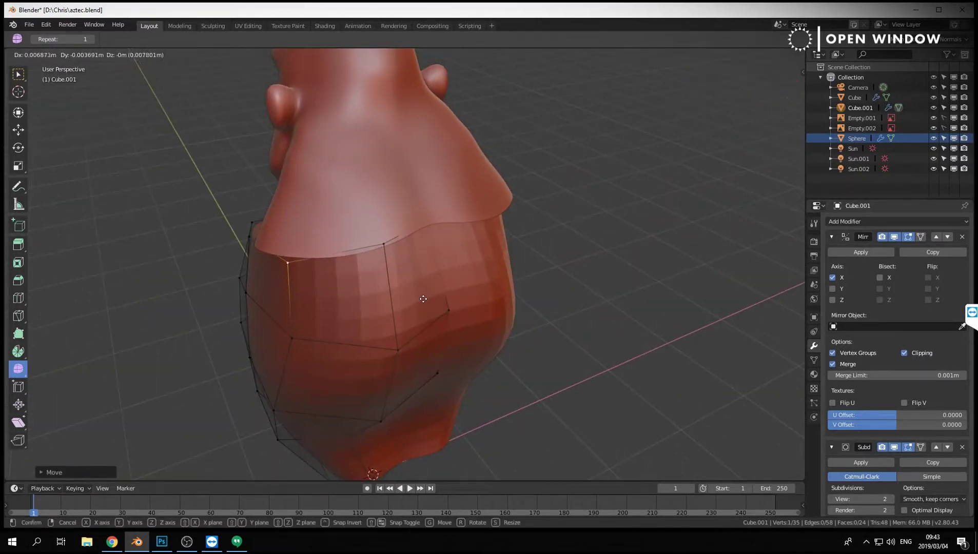
click(416, 301)
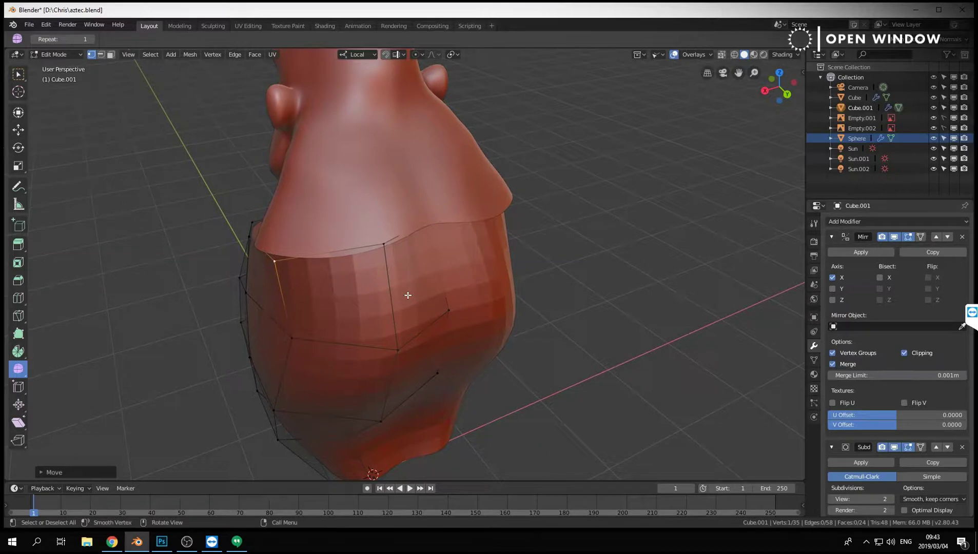
key(KP_3)
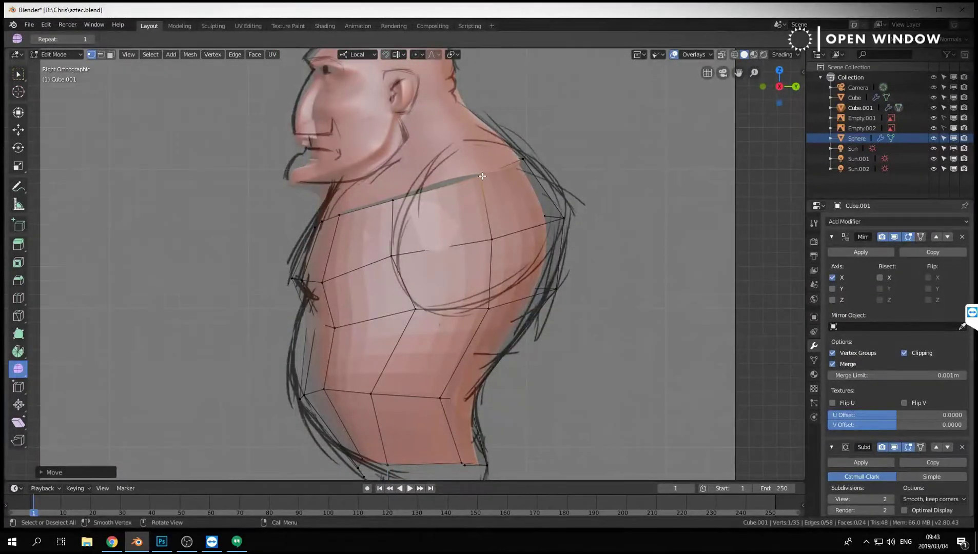
In front view, move the torso's side shoulder vertex outward toward the sketched arm.
mouse_move(482, 176)
middle_down()
mouse_move(475, 171)
mouse_move(461, 236)
mouse_move(517, 247)
mouse_move(512, 261)
middle_up()
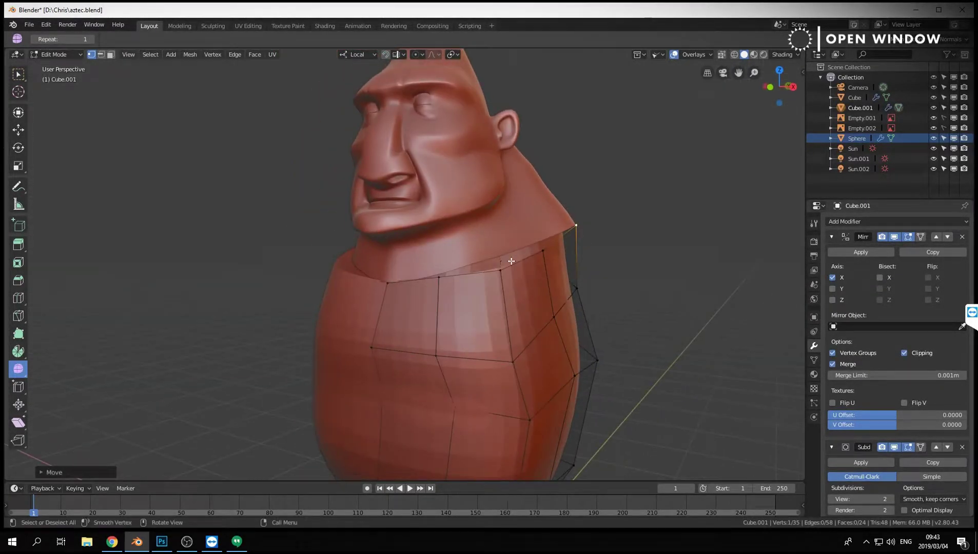
key(KP_1)
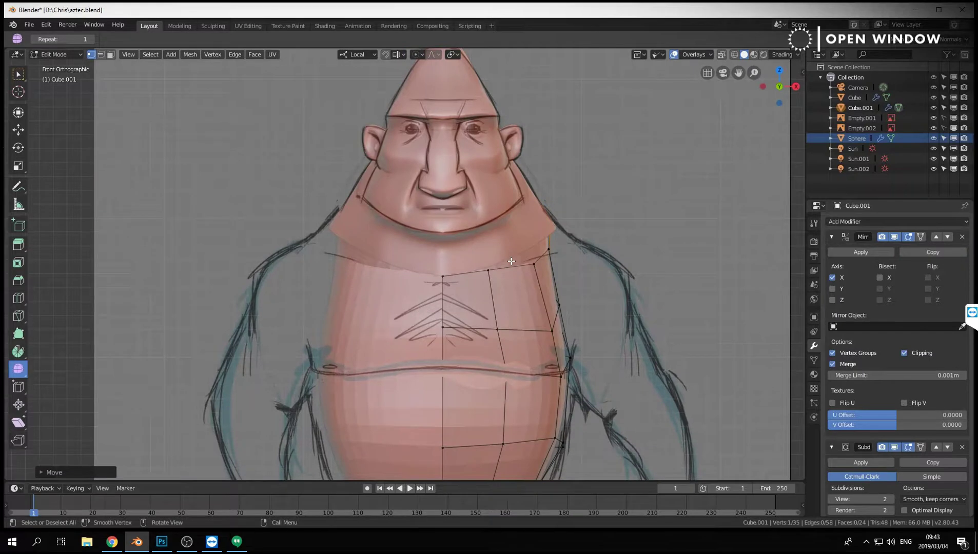
click(562, 302)
key(g)
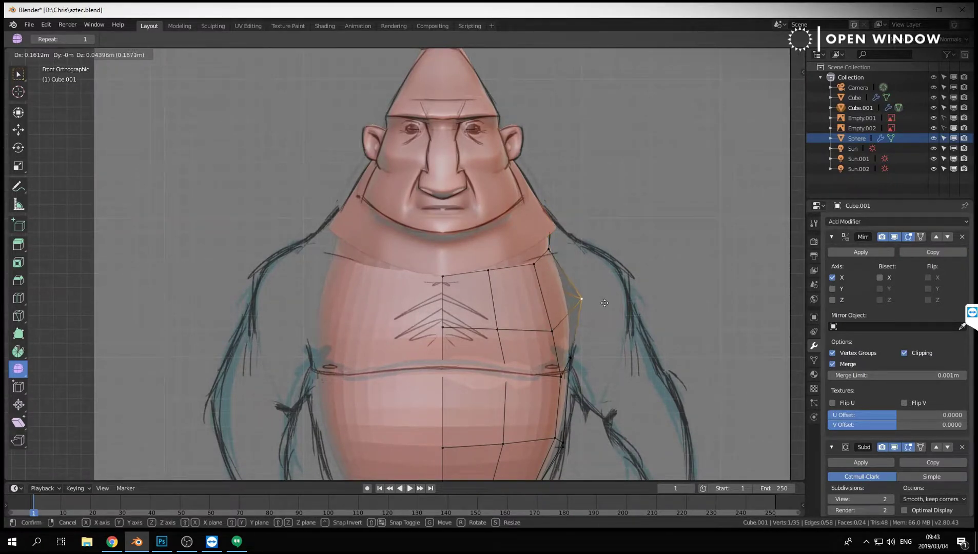
click(605, 302)
key(g)
click(562, 244)
Move the outer vertex of the torso's top edge up and outward to the shoulder line beside the neck.
click(548, 252)
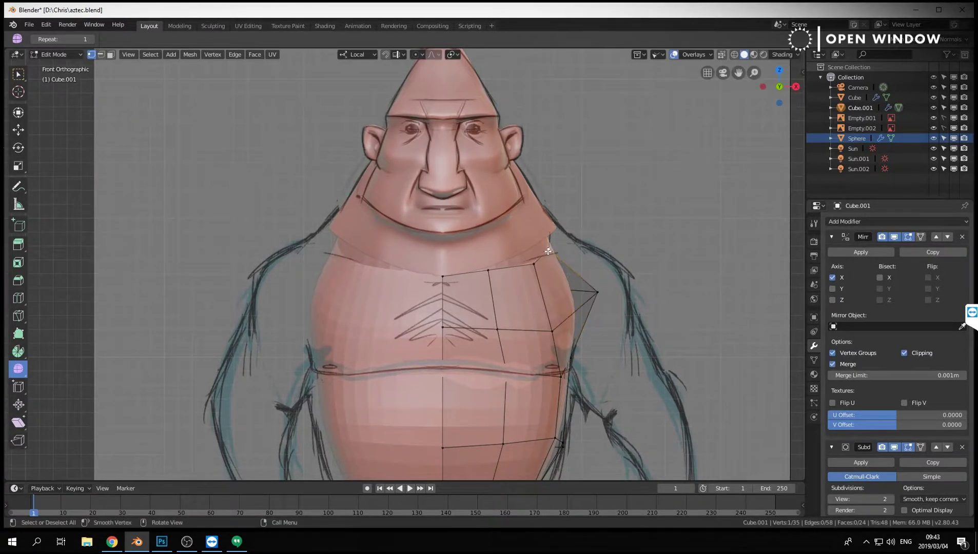
key(g)
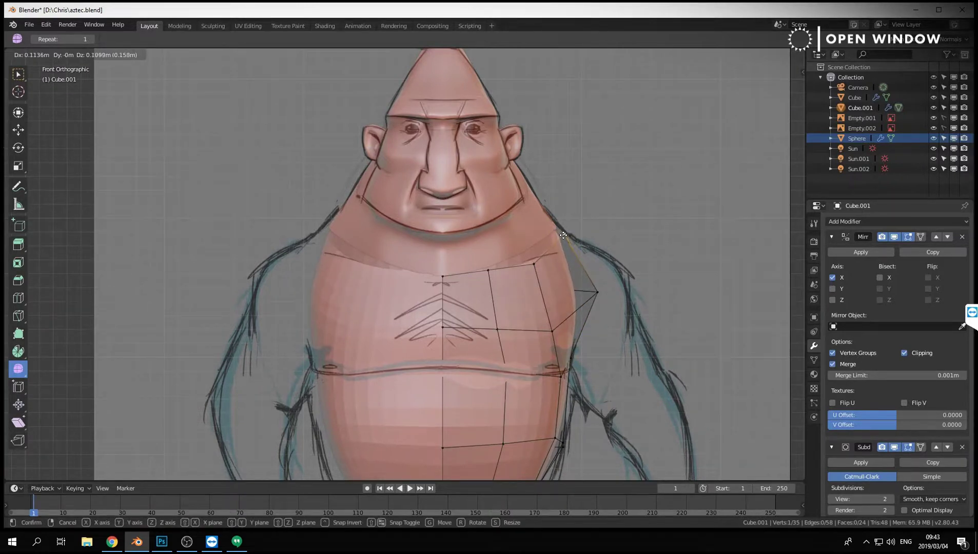
click(563, 235)
key(g)
click(530, 265)
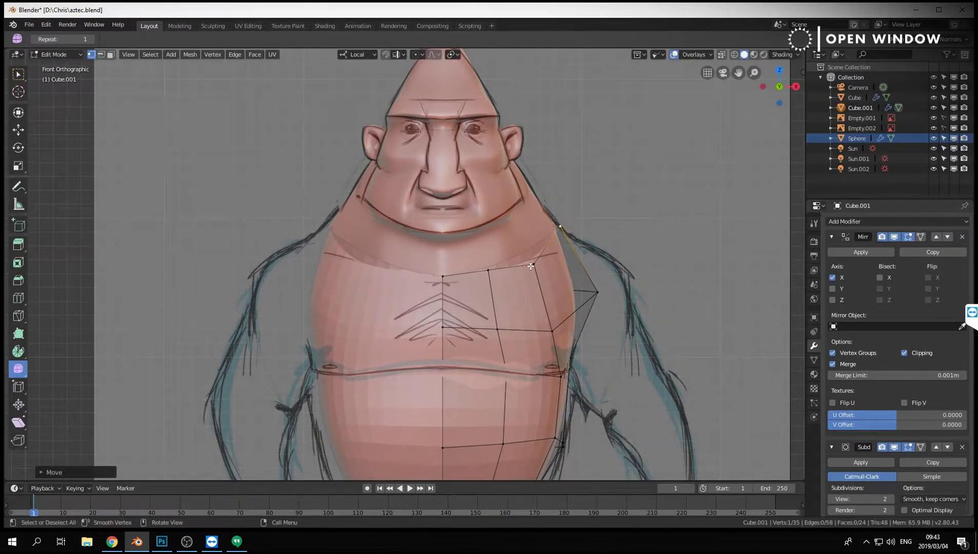
Adjust the two front vertices on the torso's top edge so they follow the neck's lower rim.
click(535, 267)
key(g)
click(528, 257)
click(491, 272)
key(g)
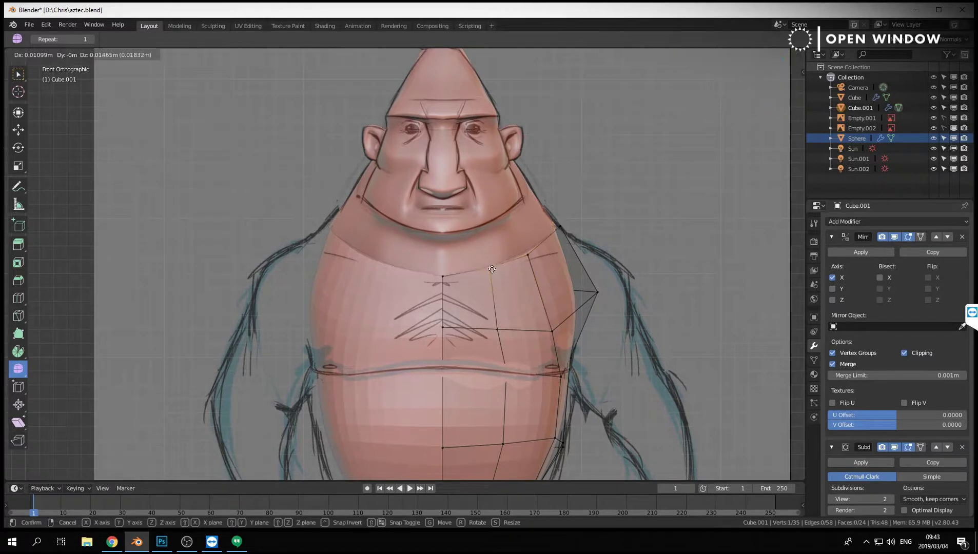
click(491, 271)
In front view, move the outer collar vertex and the chest vertex below it outward to broaden the chest.
scroll(605, 300, down, 5)
middle_drag(613, 304, 500, 326)
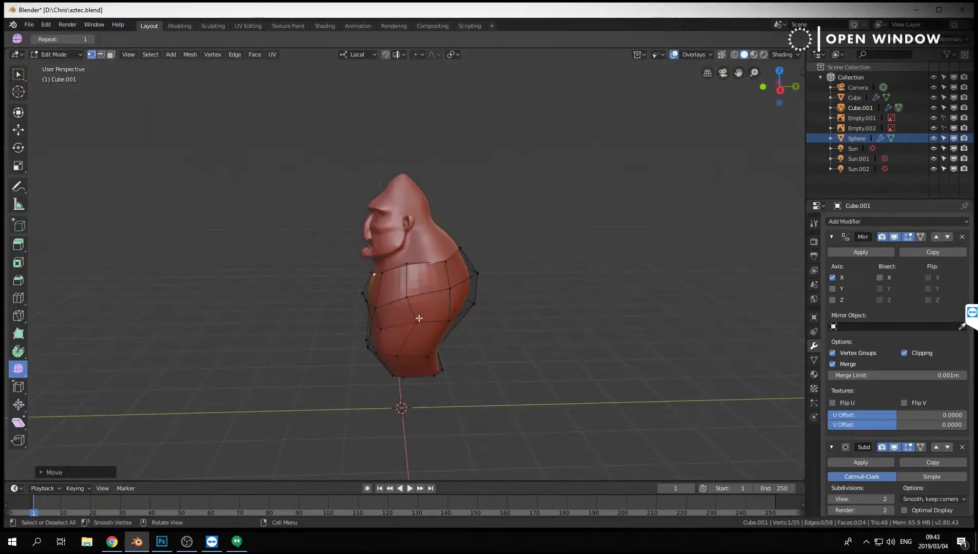
scroll(419, 318, up, 2)
middle_drag(443, 303, 305, 316)
key(KP_3)
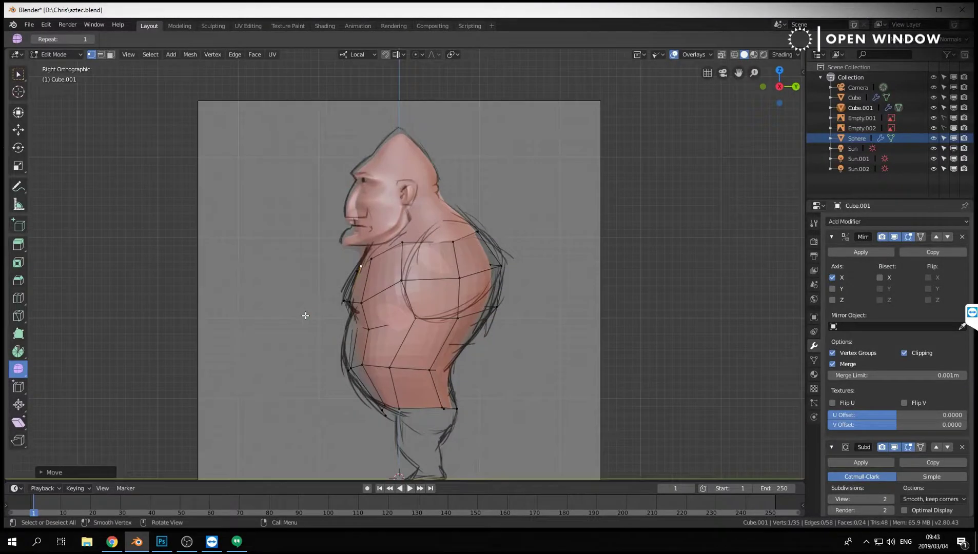
key(KP_1)
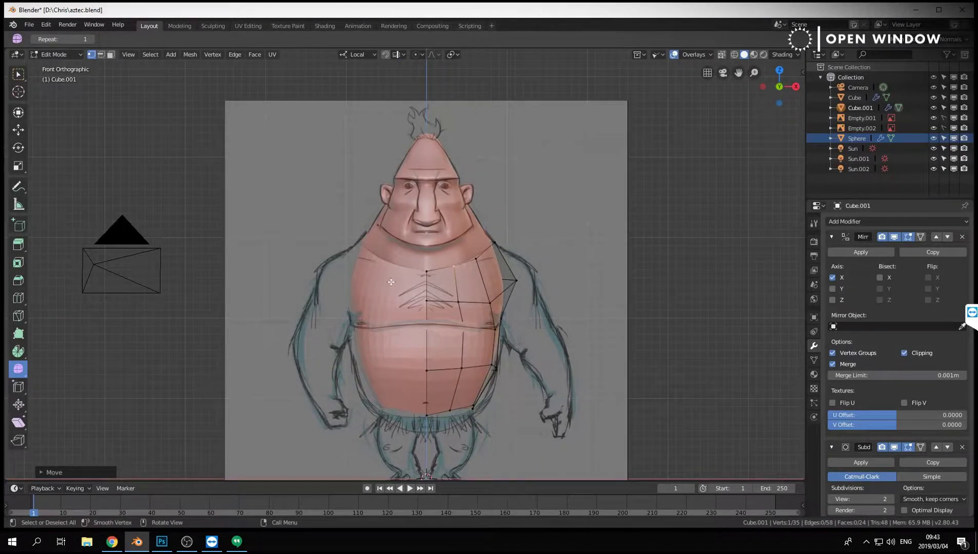
click(475, 260)
key(g)
click(483, 254)
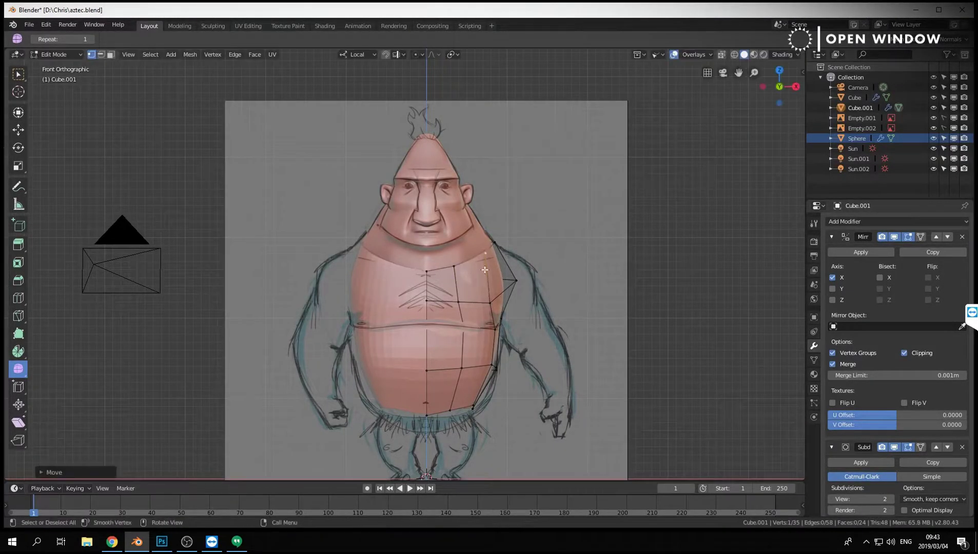
click(490, 302)
key(g)
click(501, 297)
In back view, move the two inner vertices of the shoulder-blade row outward to widen the upper back.
key(ctrl+KP_1)
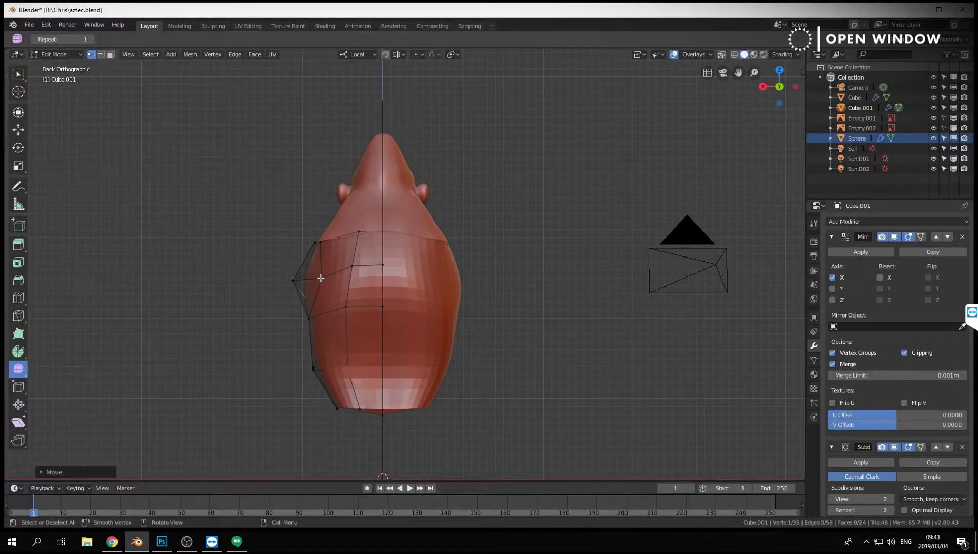
click(320, 278)
key(g)
click(300, 276)
click(353, 265)
key(g)
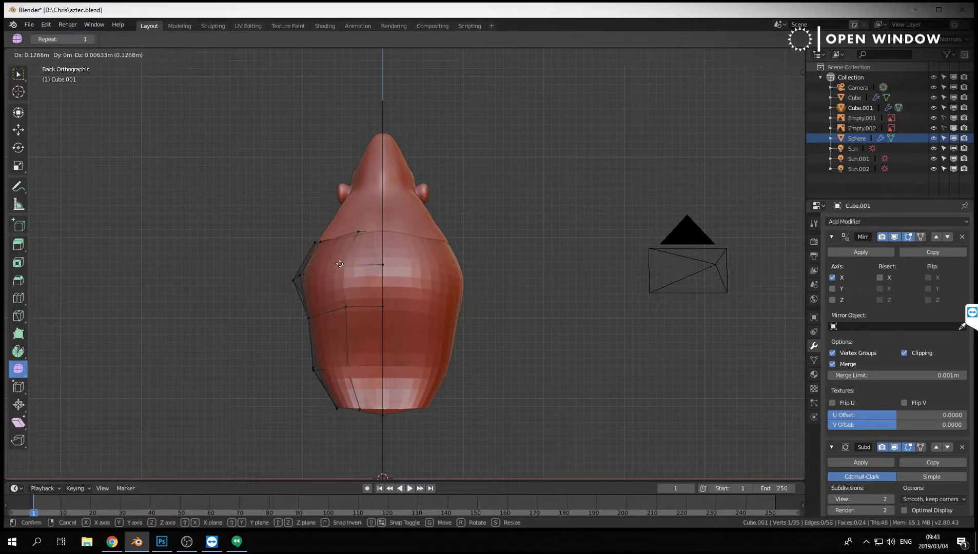
click(331, 268)
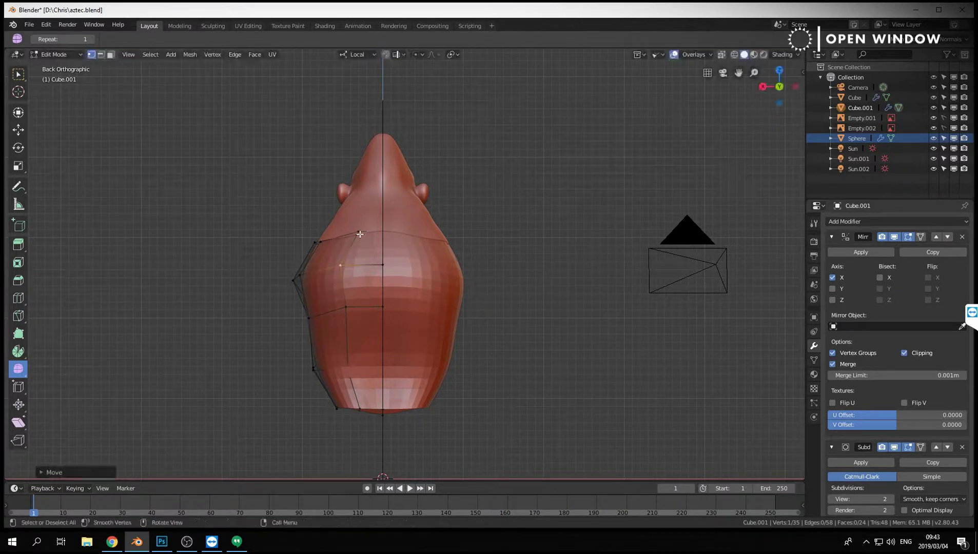
Move the mid-back vertex and the inner vertex of the top back edge outward in line with the row between them.
click(347, 307)
key(g)
click(334, 308)
click(358, 233)
key(g)
click(343, 236)
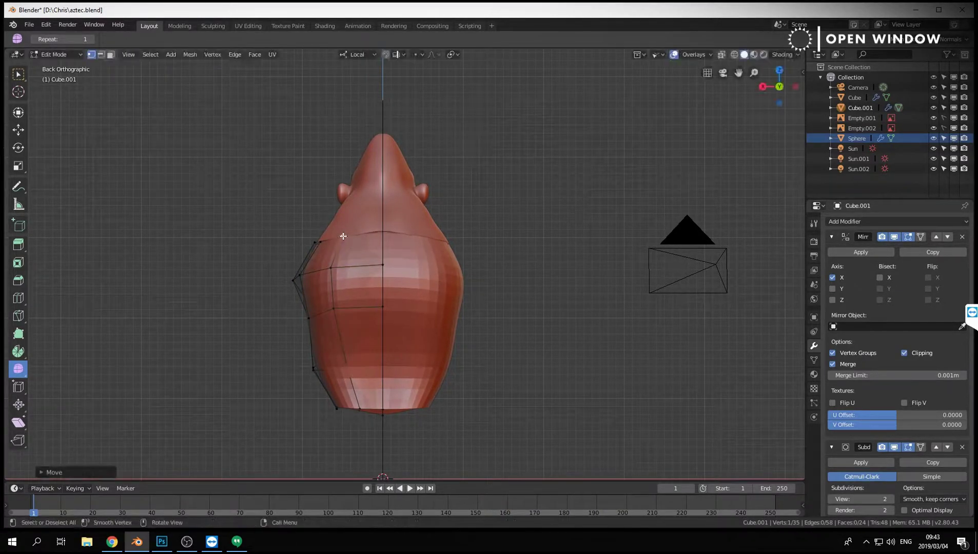
Select the four faces on the torso's upper side around the shoulder.
key(KP_1)
key(KP_3)
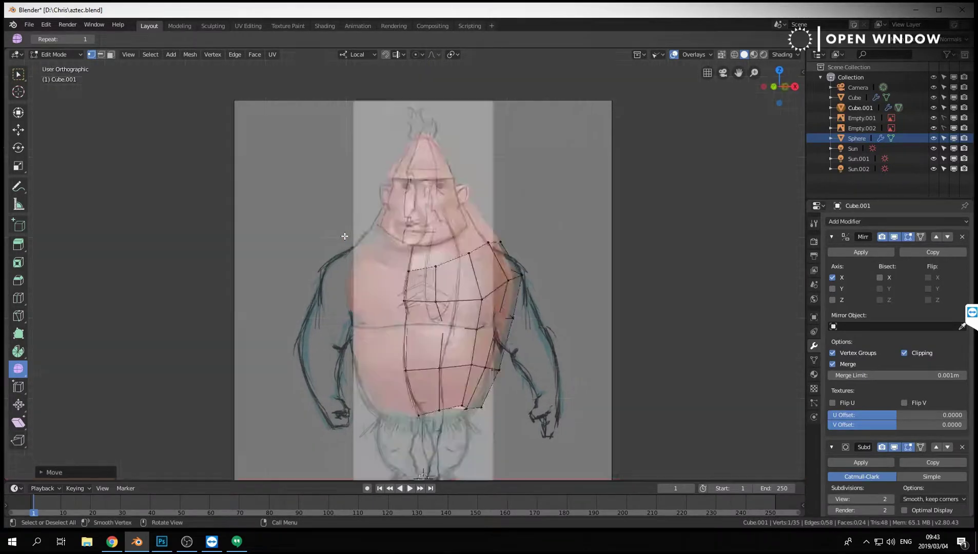
mouse_move(559, 294)
middle_down()
mouse_move(516, 326)
mouse_move(388, 360)
mouse_move(439, 322)
mouse_move(415, 322)
middle_up()
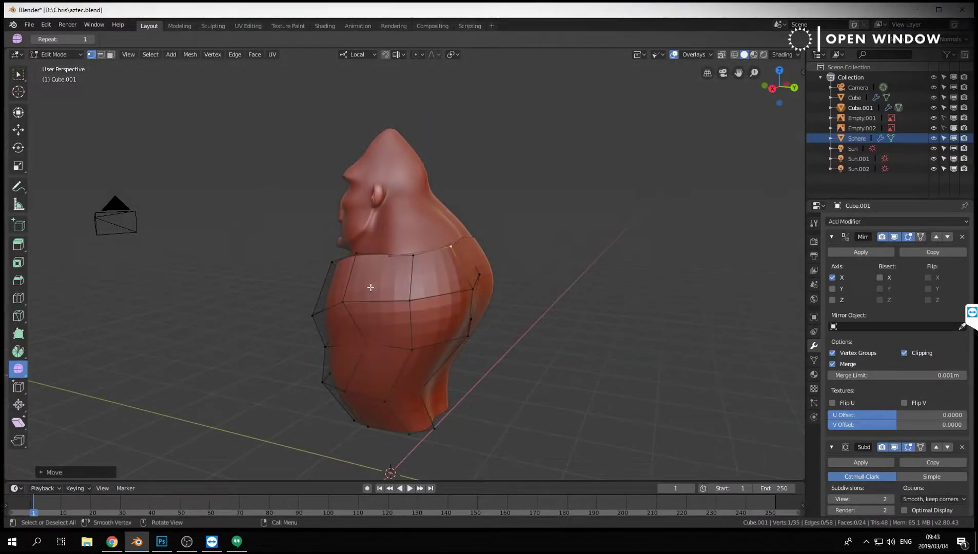
middle_drag(371, 287, 405, 285)
middle_drag(478, 265, 435, 265)
key(3)
click(434, 264)
shift+click(395, 269)
shift+click(398, 320)
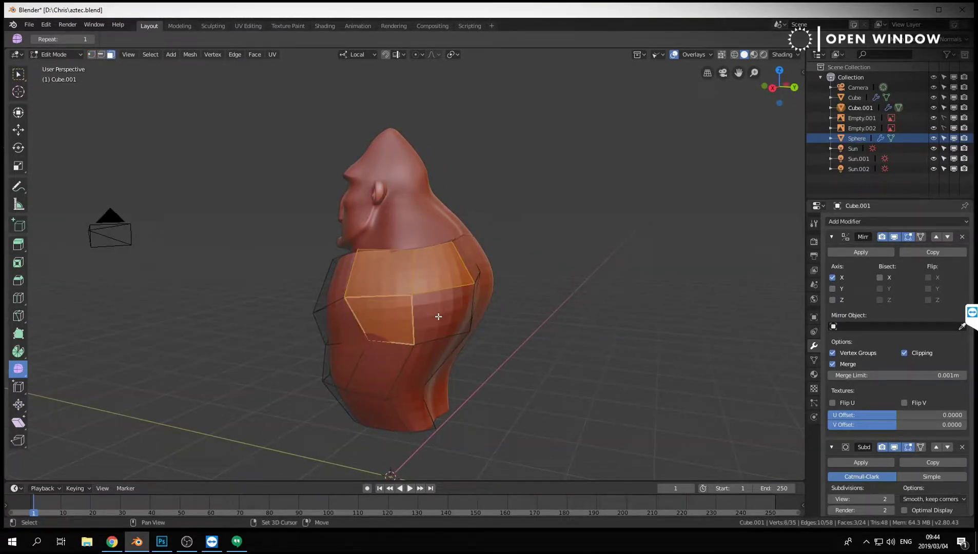
shift+click(437, 318)
middle_drag(519, 283, 484, 284)
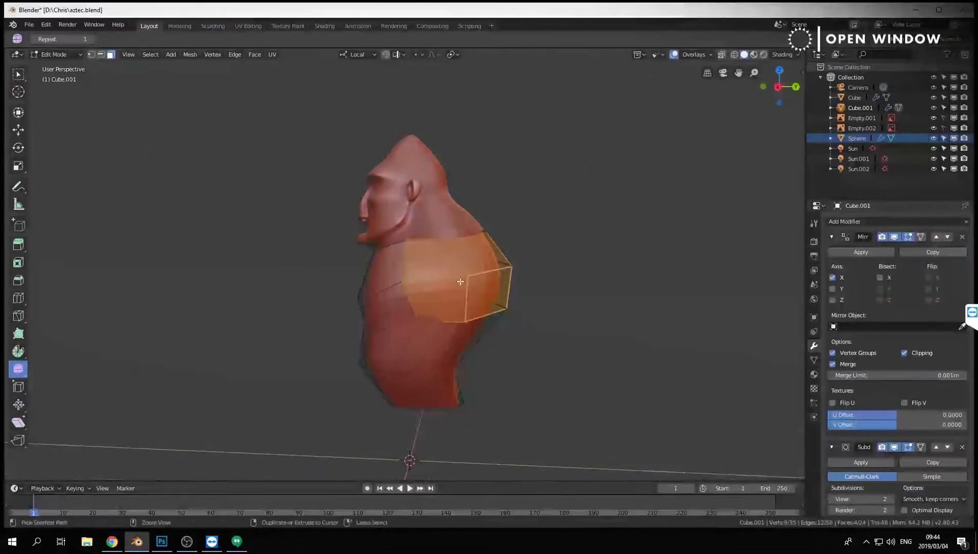
Add a single vertical loop cut, left centred, through the faces on the torso's side.
key(ctrl+r)
click(484, 284)
right_click(485, 284)
In side view, move the three shoulder vertices behind the new loop backward toward the sketched back outline.
key(KP_1)
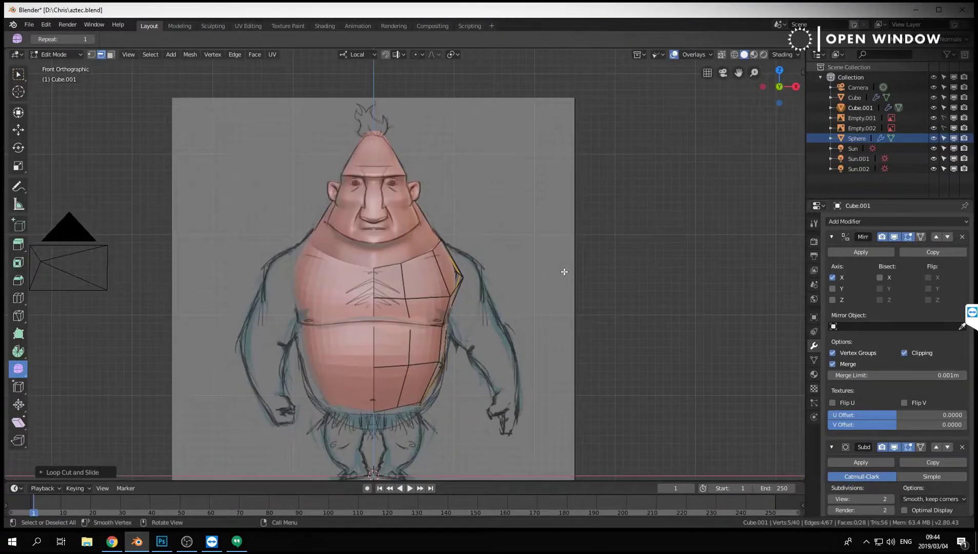
key(KP_3)
key(1)
click(461, 241)
key(g)
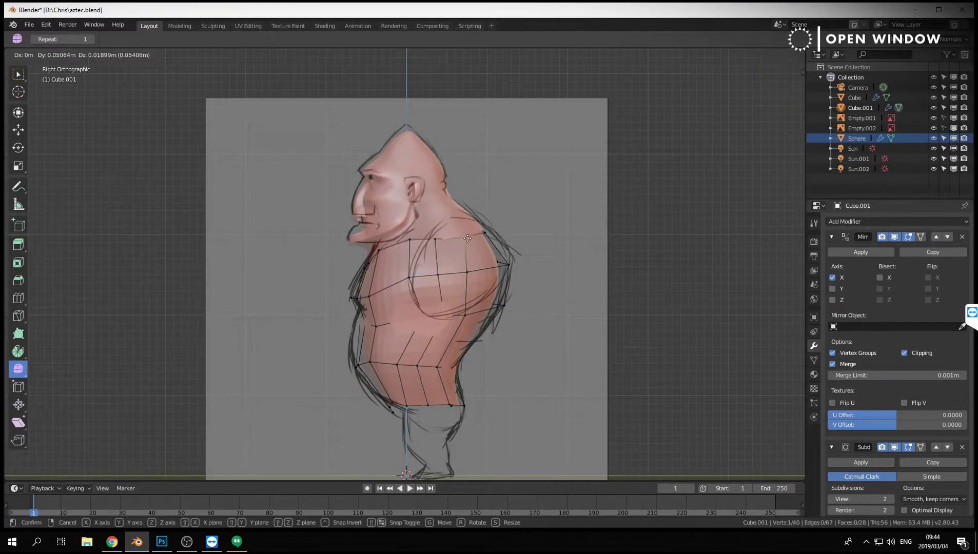
click(468, 273)
click(468, 273)
key(g)
click(498, 265)
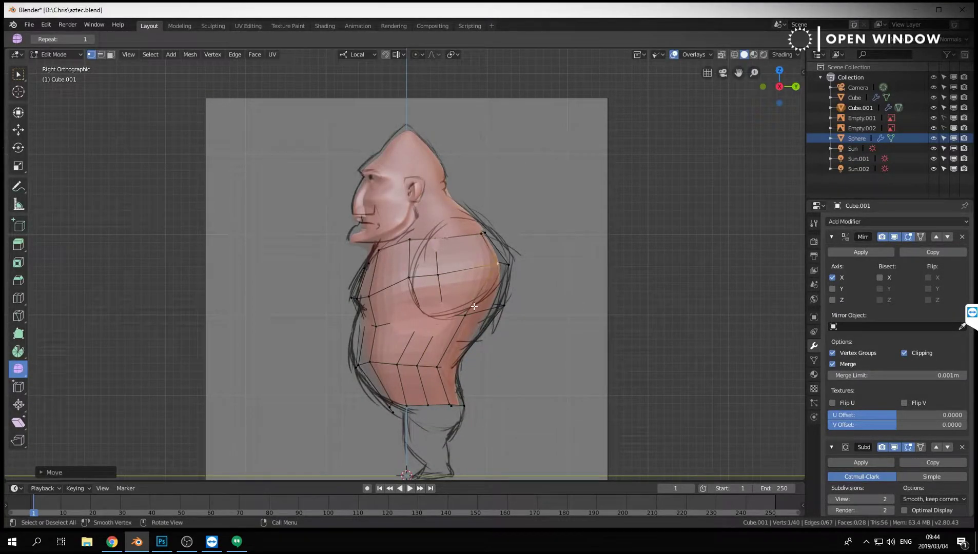
click(467, 314)
key(g)
click(492, 307)
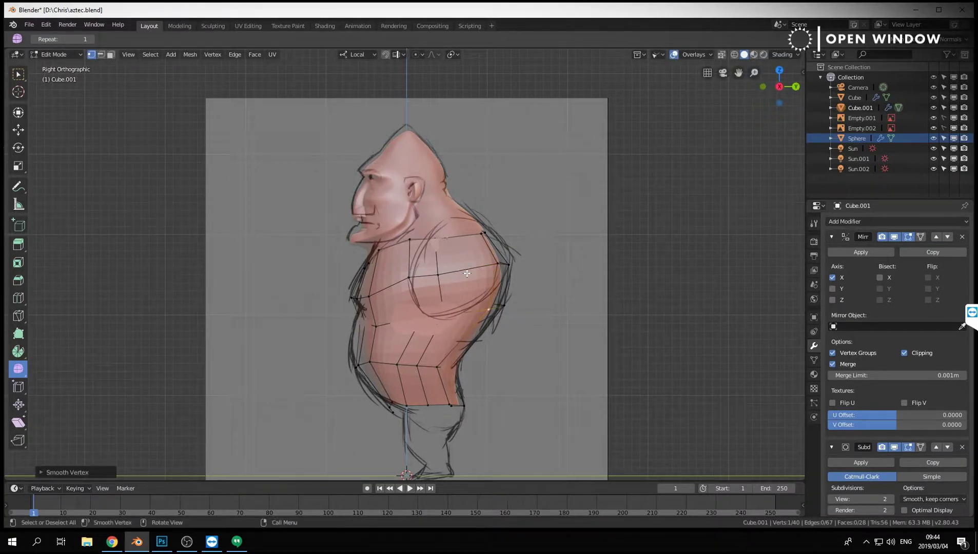
Move the new loop's middle and upper shoulder vertices backward to space out the shoulder faces.
click(448, 278)
key(g)
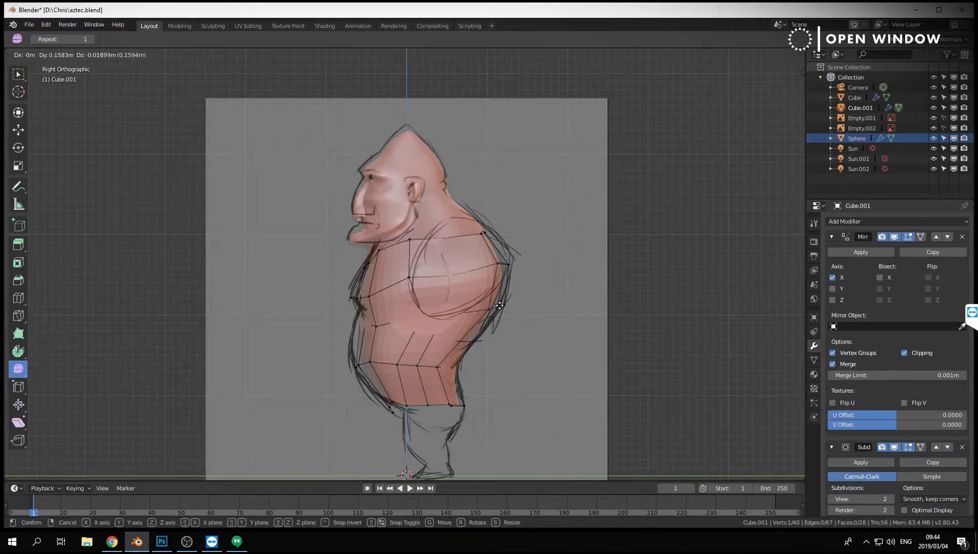
click(505, 302)
key(g)
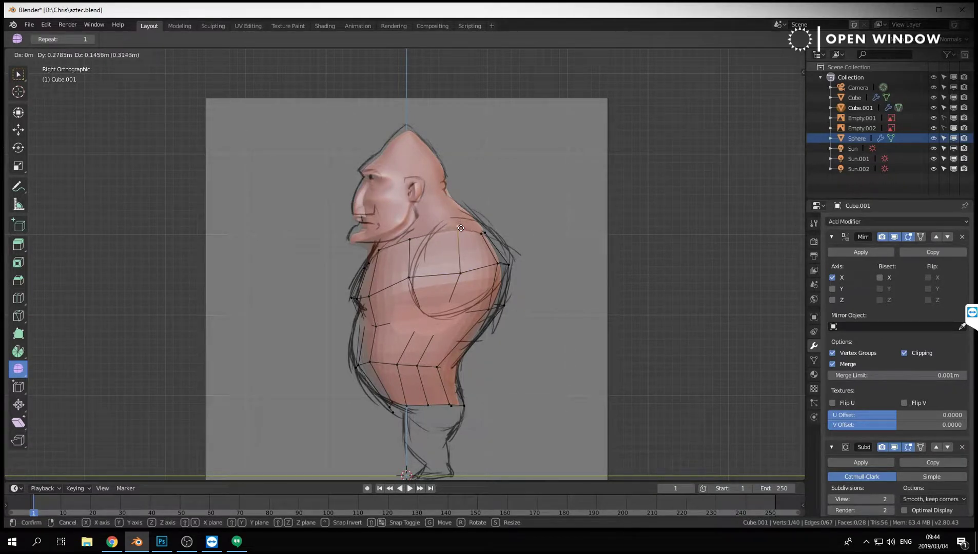
click(456, 234)
Adjust the loop's lower shoulder vertex and the one in front of it along the underside of the sketched shoulder circle.
click(449, 313)
key(g)
click(459, 313)
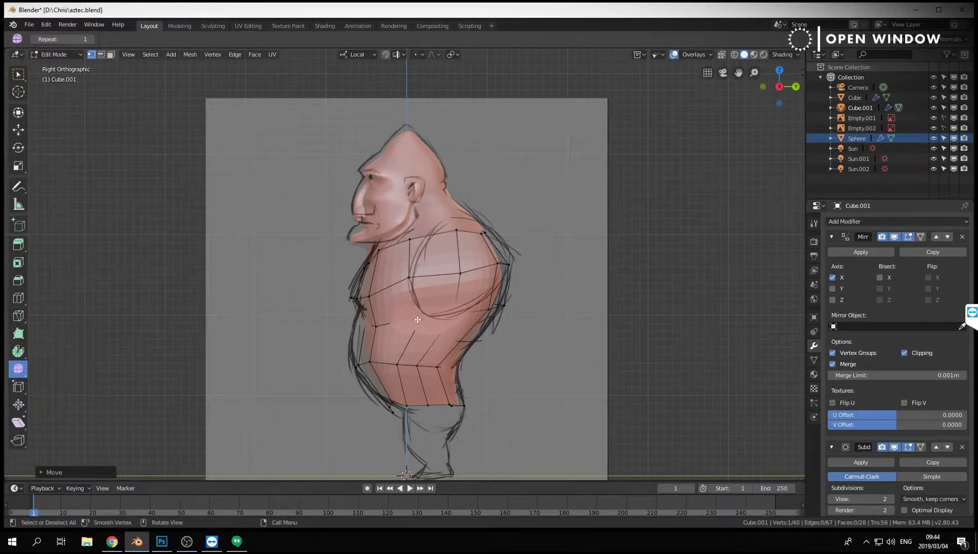
click(422, 317)
key(g)
click(425, 317)
Slide the torso's lower side vertices along their edges to even out the spacing around the waist.
middle_drag(436, 370, 462, 365)
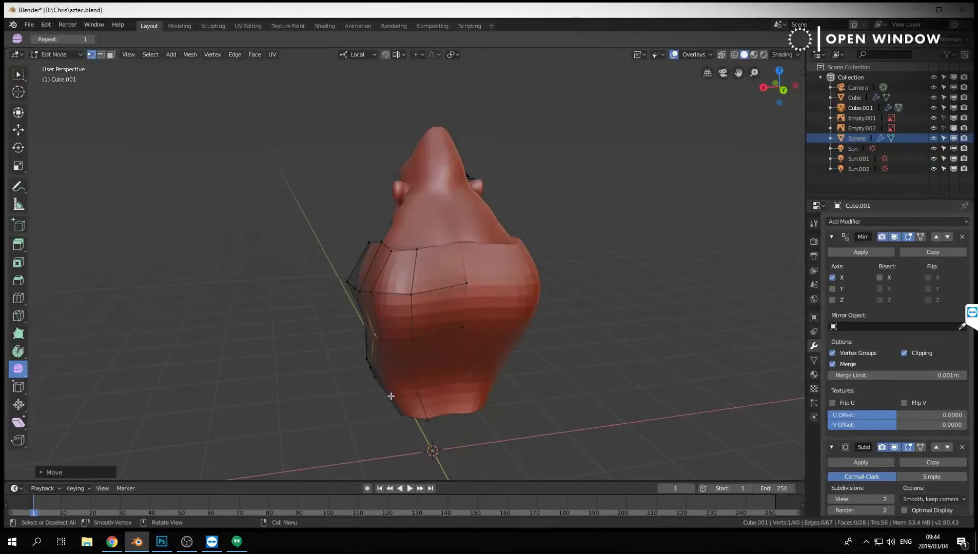
middle_drag(391, 396, 436, 272)
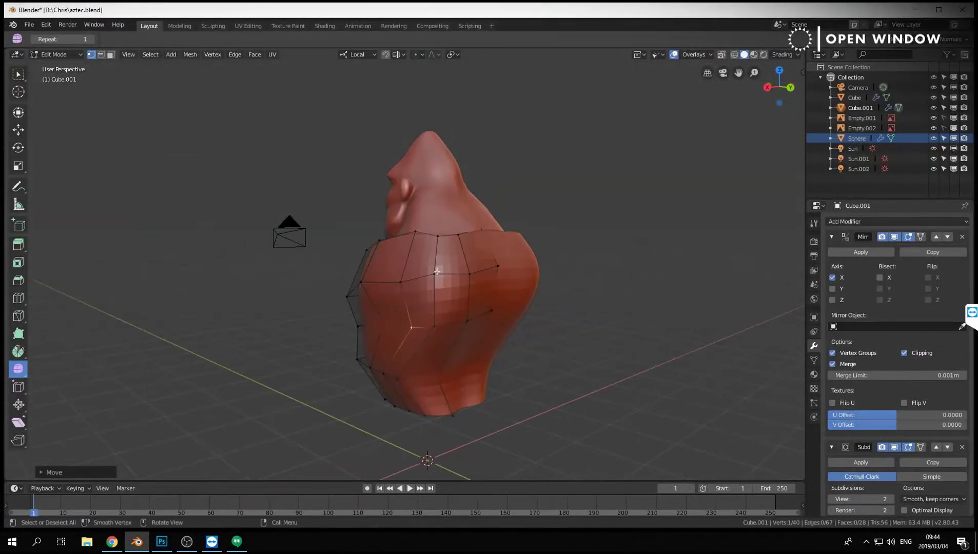
click(400, 380)
key(g)
key(g)
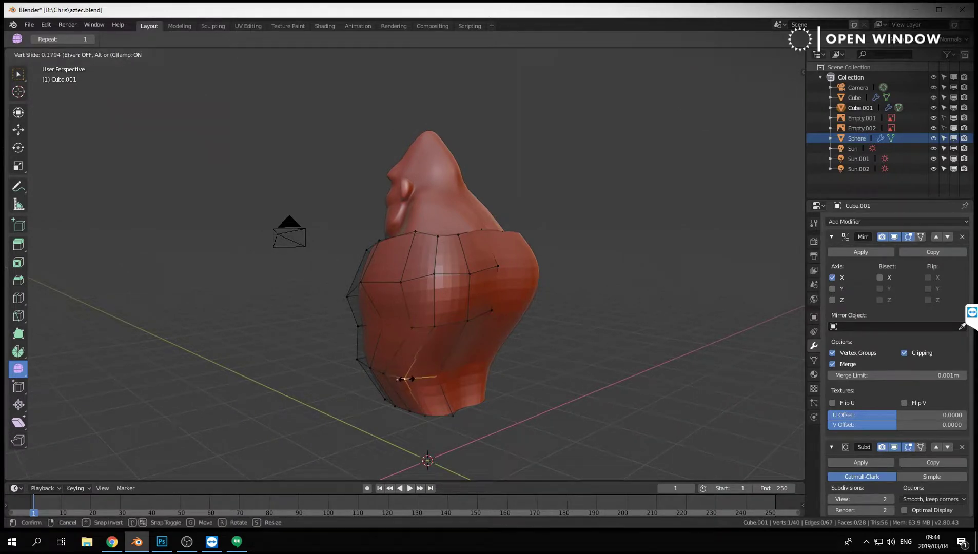
click(416, 379)
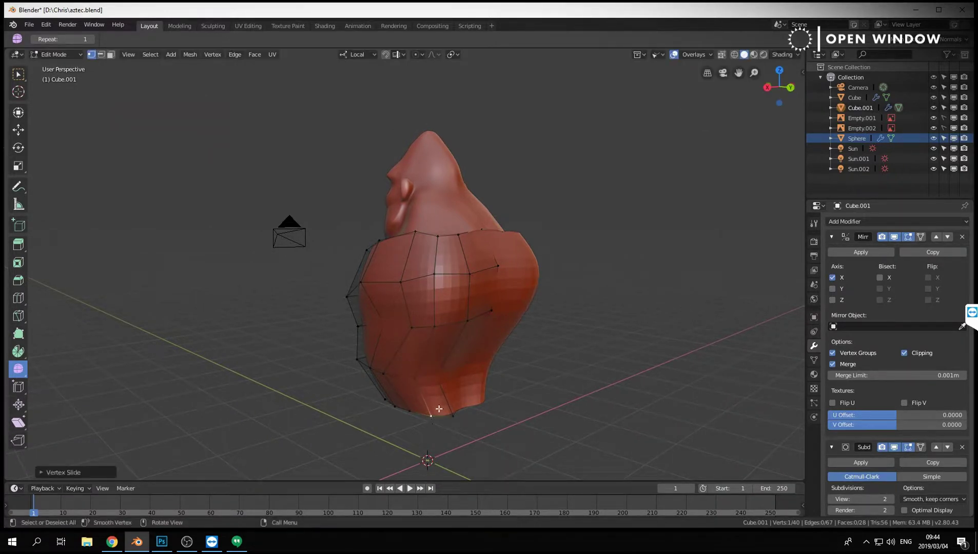
middle_drag(436, 408, 442, 379)
middle_drag(448, 337, 465, 327)
In side view, move the rear lower shoulder vertex slightly upward along the sketched shoulder circle.
key(KP_3)
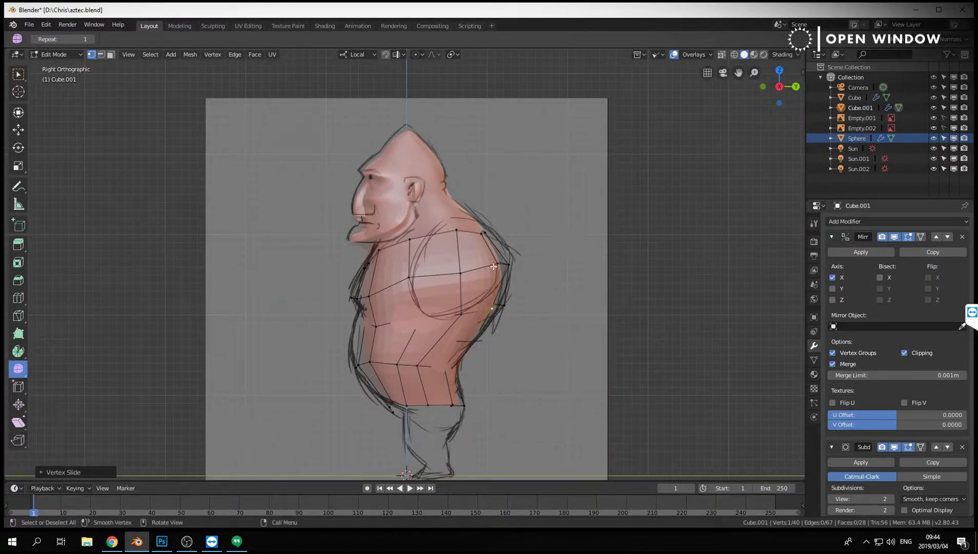
key(3)
click(474, 268)
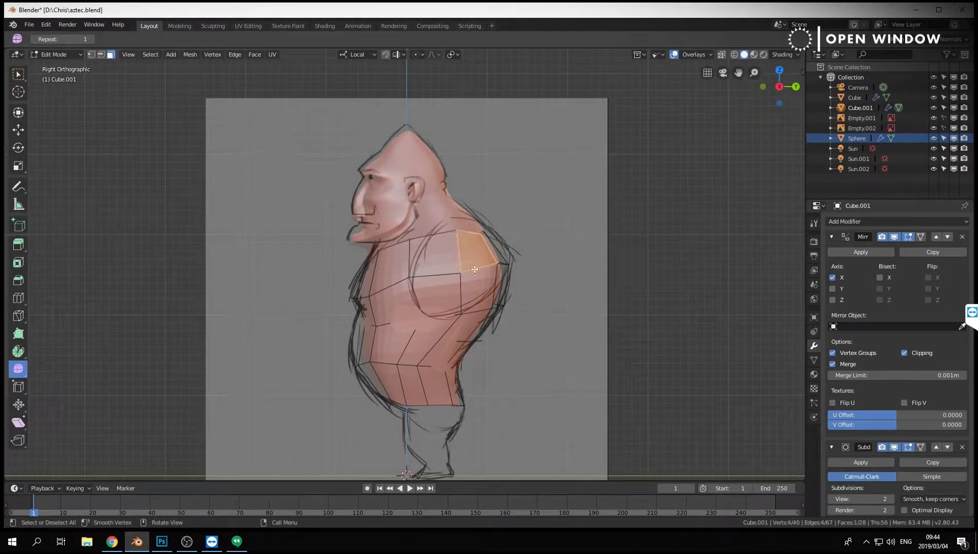
click(493, 307)
key(g)
click(491, 301)
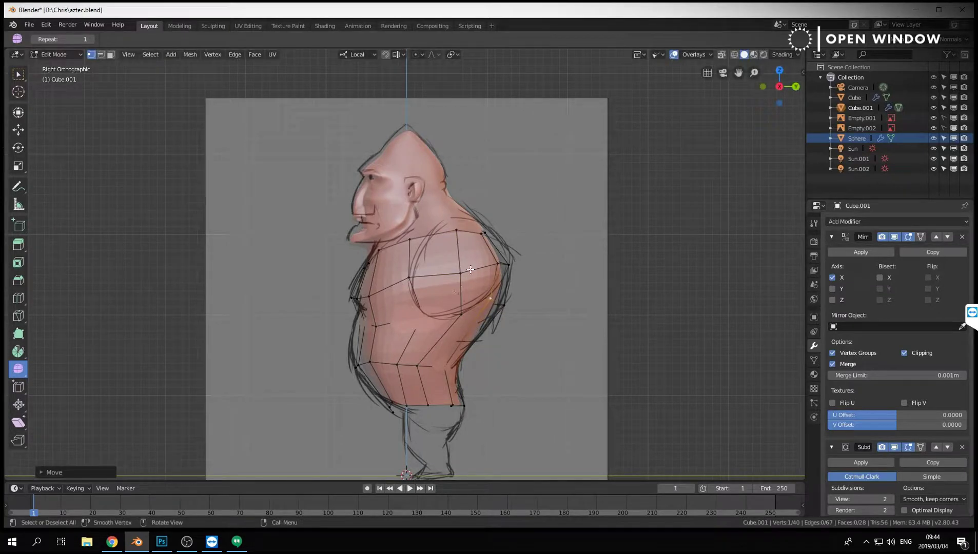
Select the four shoulder faces inside the sketched circle and extrude them outward in front view to start the arm.
click(412, 238)
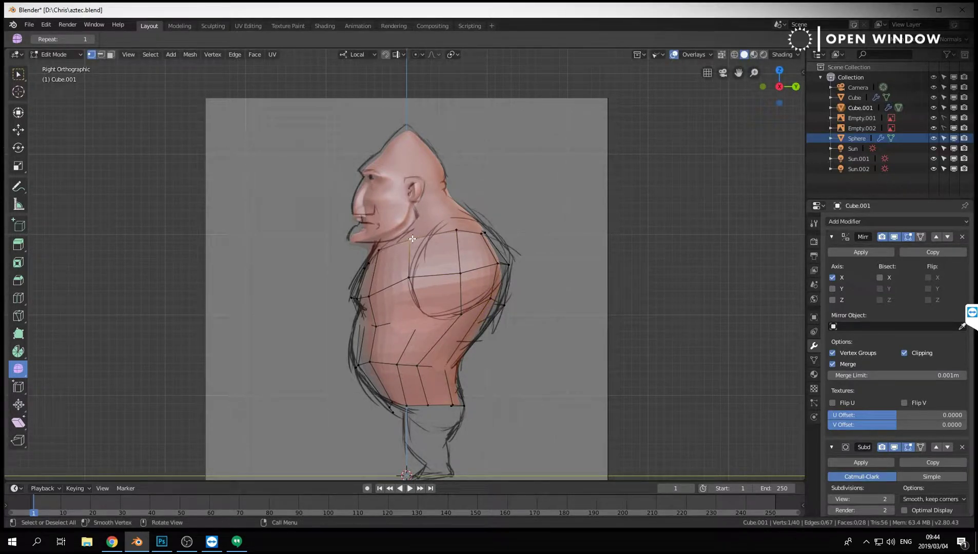
key(3)
click(469, 247)
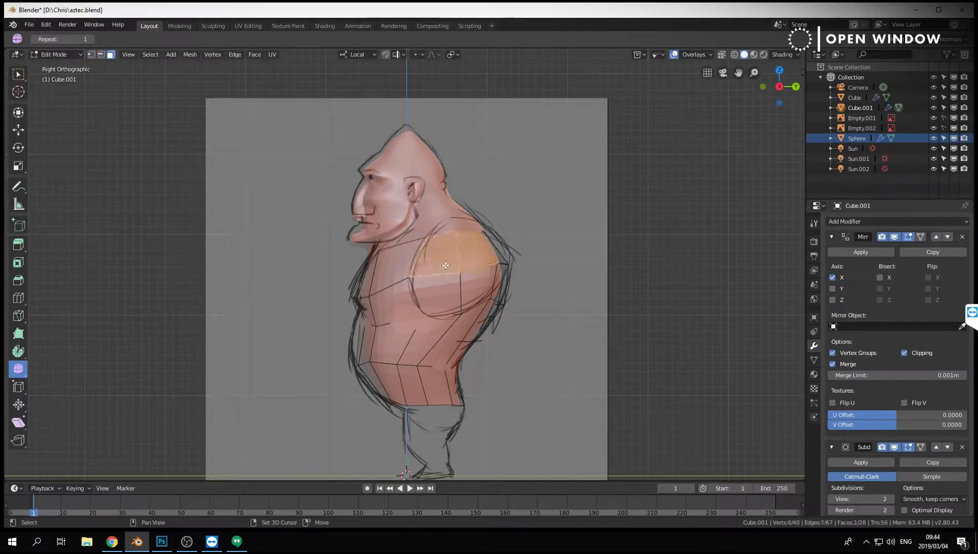
shift+click(437, 296)
shift+click(473, 282)
key(KP_1)
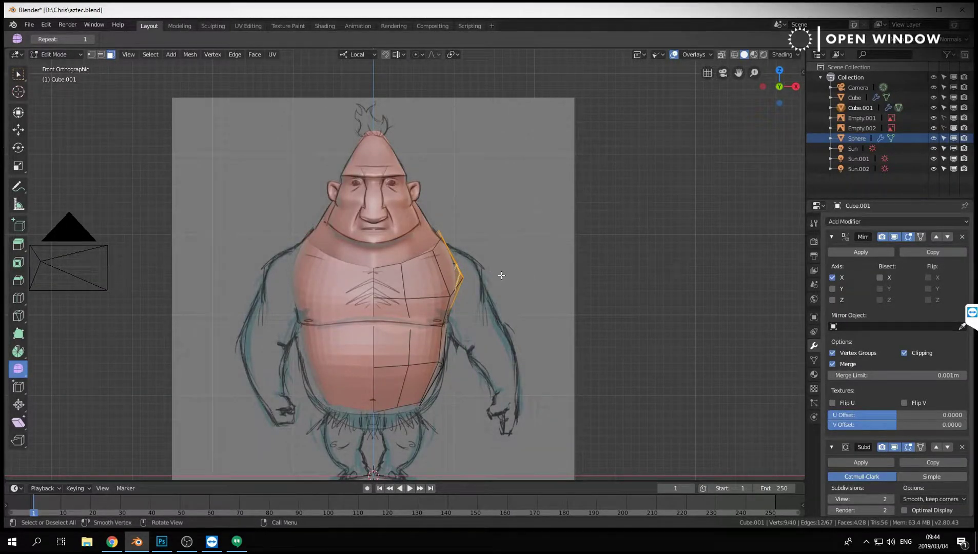
key(e)
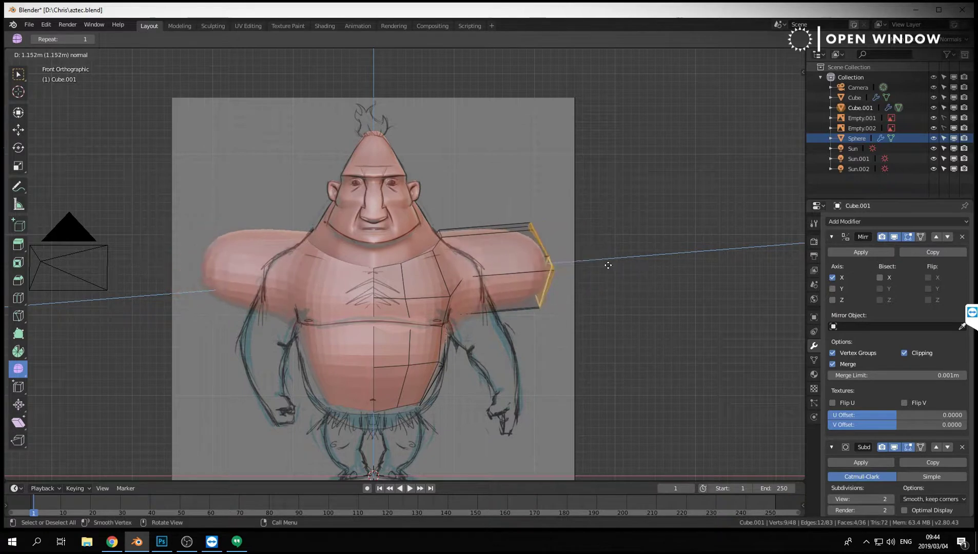
click(565, 262)
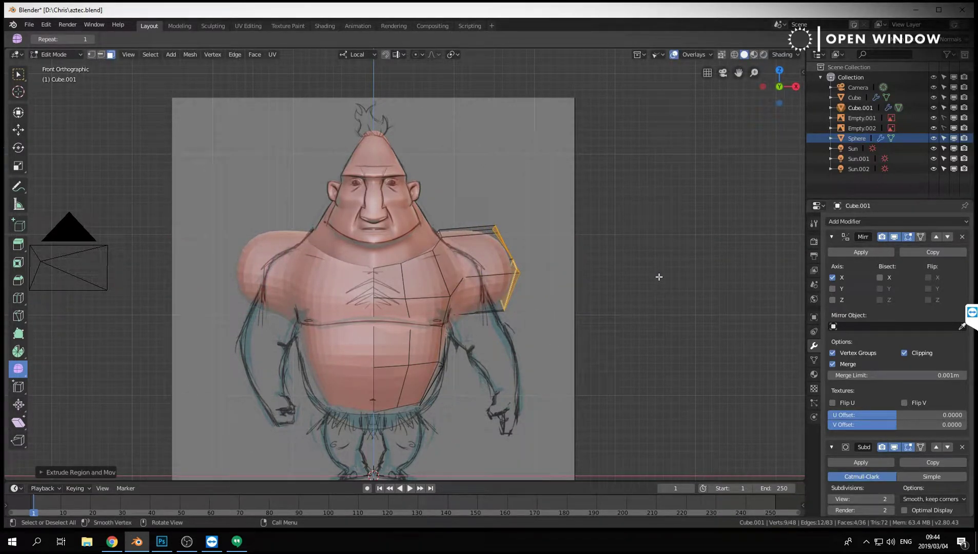
Scale down the extruded arm end and flatten it along the X axis.
key(s)
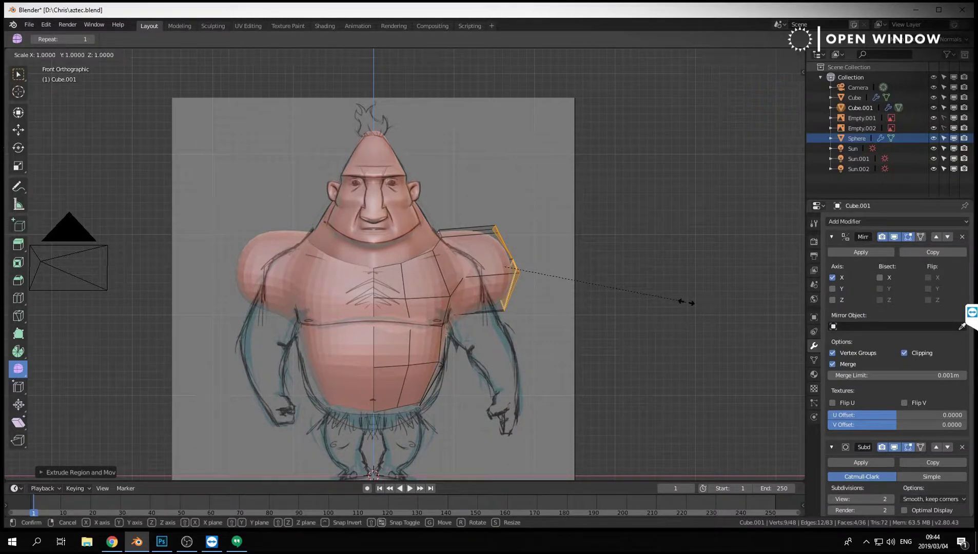
click(637, 287)
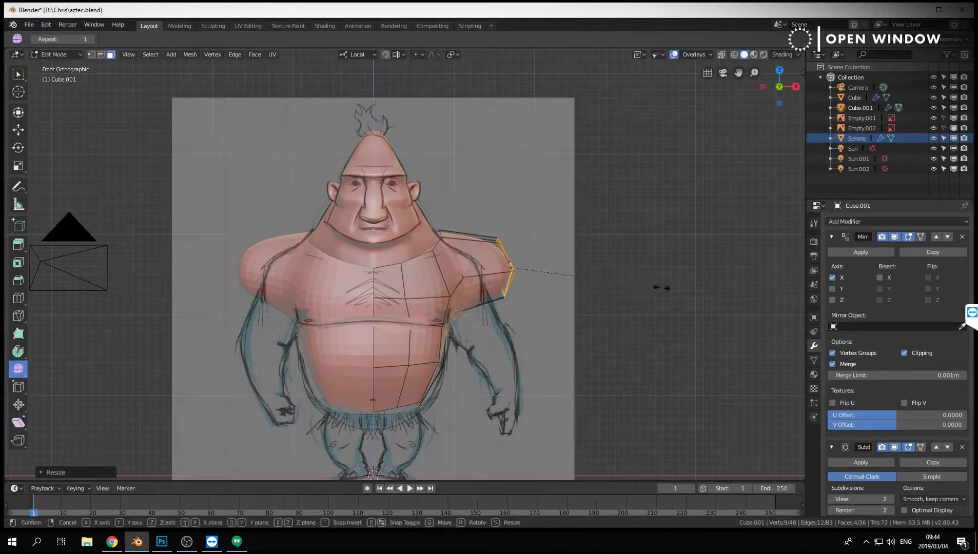
key(s)
key(x)
key(x)
click(521, 265)
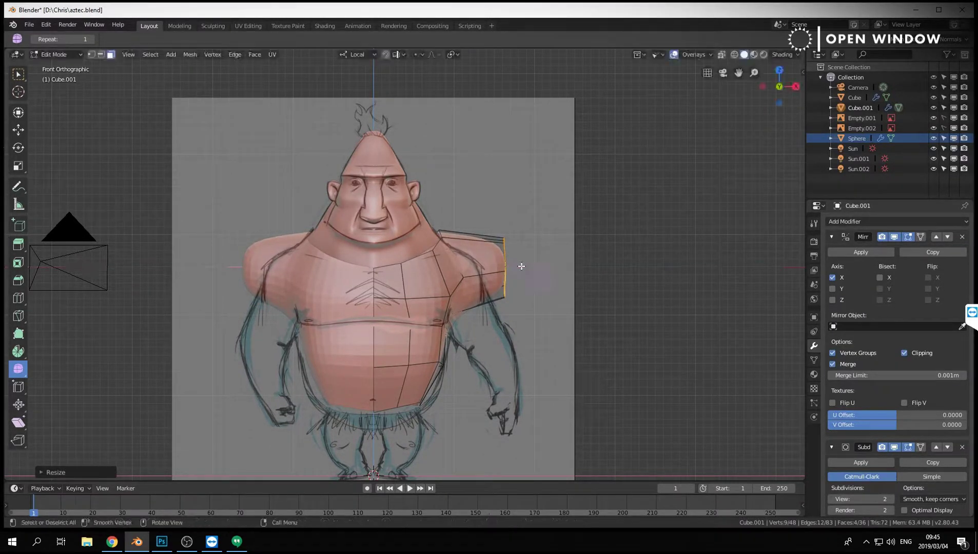
Try pulling the arm end far outward and adding a loop cut midway along the arm, and undo both.
key(g)
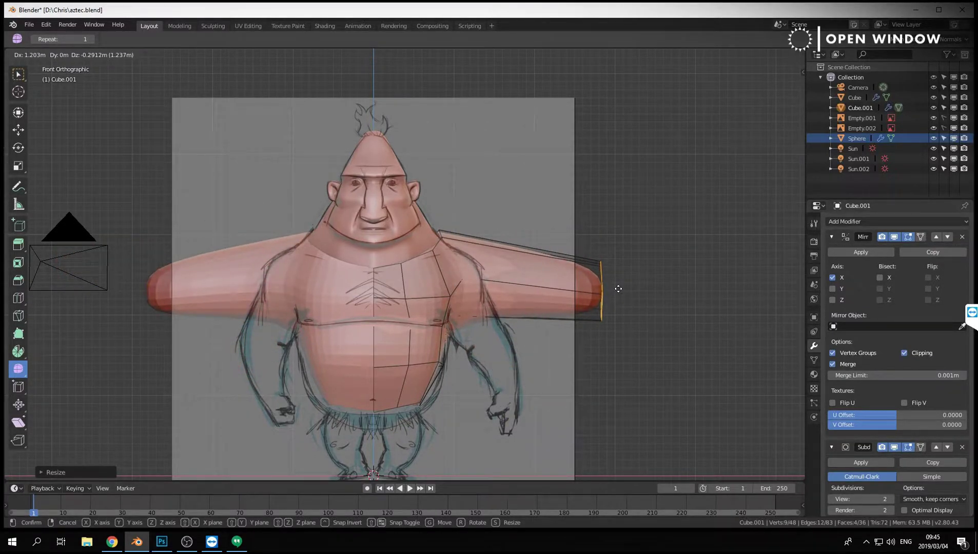
click(684, 273)
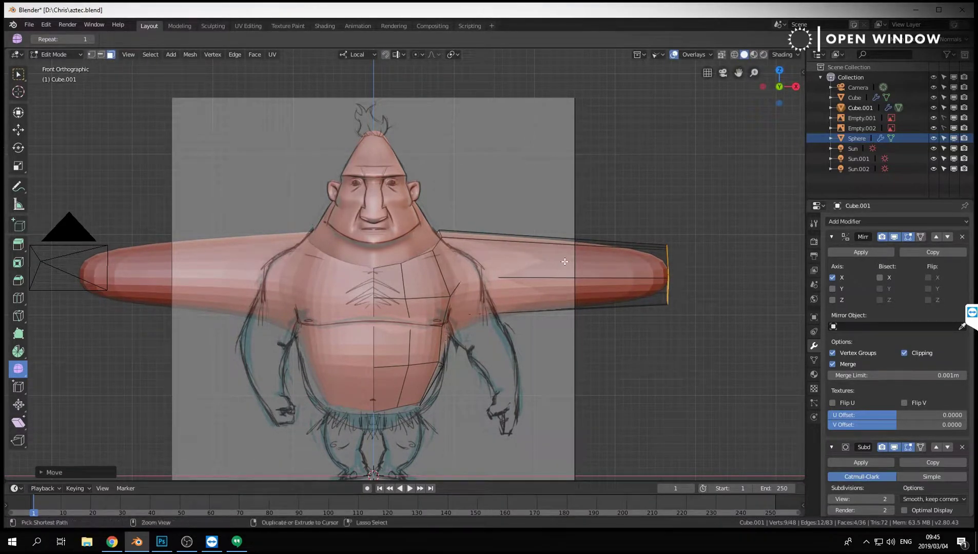
key(ctrl+r)
click(555, 251)
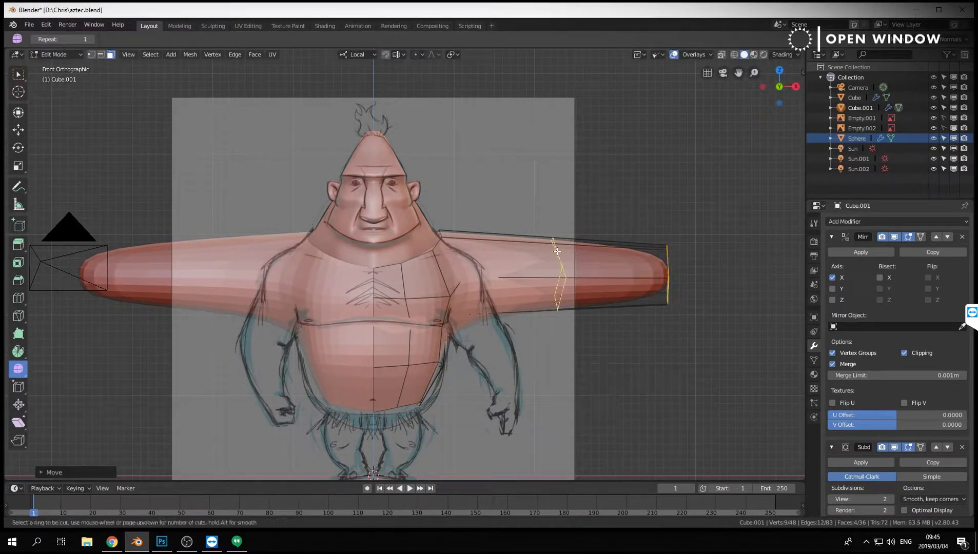
click(557, 251)
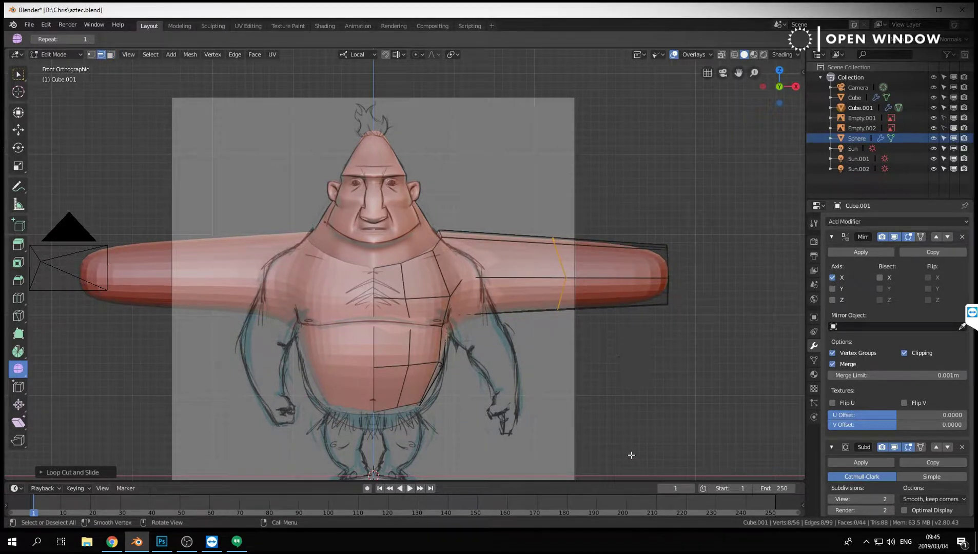
key(ctrl+z)
key(ctrl+z)
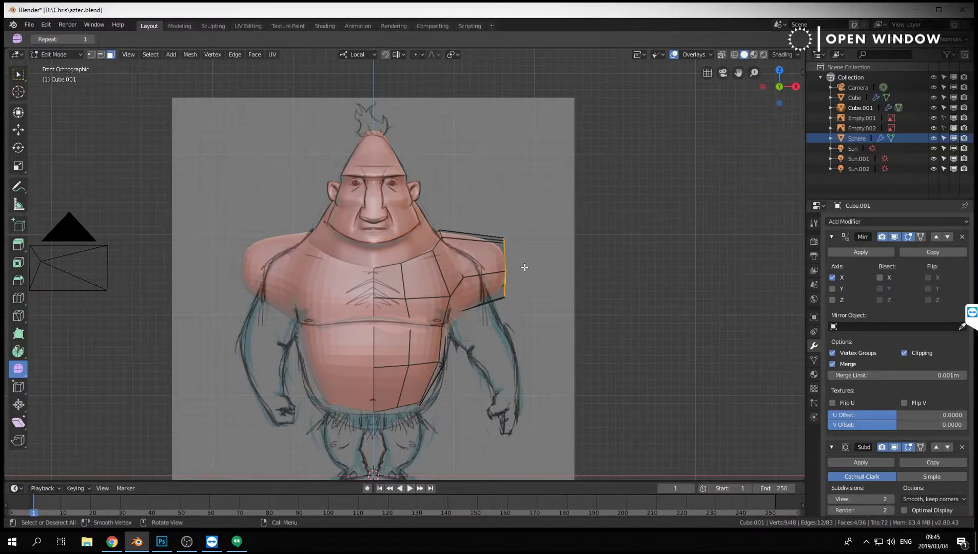
In front view, move the outer chest vertex beside the armpit inward toward the chest.
scroll(524, 267, up, 4)
middle_drag(600, 295, 531, 304)
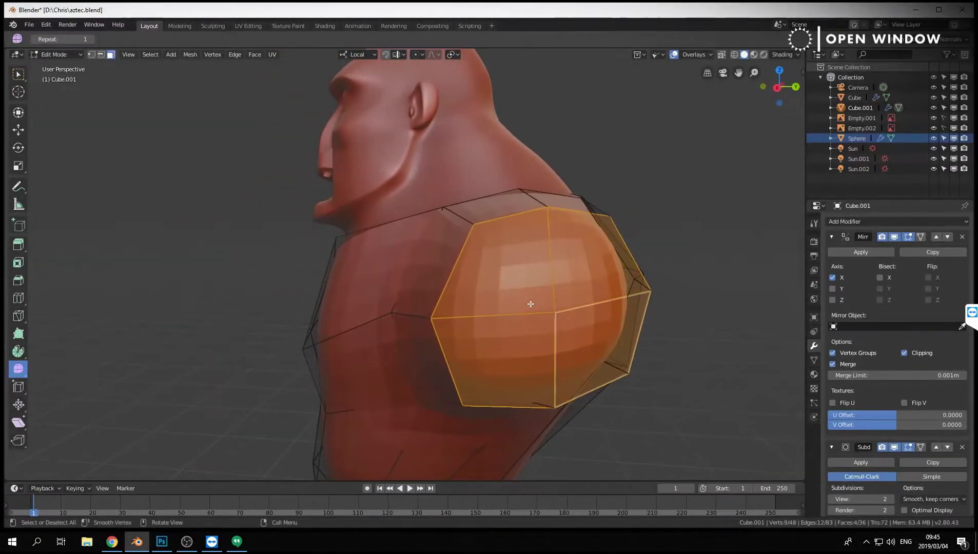
key(KP_1)
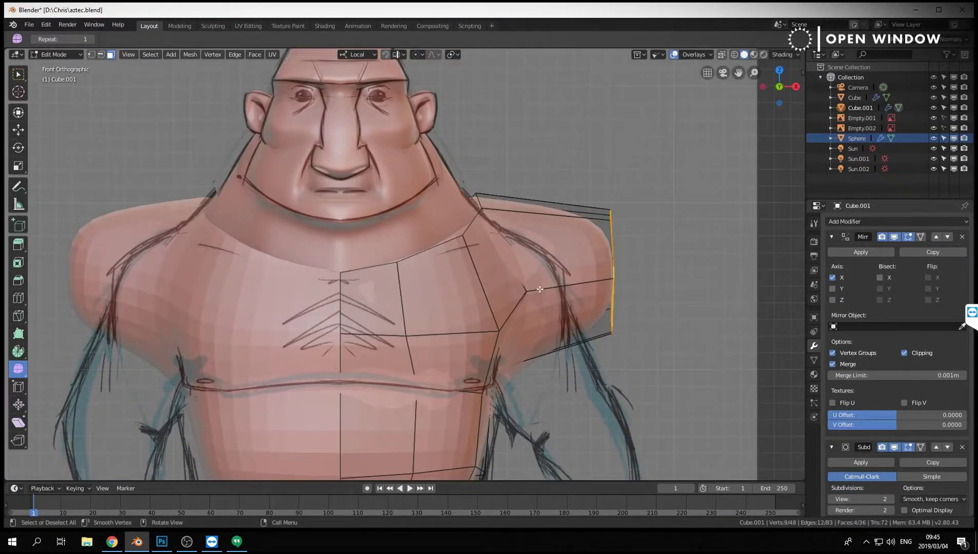
key(1)
click(502, 333)
key(g)
click(477, 331)
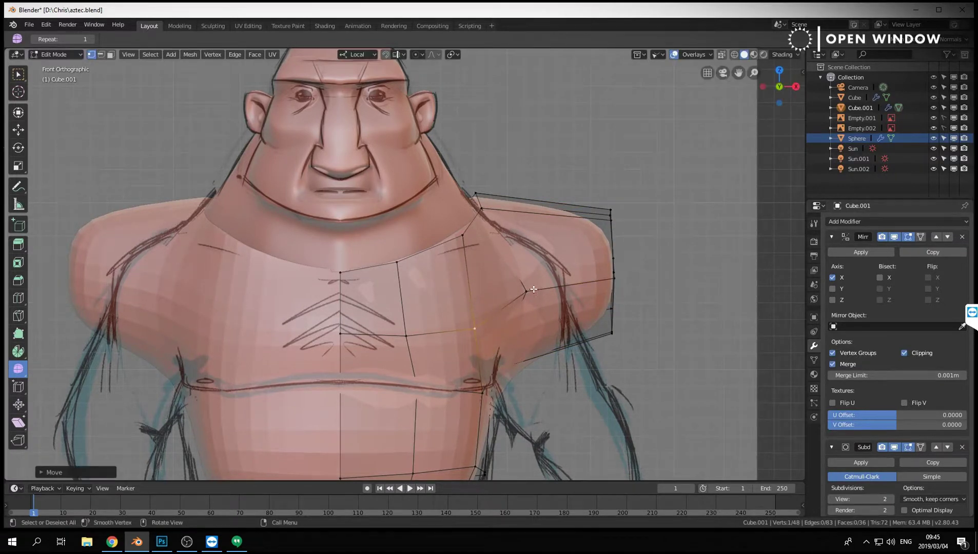
Move the front middle shoulder vertex inward and down, and shift the outer chest vertex further toward the chest.
click(529, 291)
key(g)
click(504, 302)
key(g)
click(498, 328)
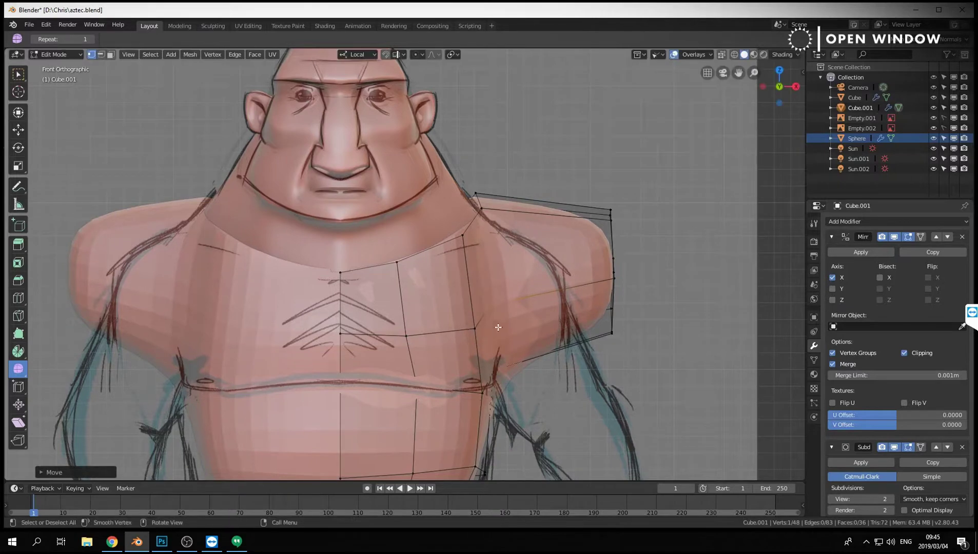
key(g)
click(457, 330)
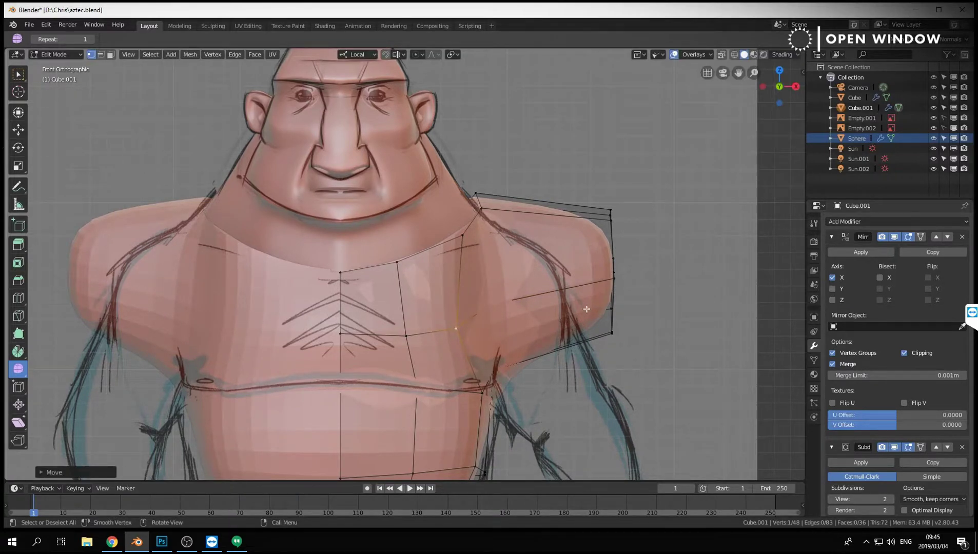
Slide the vertical upper-back edge beside the spine sideways to even out the back faces.
middle_drag(587, 308, 414, 288)
scroll(503, 318, up, 2)
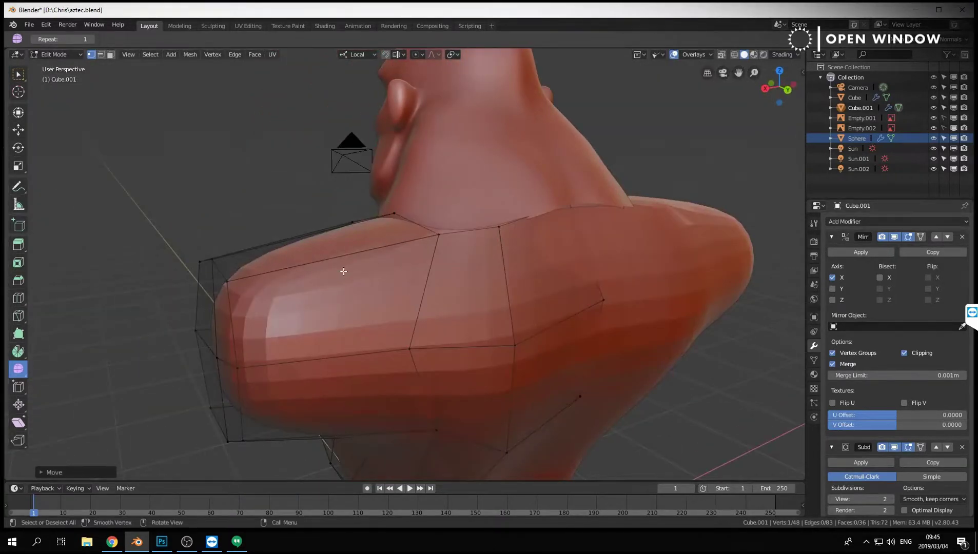
middle_drag(343, 271, 330, 321)
scroll(306, 310, down, 3)
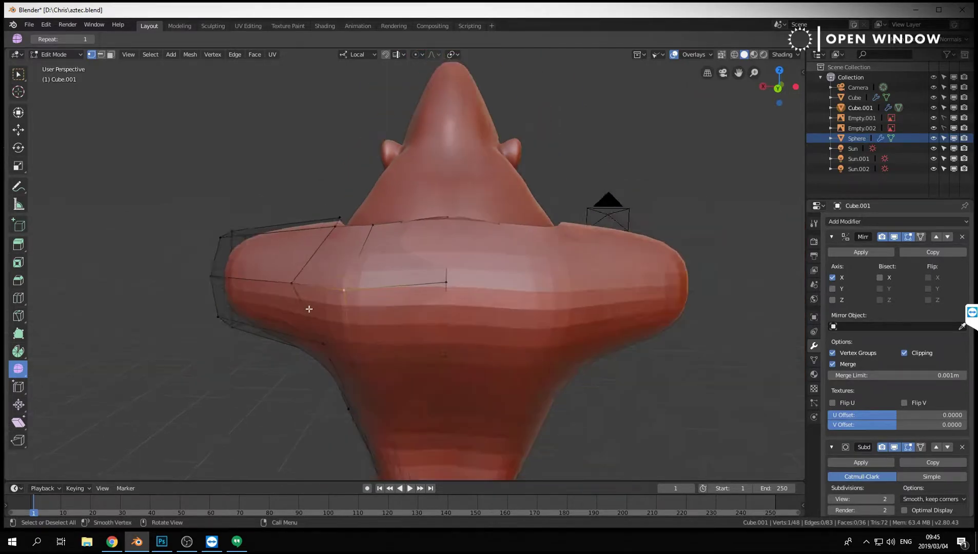
click(369, 342)
key(g)
key(g)
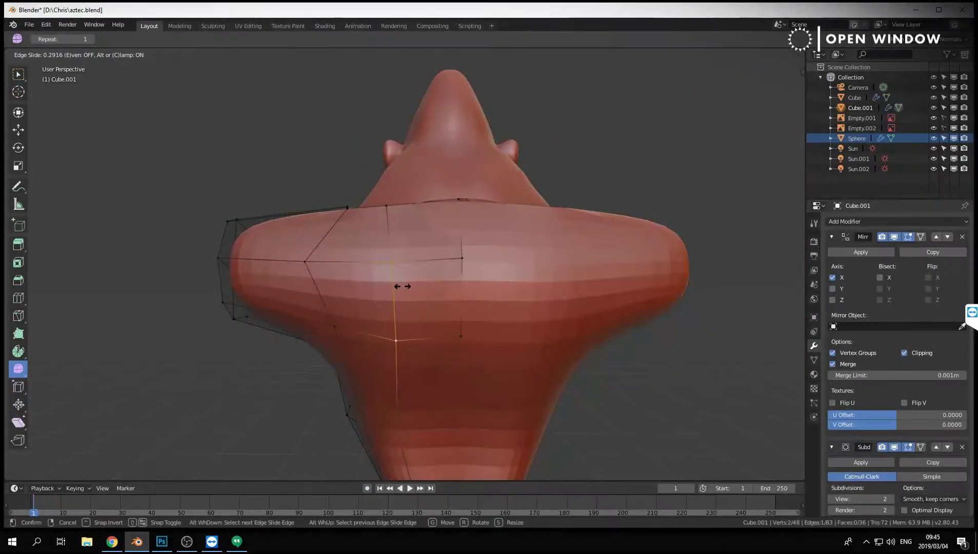
click(383, 287)
Select the two faces under the arm stub, try smoothing their vertices, undo the smoothing and clear the selection.
middle_drag(379, 286, 591, 369)
key(3)
click(539, 225)
shift+click(491, 225)
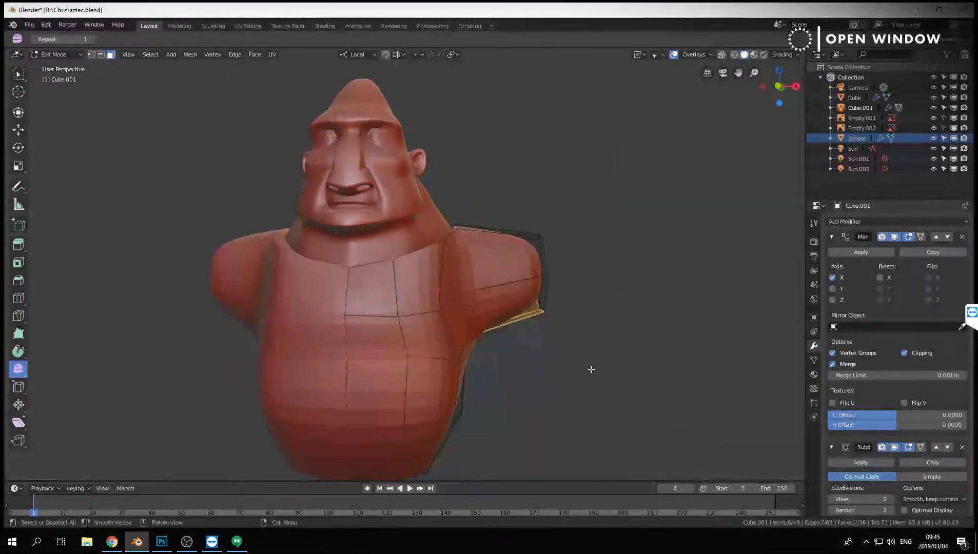
middle_drag(553, 276, 540, 258)
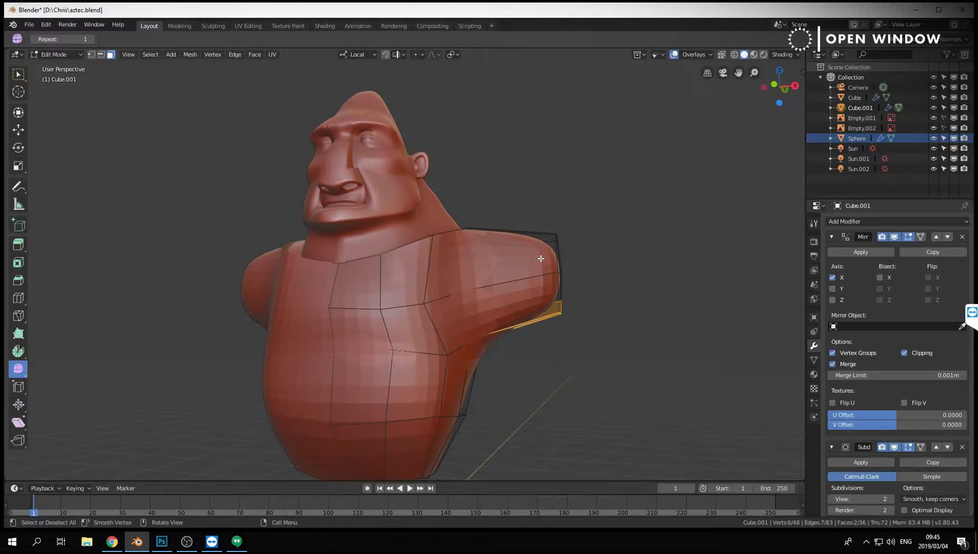
middle_drag(428, 224, 423, 244)
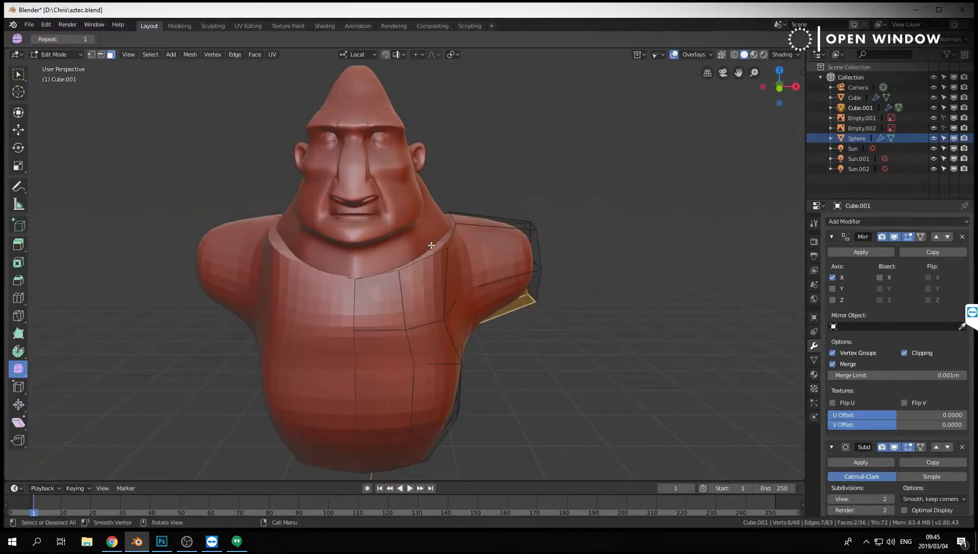
key(KP_1)
scroll(561, 302, up, 3)
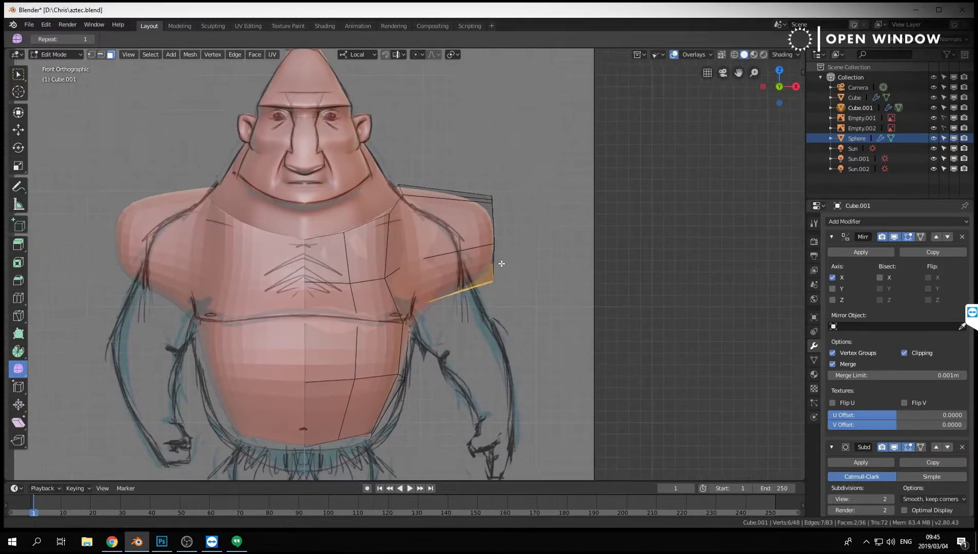
drag(517, 207, 493, 280)
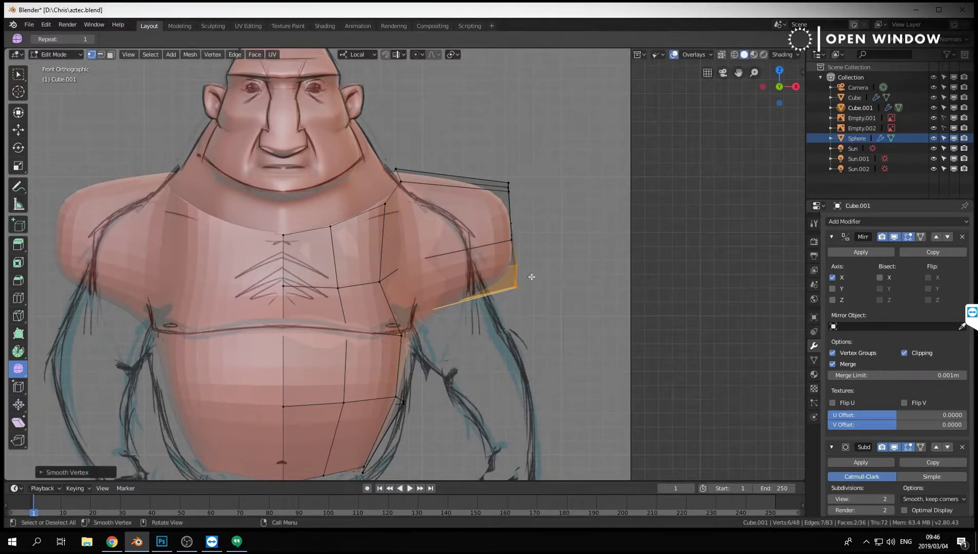
key(ctrl+z)
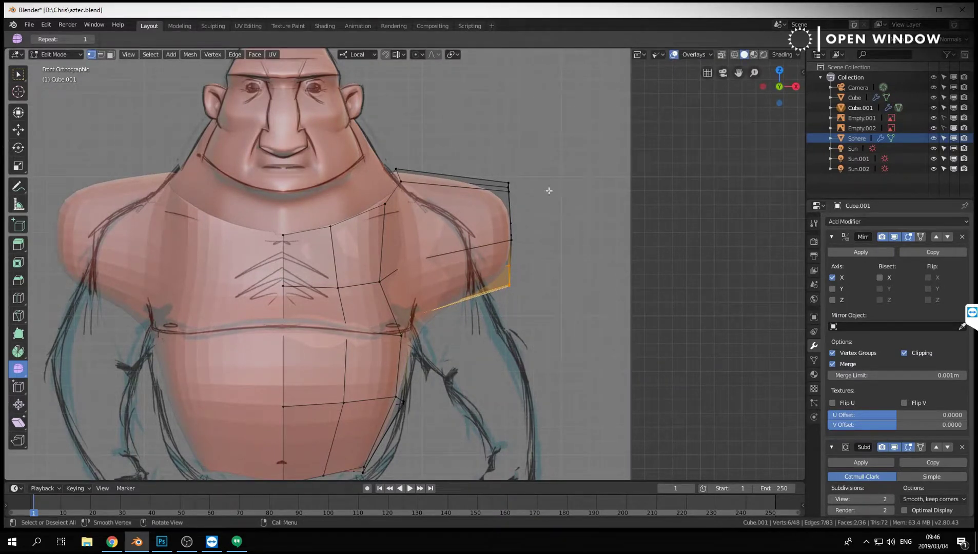
drag(496, 288, 491, 305)
key(a)
key(a)
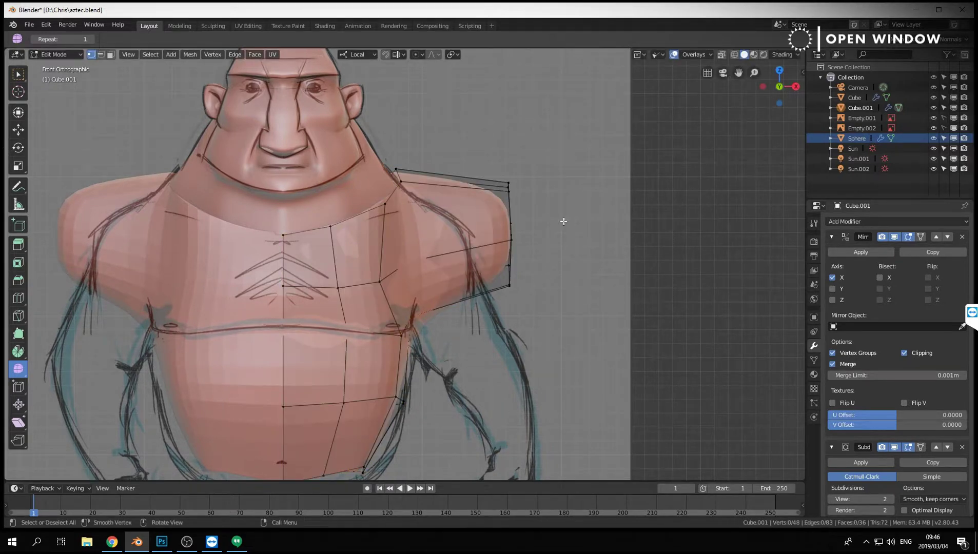
key(b)
drag(564, 142, 473, 327)
key(g)
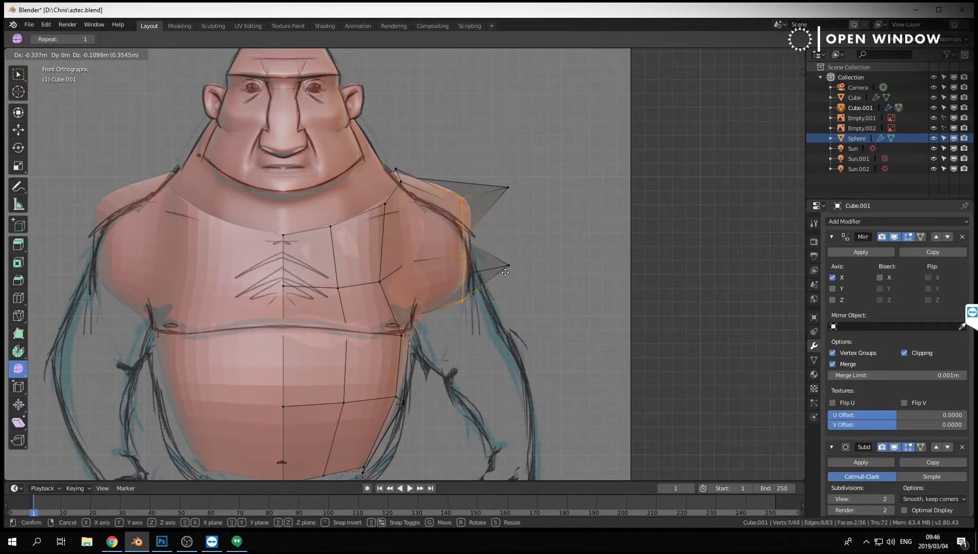
click(511, 274)
In front-view wireframe, select the arm stub's end vertices, move them inward to the sketched shoulder outline, then scale and lower them to fit.
key(z)
click(443, 284)
key(a)
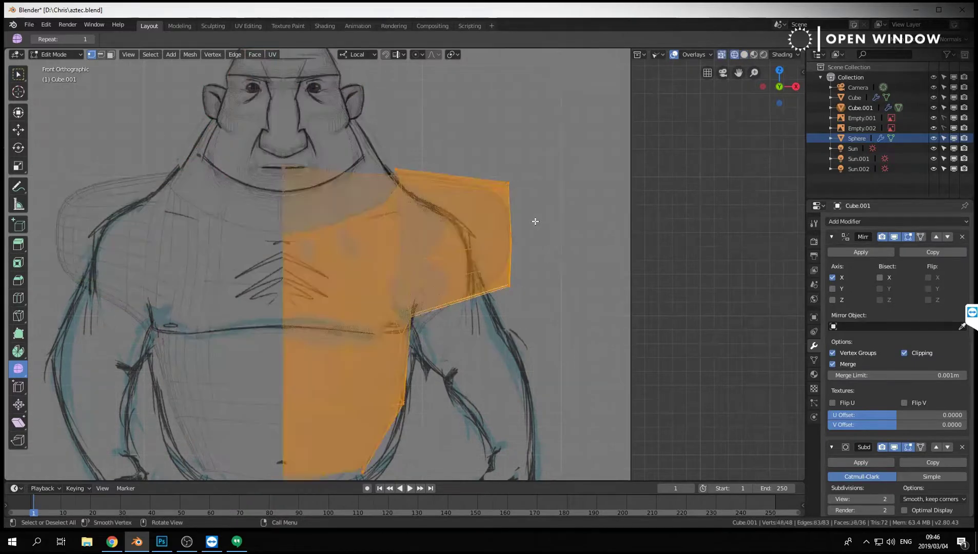
key(alt+a)
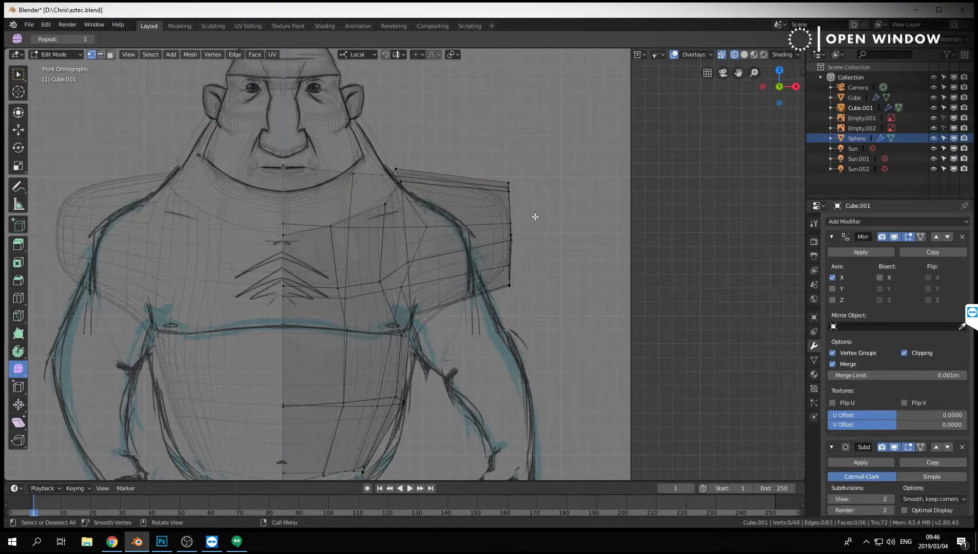
key(b)
drag(497, 157, 558, 287)
key(g)
key(g)
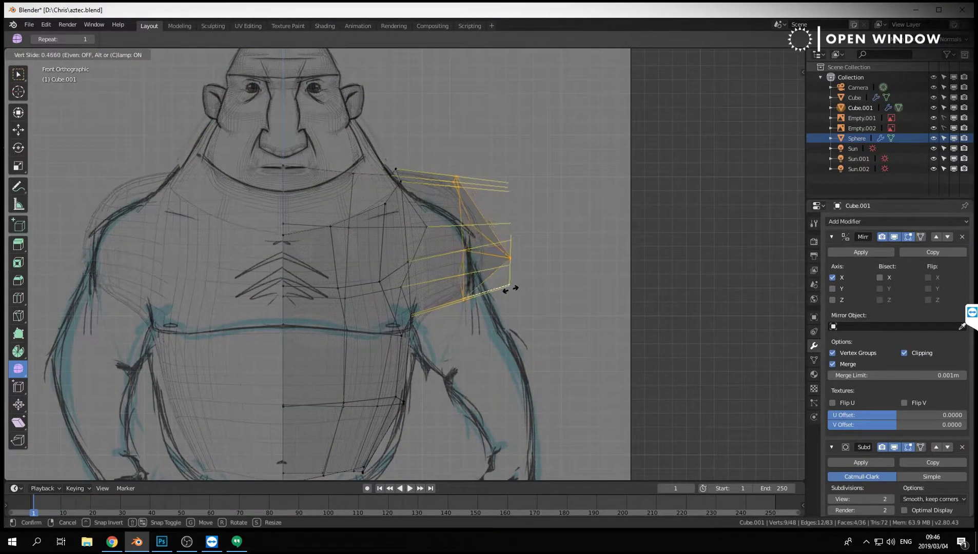
right_click(536, 278)
key(g)
click(528, 276)
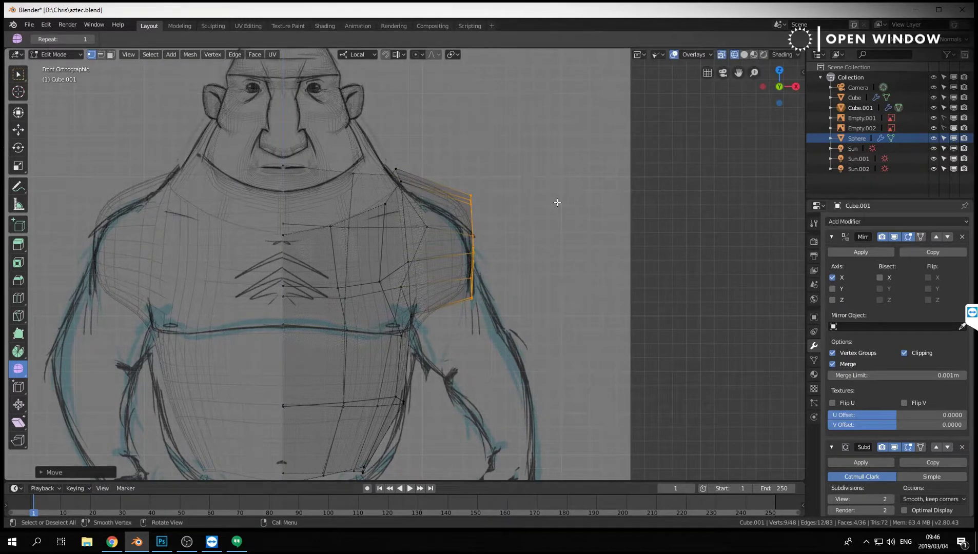
key(s)
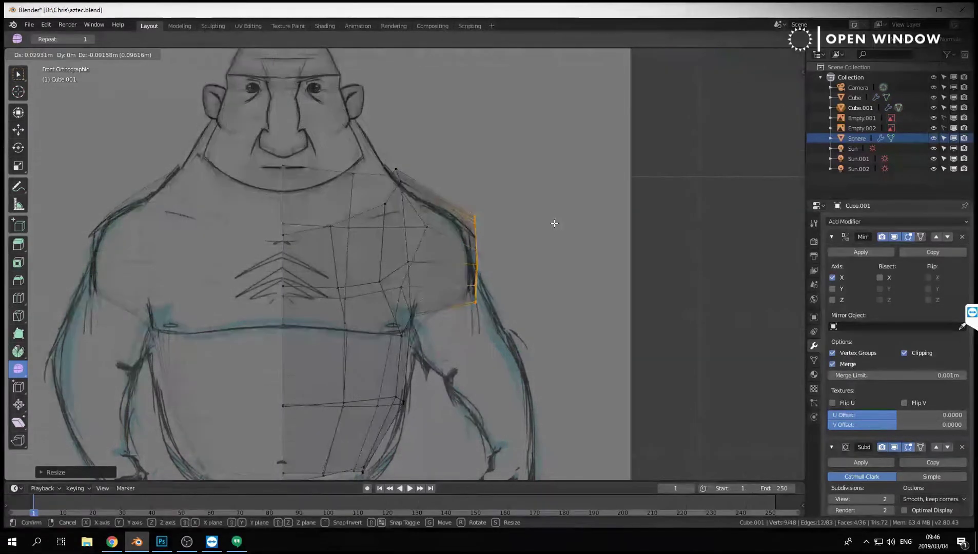
click(513, 224)
Slide the shoulder vertex beside the arm stub inward along its edge, away from the arm.
click(427, 226)
middle_drag(592, 220, 383, 247)
key(shift+v)
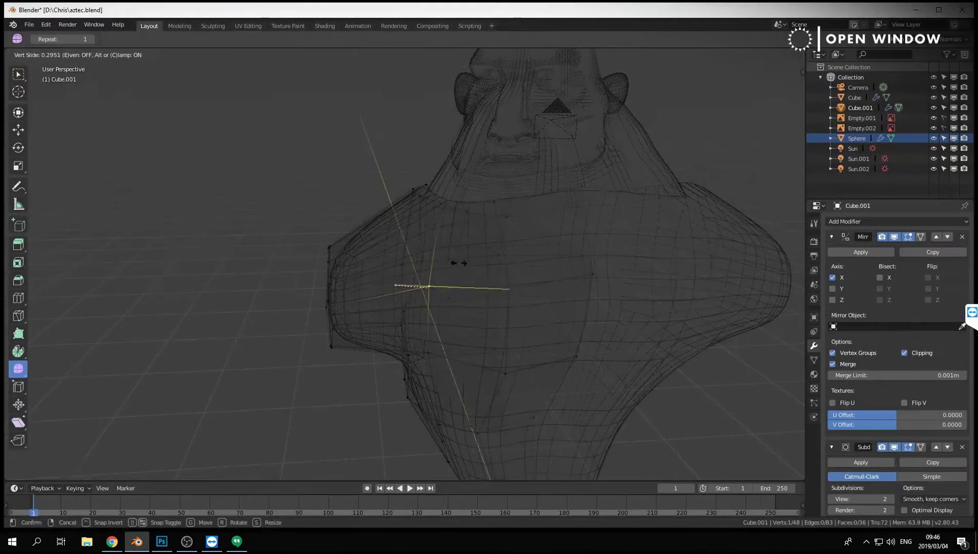
click(459, 262)
key(KP_1)
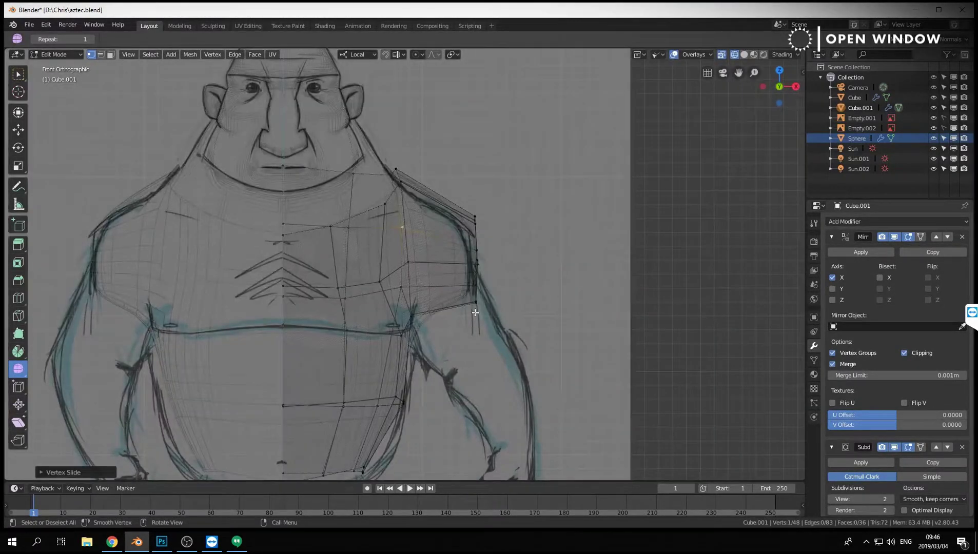
Add a centred loop cut around the arm stub.
key(ctrl+r)
click(444, 279)
right_click(446, 280)
middle_drag(447, 280, 469, 277)
Select the four faces on the underside of the arm stub in solid shading.
key(3)
click(499, 336)
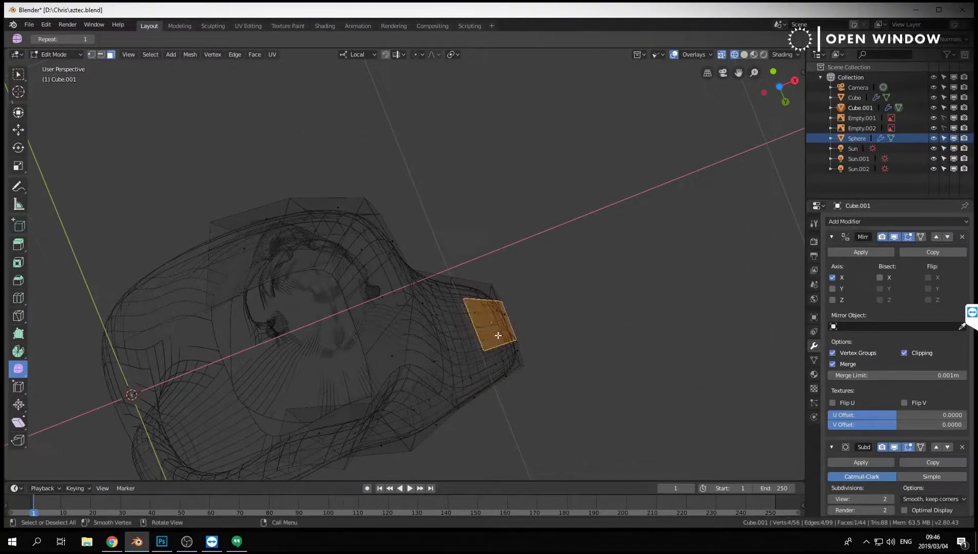
key(shift+z)
shift+click(467, 347)
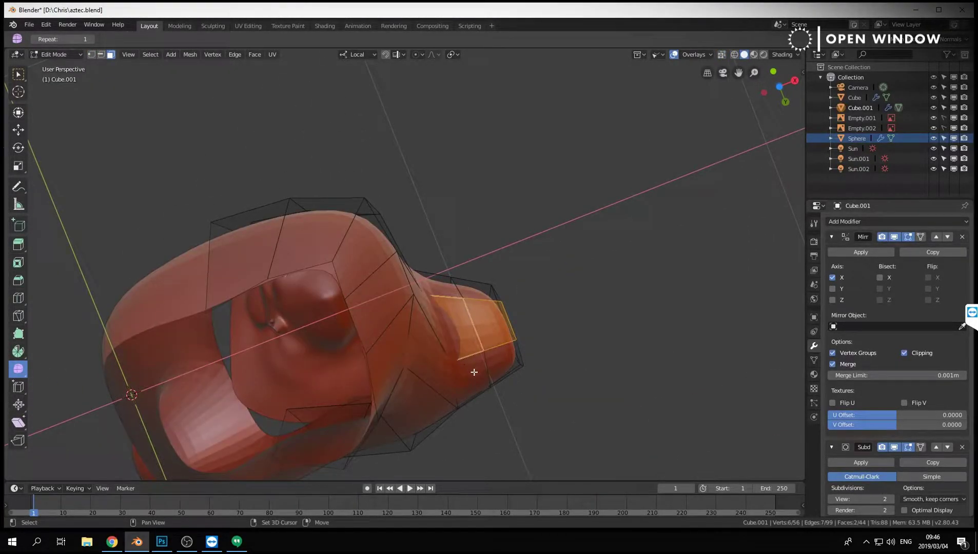
shift+click(474, 372)
shift+click(504, 363)
middle_drag(505, 363, 465, 317)
Viewed from below, move the middle vertices at the arm stub's outer end outward to round its tip.
key(1)
click(459, 264)
key(g)
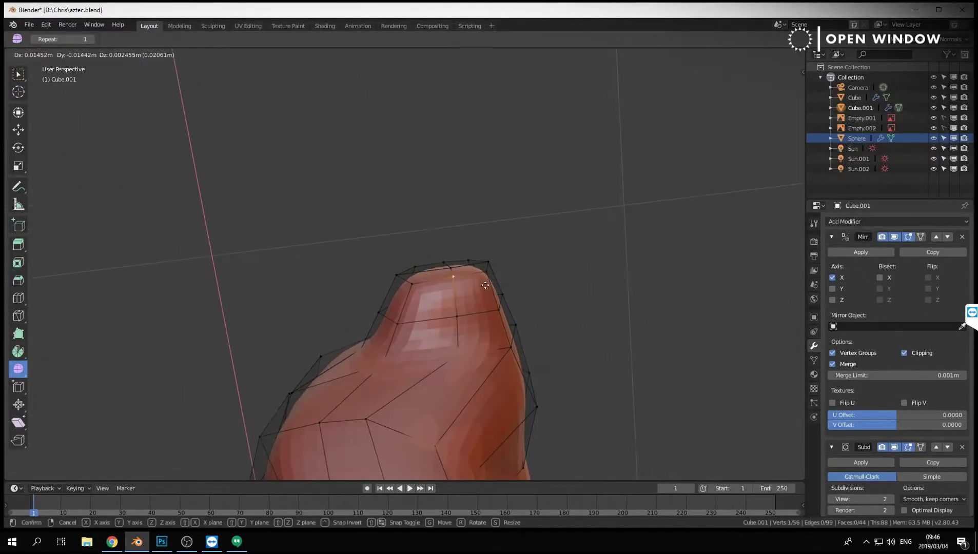
click(454, 270)
middle_drag(453, 270, 413, 275)
key(g)
click(450, 268)
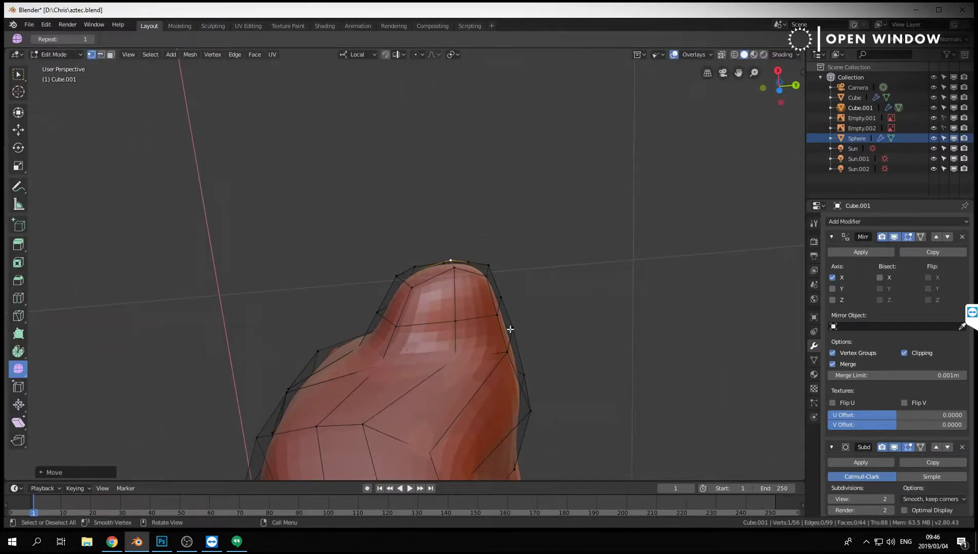
Reposition the front and middle armpit vertices on the underside of the arm stub.
middle_drag(390, 338, 389, 334)
click(377, 350)
key(g)
click(378, 353)
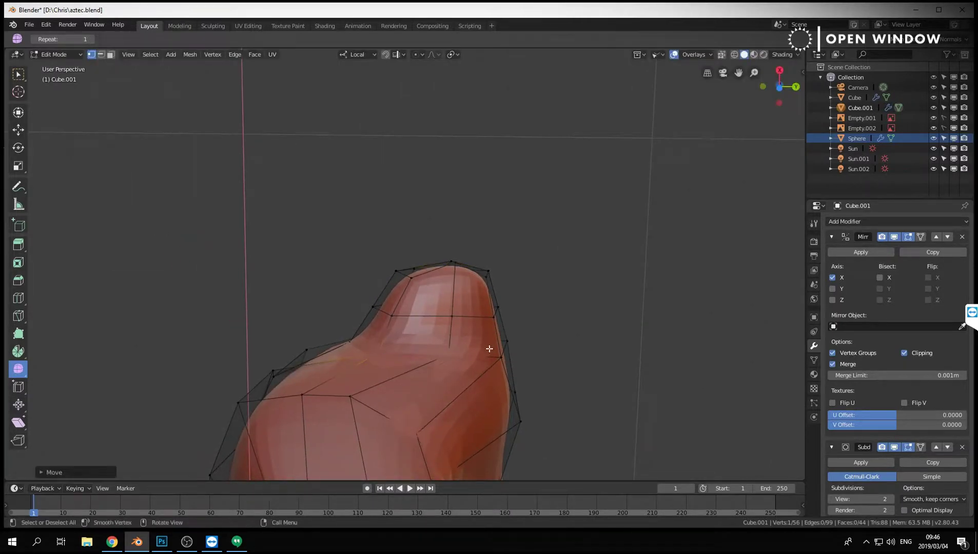
key(g)
click(455, 360)
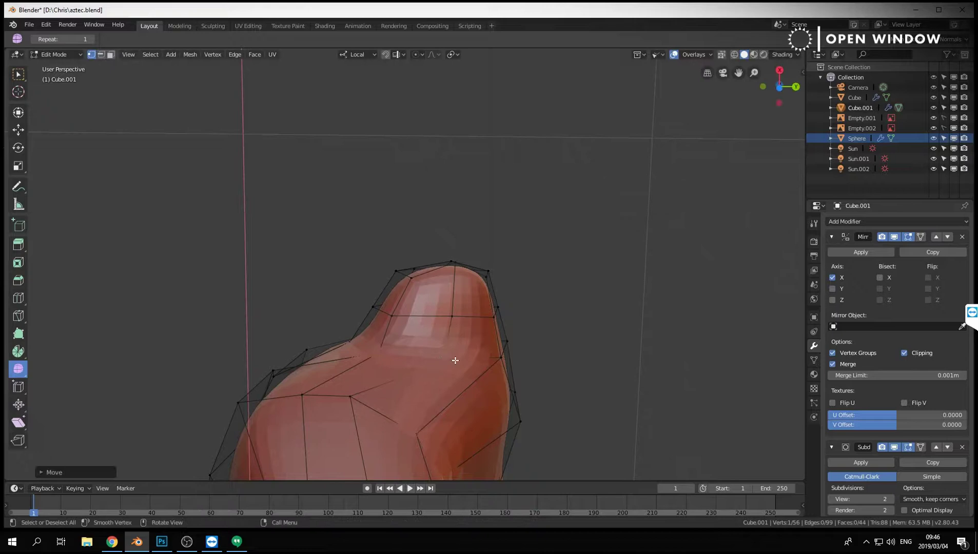
Move the back armpit vertex and the central vertex of the arm stub's underside slightly toward the front.
click(500, 359)
key(g)
click(492, 355)
click(450, 317)
key(g)
click(445, 317)
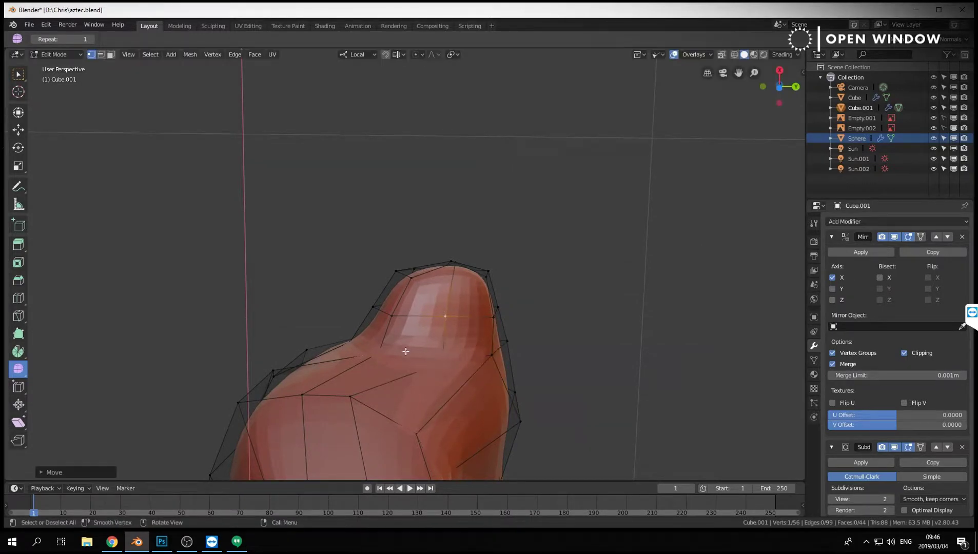
Select the four underside faces of the arm stub and flatten them by scaling along local Z in front view.
key(3)
click(465, 285)
shift+click(422, 295)
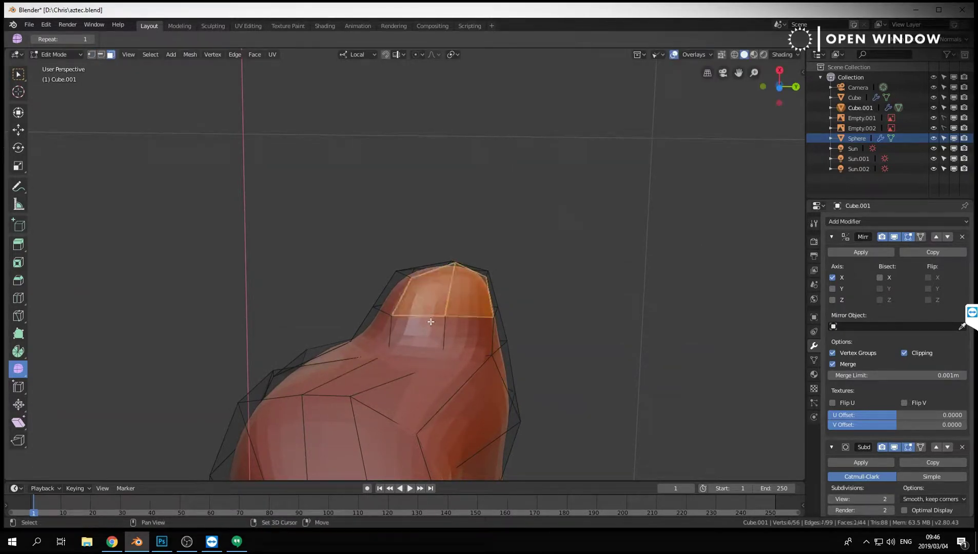
shift+click(430, 331)
shift+click(473, 334)
key(KP_1)
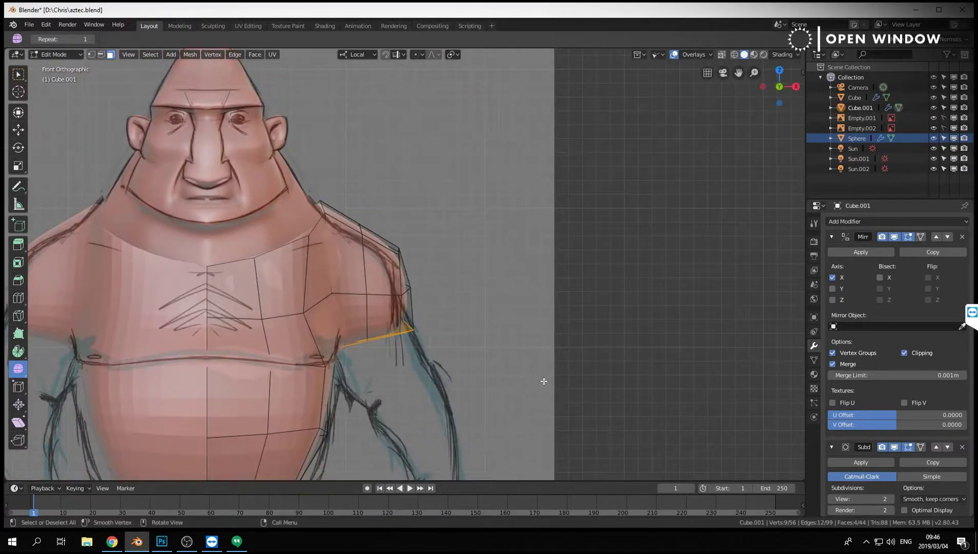
shift+middle_drag(553, 387, 557, 277)
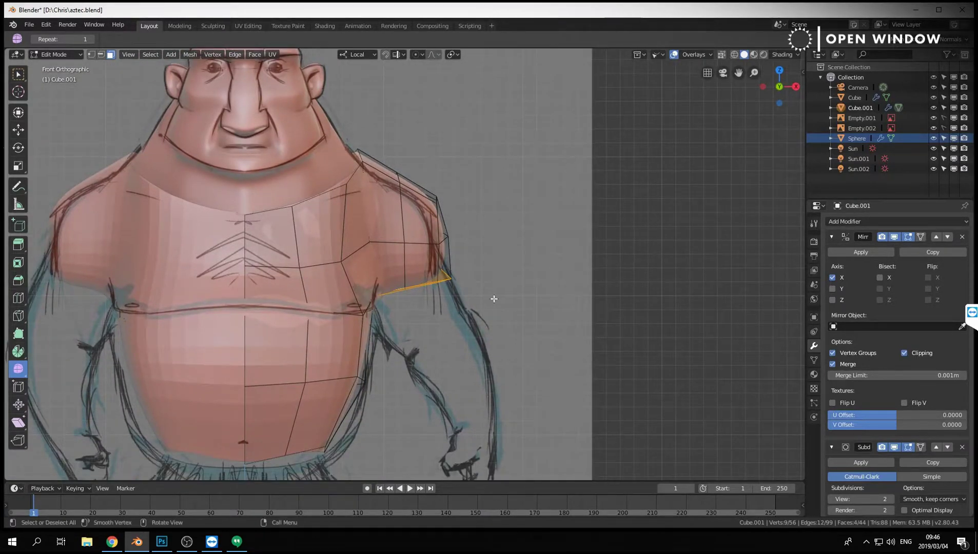
key(s)
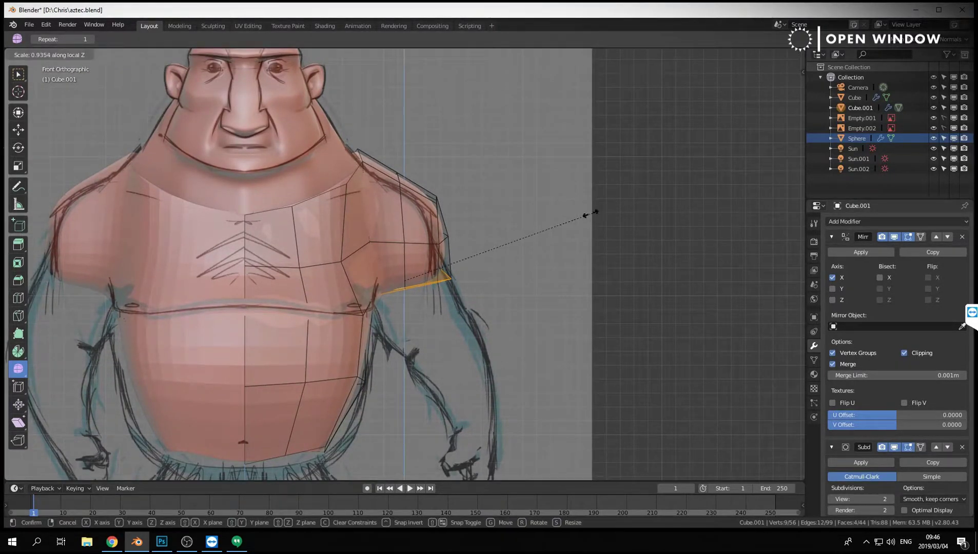
click(438, 267)
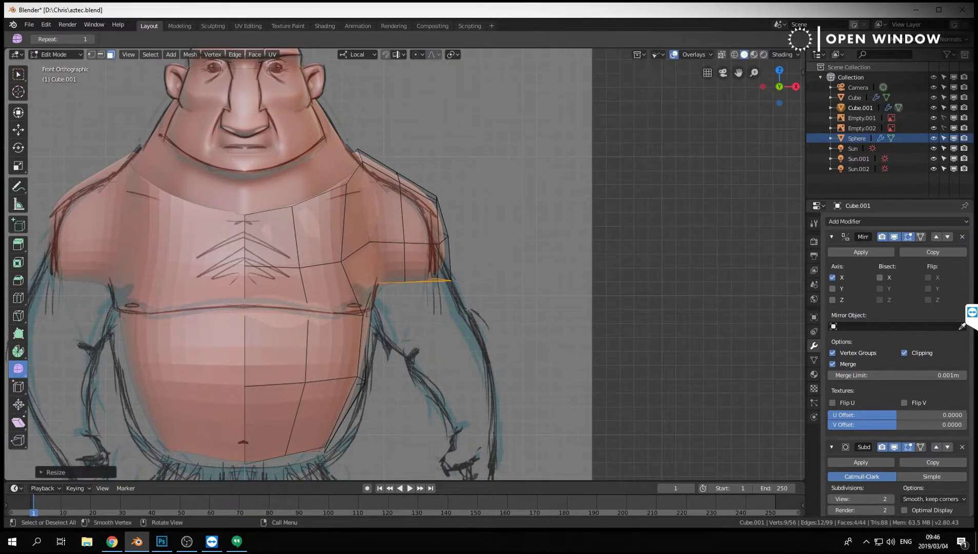
Rotate the flattened underside faces so they slope down toward the armpit, and move them into place on the arm sketch.
key(r)
click(588, 191)
key(g)
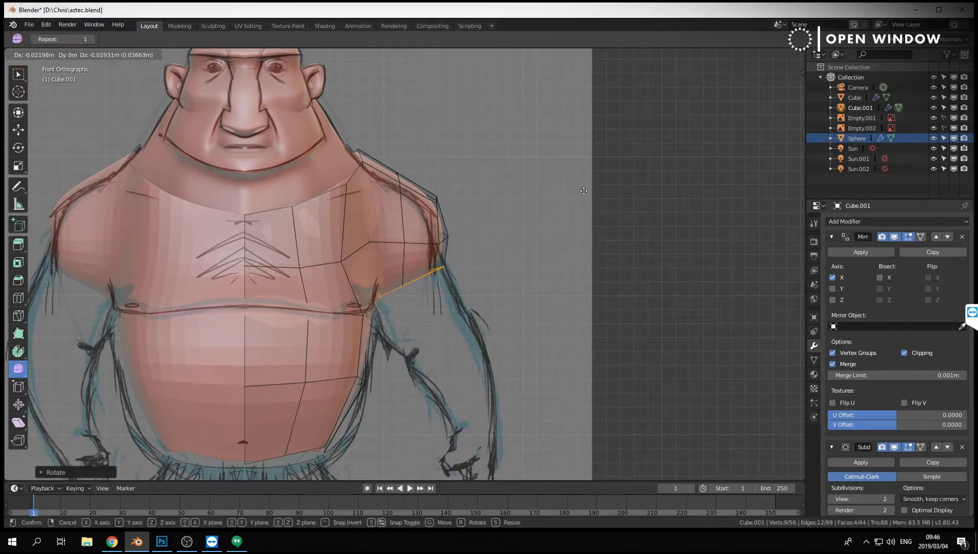
click(587, 187)
Extrude the underside faces about 1.28 m along their normal to the sketched wrist and scale down the end.
shift+middle_drag(561, 279, 594, 218)
key(e)
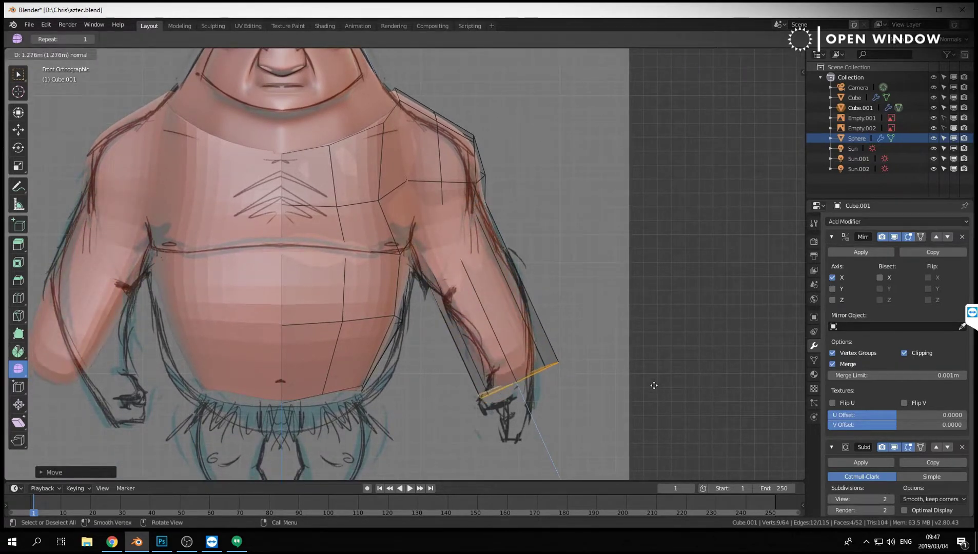
click(654, 385)
key(s)
click(630, 381)
Examine the torso and the extruded arm from the front and from several perspective angles.
scroll(601, 359, down, 2)
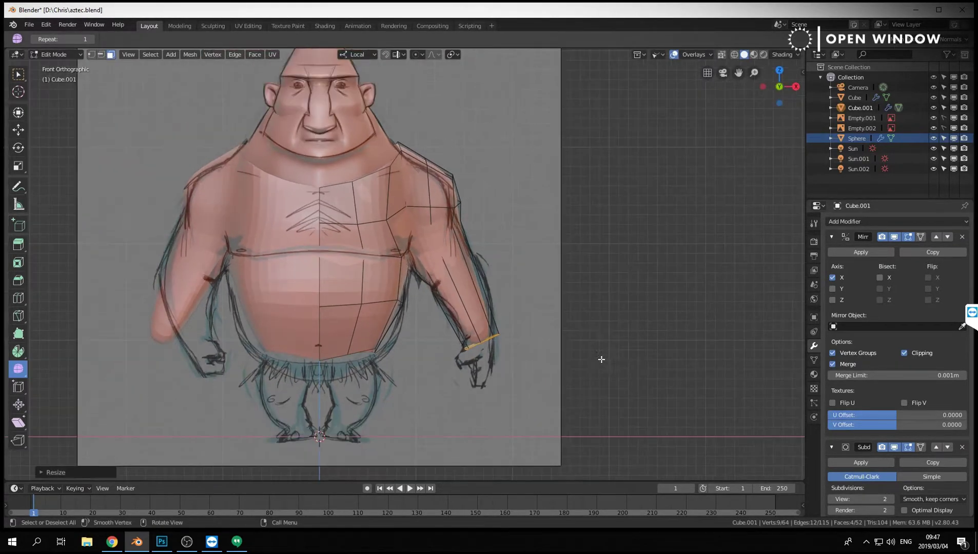
shift+middle_drag(602, 359, 634, 334)
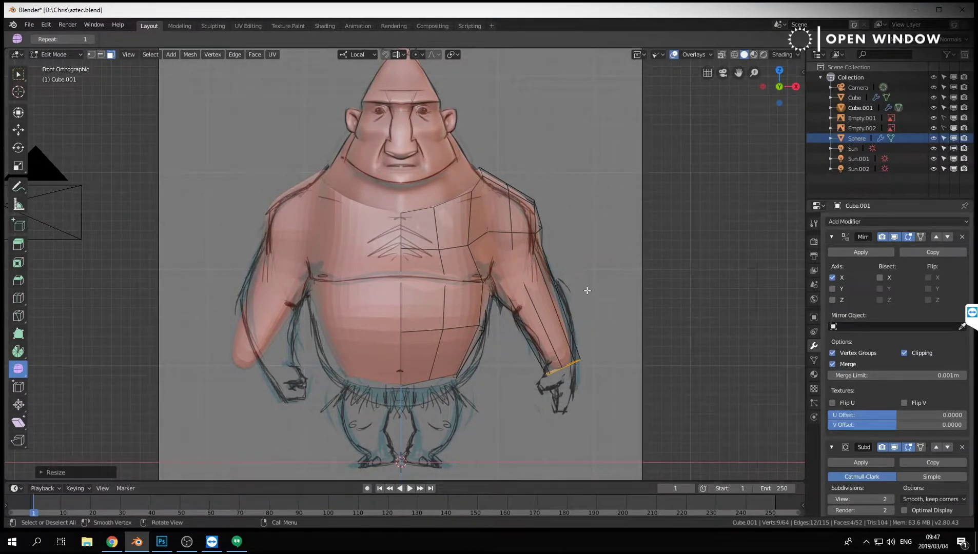
scroll(587, 290, up, 2)
key(ctrl+Tab)
middle_drag(664, 268, 418, 287)
click(421, 277)
scroll(354, 285, down, 2)
middle_drag(293, 283, 493, 266)
key(Tab)
scroll(631, 306, up, 1)
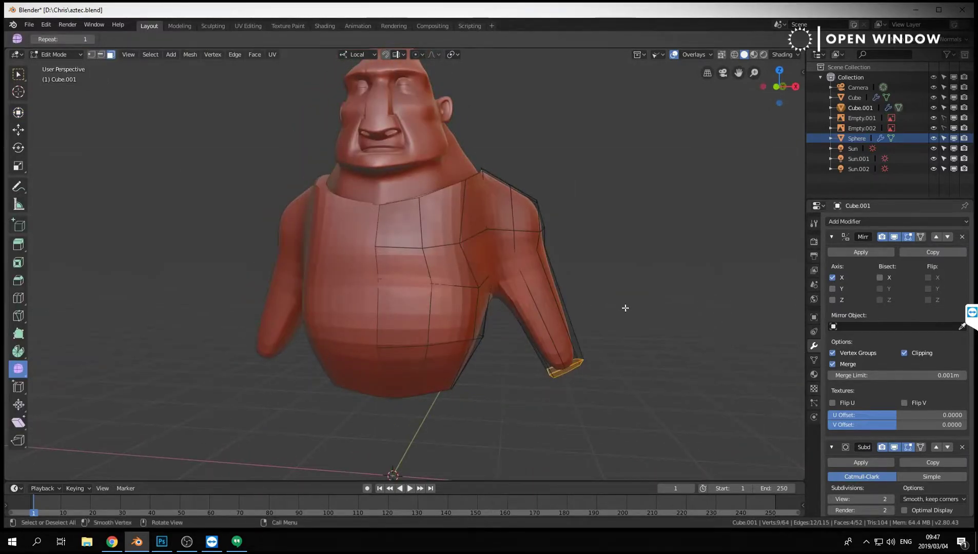
In front view, try rotating the wrist end of the arm, cancel the rotation, and scale the end faces to about 0.96.
key(KP_1)
scroll(589, 316, up, 5)
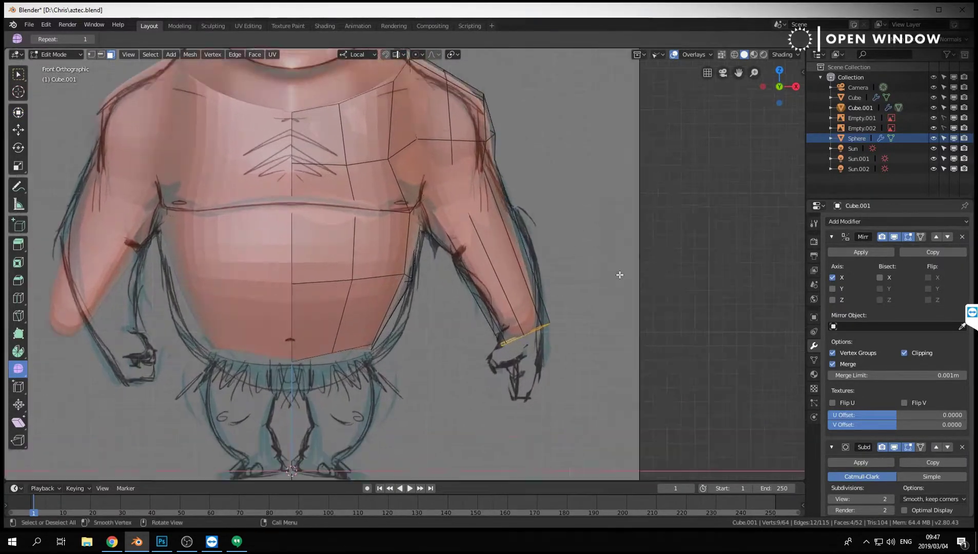
key(r)
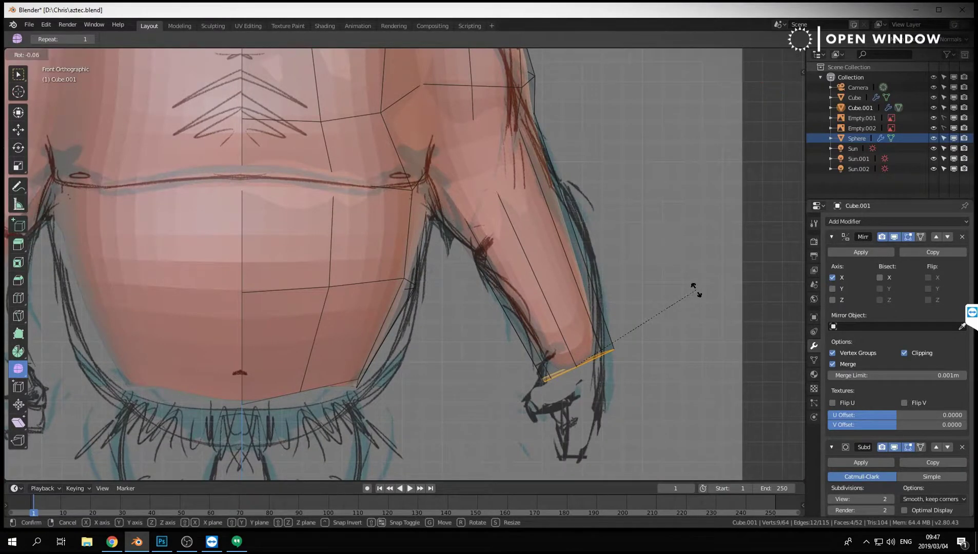
key(r)
right_click(703, 290)
key(s)
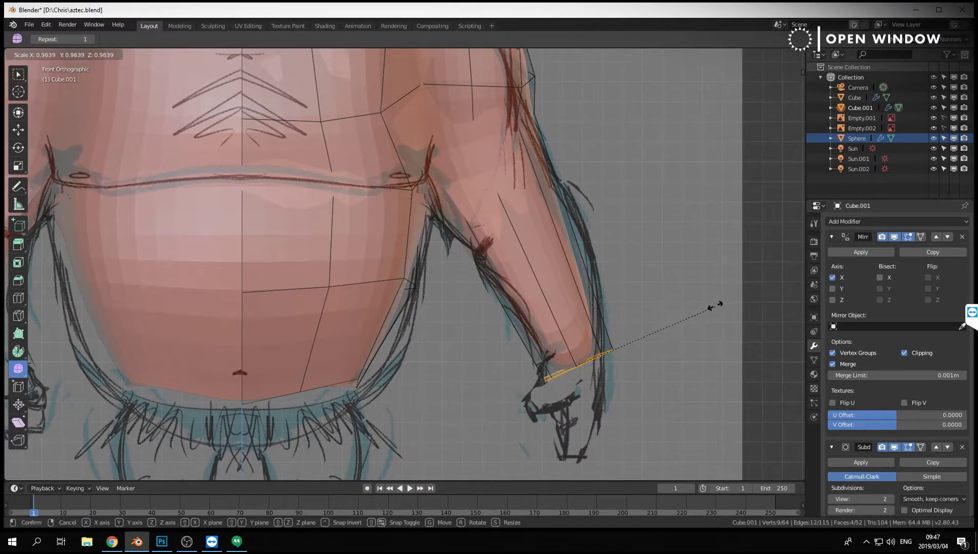
click(714, 306)
middle_drag(614, 193, 616, 207)
key(KP_1)
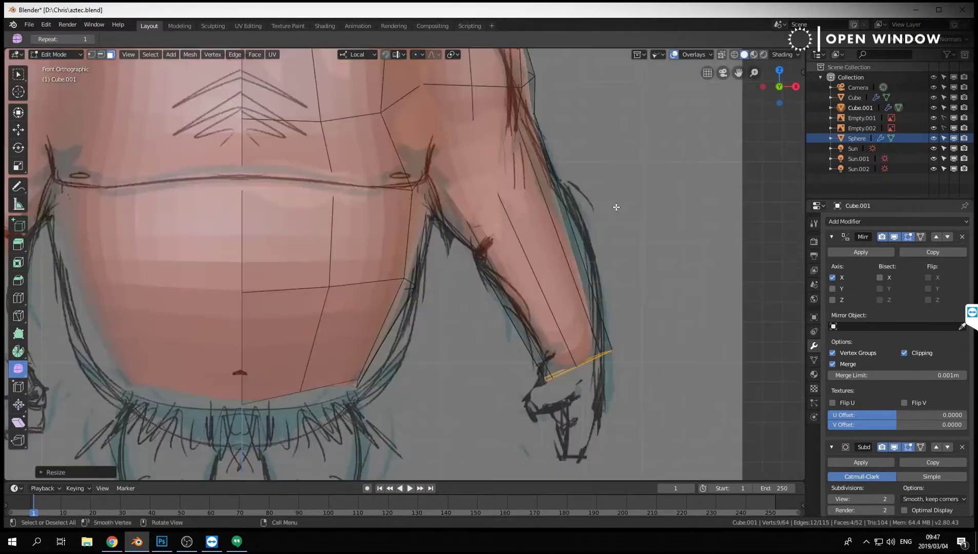
Collapse the Mirror and Subdivision modifier settings and turn off the Subdivision modifier's display in Edit Mode.
shift+middle_drag(613, 117, 602, 165)
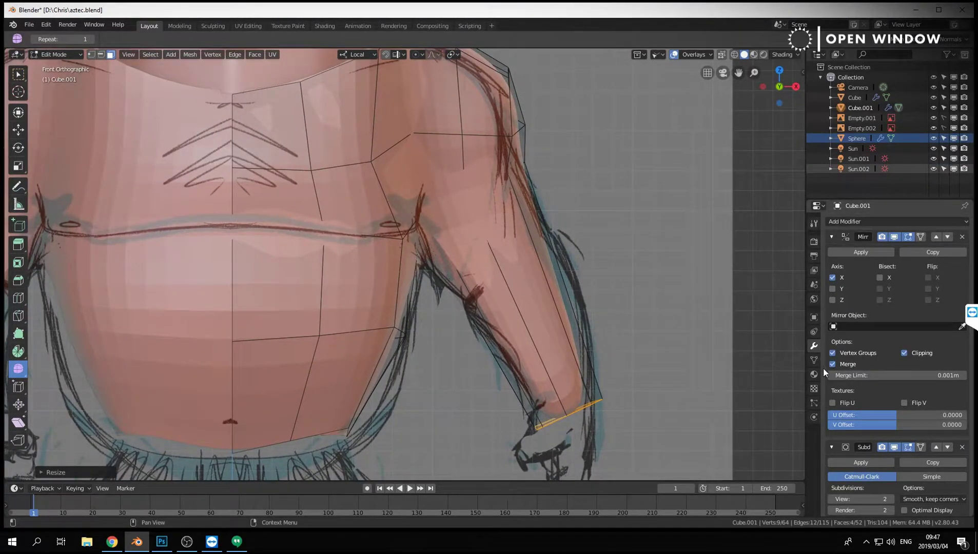
click(832, 237)
click(832, 255)
click(908, 254)
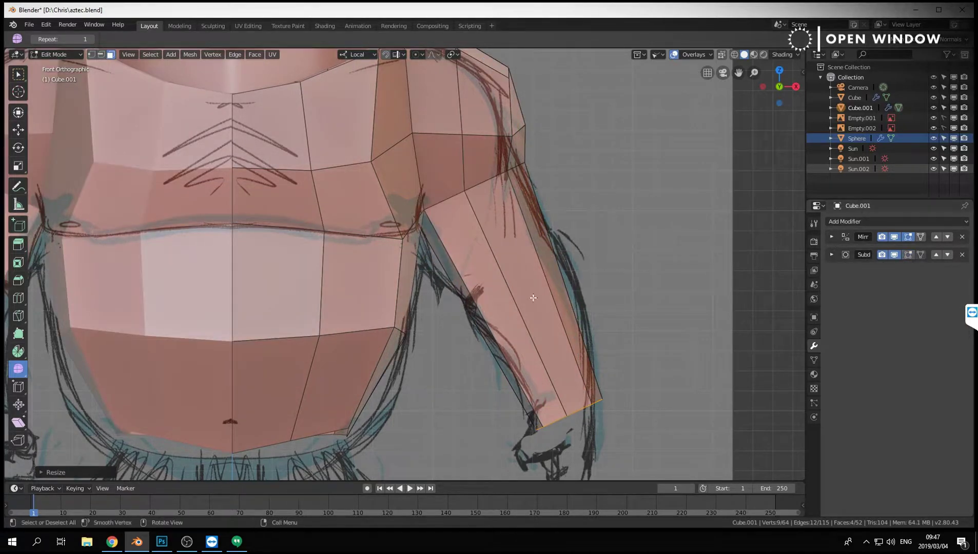
Add a loop cut around the arm near the elbow, slide it about 0.25 toward the shoulder, and adjust its scale.
scroll(551, 284, down, 5)
scroll(539, 292, up, 5)
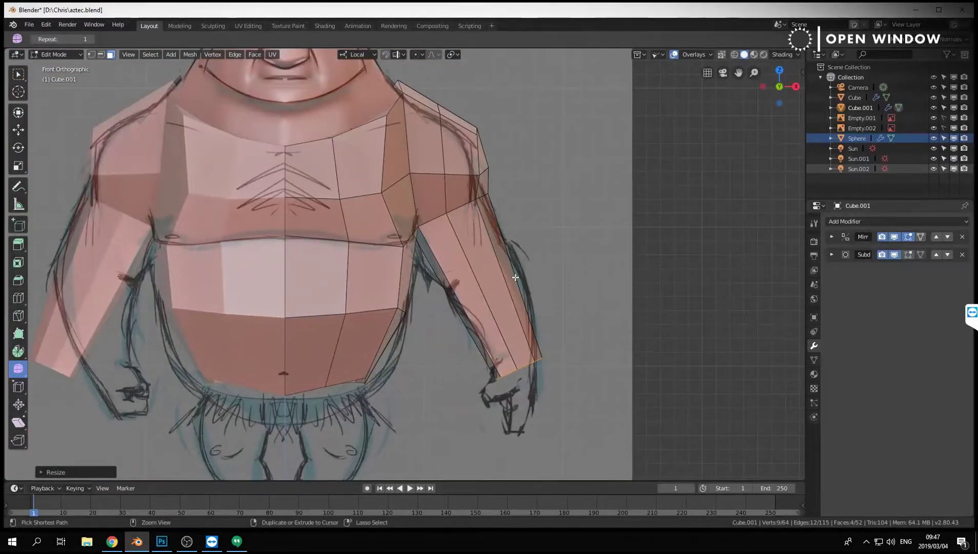
key(ctrl+r)
click(511, 257)
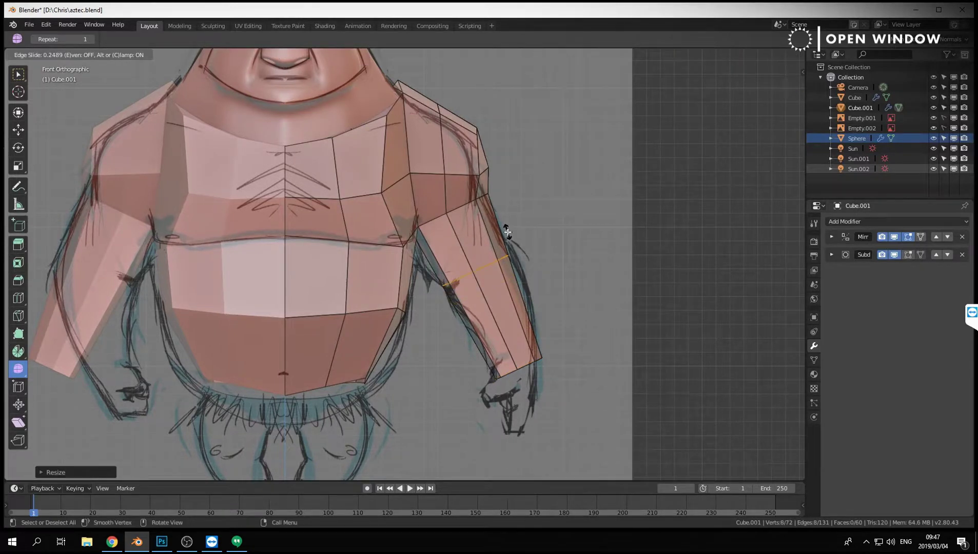
click(507, 232)
key(s)
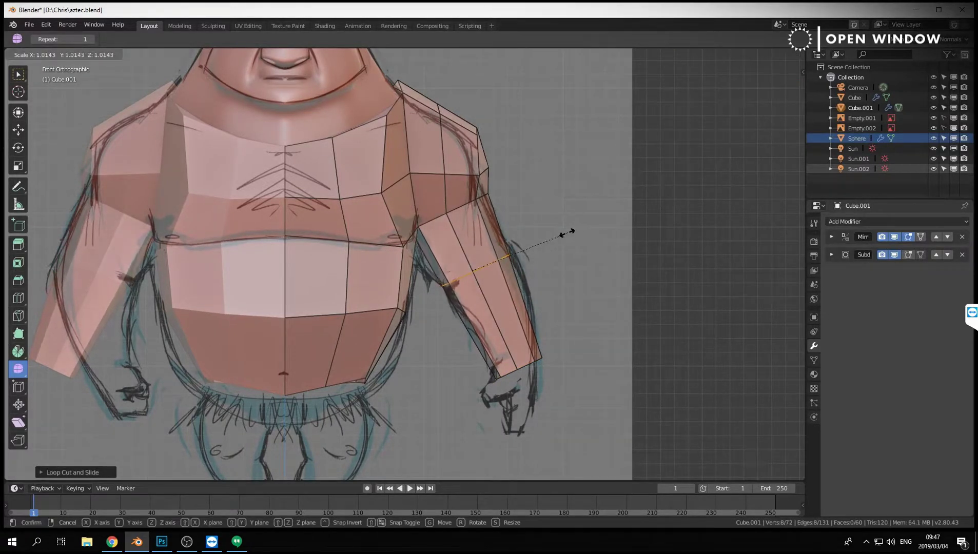
click(561, 240)
Add a loop cut around the forearm just below the elbow and move it about 0.023 m outward and down.
key(ctrl+r)
click(543, 289)
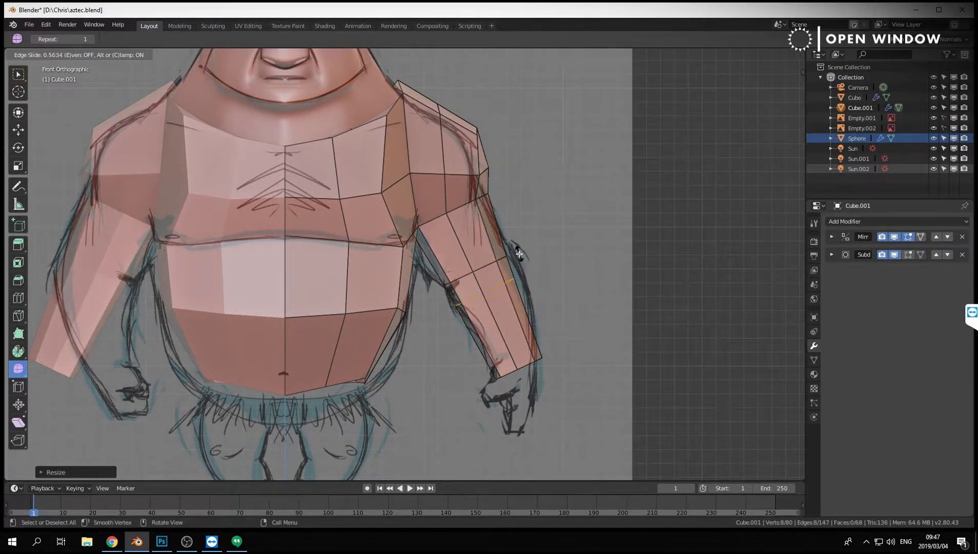
click(557, 248)
key(g)
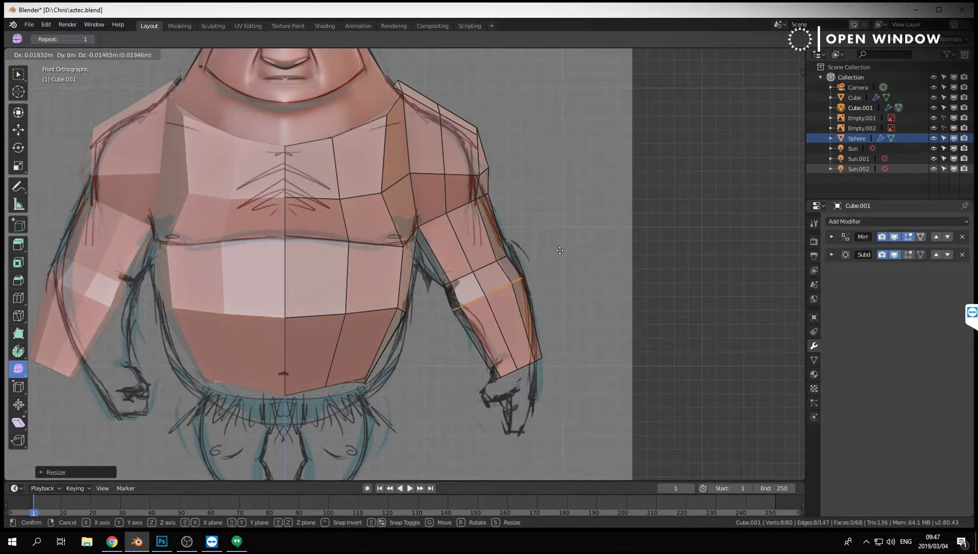
click(560, 250)
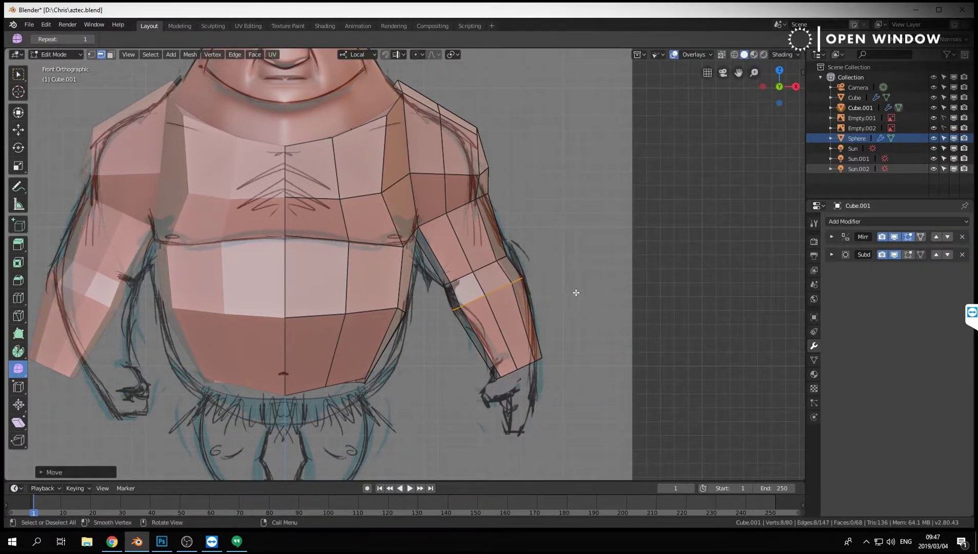
In front view and Edit Mode, add a centered loop cut around the lower belly of the torso.
middle_drag(576, 292, 468, 297)
middle_drag(410, 301, 473, 285)
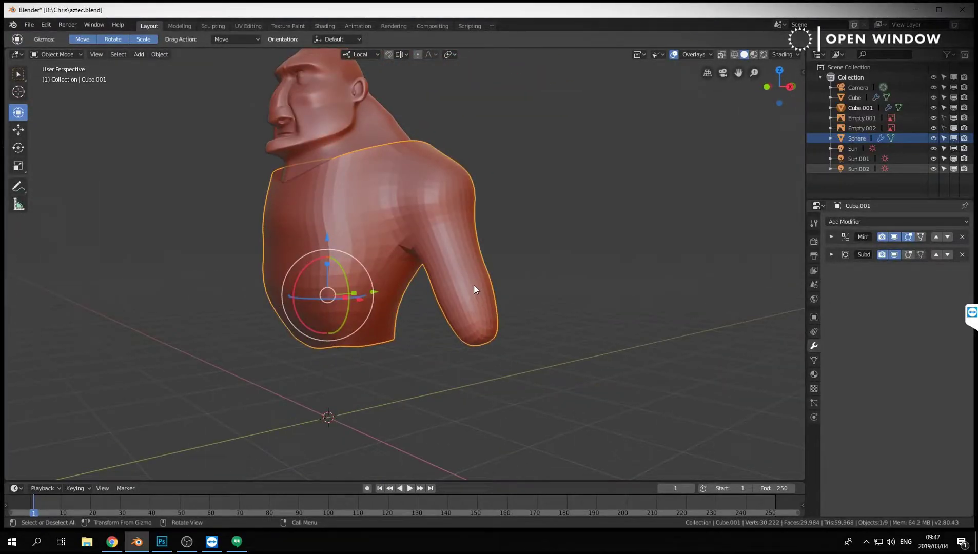
key(KP_1)
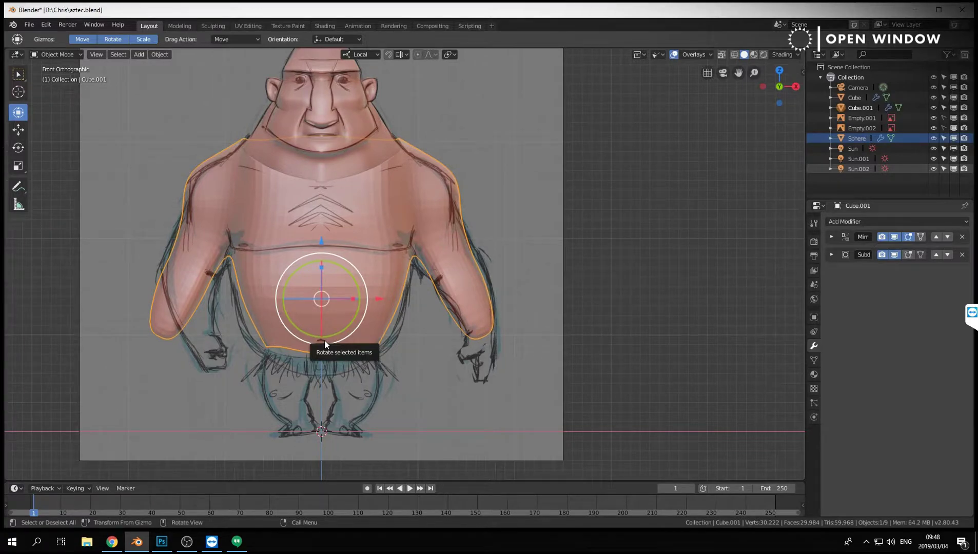
scroll(480, 295, up, 5)
key(Tab)
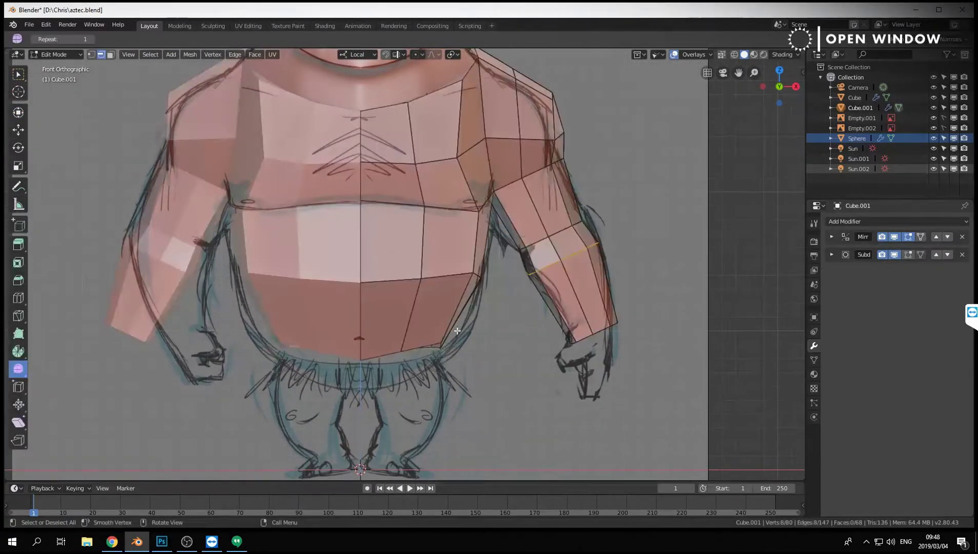
key(ctrl+r)
click(463, 312)
right_click(463, 313)
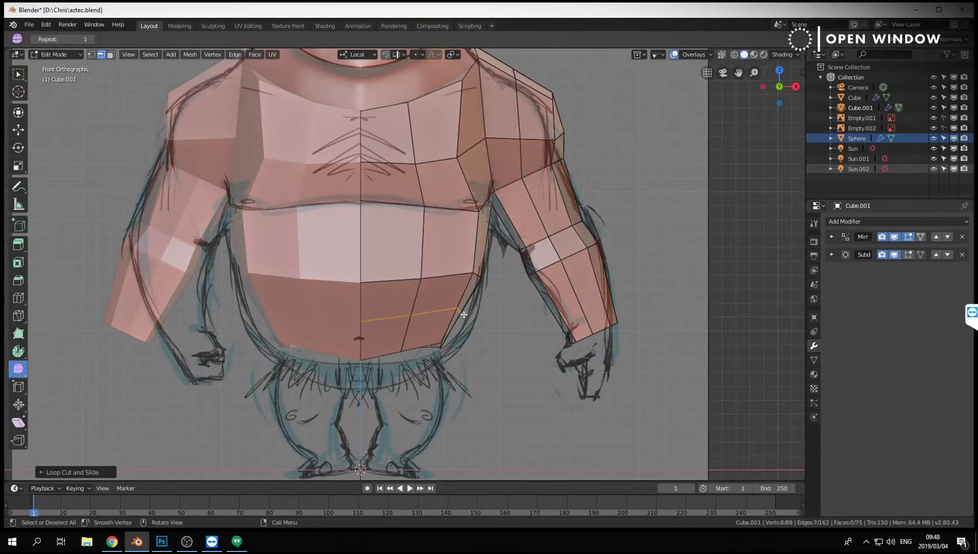
Display the model in wireframe shading with X-ray turned on.
key(shift+z)
key(z)
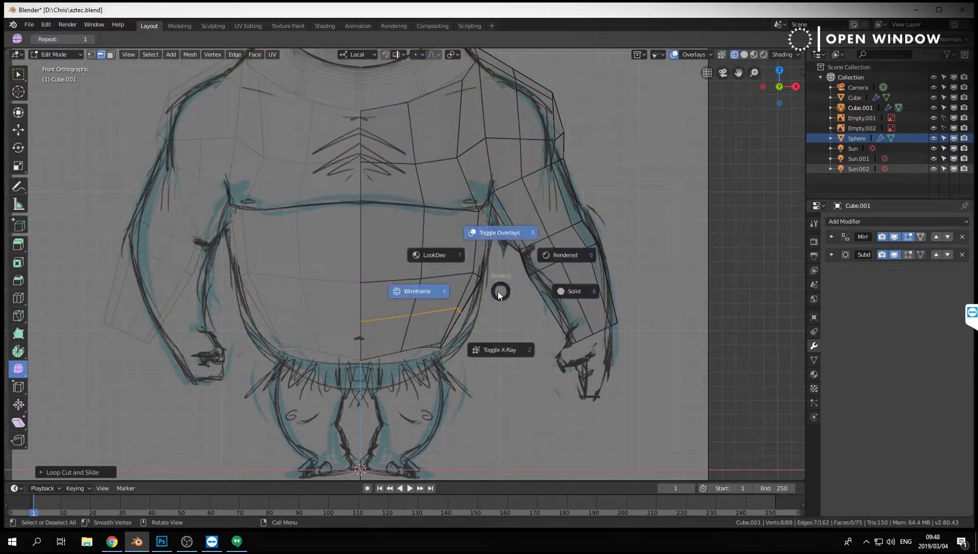
click(415, 293)
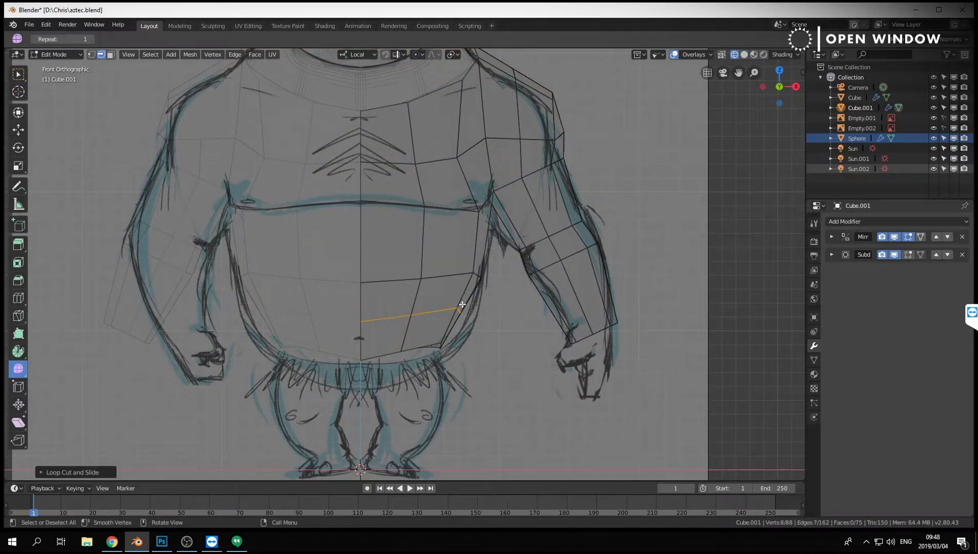
key(z)
click(373, 293)
click(722, 54)
Scale the new lower belly loop and move it outward and down by about 0.079 m to meet the sketched outline.
shift+middle_drag(399, 301, 454, 277)
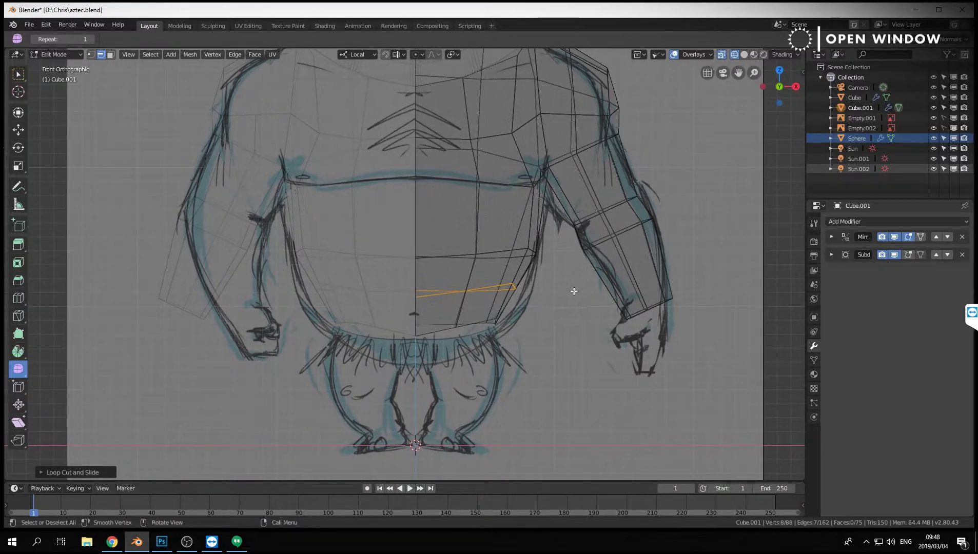
key(s)
click(596, 292)
key(g)
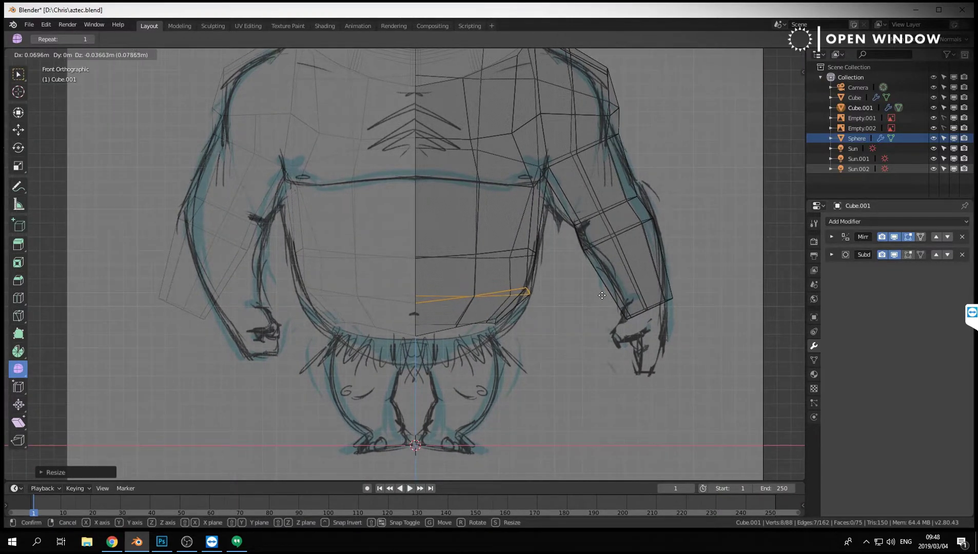
click(602, 296)
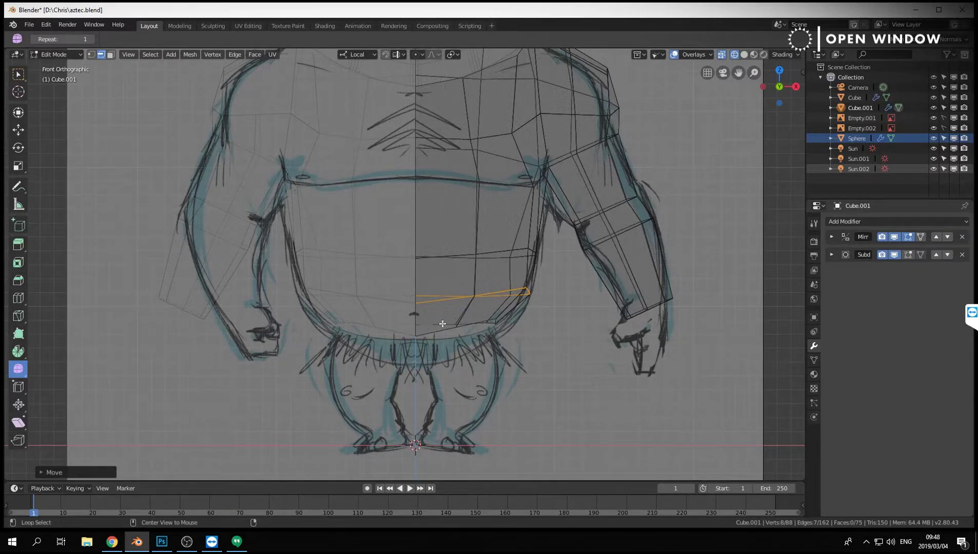
Select the torso's bottom edge loop and flatten it along the Z axis.
alt+click(467, 327)
key(s)
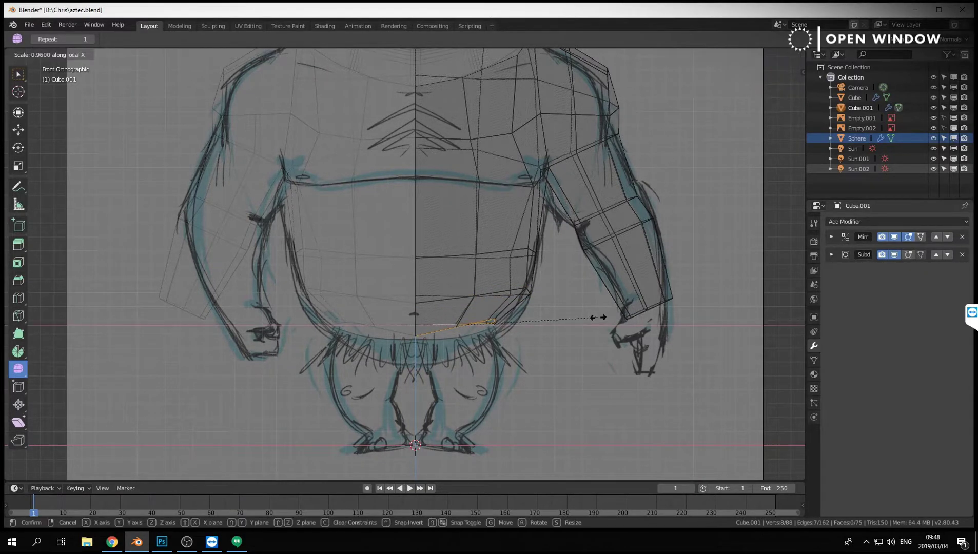
right_click(592, 318)
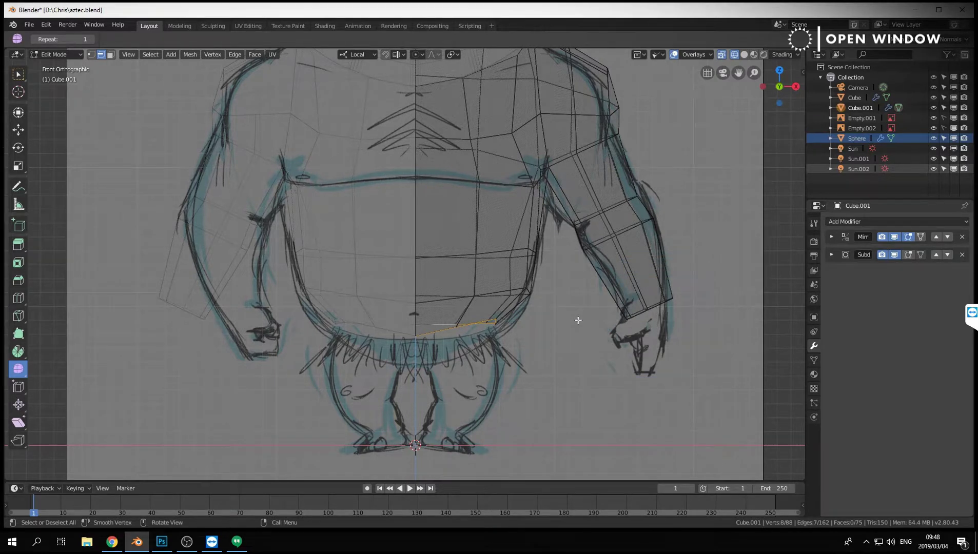
key(s)
key(z)
click(477, 319)
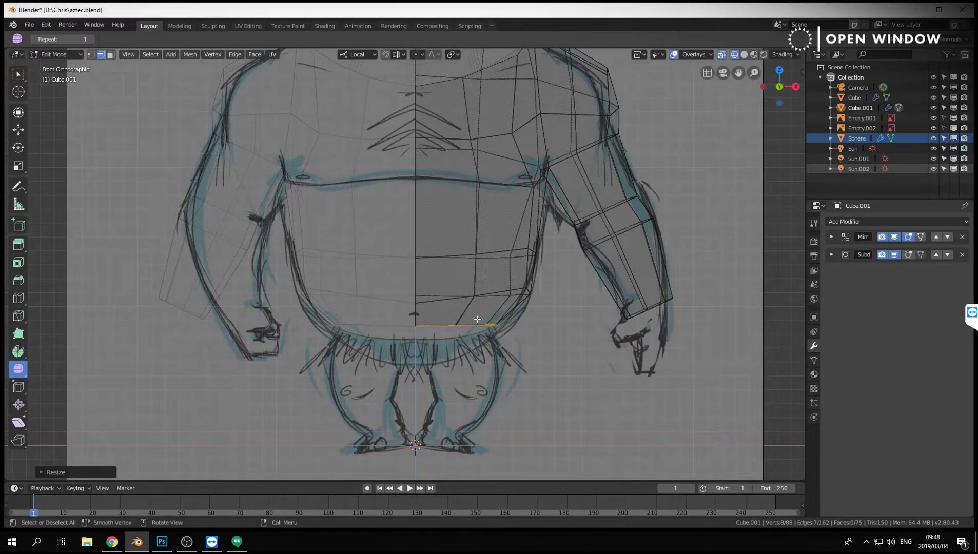
Rotate the bottom edge loop and move it down onto the waistline of the sketch.
key(r)
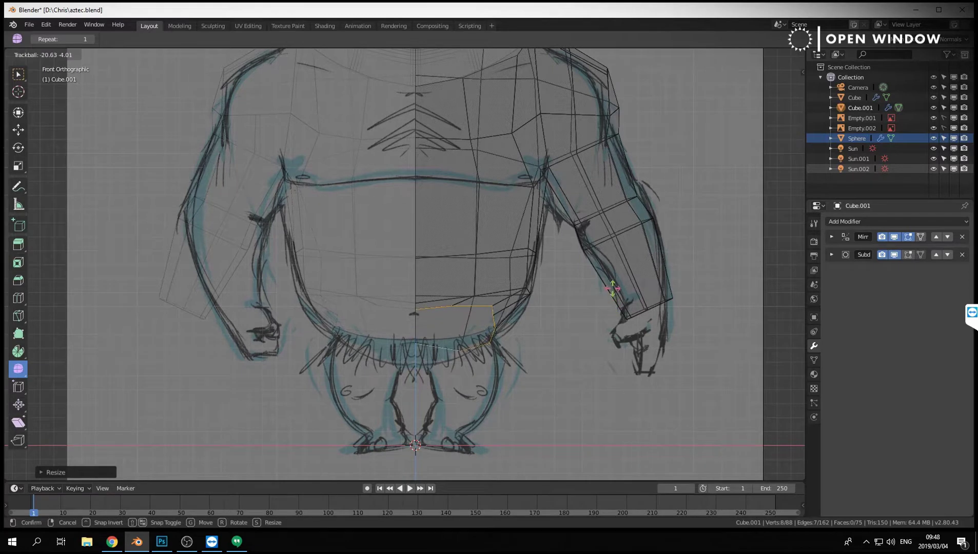
right_click(616, 310)
key(r)
click(613, 286)
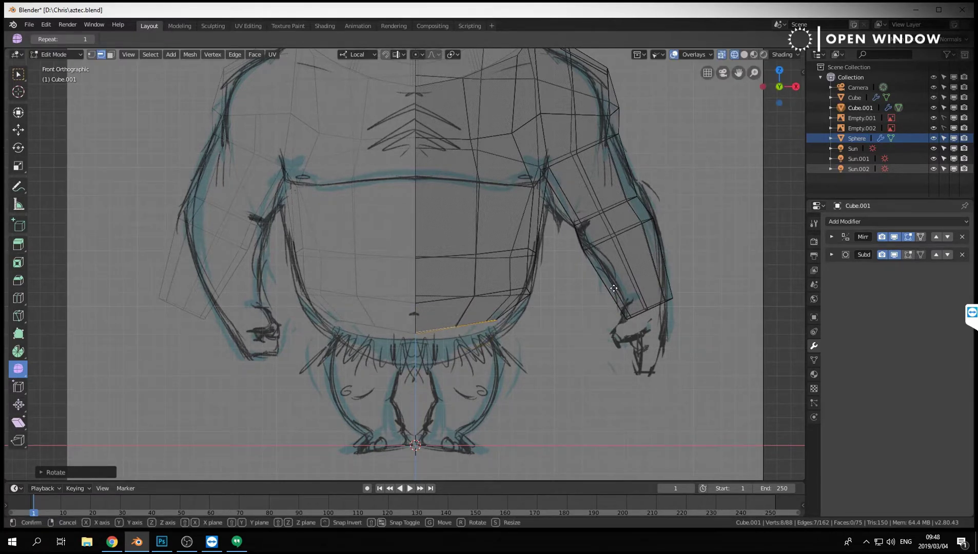
key(g)
click(595, 321)
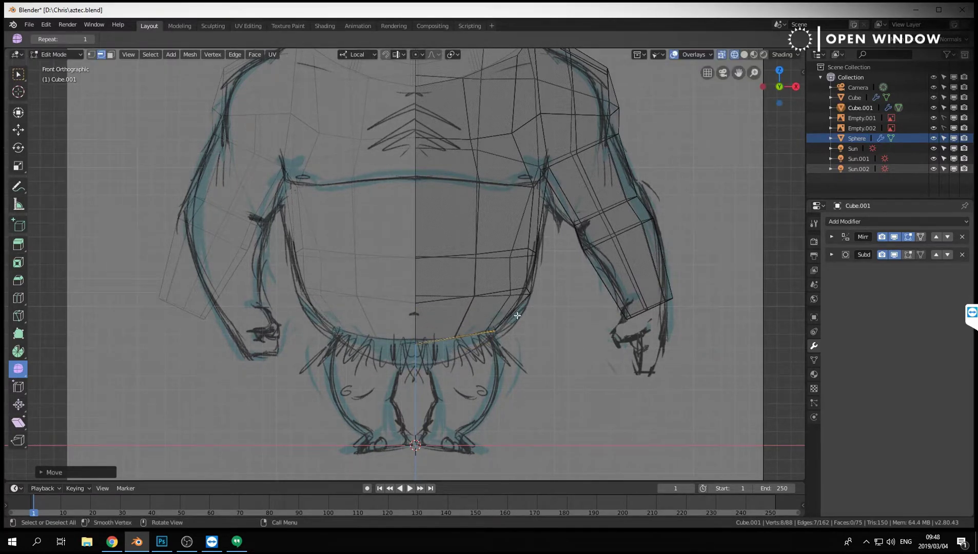
Switch the torso to Sculpt Mode and choose the Grab brush with a radius of 154 px.
scroll(509, 316, down, 4)
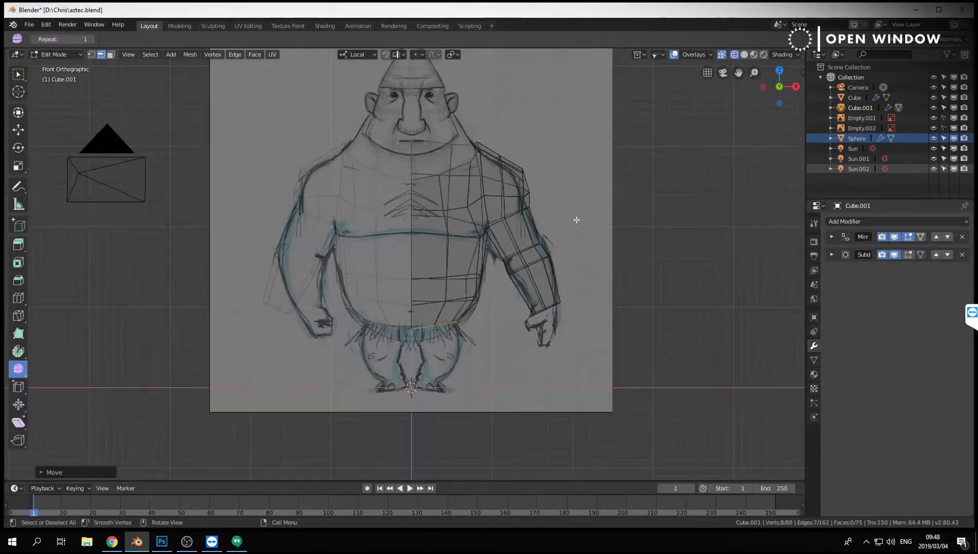
scroll(627, 199, up, 5)
scroll(626, 199, down, 2)
key(ctrl+Tab)
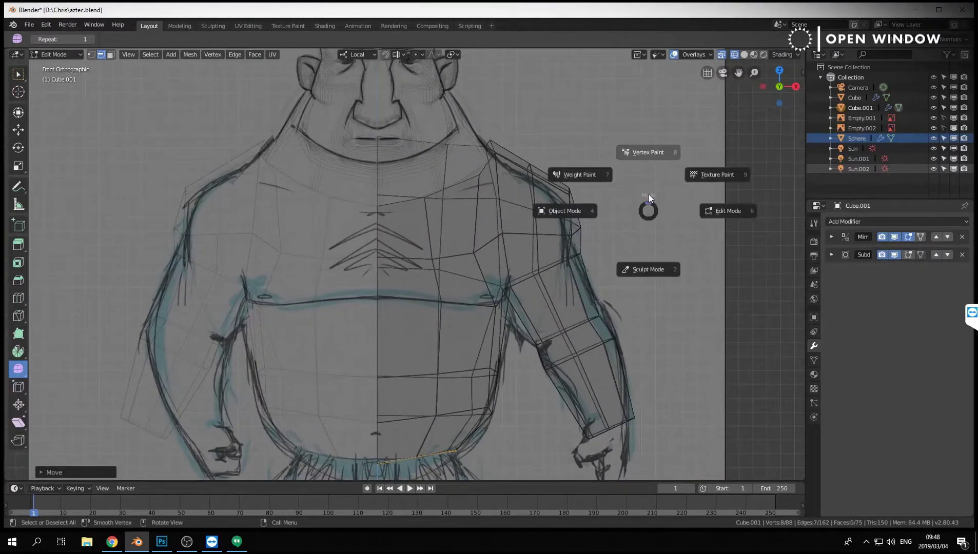
click(649, 269)
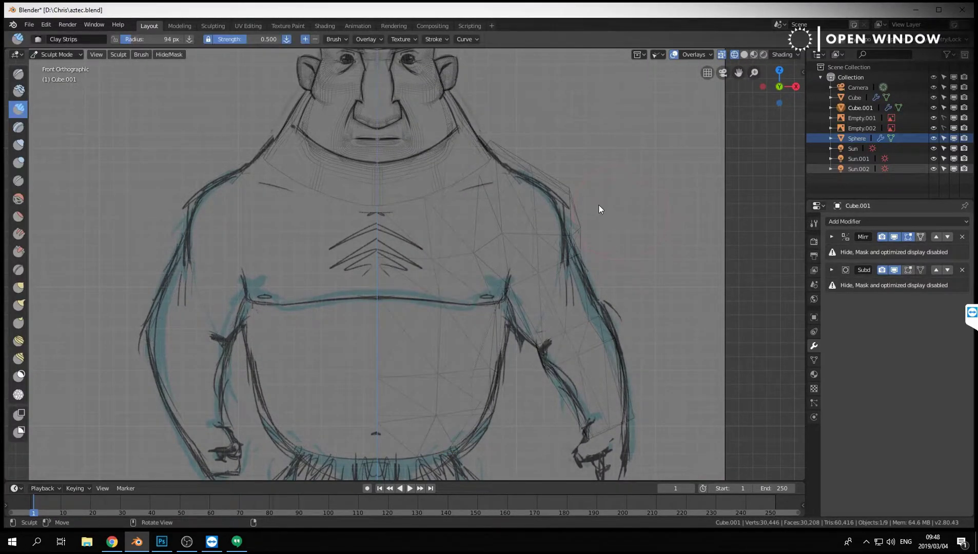
key(f)
click(626, 199)
key(g)
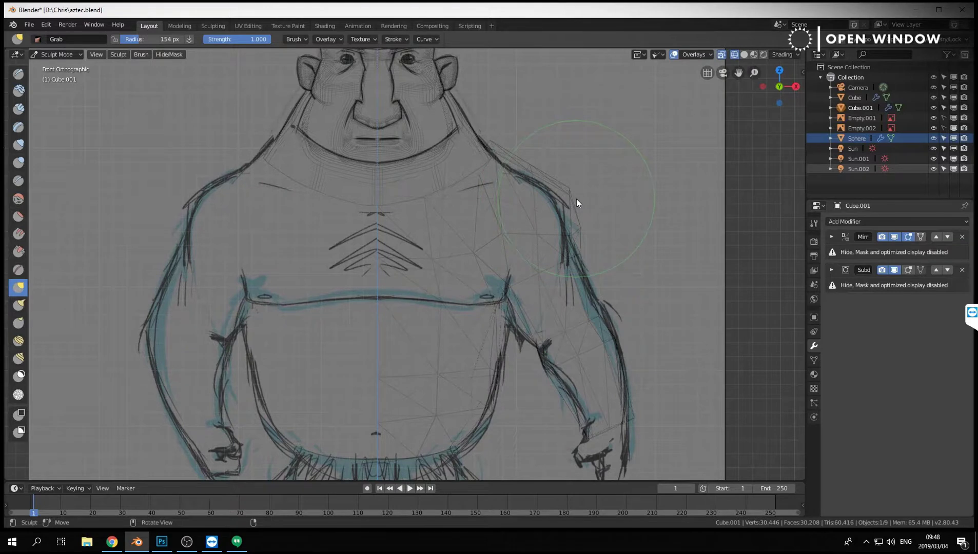
Pull the outer side and top of the shoulder inward to the sketch with the Grab brush and set its radius to 160 px.
key(f)
click(602, 200)
drag(579, 216, 568, 219)
drag(516, 155, 511, 161)
shift+scroll(641, 192, down, 3)
key(f)
click(562, 352)
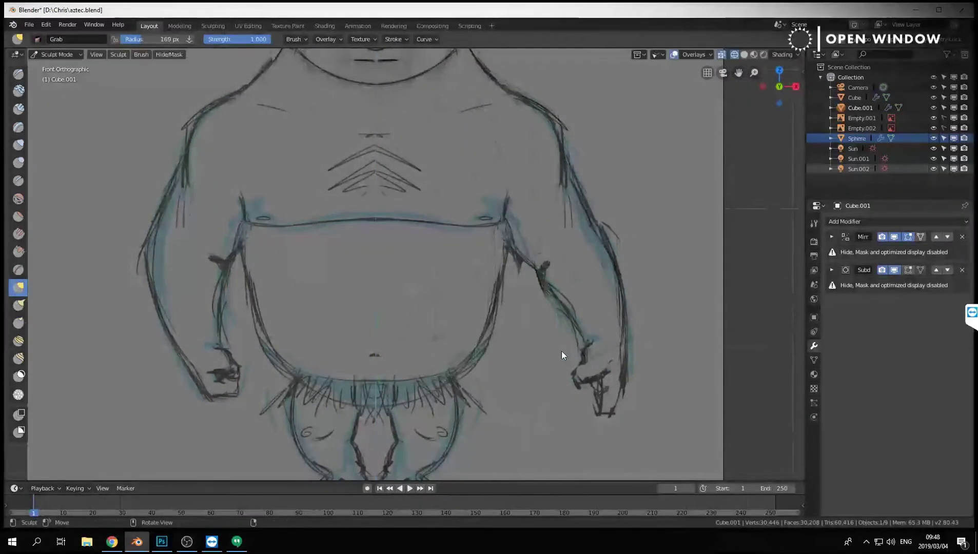
Return to Edit Mode and add a loop cut around the forearm between the elbow and the wrist.
key(ctrl+Tab)
click(635, 350)
key(ctrl+r)
click(624, 300)
click(624, 300)
In Sculpt Mode, shape the forearm to the sketch with a 97 px Grab brush and enlarge the brush to 147 px.
key(ctrl+Tab)
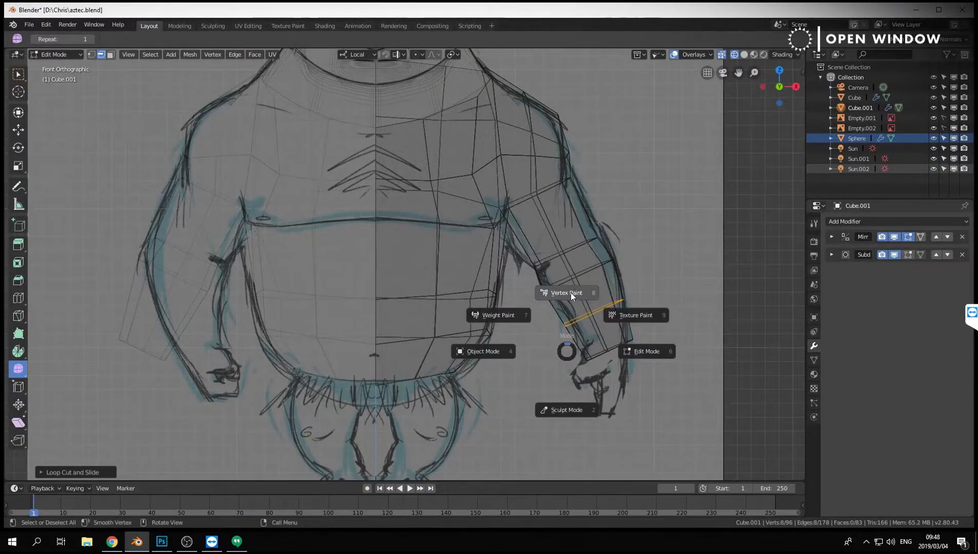
click(566, 405)
key(f)
click(531, 377)
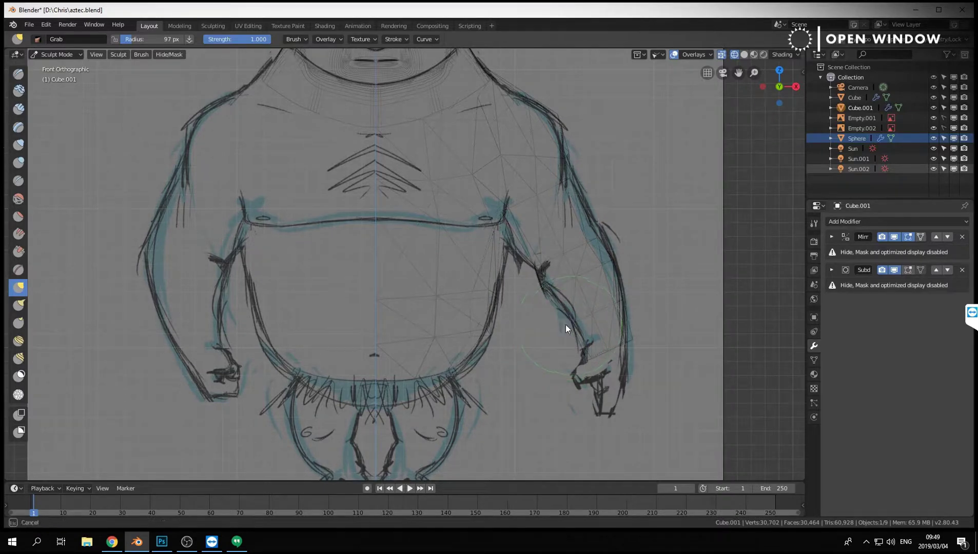
key(f)
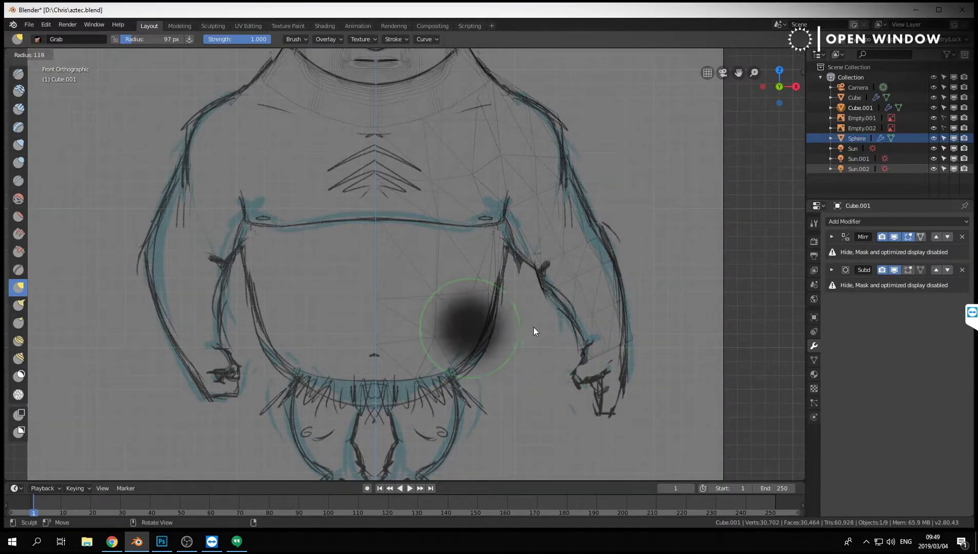
click(532, 330)
In right side view and Edit Mode, add a centered loop cut around the torso across the upper belly.
key(KP_3)
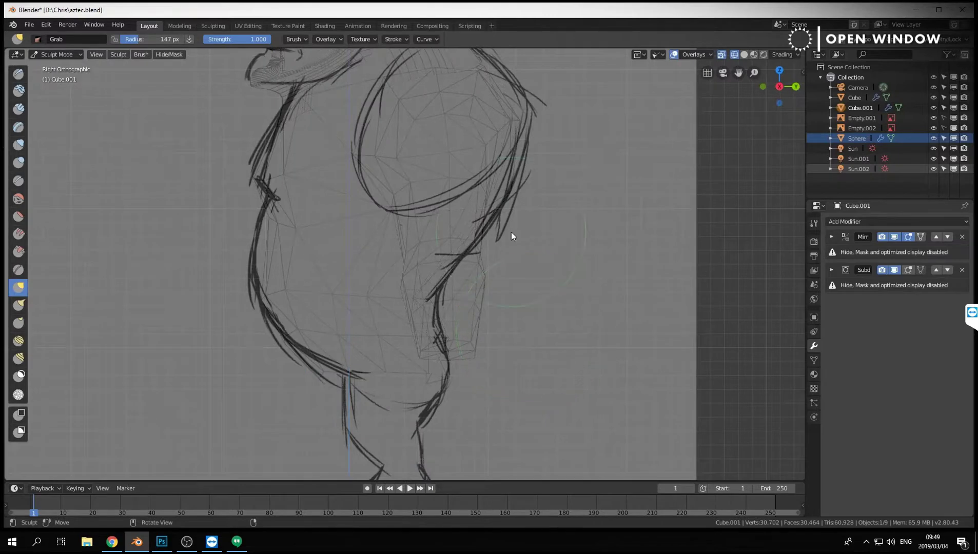
scroll(511, 236, down, 3)
key(Tab)
key(ctrl+r)
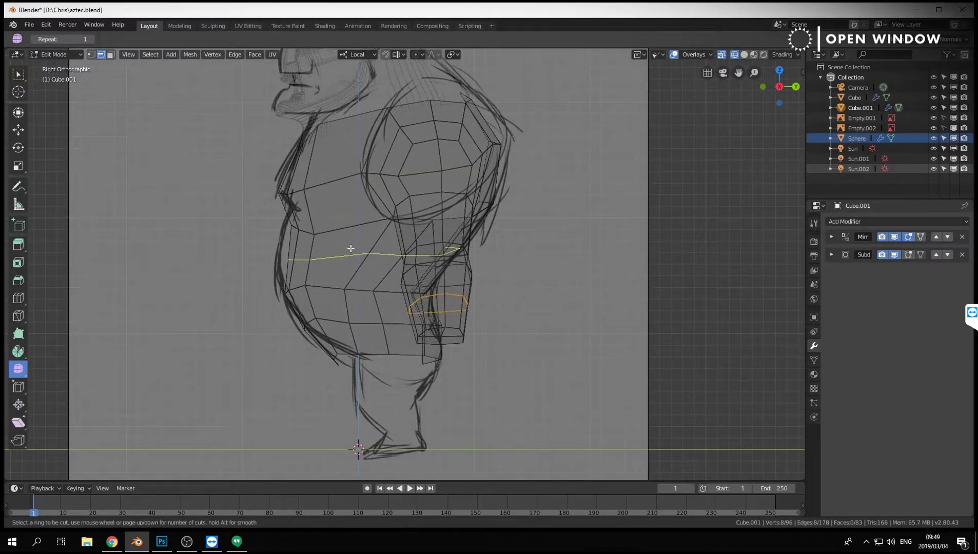
click(351, 248)
right_click(350, 249)
In Sculpt Mode, grab the front of the belly to match the side sketch and set the brush radius to 121 px.
key(ctrl+Tab)
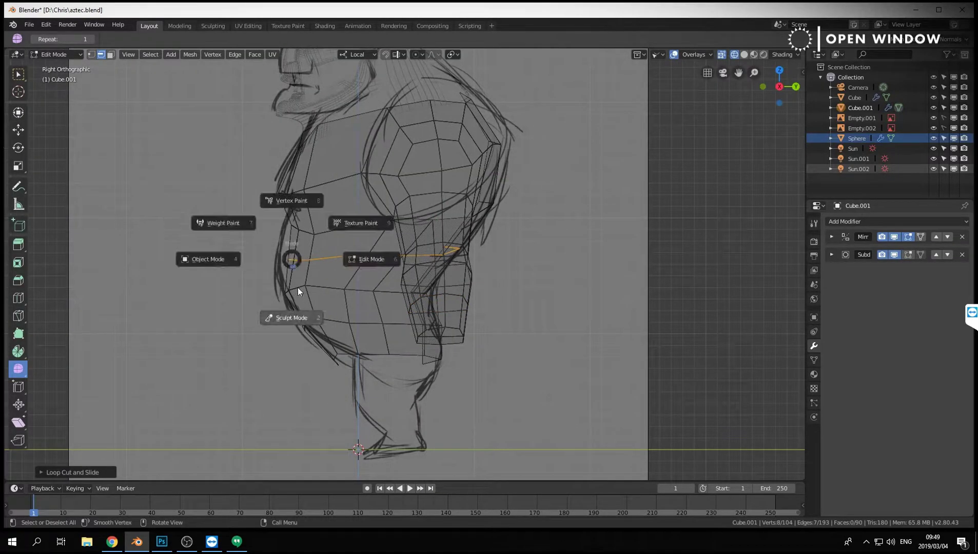
click(291, 318)
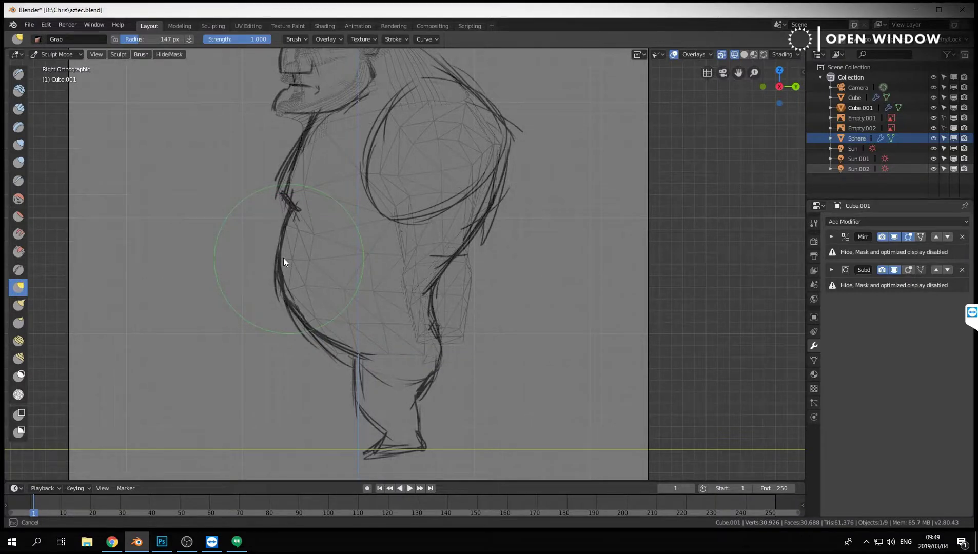
drag(283, 257, 287, 267)
key(f)
click(290, 265)
scroll(513, 283, up, 3)
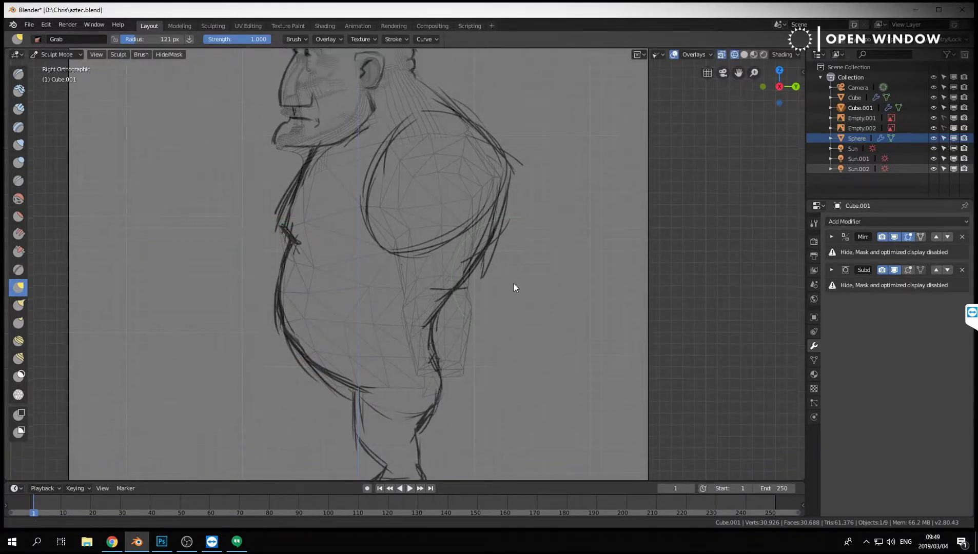
Examine the torso in Object Mode and from perspective angles, and return to the front view in Edit Mode.
key(ctrl+Tab)
click(177, 275)
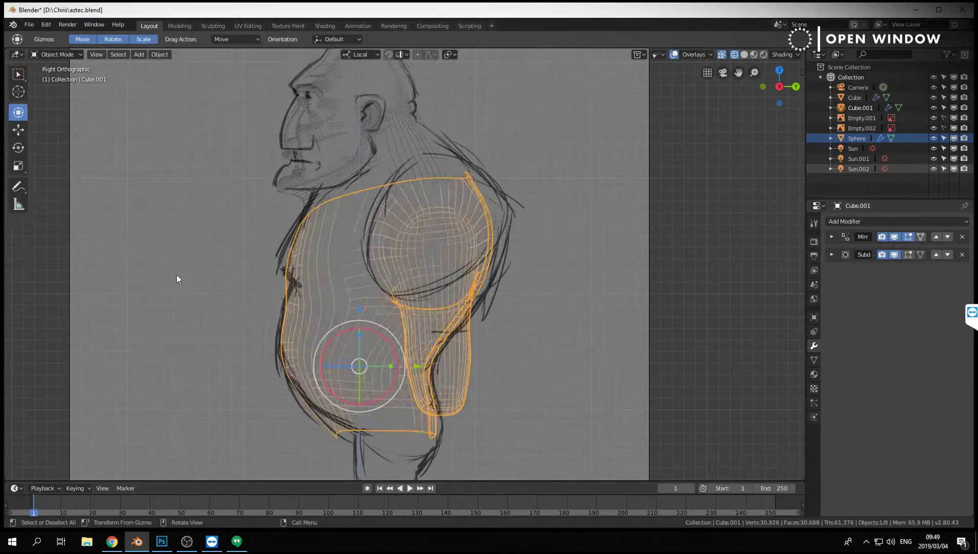
mouse_move(176, 275)
middle_down()
mouse_move(347, 241)
mouse_move(444, 237)
middle_up()
key(Tab)
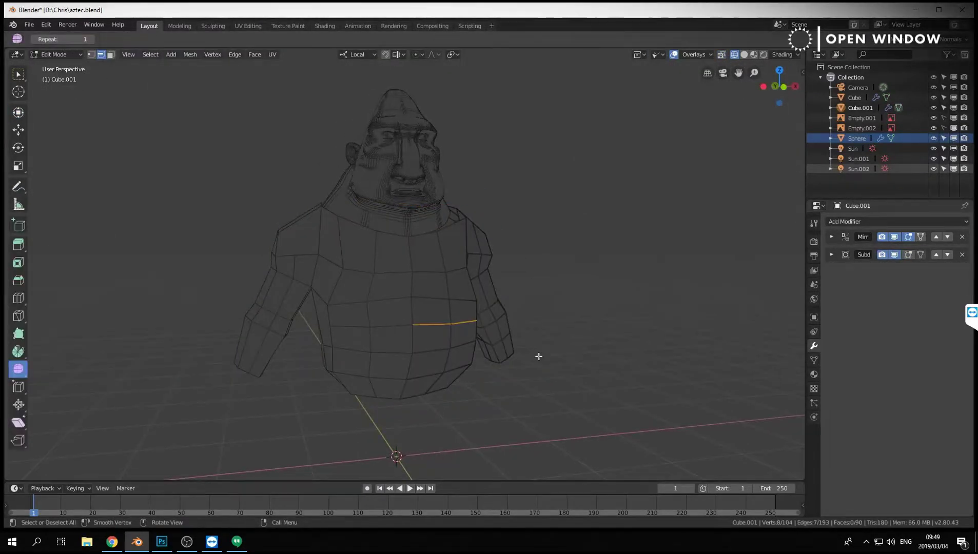
shift+middle_drag(539, 356, 572, 264)
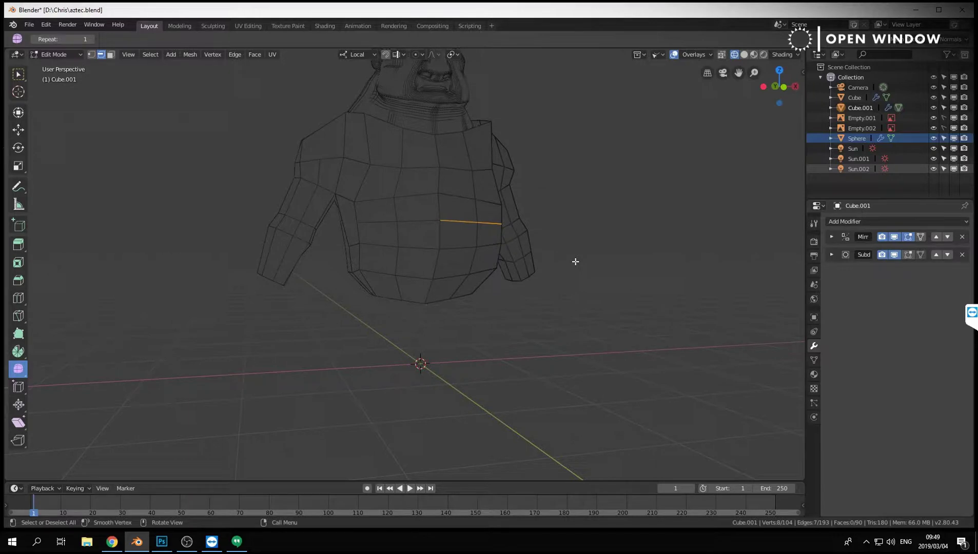
scroll(559, 318, up, 3)
mouse_move(552, 334)
middle_down()
mouse_move(552, 295)
mouse_move(533, 323)
mouse_move(558, 333)
middle_up()
key(KP_1)
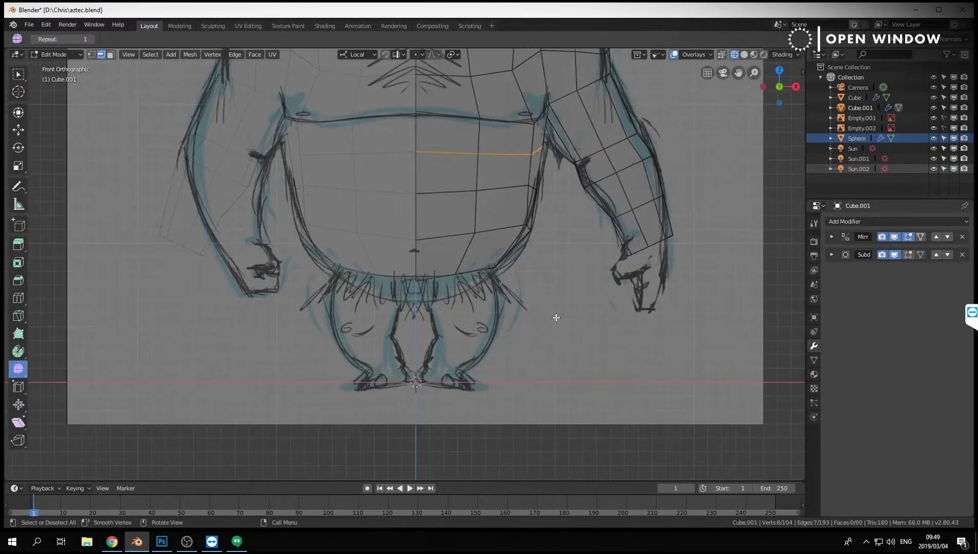
In vertex select mode, nudge the bottom-edge vertices of the torso nearest the centerline to fit the front sketch.
key(ctrl+Tab)
click(564, 288)
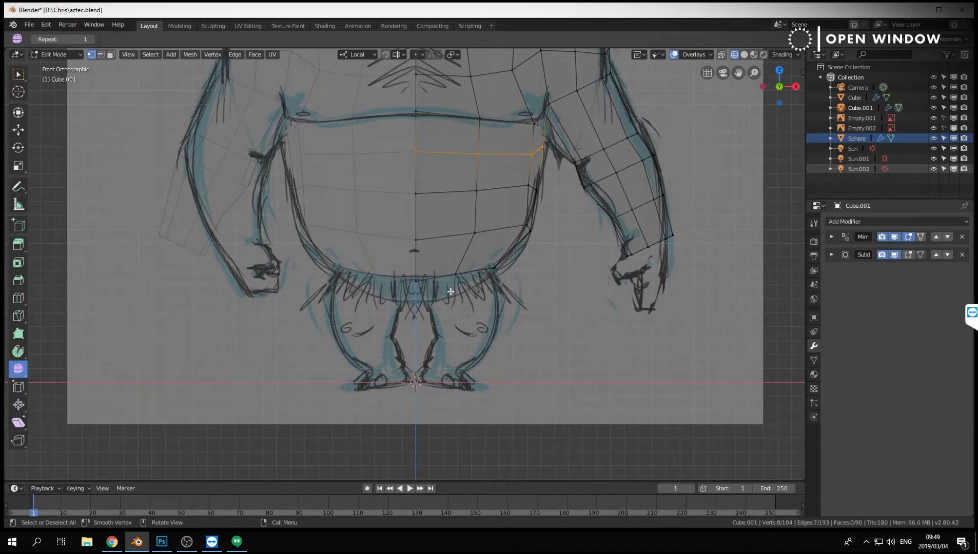
key(a)
key(alt+a)
click(456, 274)
key(g)
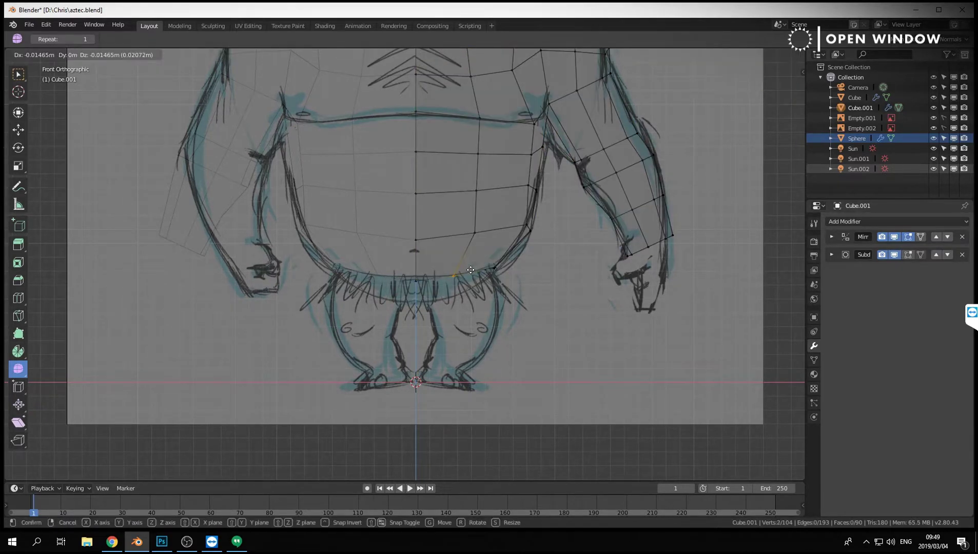
click(471, 271)
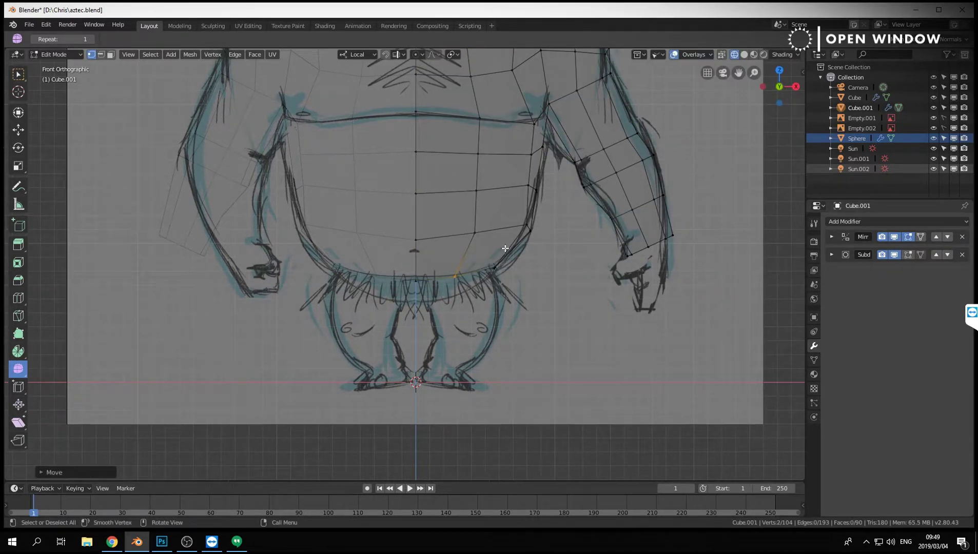
scroll(505, 248, down, 2)
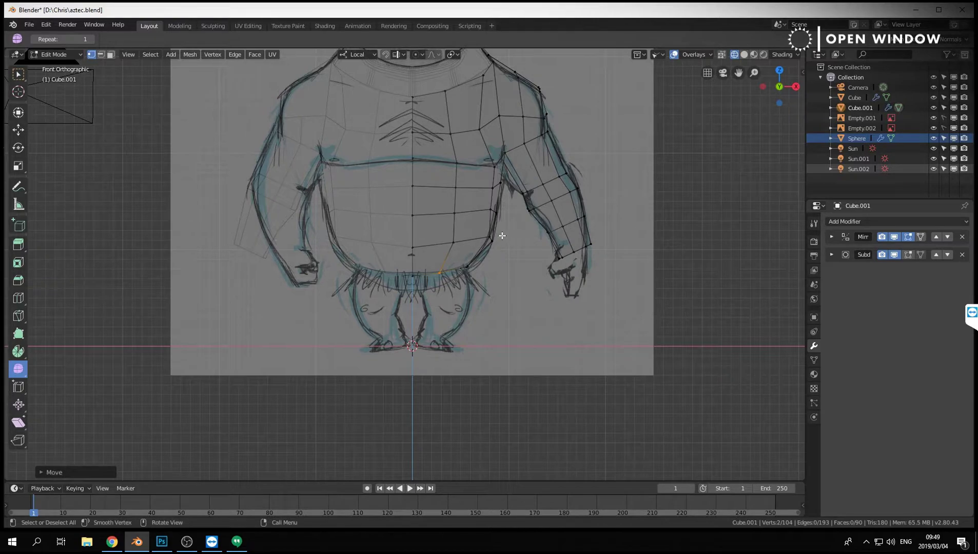
From below the torso, reposition three vertices on the open bottom rim to even out its outline.
scroll(500, 260, up, 6)
middle_drag(533, 286, 475, 190)
click(485, 200)
key(g)
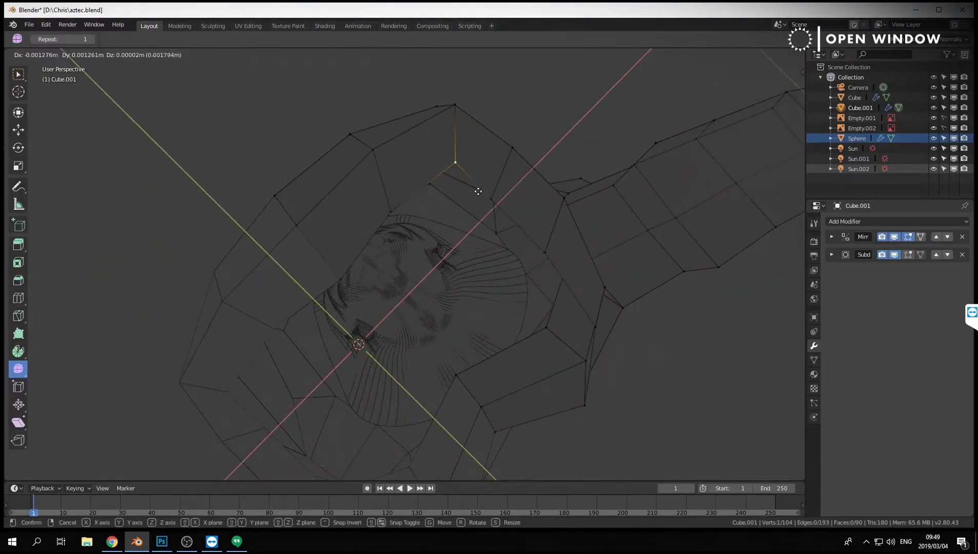
click(473, 207)
middle_drag(539, 251, 497, 216)
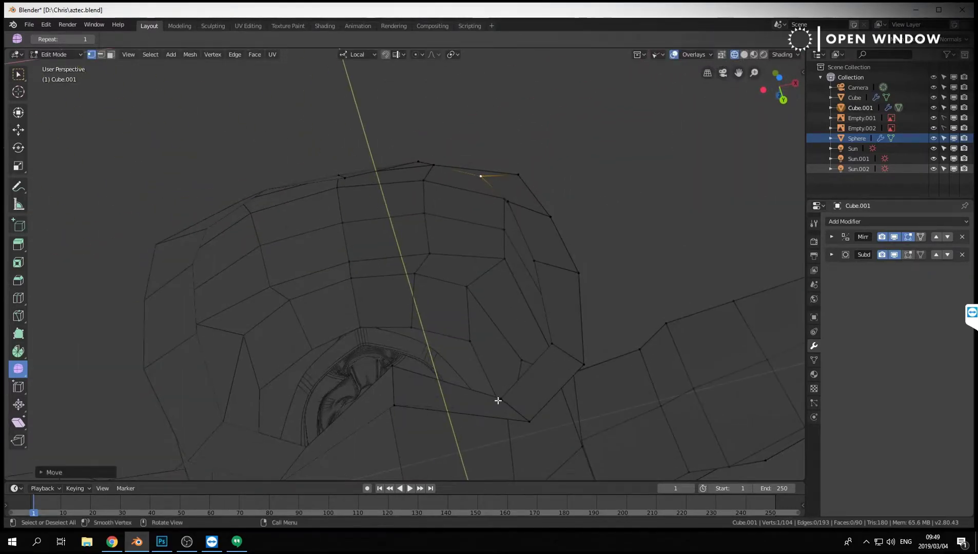
click(498, 400)
key(g)
click(497, 387)
key(g)
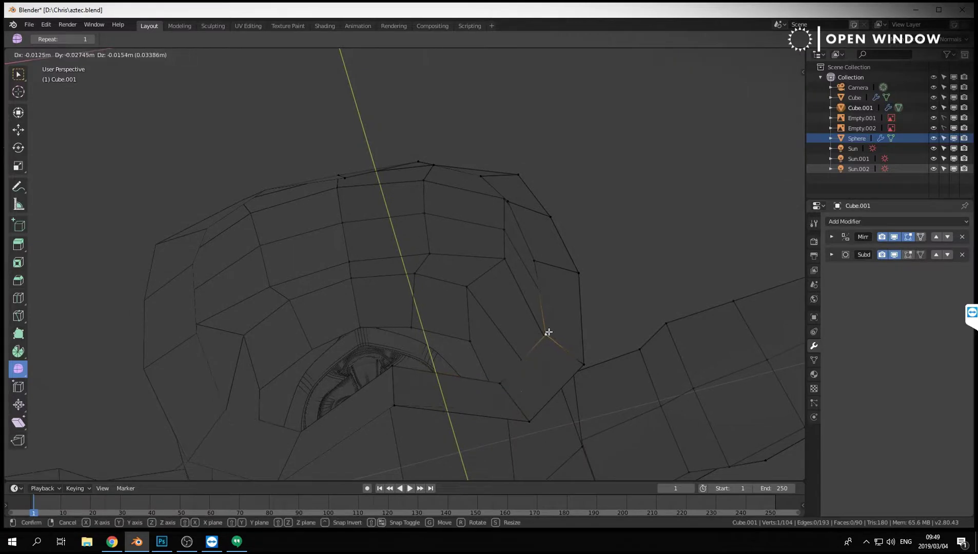
click(545, 332)
Move the remaining uneven bottom-rim vertices so the opening follows a smooth rounded curve.
middle_drag(545, 332, 504, 325)
key(g)
click(500, 426)
click(513, 209)
key(g)
click(516, 219)
click(541, 273)
key(g)
click(549, 289)
Select the boundary loop around the torso's open bottom and fill it with a face.
alt+click(501, 394)
key(f)
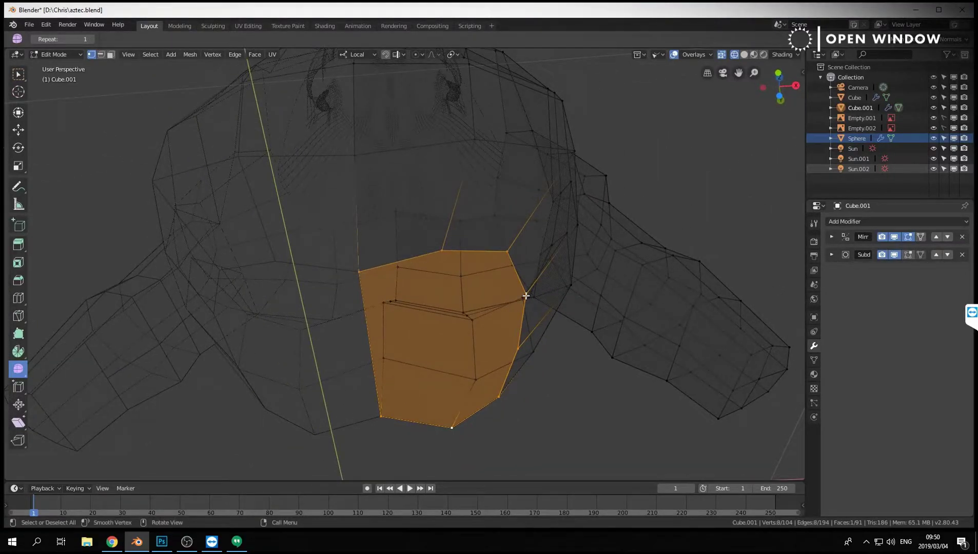
click(971, 312)
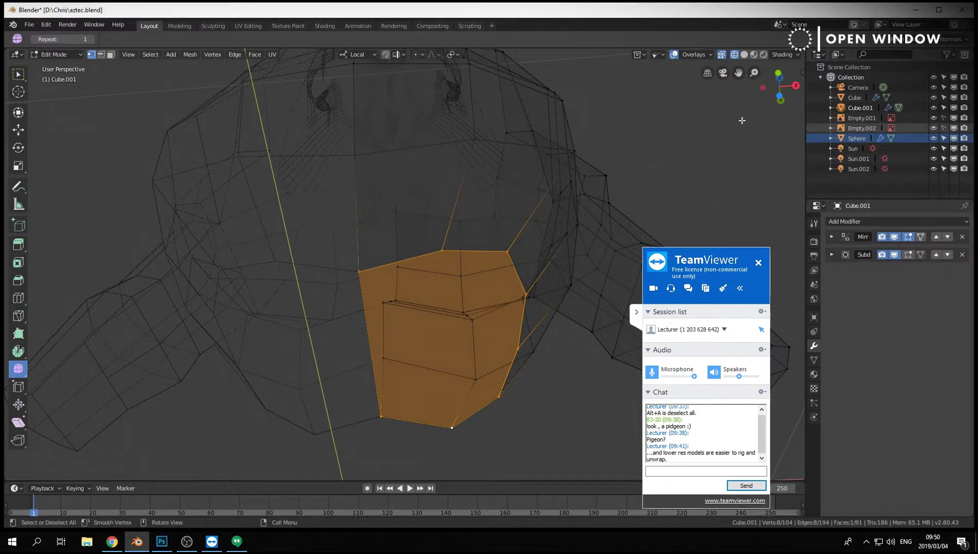
click(636, 315)
Try a knife cut across the filled bottom face, cancel it and undo the fill.
middle_drag(546, 270, 550, 325)
key(k)
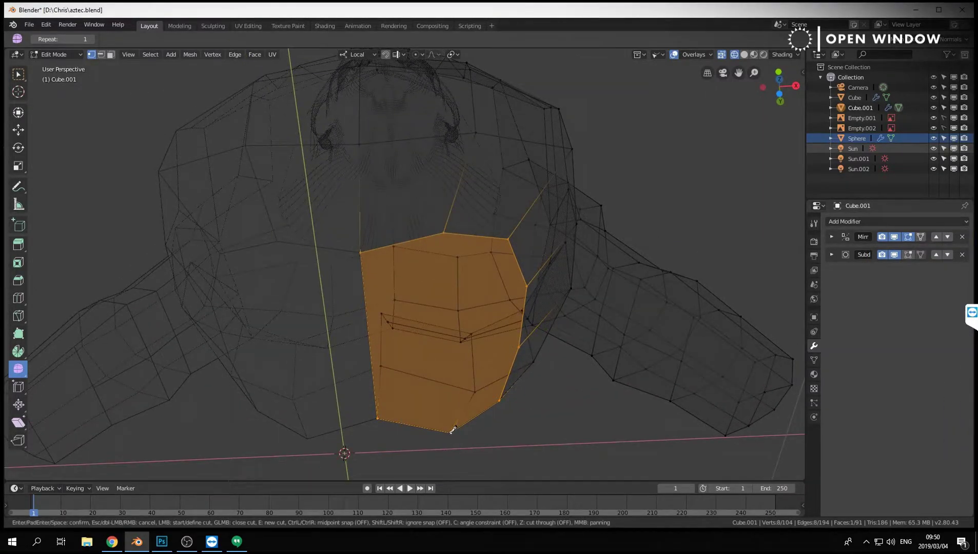
click(444, 232)
key(Escape)
middle_drag(474, 352, 522, 304)
key(ctrl+z)
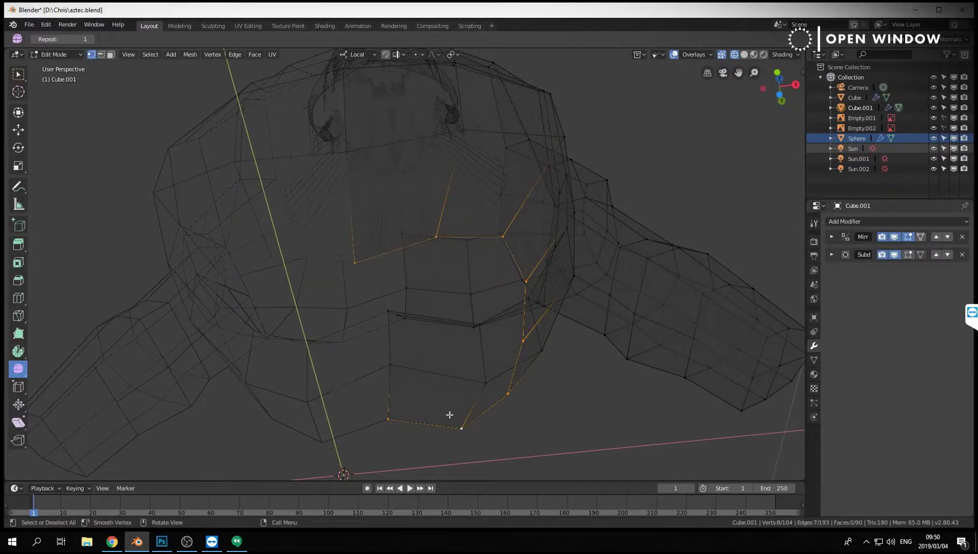
Try Grid Fill on the bottom boundary loop, both open and with a face filled in, and undo the fill.
middle_drag(533, 361, 557, 354)
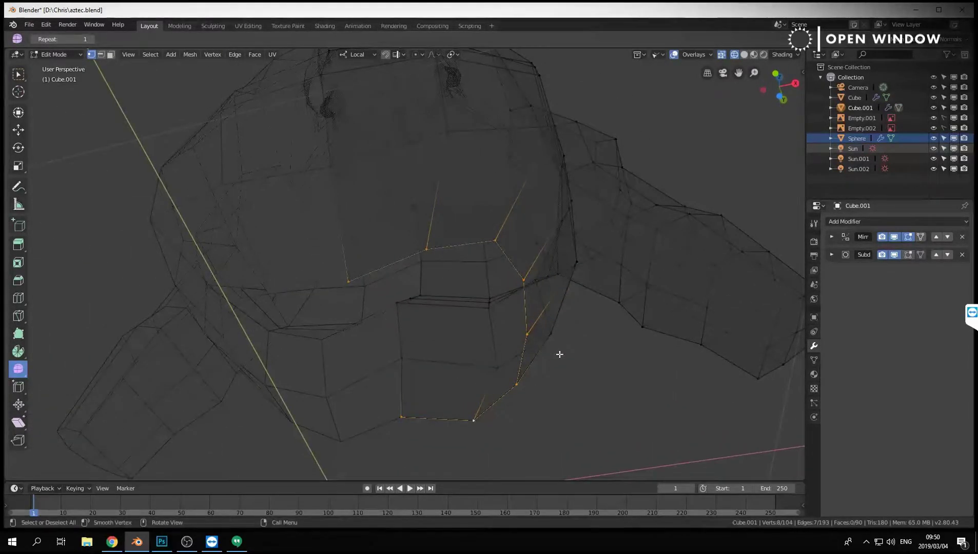
key(ctrl+f)
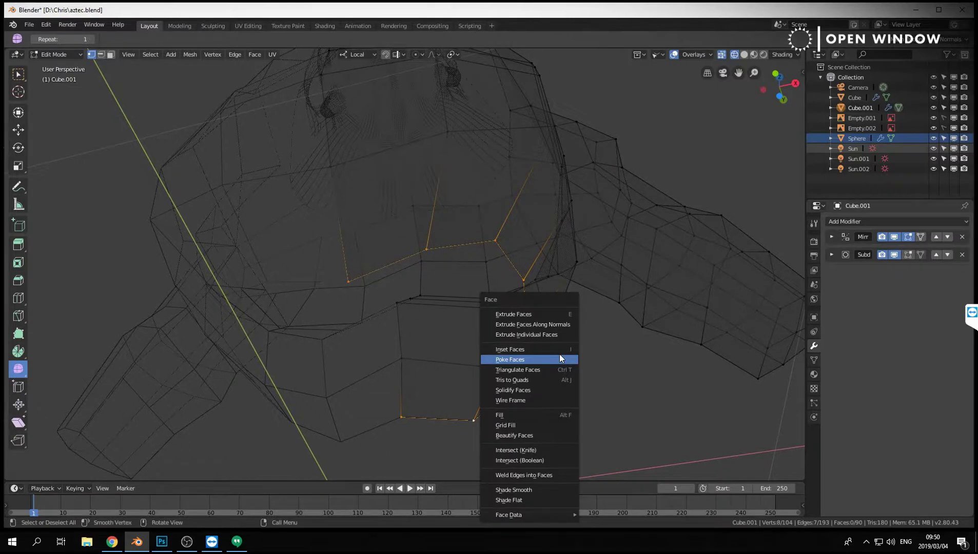
click(524, 425)
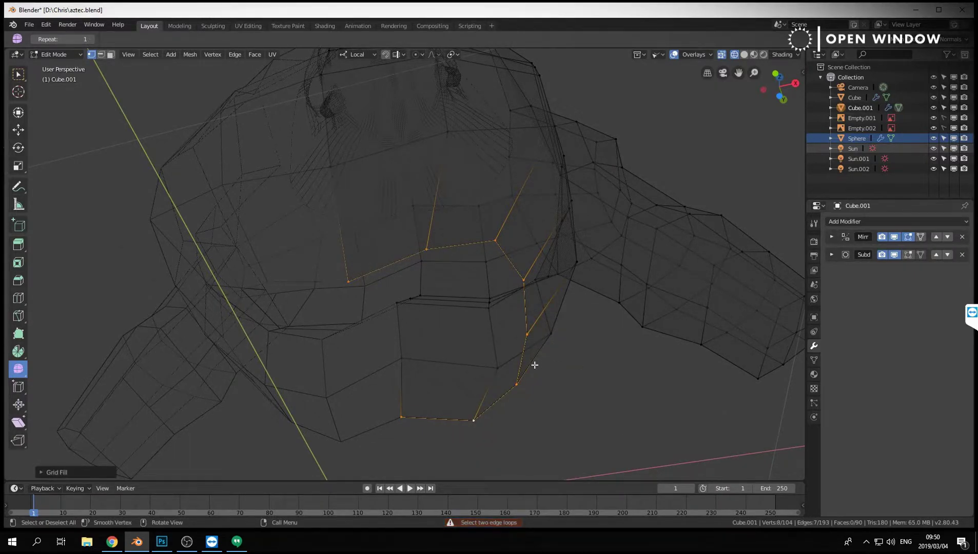
middle_drag(535, 365, 514, 359)
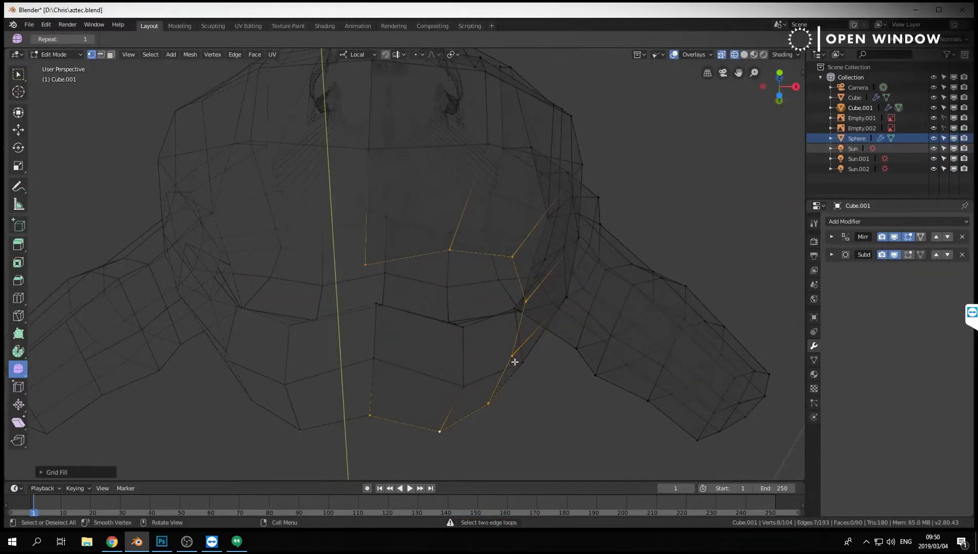
key(f)
key(ctrl+f)
click(517, 365)
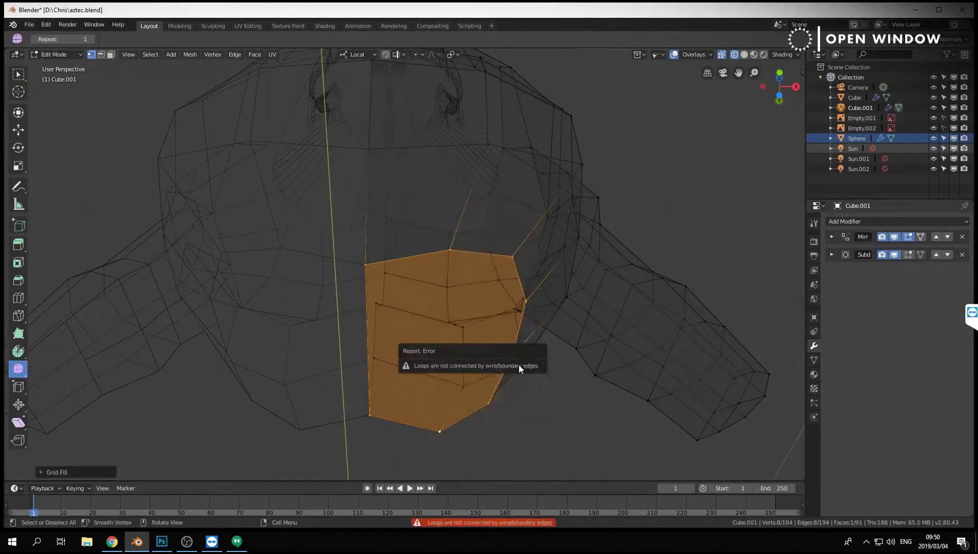
key(ctrl+z)
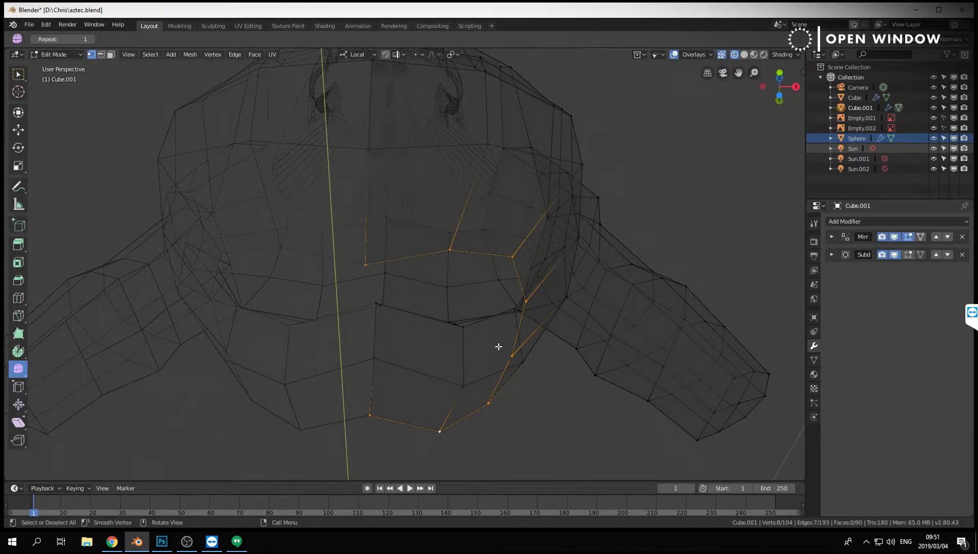
Fill the bottom opening with one face and knife-cut it lengthwise between the opposite rim vertices nearest the centerline.
middle_drag(498, 347, 540, 347)
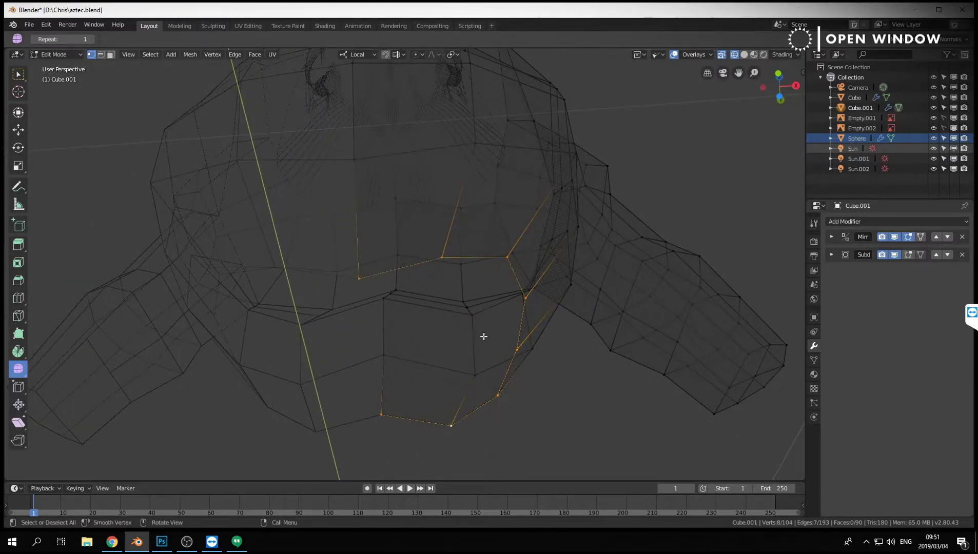
key(f)
middle_drag(469, 332, 481, 319)
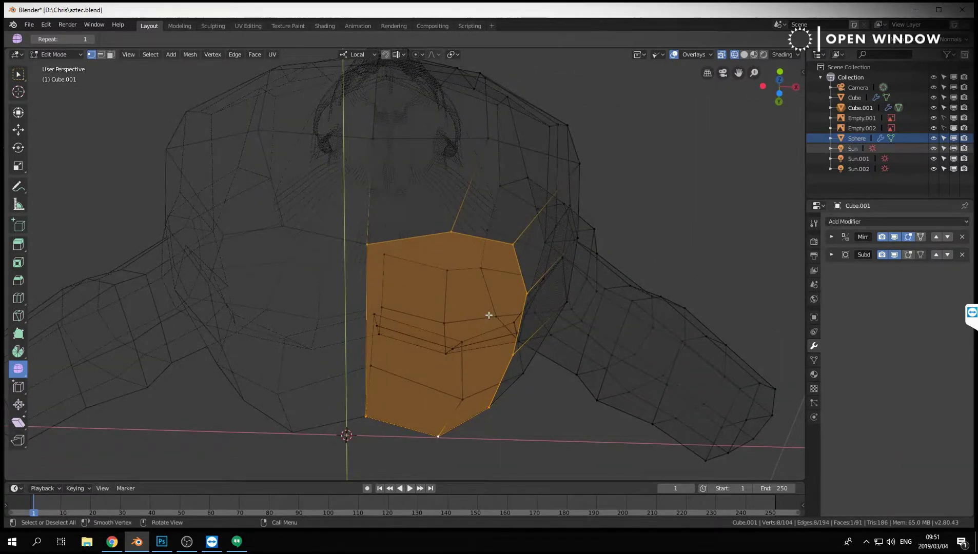
key(k)
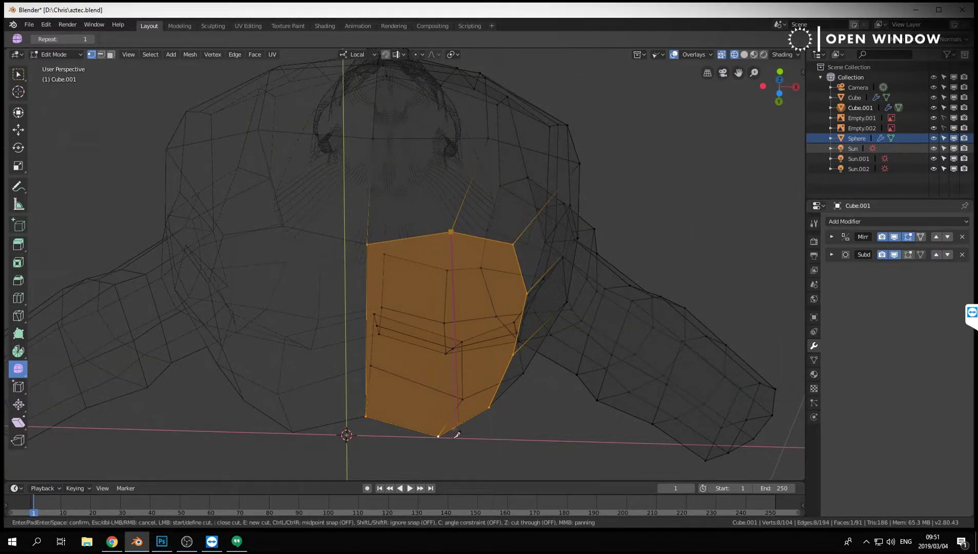
click(439, 436)
key(Return)
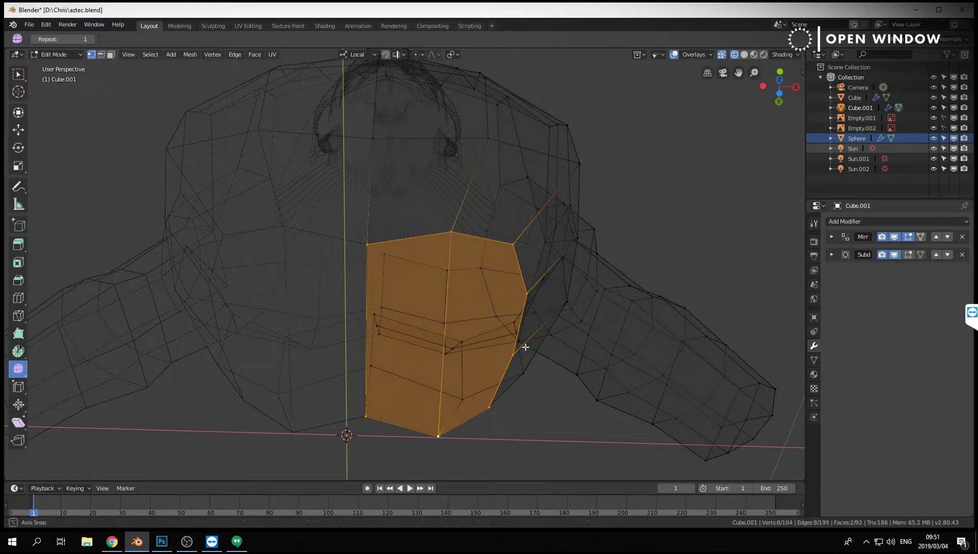
Knife crosswise cuts through the bottom faces from the side rim vertices to the centerline edge.
middle_drag(524, 345, 484, 297)
key(k)
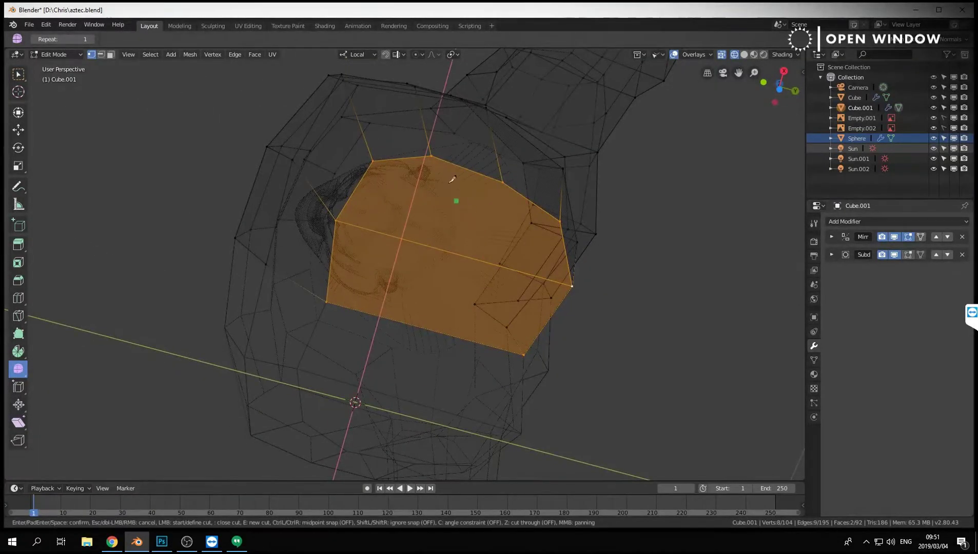
click(390, 313)
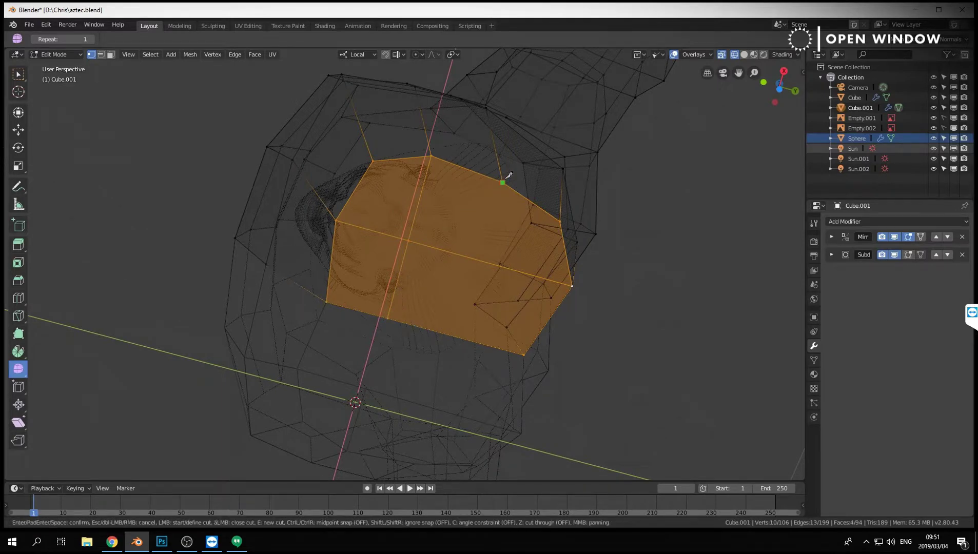
key(Return)
Show the torso in Object Mode with solid shading, and hide the Empty.001 and Empty.002 reference images.
middle_drag(466, 337, 429, 328)
key(ctrl+Tab)
click(380, 341)
key(shift+z)
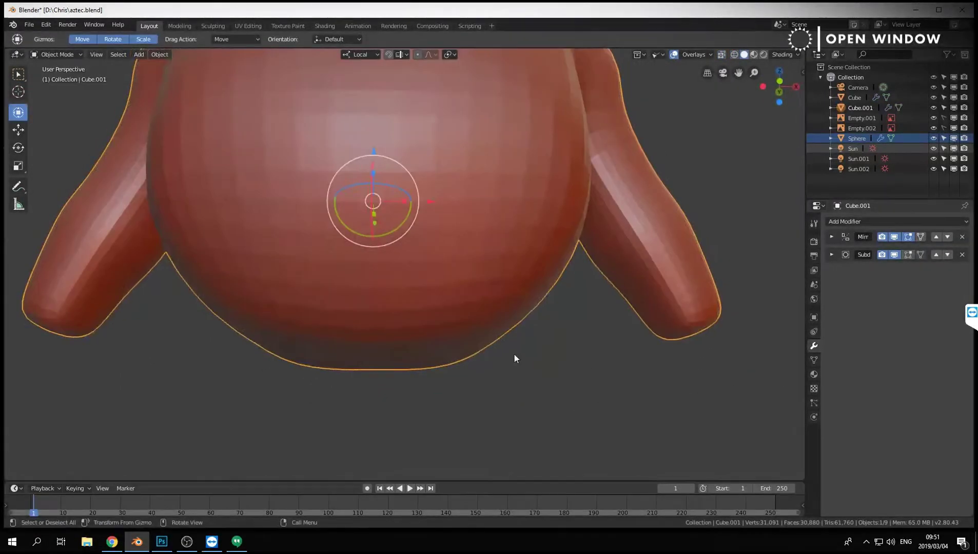
mouse_move(513, 355)
middle_down()
mouse_move(513, 288)
mouse_move(409, 270)
mouse_move(407, 294)
mouse_move(486, 265)
mouse_move(417, 264)
middle_up()
key(KP_3)
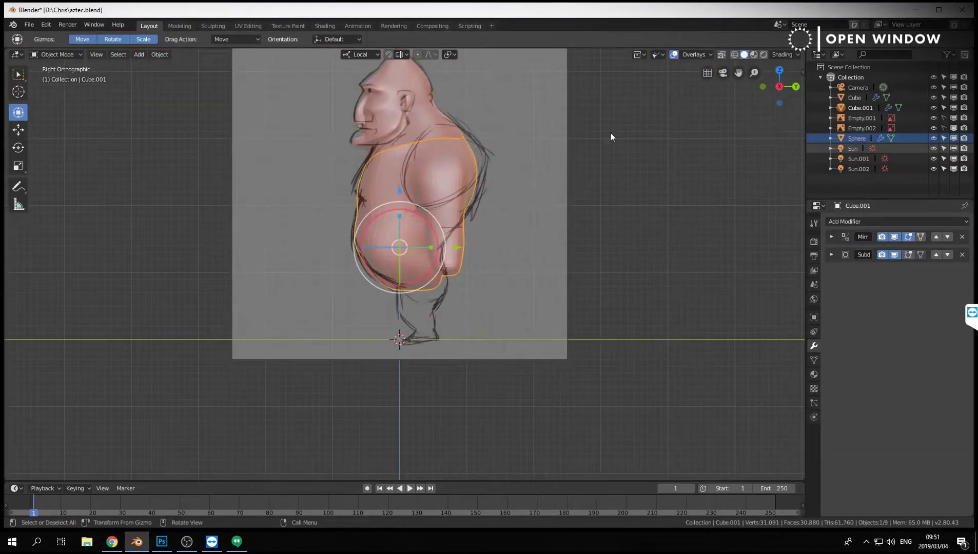
drag(933, 118, 936, 126)
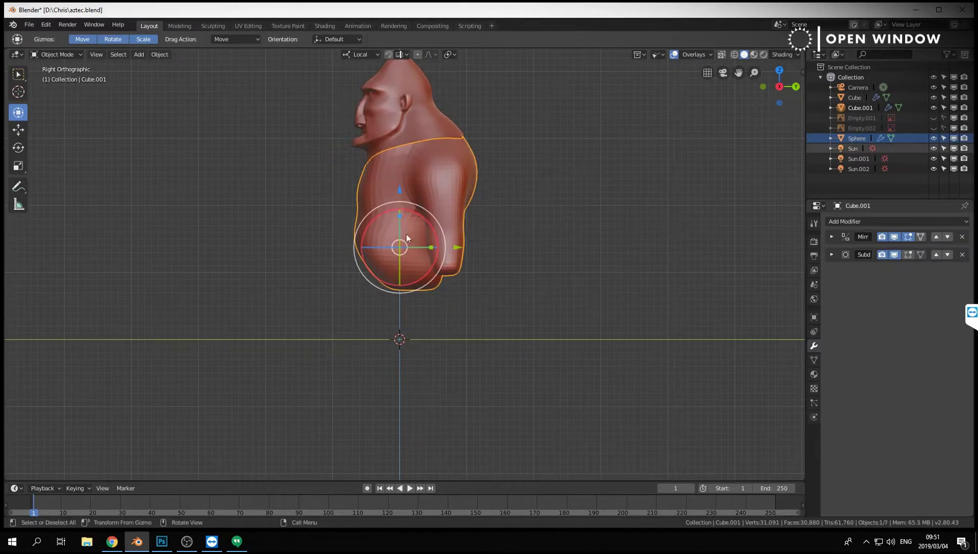
middle_drag(379, 224, 454, 141)
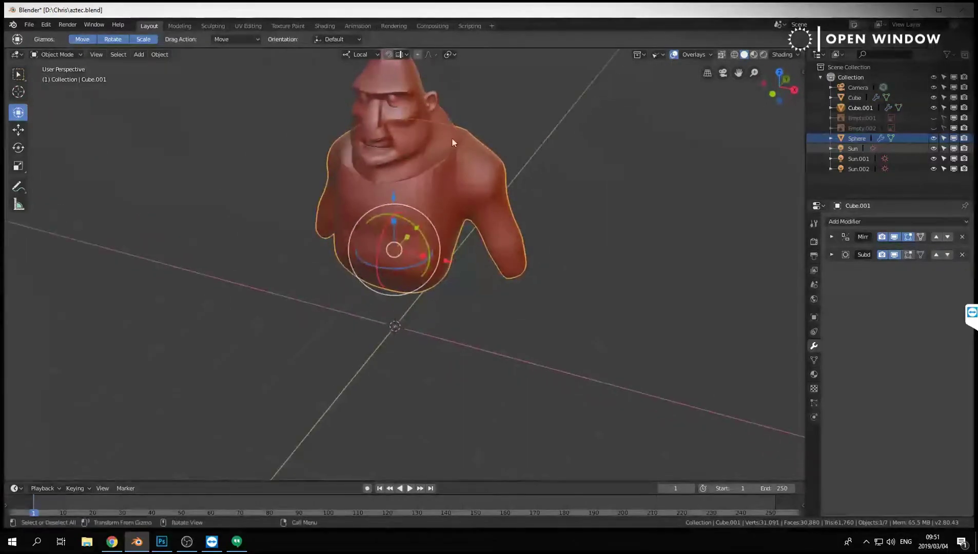
In front view and Edit Mode, shift the outer chest vertex slightly toward the arm.
key(KP_1)
scroll(596, 229, up, 4)
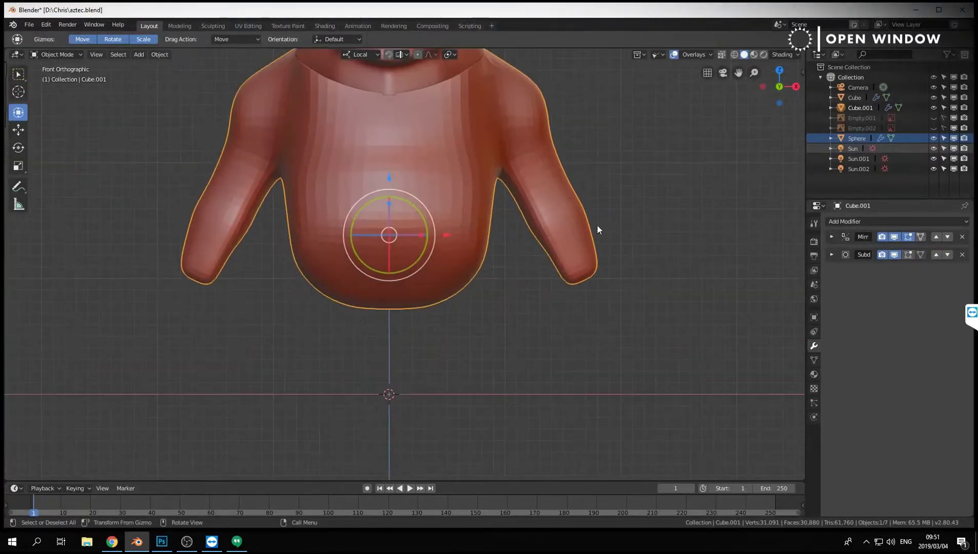
key(Tab)
scroll(514, 323, up, 1)
scroll(515, 323, down, 2)
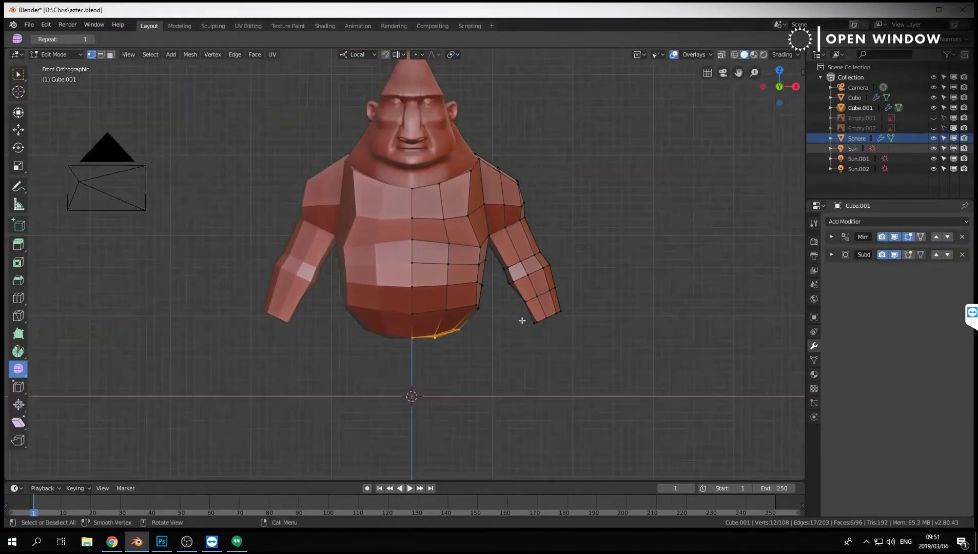
scroll(493, 226, up, 1)
click(480, 205)
key(g)
click(485, 204)
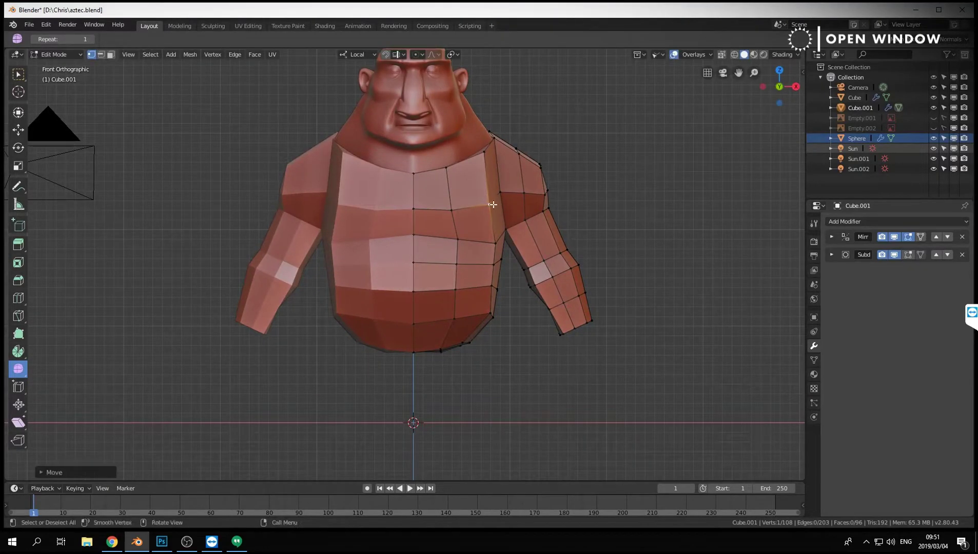
From raised perspective angles, reposition the outer chest vertex and the side vertex below it to round the chest.
middle_drag(485, 205, 496, 301)
click(494, 302)
key(g)
click(497, 349)
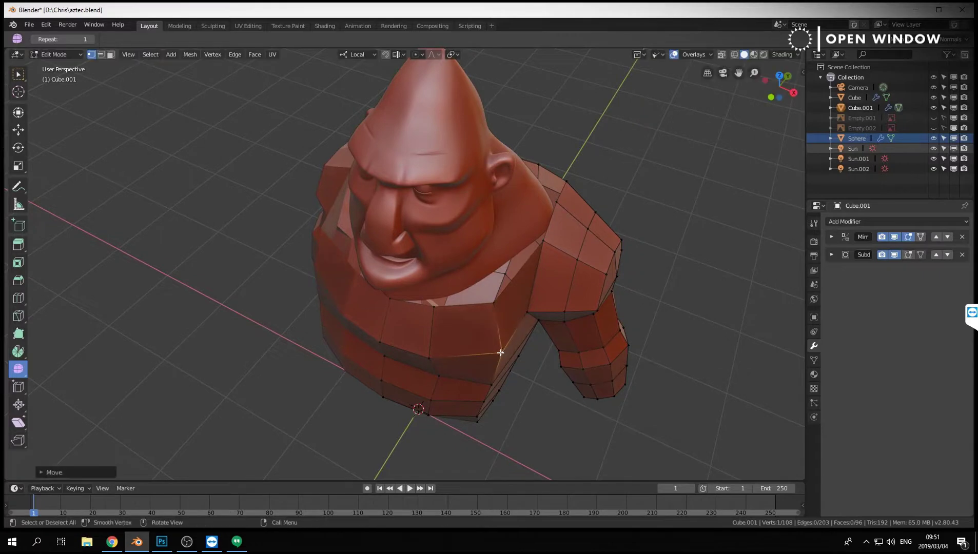
key(g)
click(491, 278)
middle_drag(532, 361, 479, 452)
click(520, 326)
key(g)
click(514, 321)
Select the vertical path of vertices down the side of the belly, and rotate and move it to smooth the flank.
ctrl+click(444, 445)
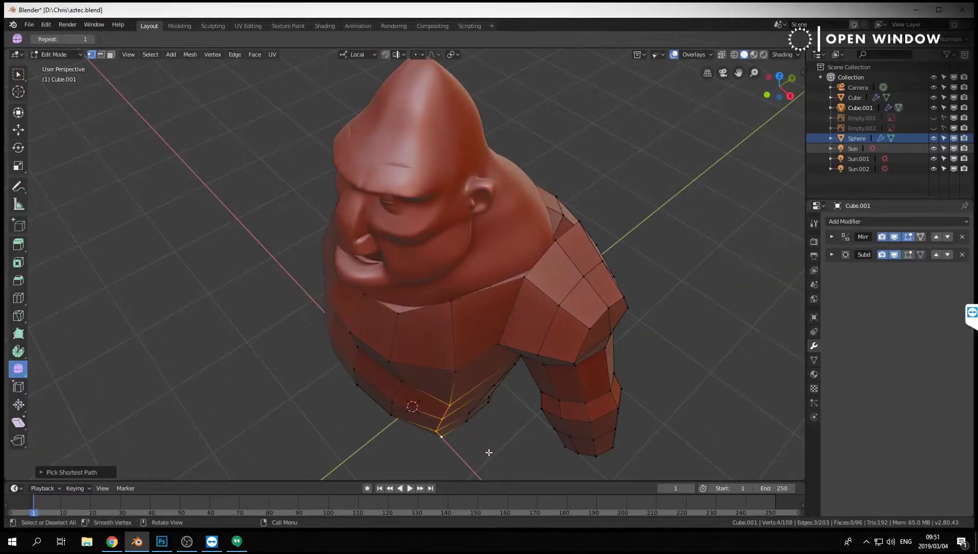
key(r)
click(511, 400)
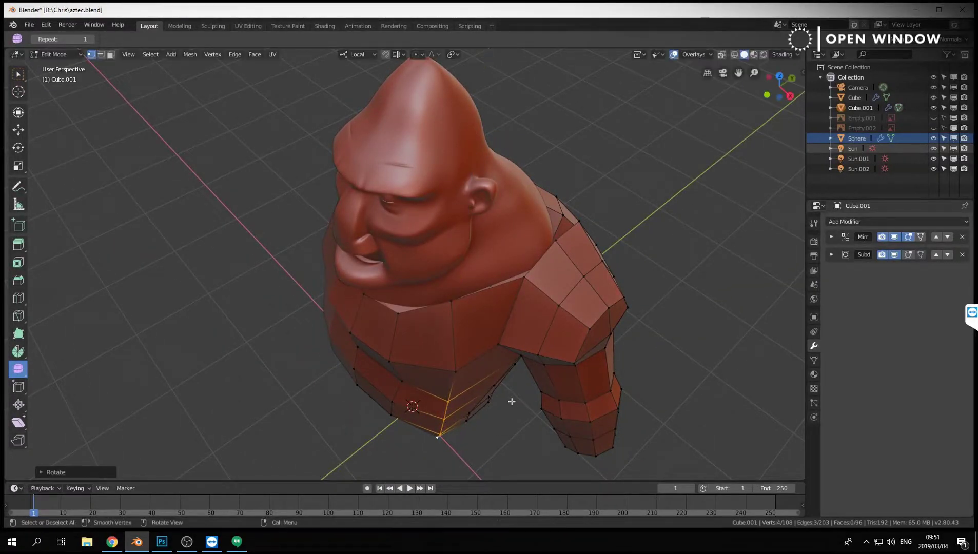
key(g)
click(517, 397)
Move the chest vertex near the armpit, and return to Object Mode in front view.
middle_drag(517, 398, 543, 311)
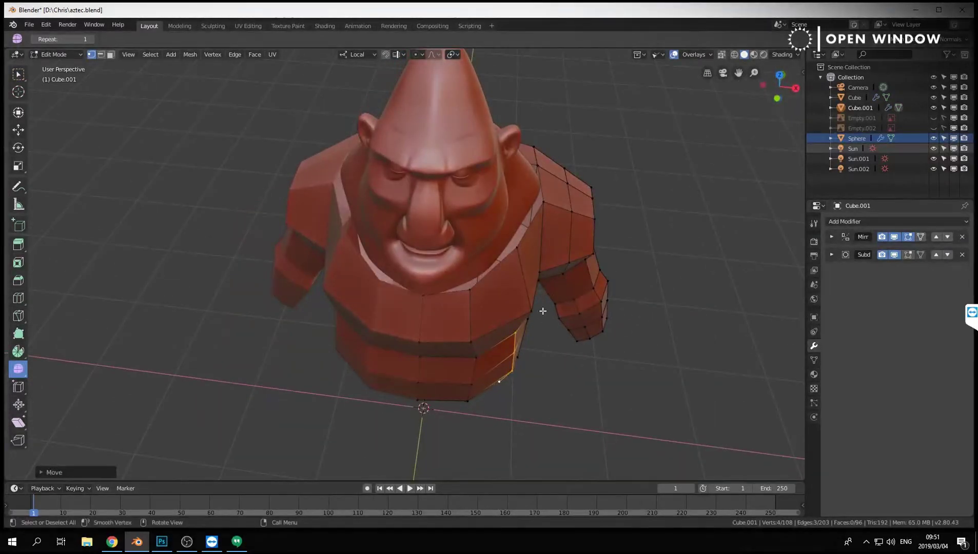
click(539, 276)
middle_drag(539, 275, 459, 324)
key(g)
click(413, 327)
key(Tab)
key(KP_1)
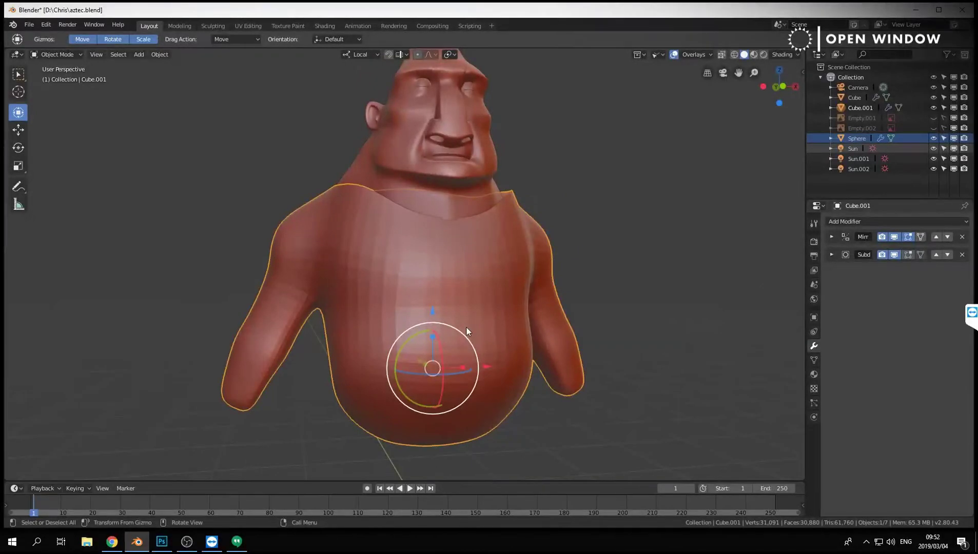
In Edit Mode with face selection, select the six faces closing the underside of the torso half.
shift+middle_drag(490, 364, 460, 286)
key(Tab)
middle_drag(474, 367, 463, 277)
middle_drag(555, 255, 511, 164)
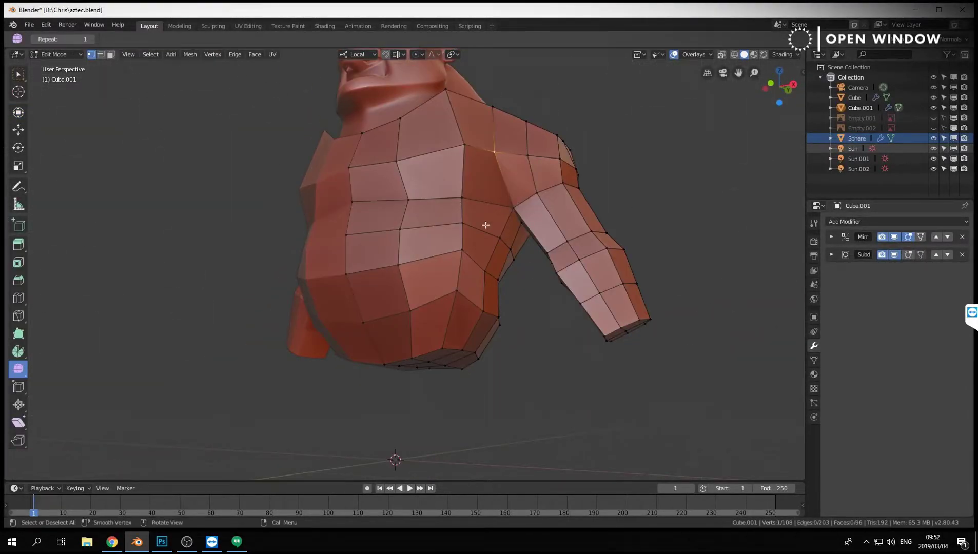
middle_drag(485, 269, 401, 354)
key(3)
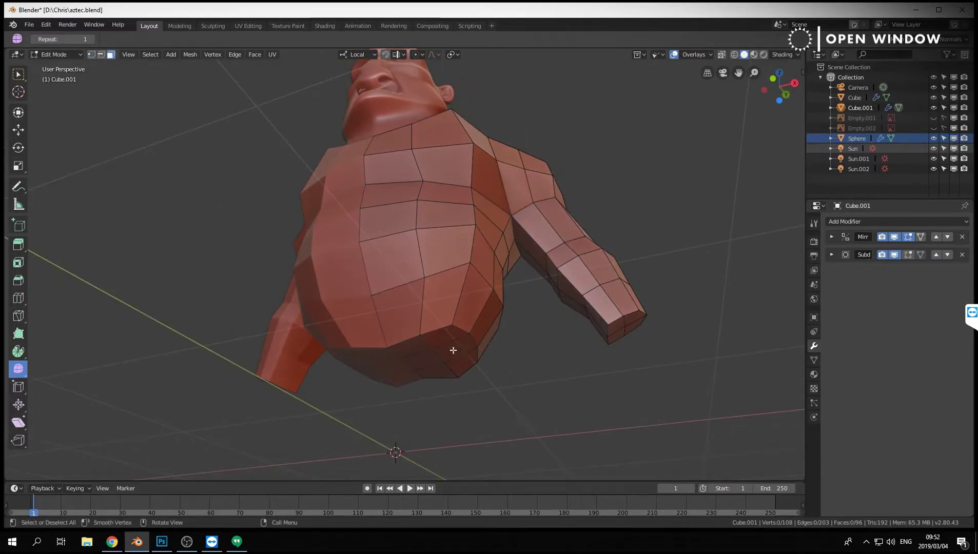
click(445, 336)
shift+click(453, 351)
shift+click(462, 365)
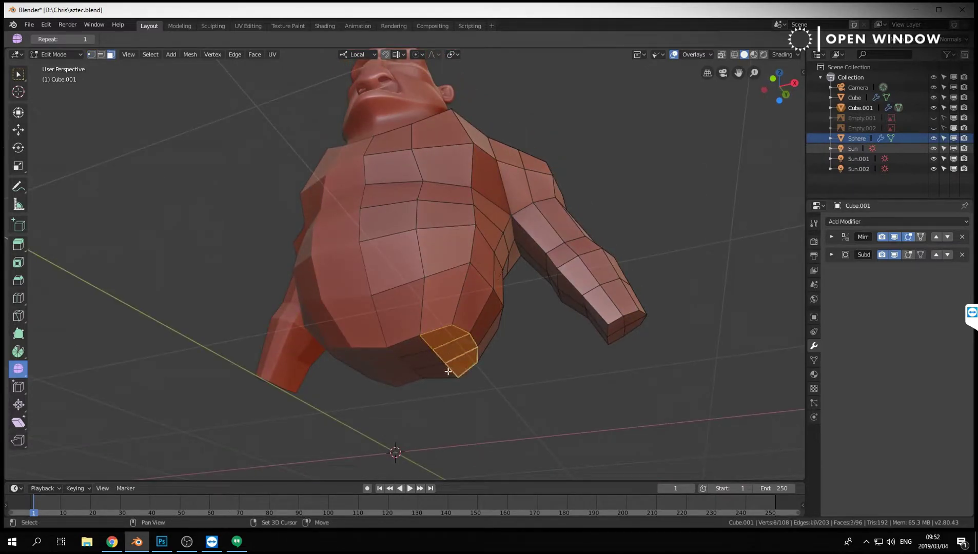
shift+click(432, 364)
shift+click(422, 360)
shift+click(418, 350)
Show the front reference sketch Empty.001 and extrude the bottom faces down about 0.16 m in front view to start the pelvis.
key(KP_1)
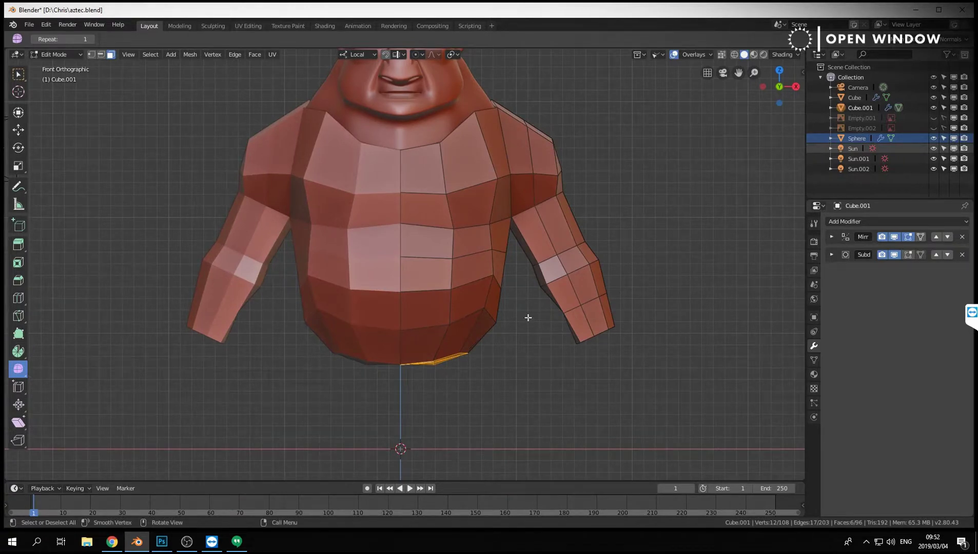
click(934, 117)
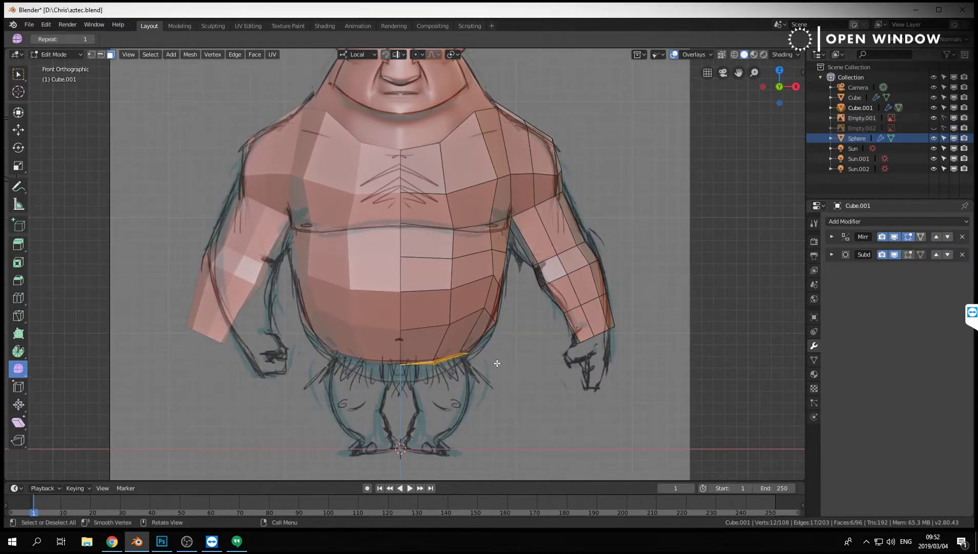
key(e)
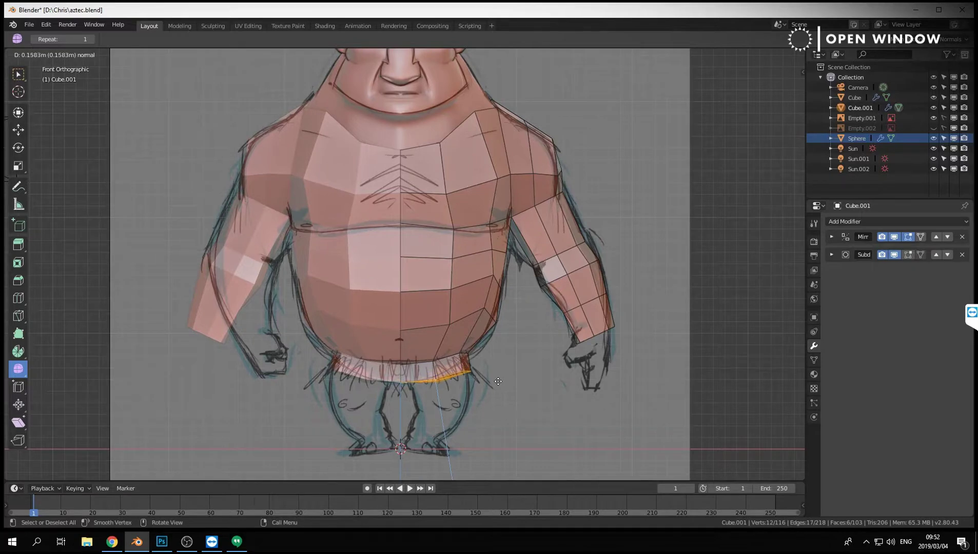
click(498, 381)
middle_drag(493, 390, 352, 404)
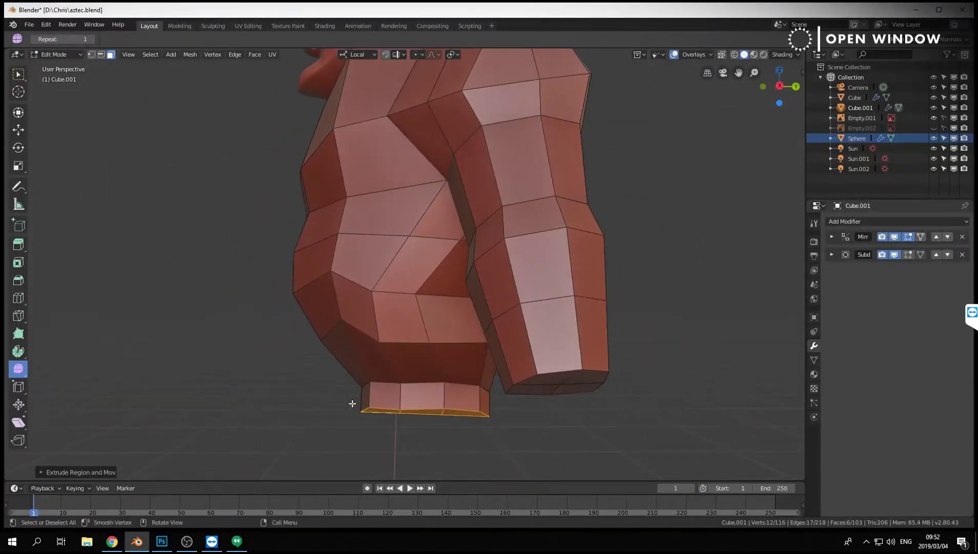
Rotate the extruded pelvis faces in front view so the outer side rises, and move them to match the sketched waistband.
key(KP_1)
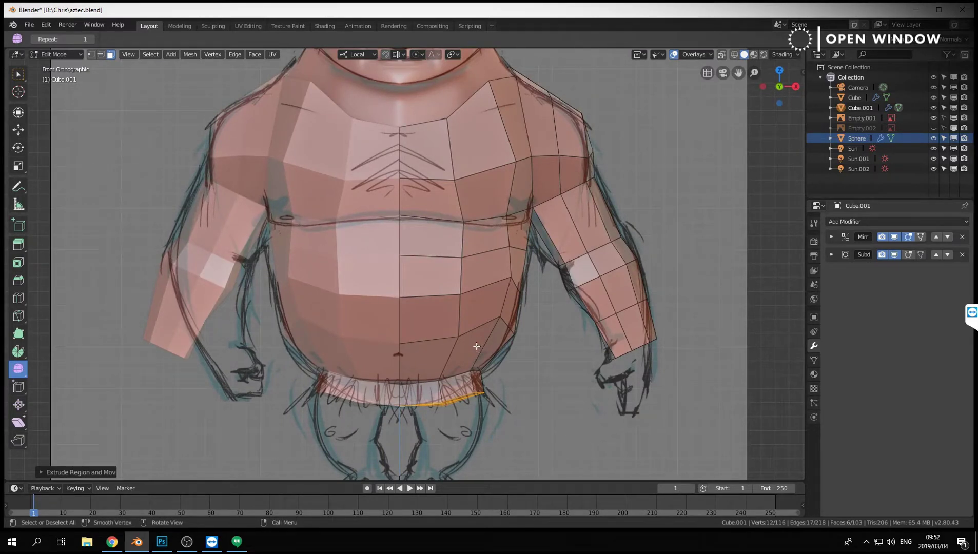
key(r)
click(564, 405)
key(g)
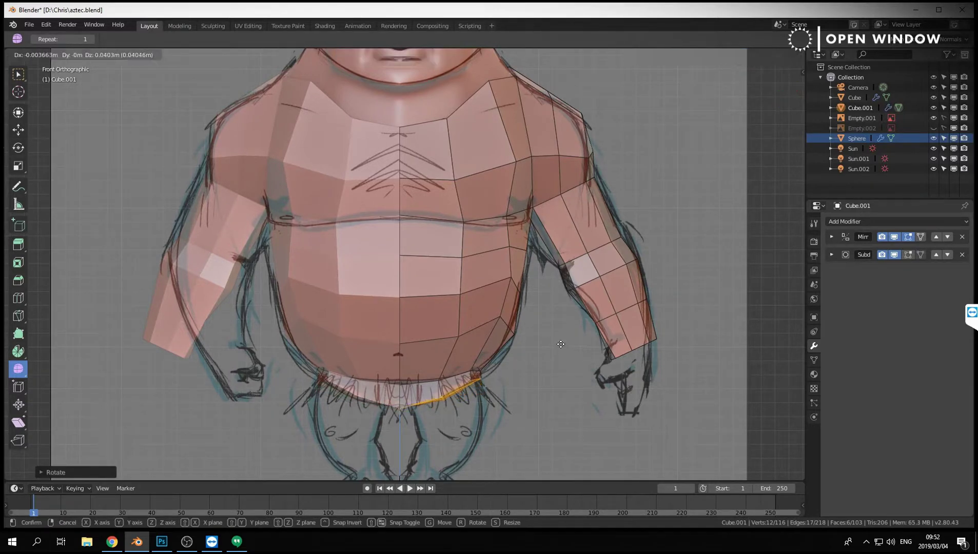
click(561, 347)
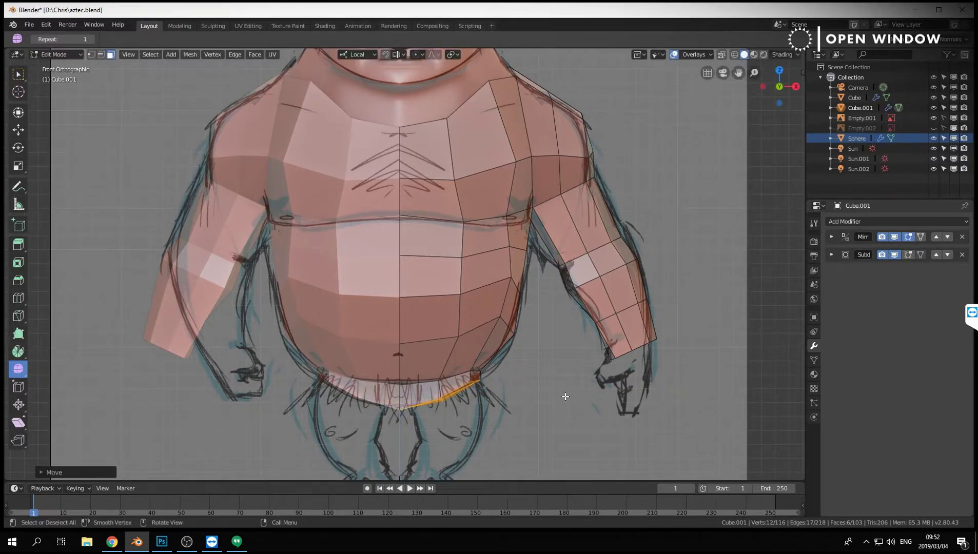
key(KP_3)
key(KP_1)
Inset the six bottom faces of the pelvis slightly as seen from below.
mouse_move(553, 405)
middle_down()
mouse_move(561, 294)
mouse_move(539, 273)
middle_up()
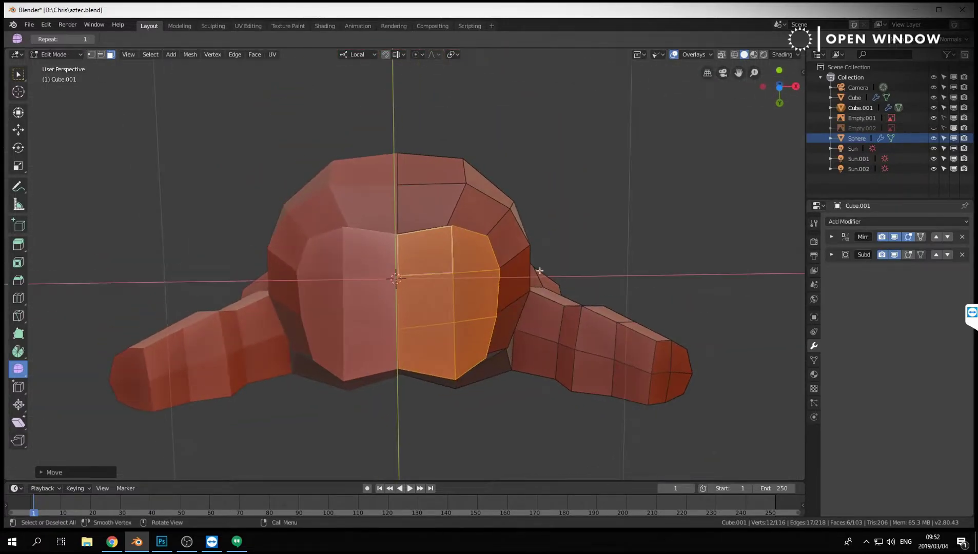
key(i)
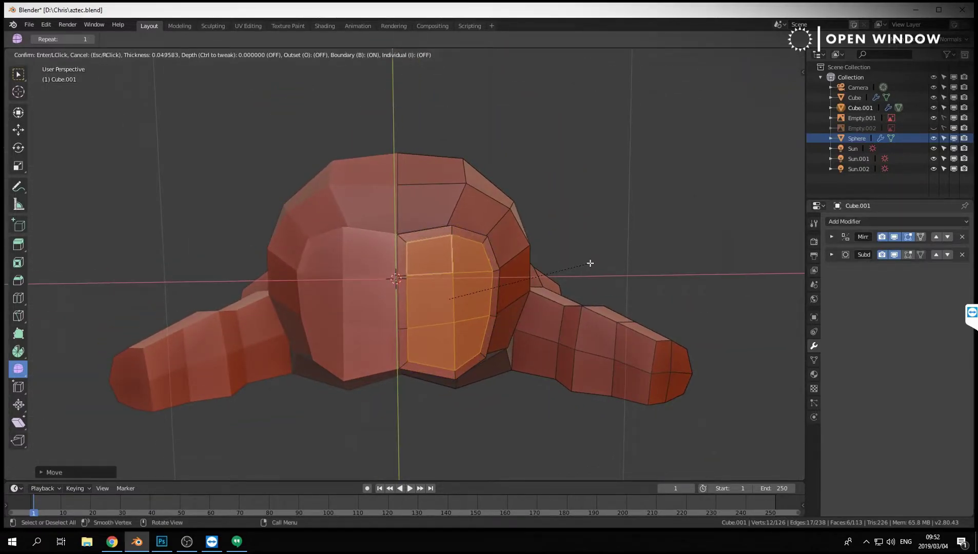
click(588, 263)
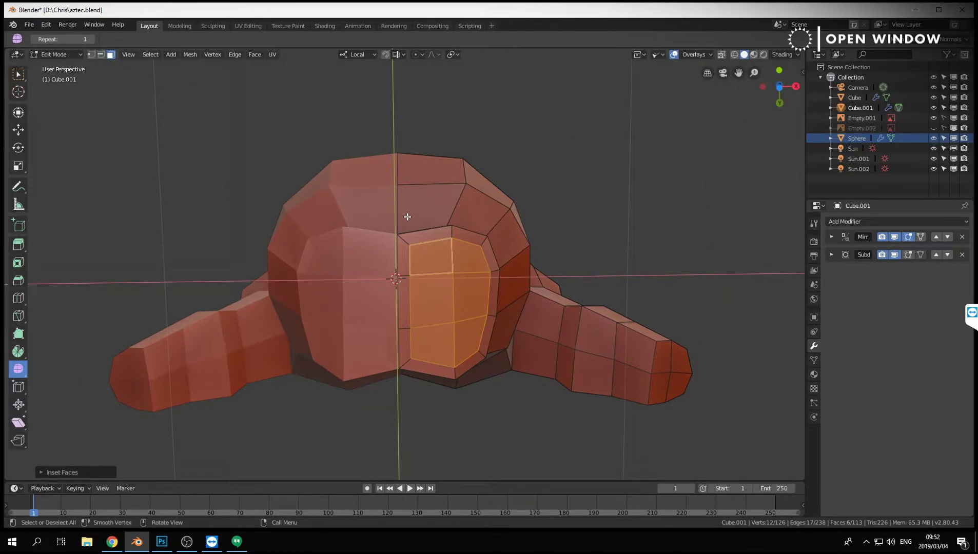
Move the inset bottom faces slightly down and outward in front view to round the underside of the pelvis.
middle_drag(408, 370, 543, 319)
key(KP_0)
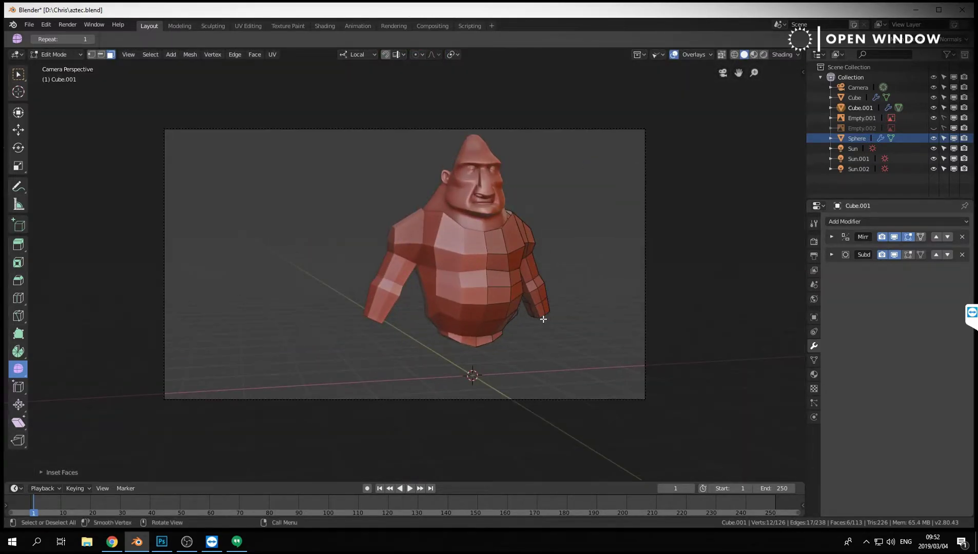
key(KP_1)
scroll(502, 334, up, 2)
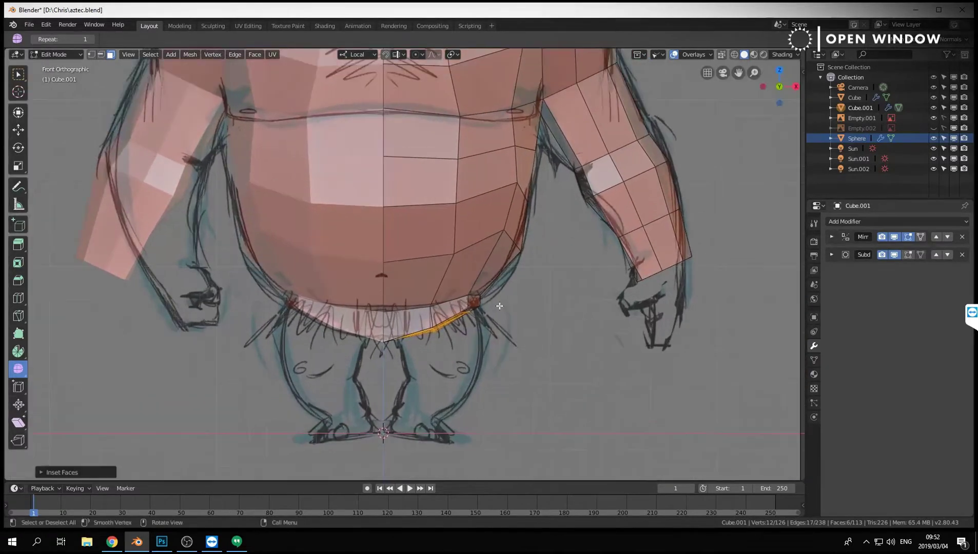
key(g)
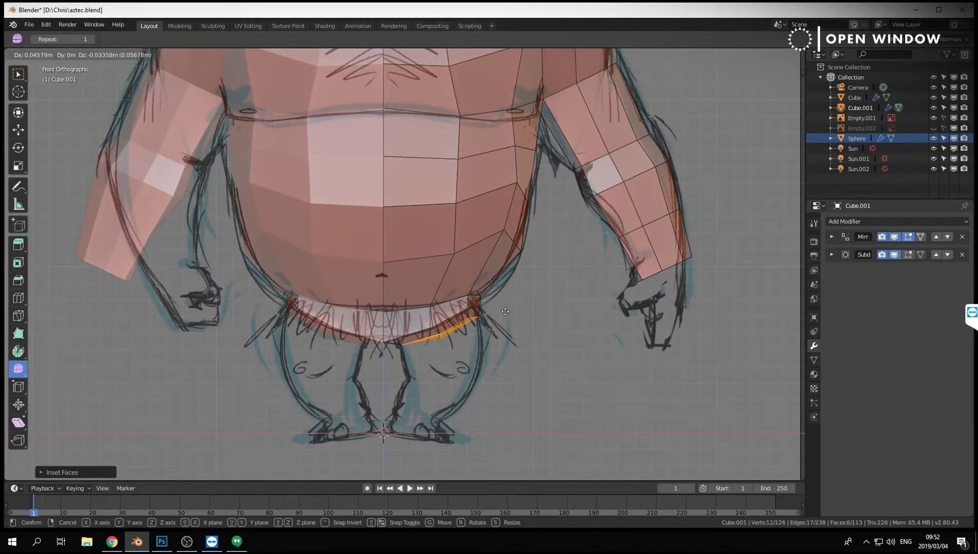
click(506, 313)
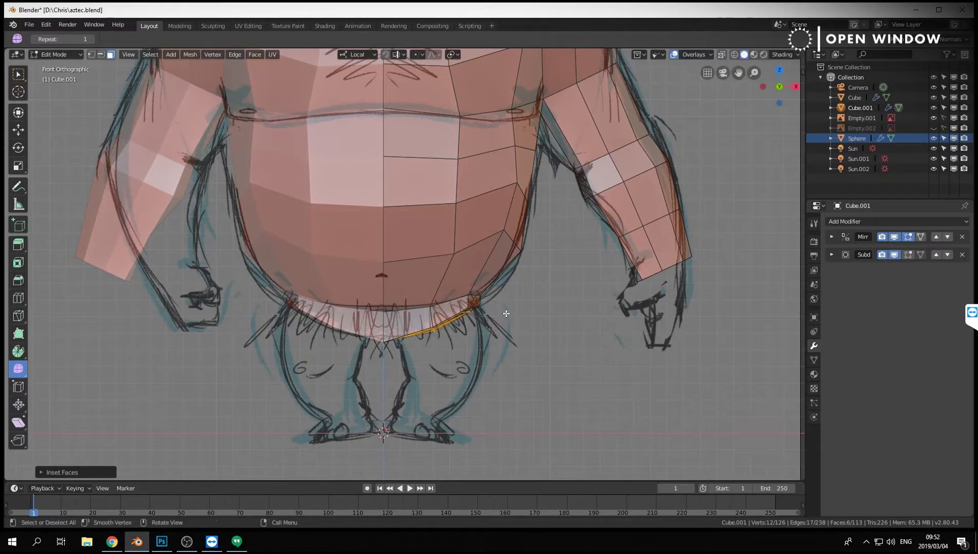
key(g)
click(512, 321)
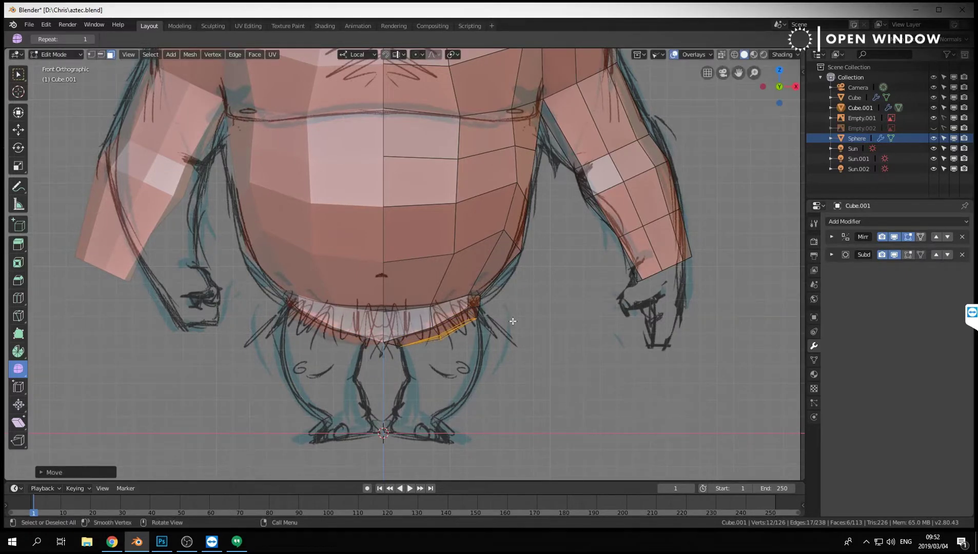
Show the side reference sketch Empty.002 behind the model in right view.
key(KP_3)
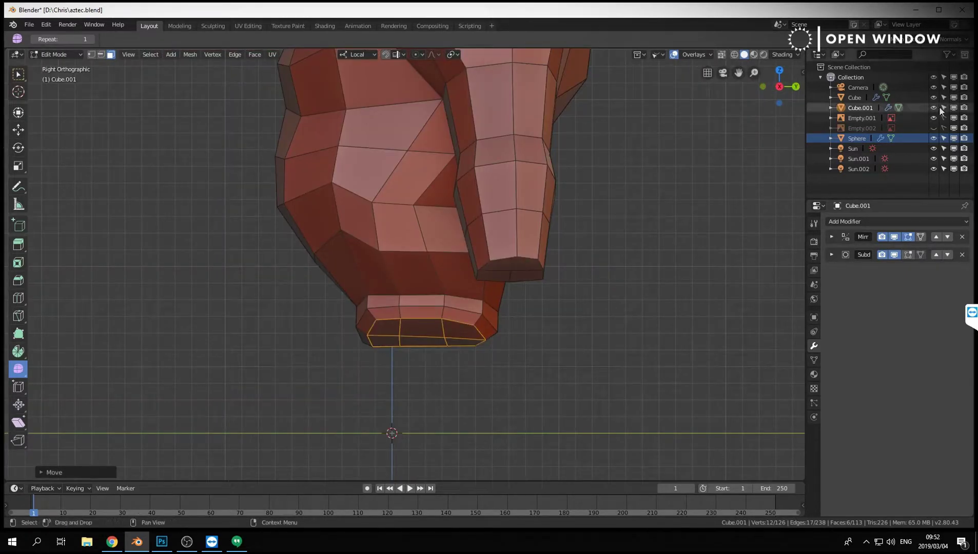
click(934, 128)
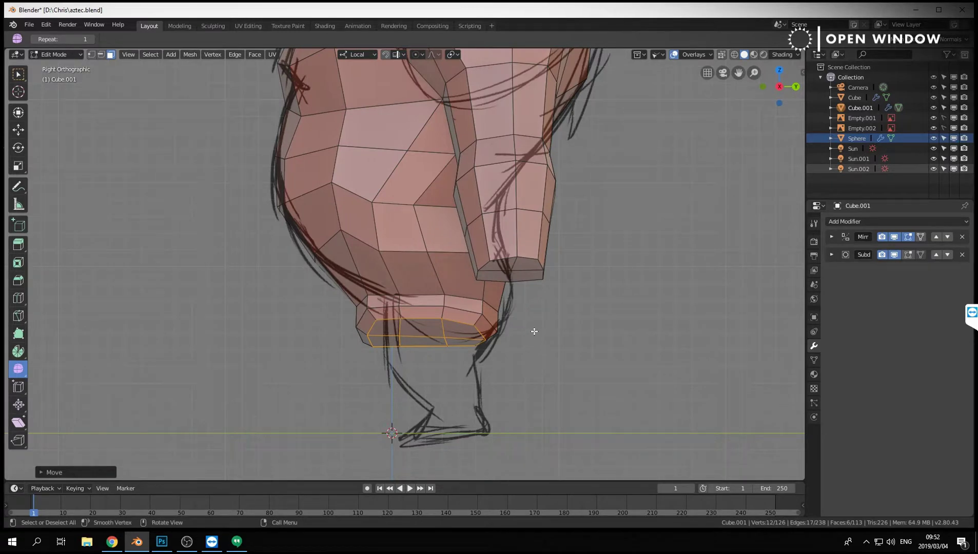
shift+scroll(535, 332, up, 1)
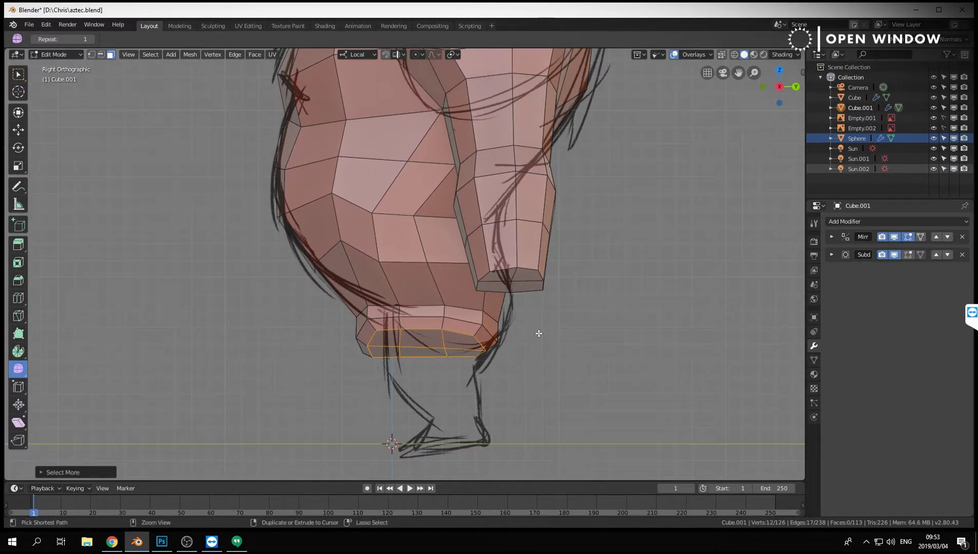
scroll(539, 334, up, 2)
scroll(539, 334, down, 2)
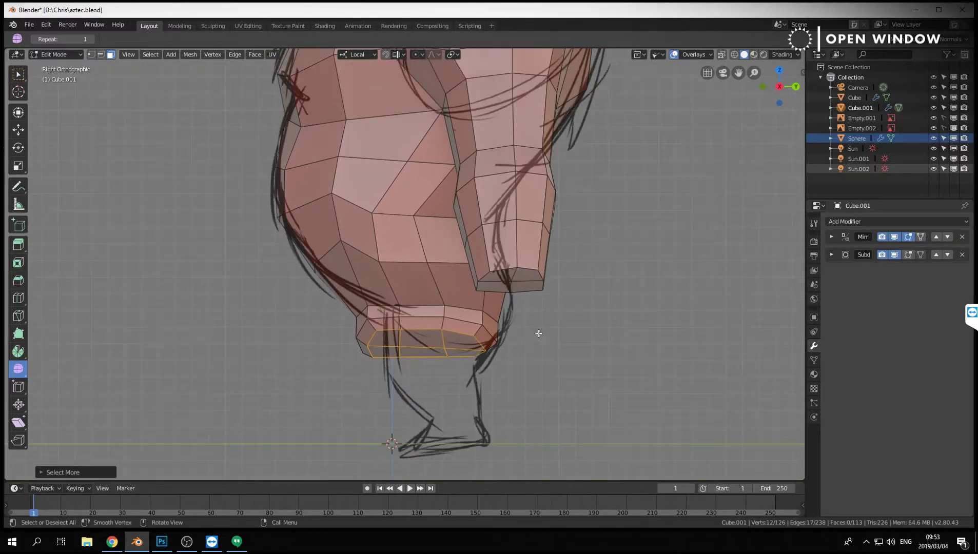
scroll(539, 333, down, 2)
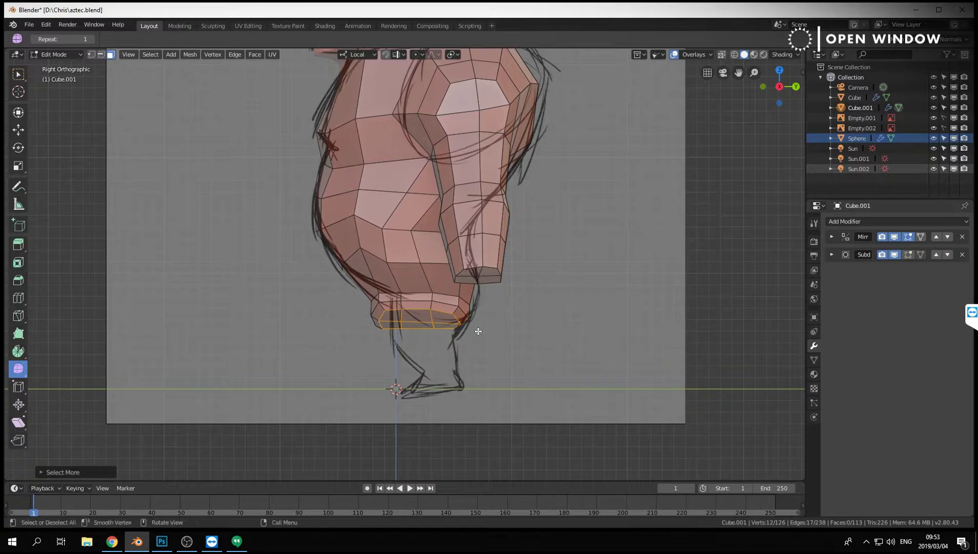
scroll(478, 331, up, 1)
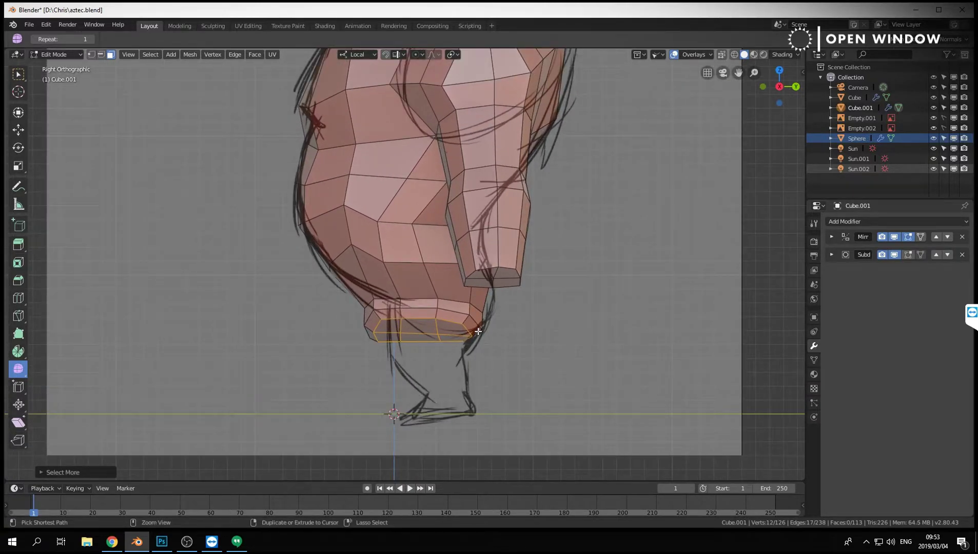
Select both rows of inset bottom faces and grow the selection twice to cover the whole pelvis block.
key(alt+a)
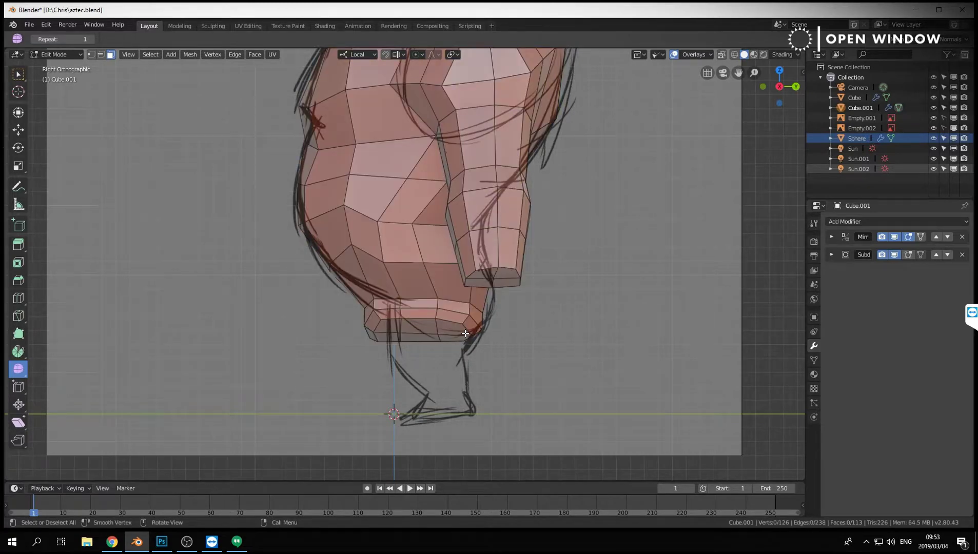
alt+click(449, 327)
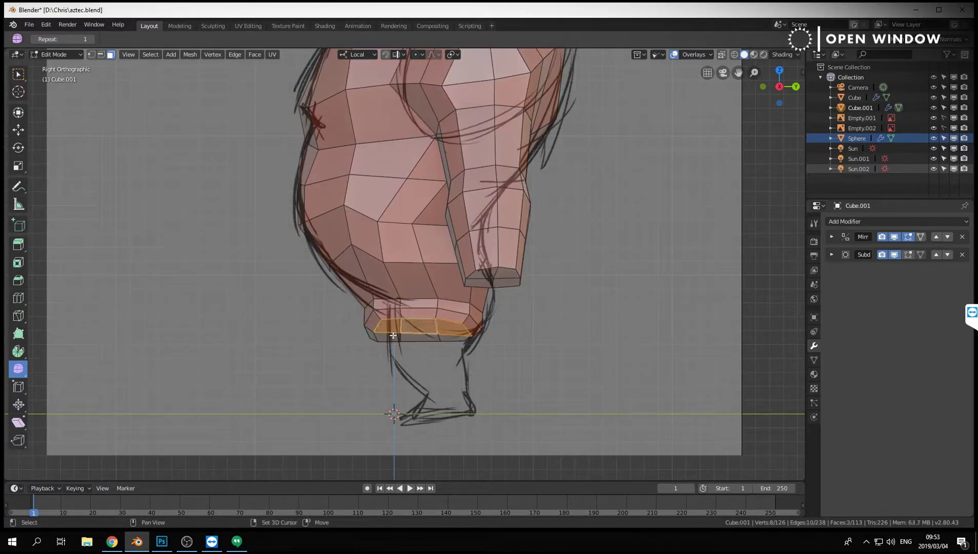
alt+shift+click(444, 338)
scroll(439, 337, up, 1)
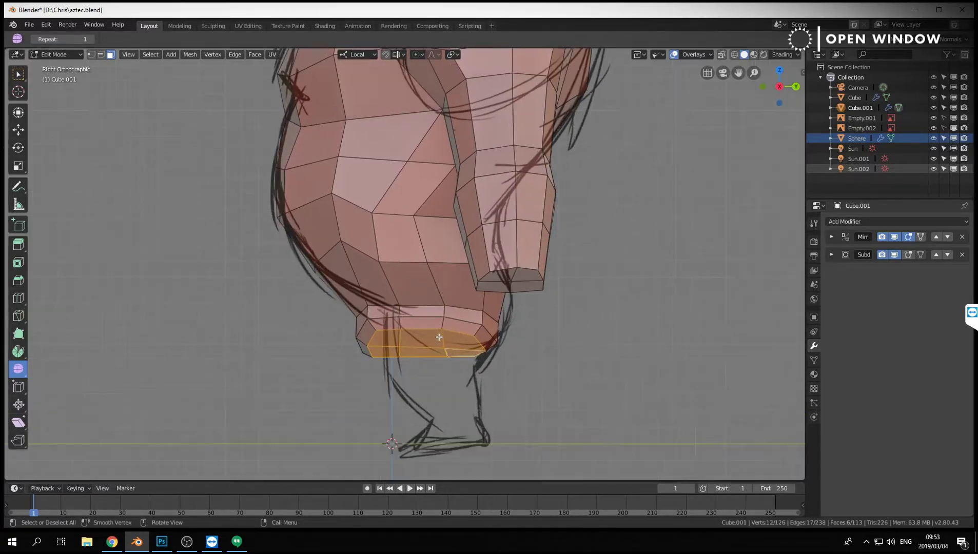
key(ctrl+KP_Add)
key(ctrl+KP_Add)
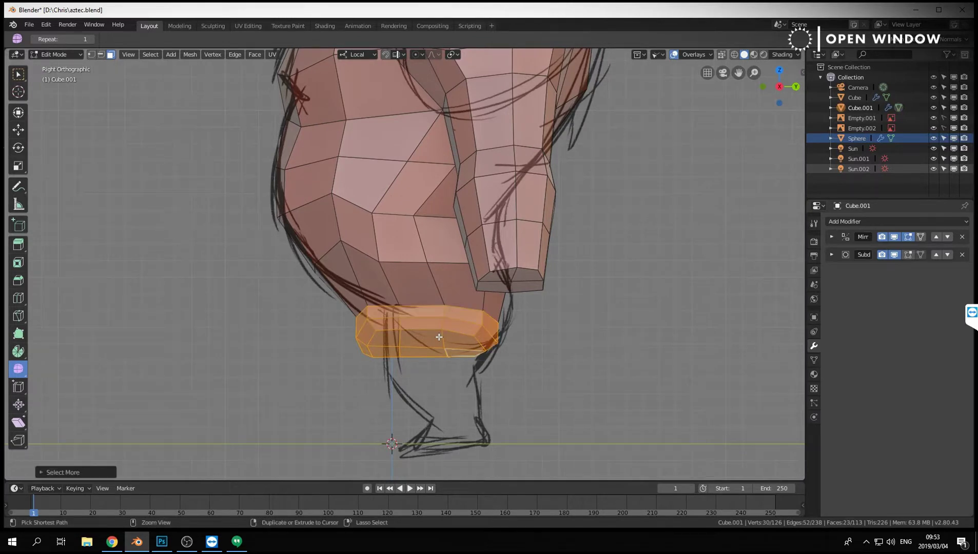
Move the pelvis block toward the back, scale it to about 0.85 along local Y, and shift it slightly down to fit the side sketch.
key(g)
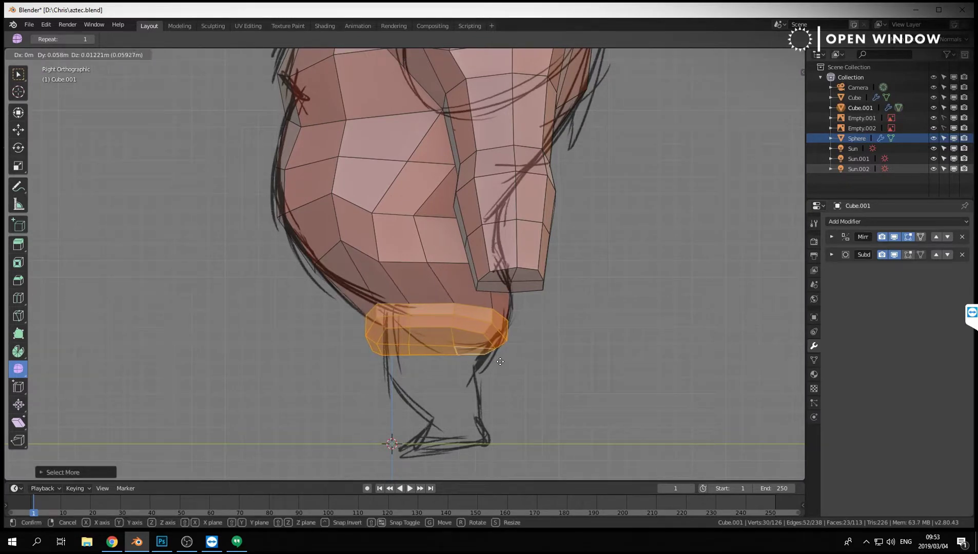
click(502, 363)
key(s)
key(Escape)
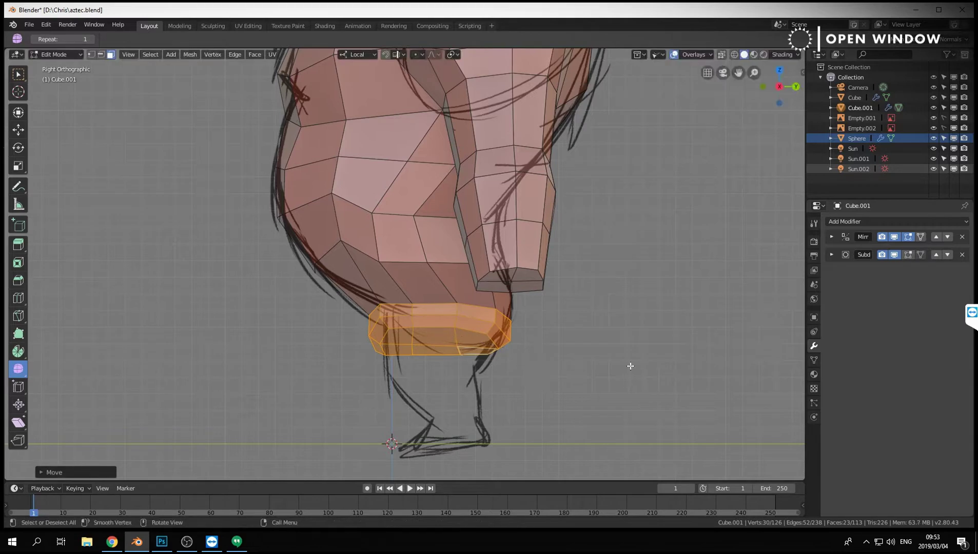
key(s)
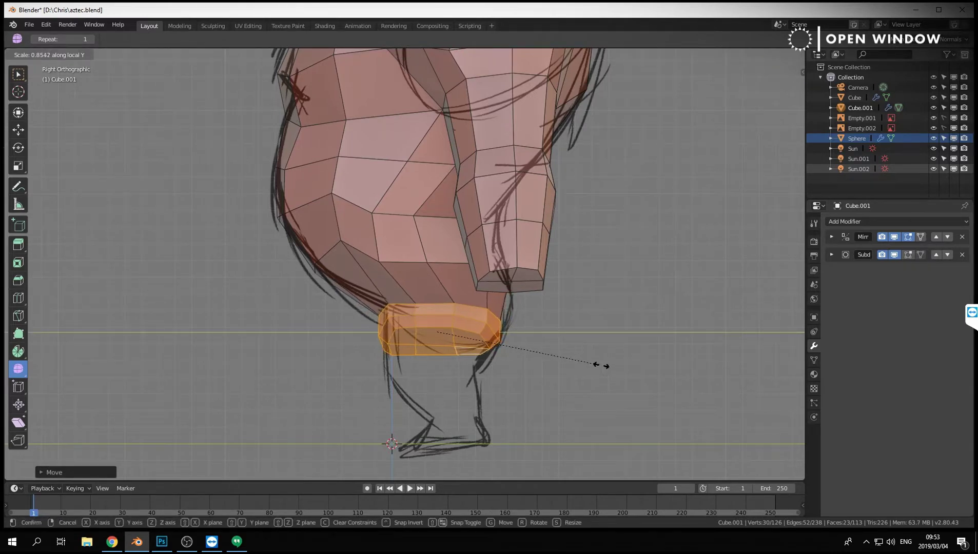
click(603, 364)
key(g)
click(604, 371)
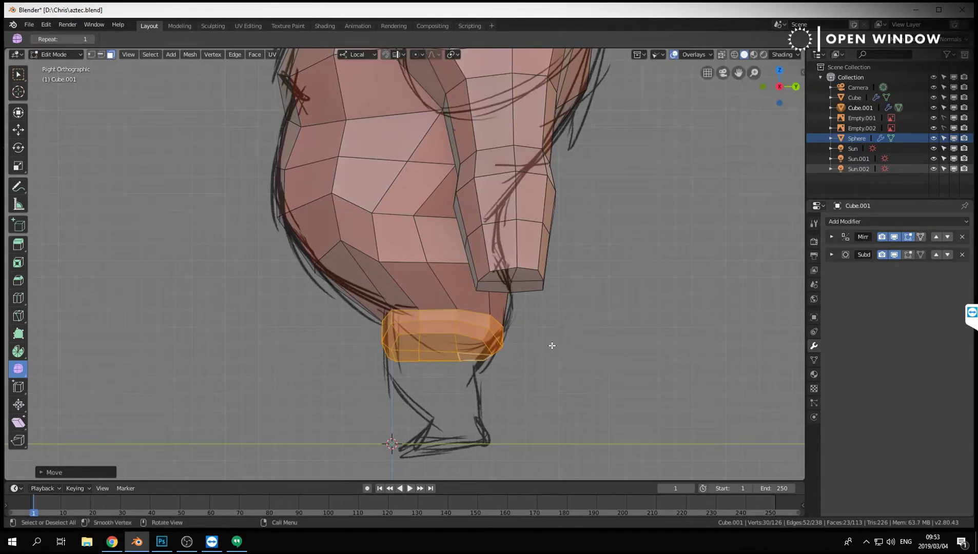
Rotate the pelvis block in right view so its back tilts up, raise it about 0.15 m, and turn on X-ray.
middle_drag(552, 346, 542, 336)
key(KP_3)
key(r)
click(585, 226)
key(g)
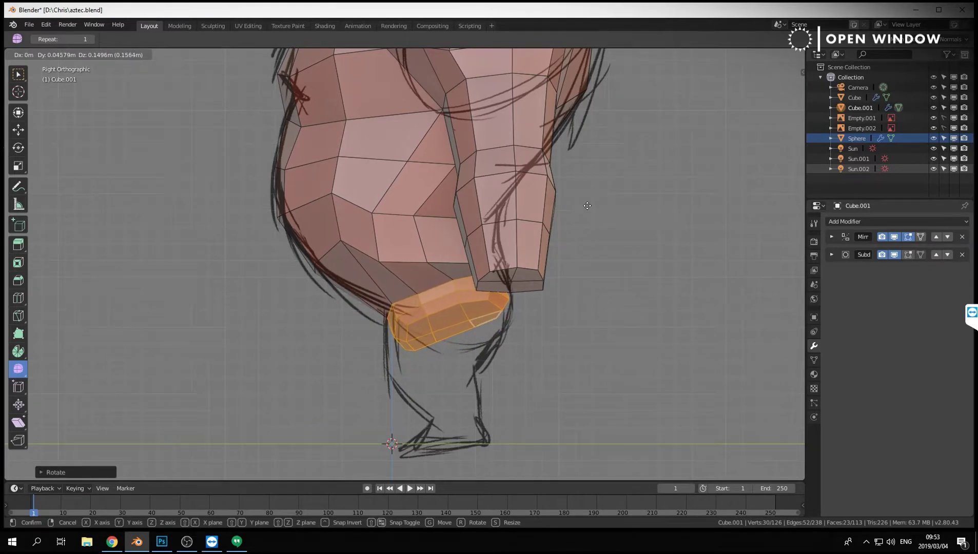
click(588, 206)
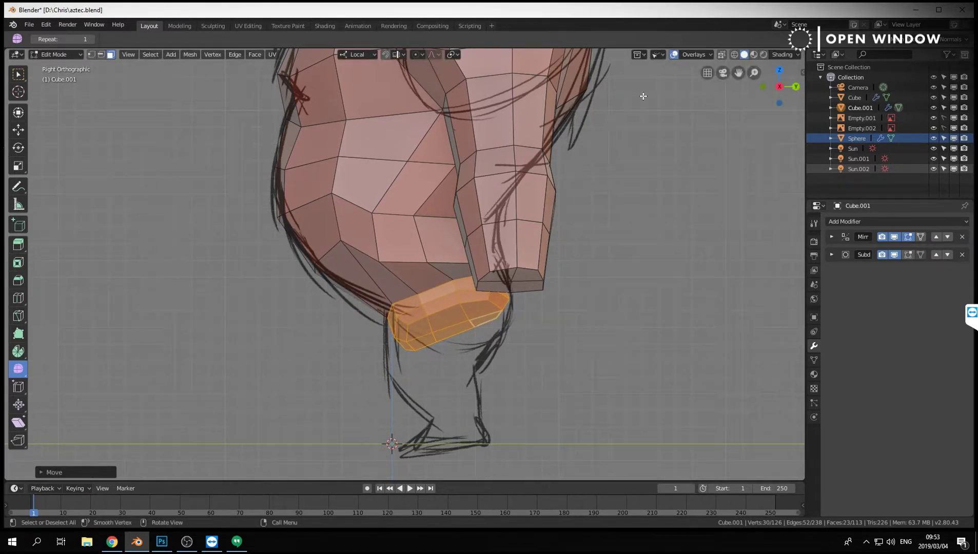
click(721, 54)
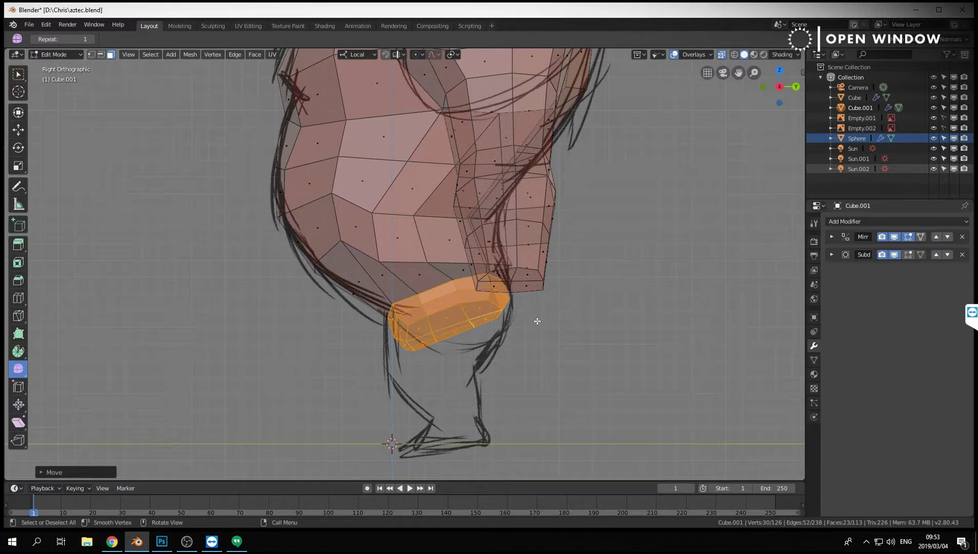
Clear the selection and select only the six faces on the underside of the pelvis block.
middle_drag(538, 321, 318, 347)
middle_drag(410, 322, 423, 324)
key(KP_1)
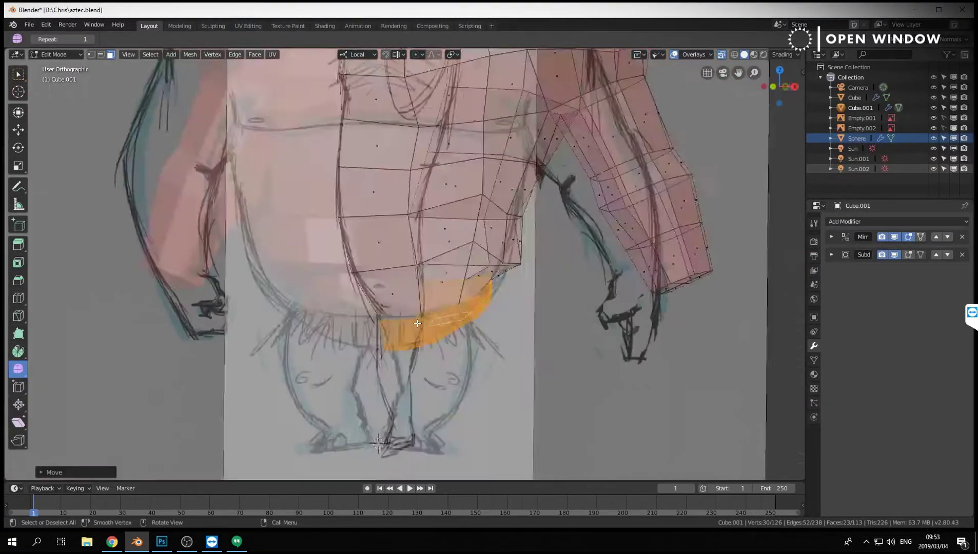
middle_drag(527, 352, 436, 255)
key(a)
key(alt+a)
click(439, 227)
shift+click(394, 252)
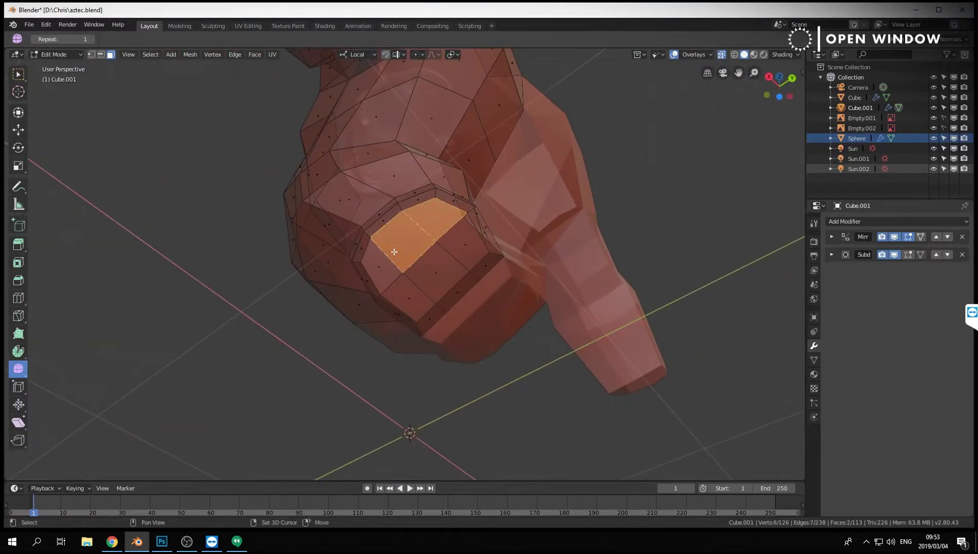
shift+click(386, 266)
shift+click(409, 287)
shift+click(442, 276)
shift+click(471, 237)
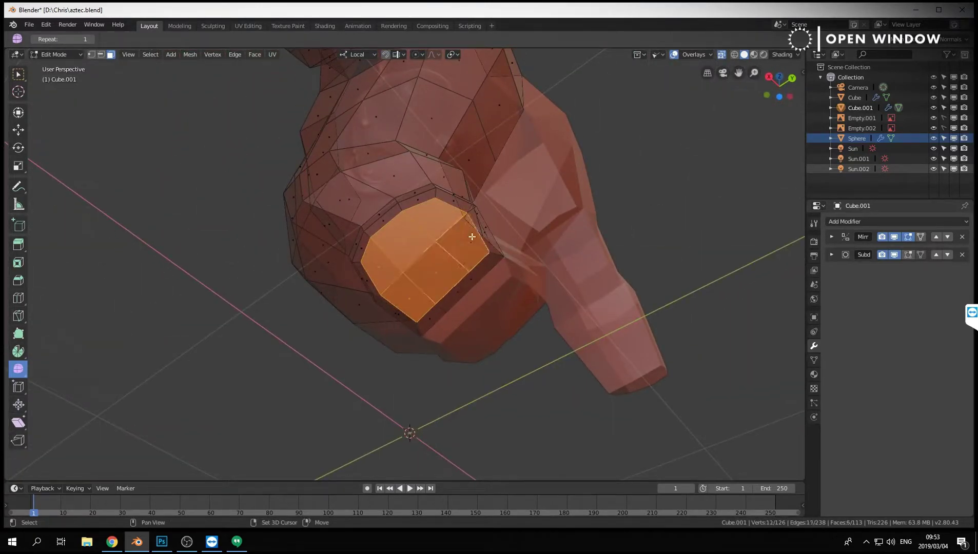
In Sculpt Mode's right view, enlarge the Grab brush to 179 px, pull the front of the pelvis underside up, and return to Edit Mode.
key(KP_1)
key(KP_3)
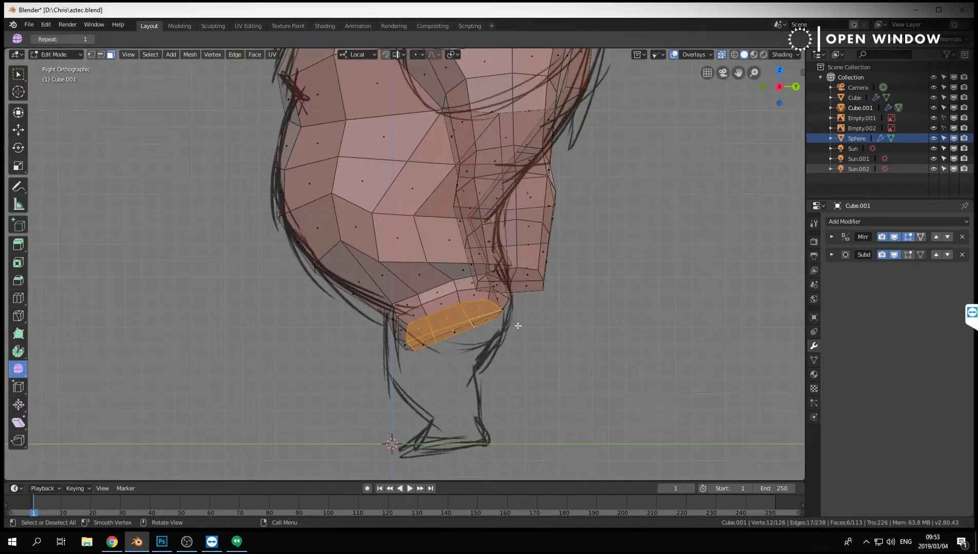
key(ctrl+Tab)
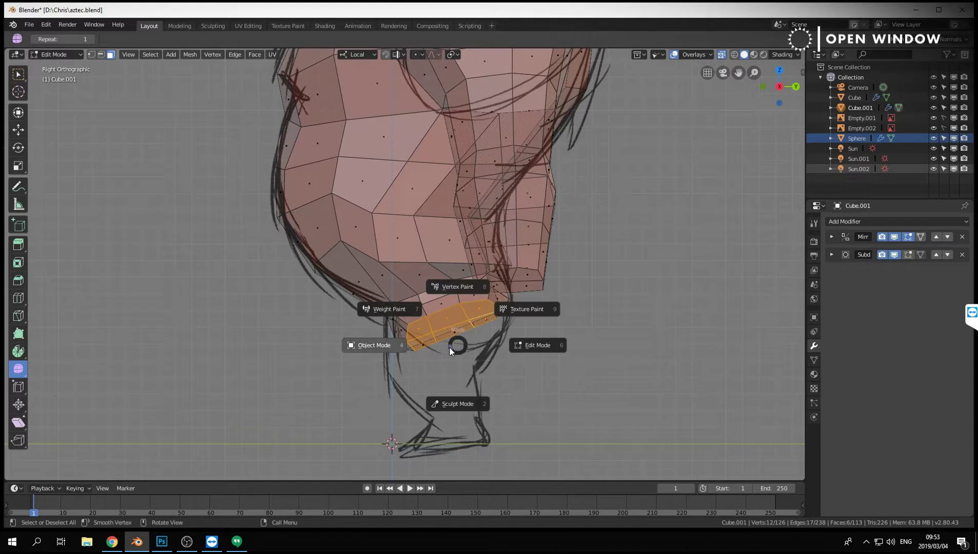
click(458, 404)
key(f)
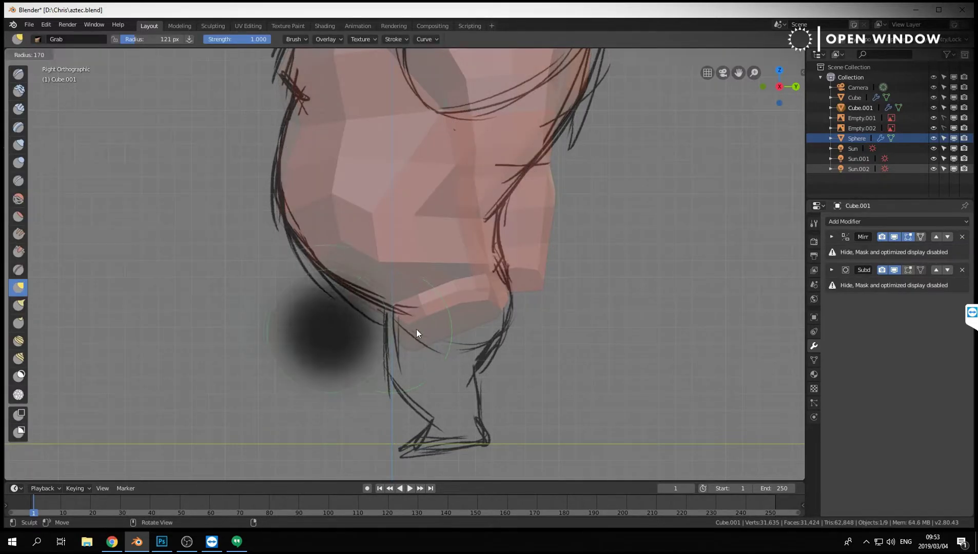
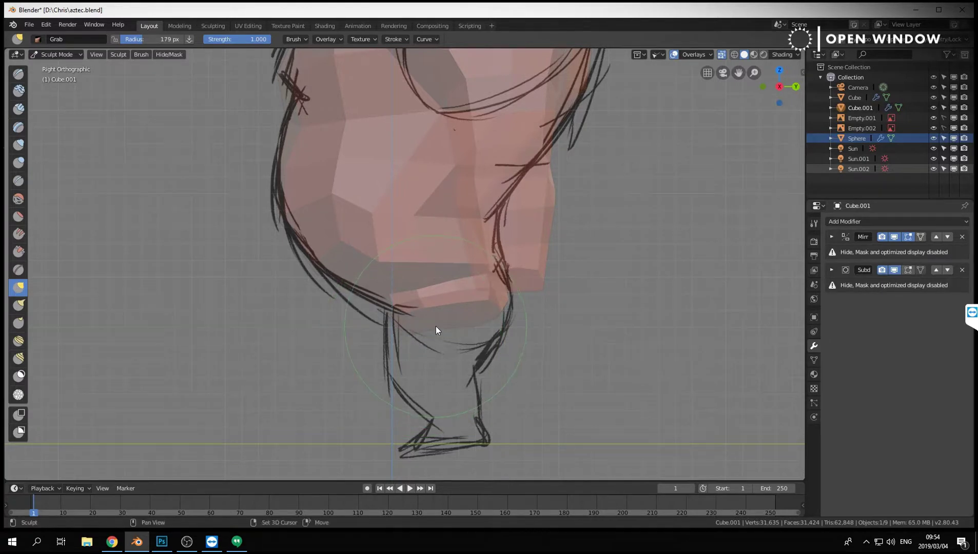
key(ctrl+Tab)
click(592, 325)
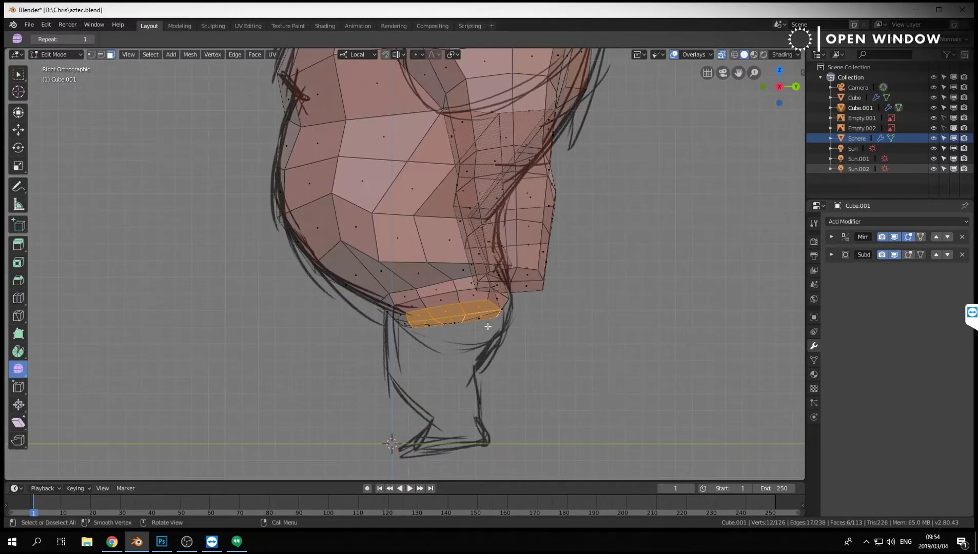
Extrude the six underside faces down to the knee, scale them down, and shift them forward to fit the side sketch.
key(e)
click(519, 360)
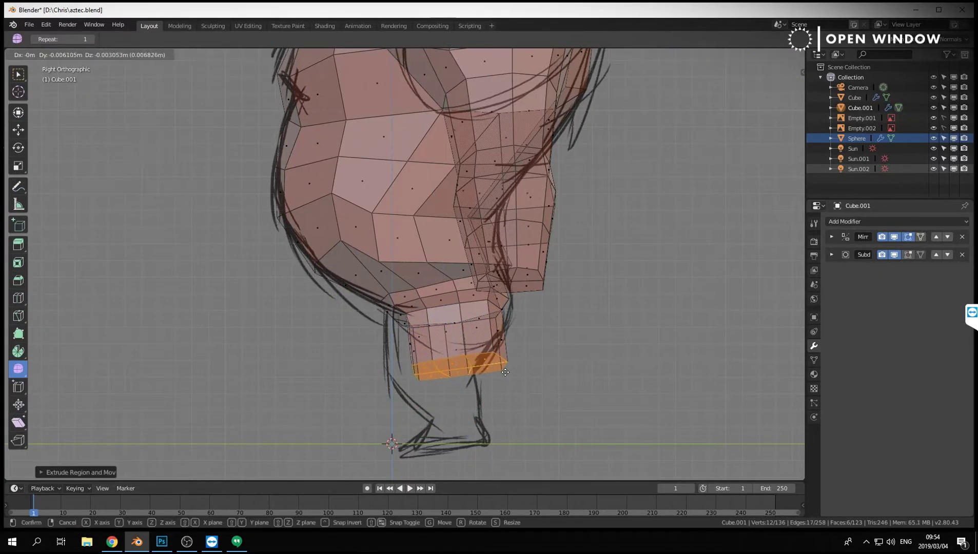
key(s)
click(492, 369)
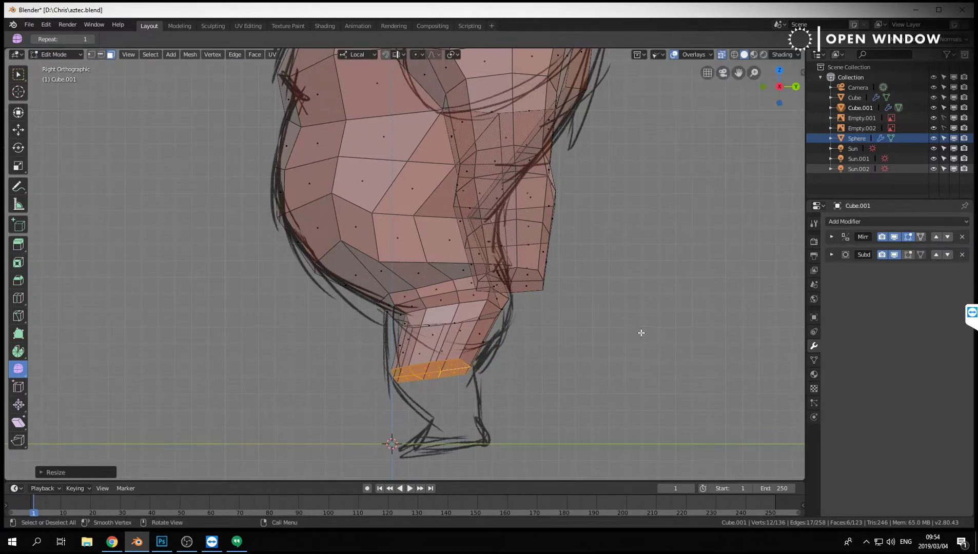
Flatten the knee-end faces by scaling them to about 0.1 along local Z.
key(s)
key(z)
key(z)
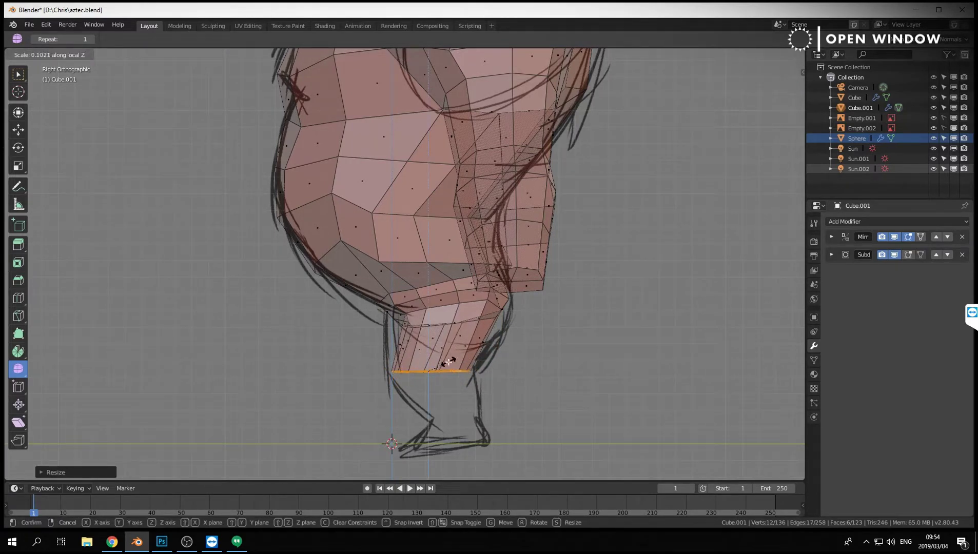
click(449, 362)
Extrude the knee-end faces down to the ankle in right view and shift them toward the back along the sketched shin.
shift+middle_drag(379, 374, 384, 391)
middle_drag(500, 387, 486, 378)
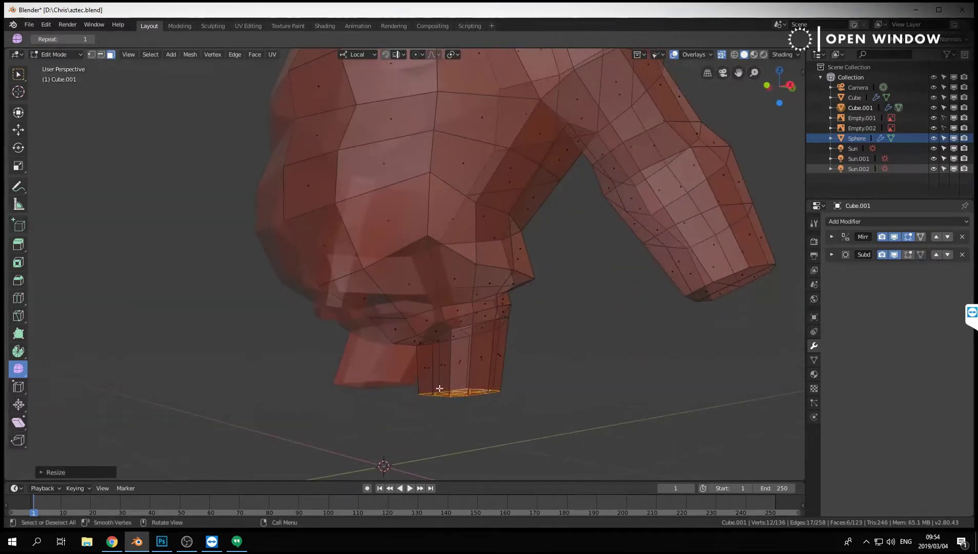
key(KP_3)
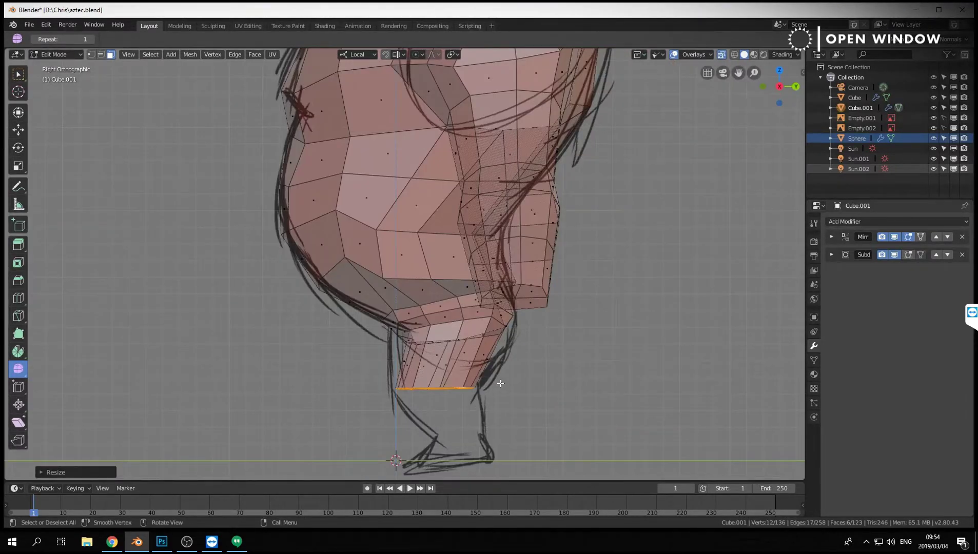
key(e)
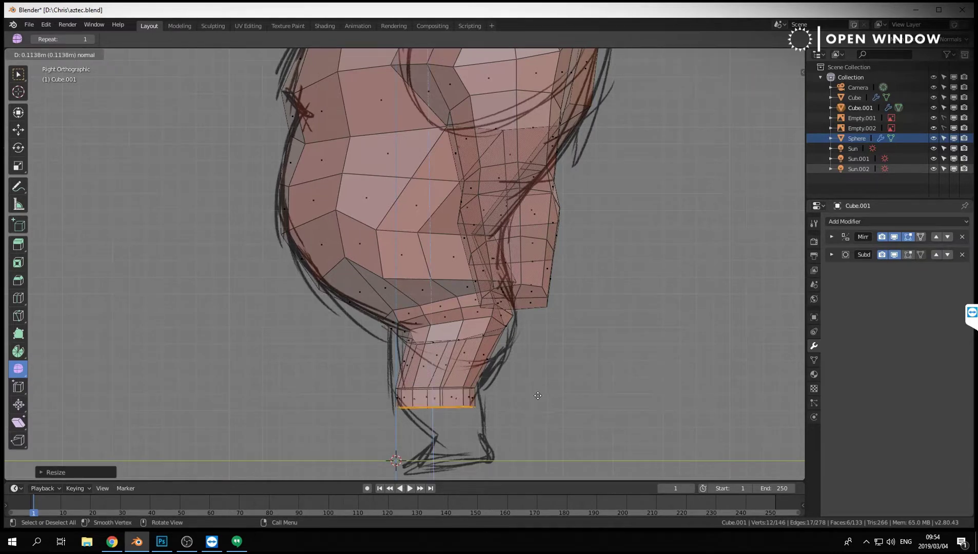
click(549, 428)
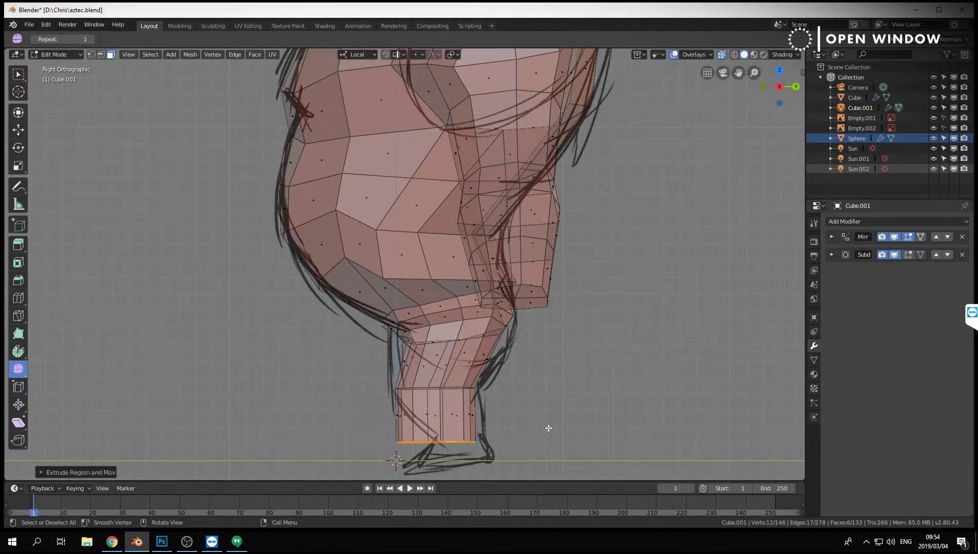
key(g)
click(618, 409)
Scale the ankle faces to about 0.92 and extrude them straight down to the ground line.
key(s)
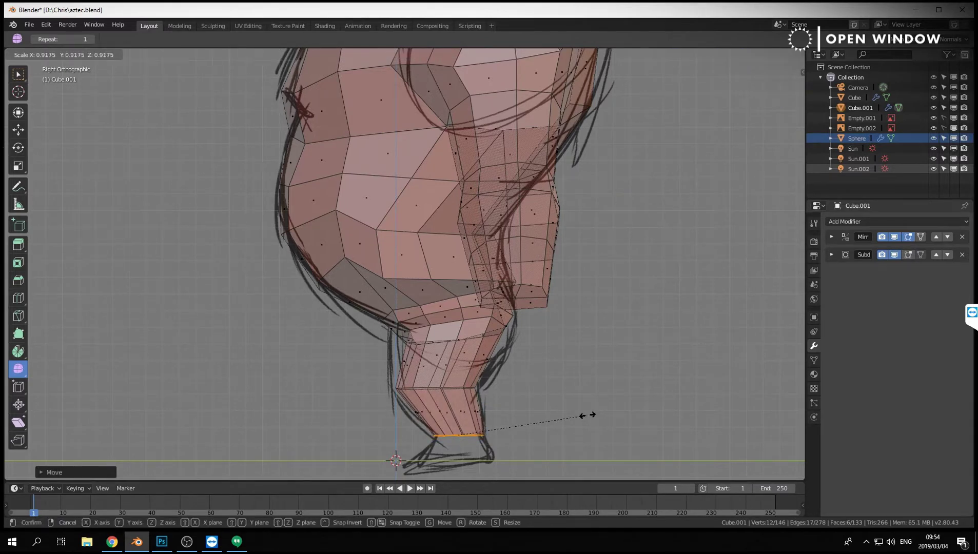
click(589, 415)
key(e)
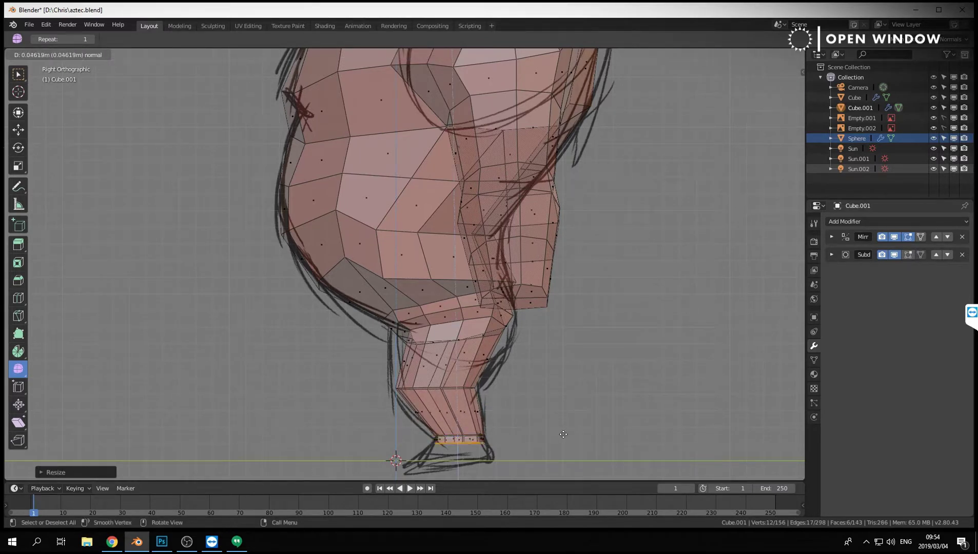
shift+middle_drag(539, 443, 543, 431)
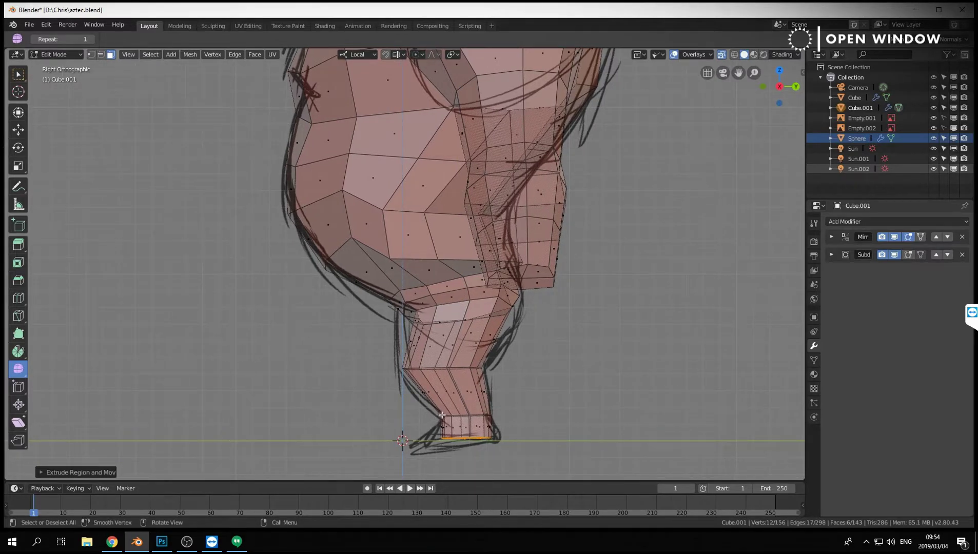
In front view, select the whole ankle block including its bottom faces and move it inward about 0.2 m toward the sketched foot.
key(KP_1)
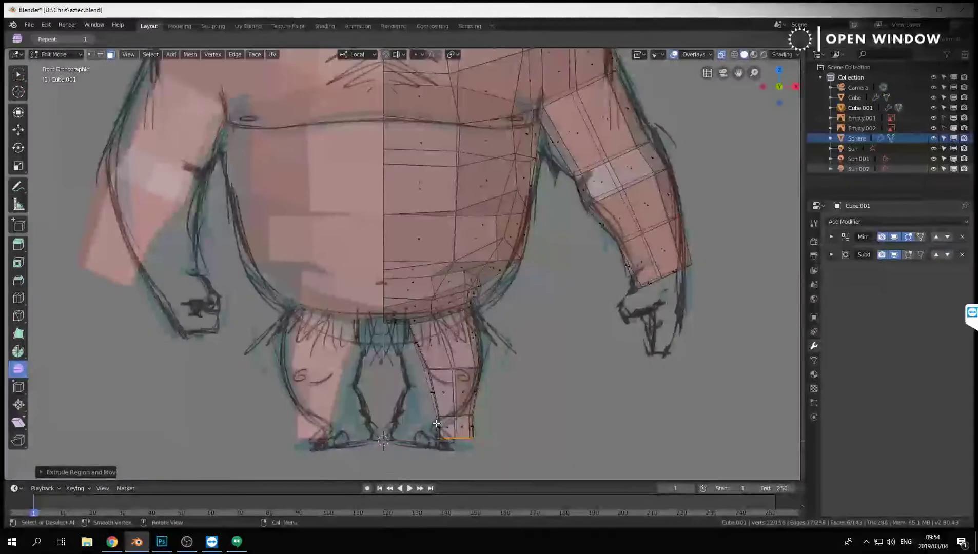
key(shift+v)
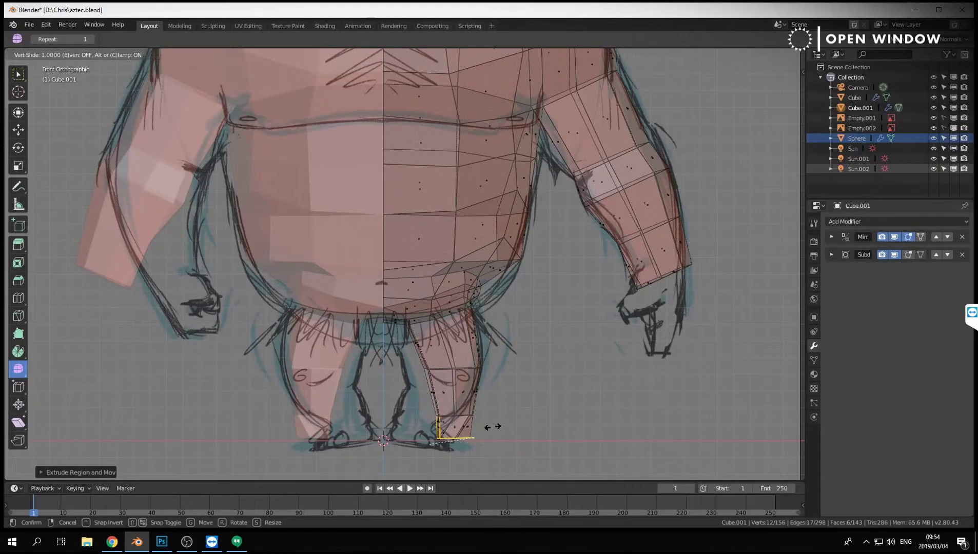
click(537, 427)
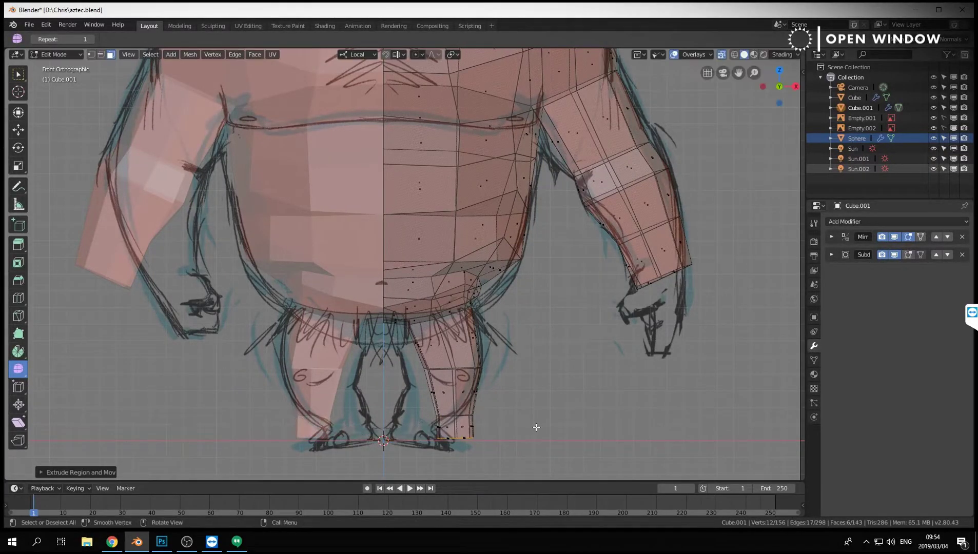
alt+click(477, 433)
key(g)
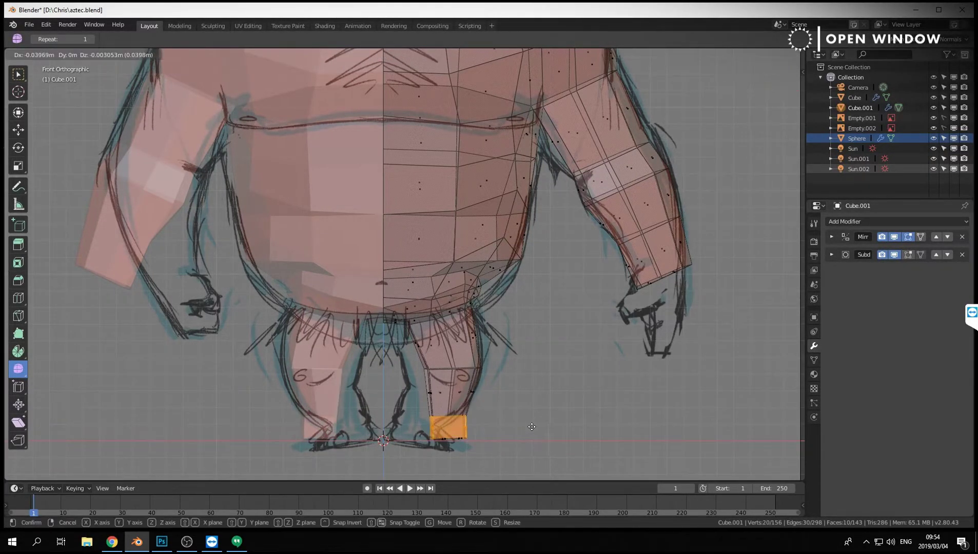
right_click(510, 427)
key(ctrl+KP_Add)
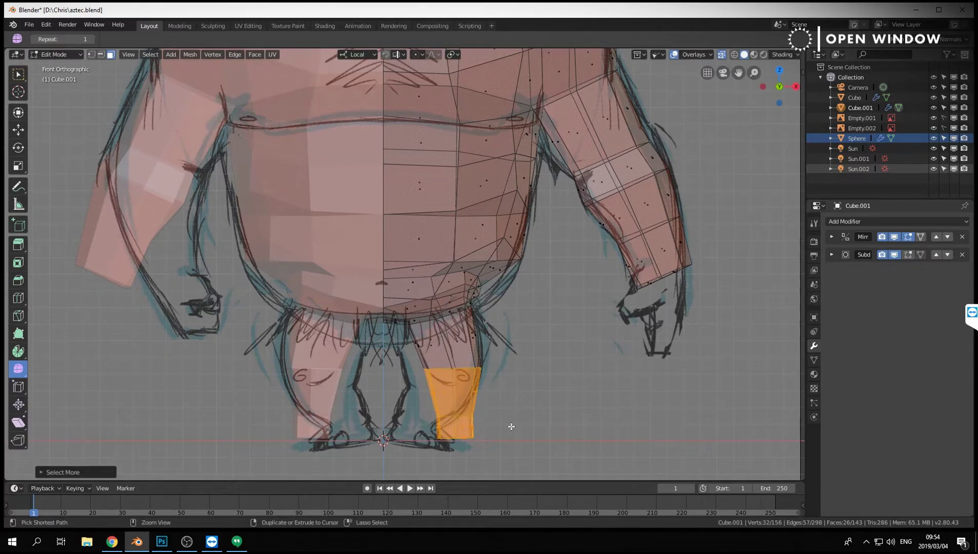
key(ctrl+z)
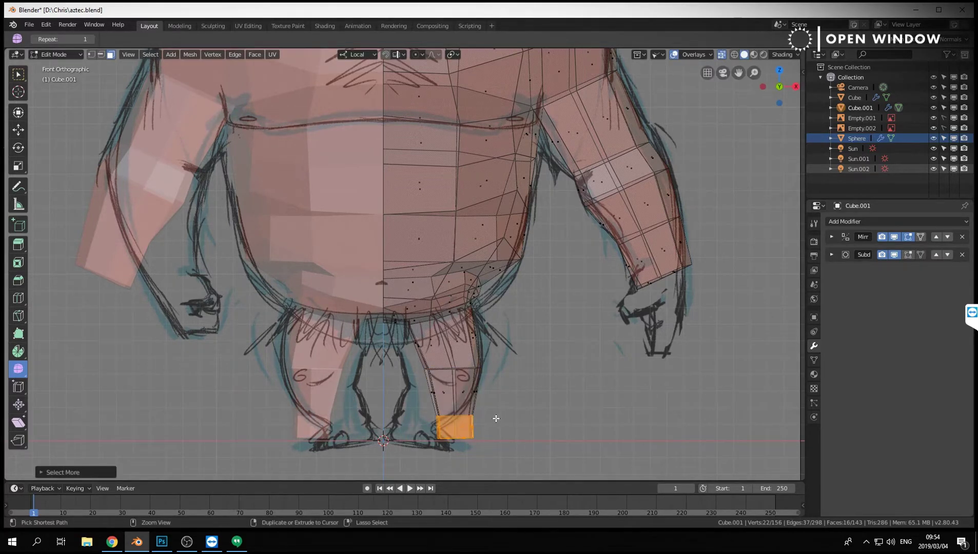
key(g)
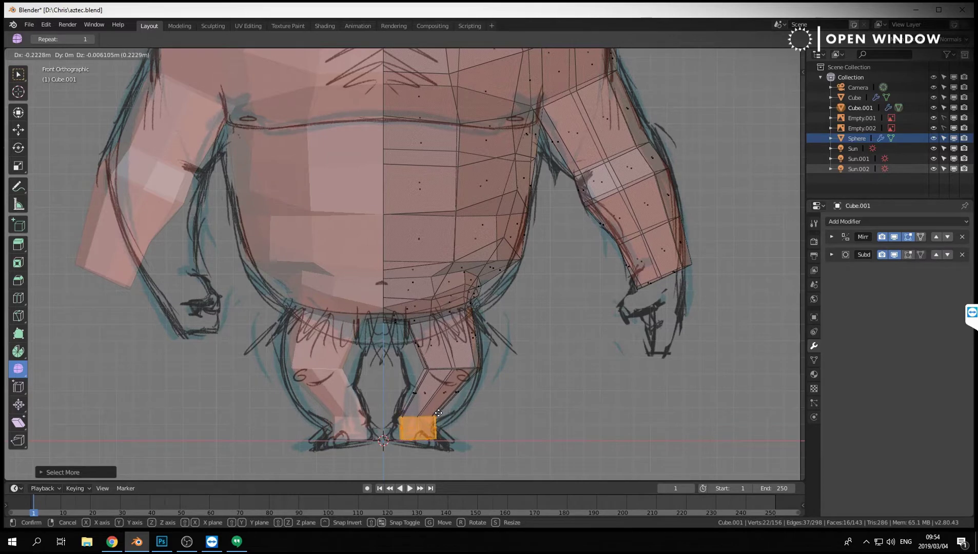
click(443, 412)
Select the knee edge loop, scale it up to about 1.37, and lower it to match the front sketch.
alt+click(466, 368)
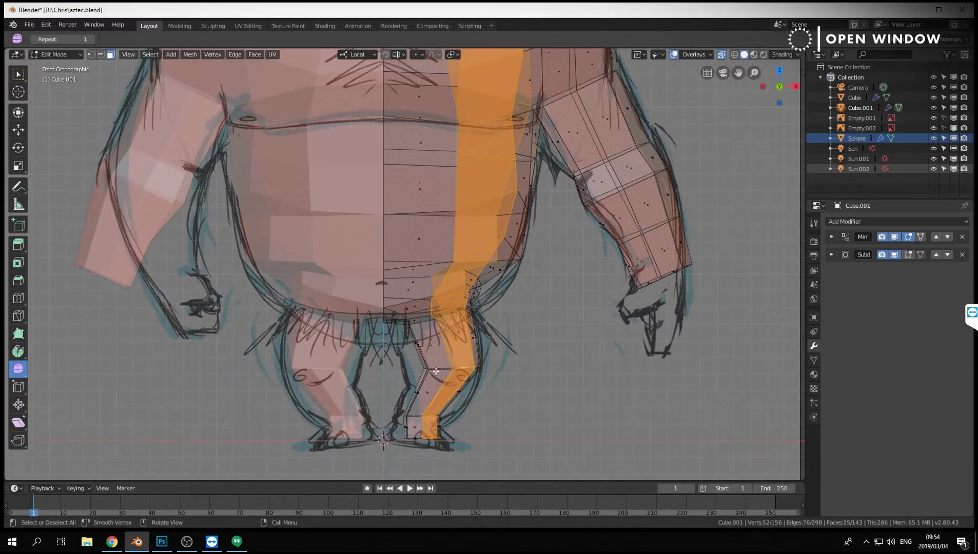
key(2)
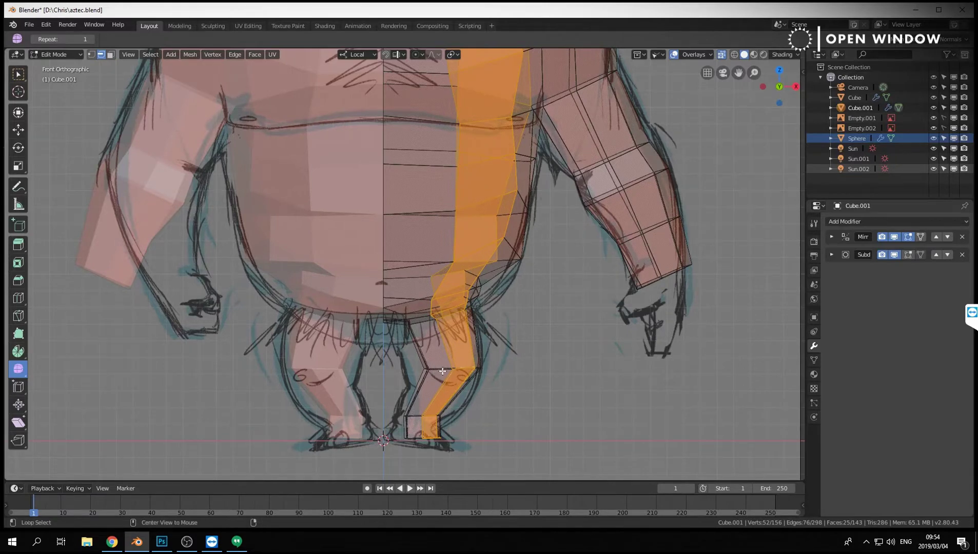
alt+click(436, 369)
key(g)
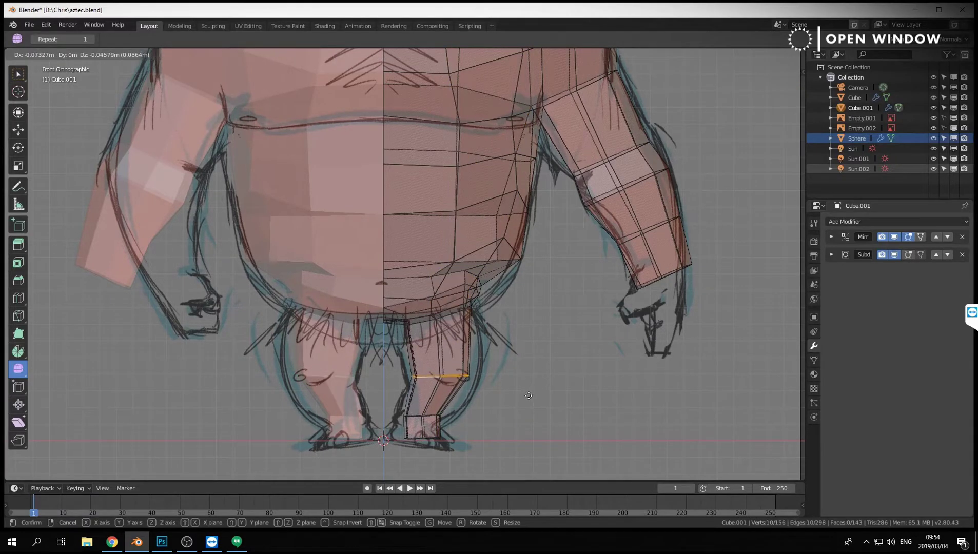
click(438, 382)
key(s)
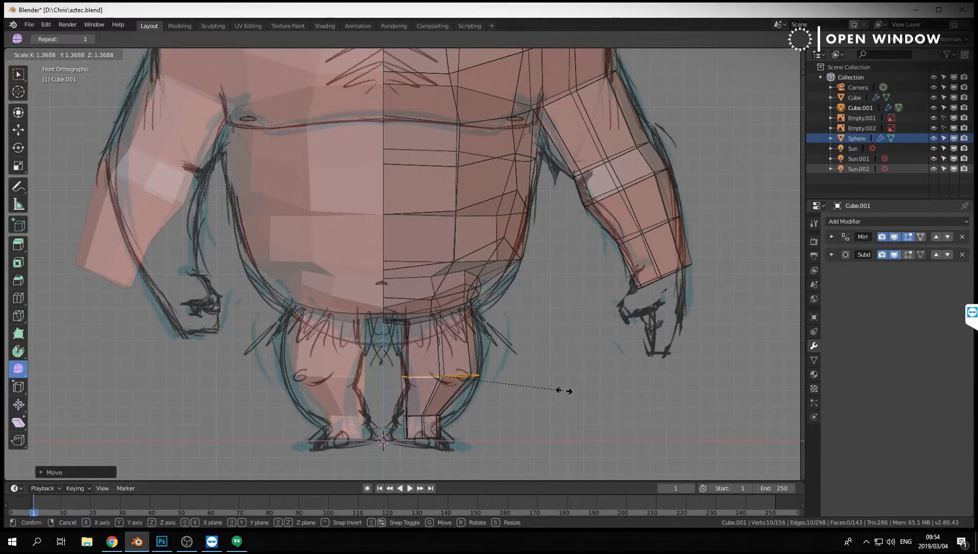
click(560, 392)
key(g)
click(561, 394)
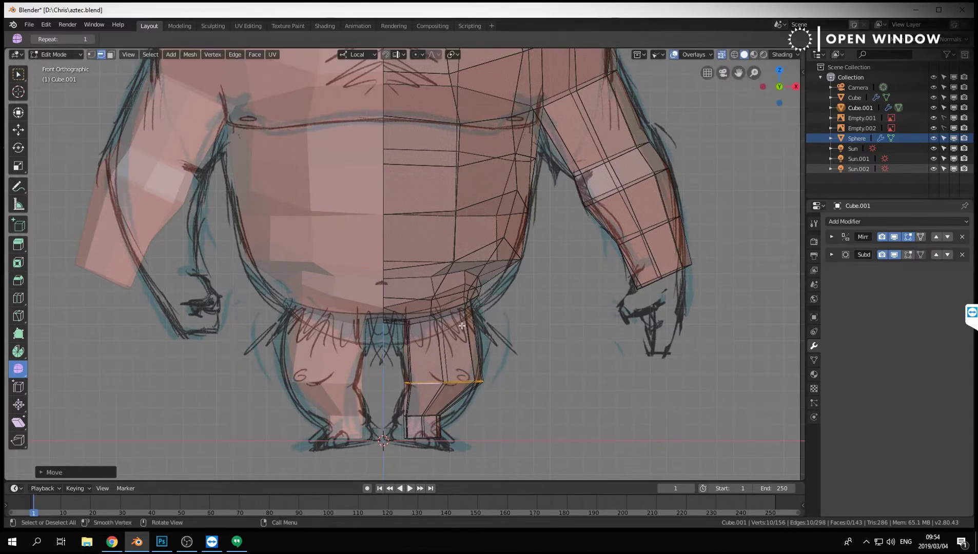
In Sculpt Mode, turn off X-ray, reduce the Grab brush to 148 px, and pull the upper leg into shape from below.
key(ctrl+Tab)
click(463, 385)
scroll(459, 385, up, 5)
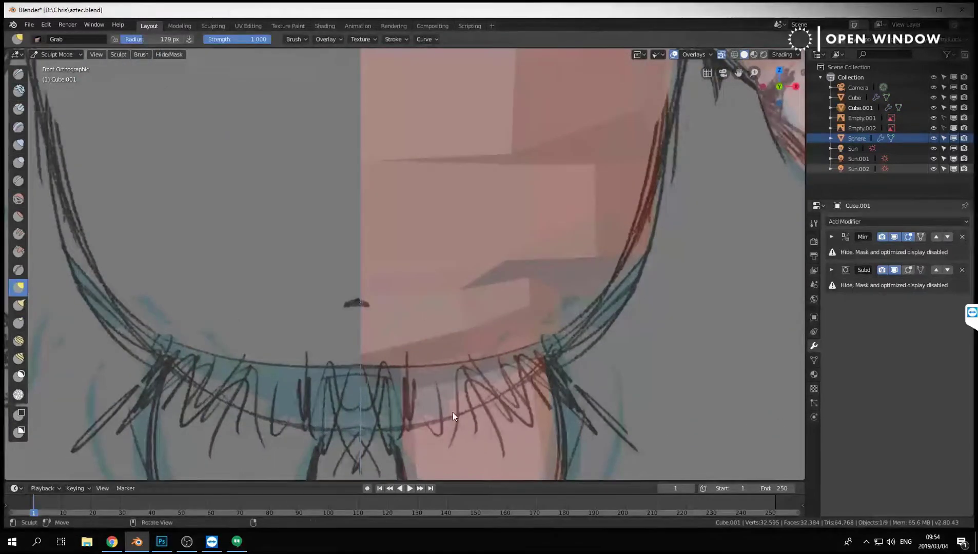
scroll(452, 396, up, 1)
mouse_move(439, 351)
middle_down()
mouse_move(427, 325)
mouse_move(394, 387)
mouse_move(439, 417)
mouse_move(408, 377)
mouse_move(482, 390)
mouse_move(761, 5)
middle_up()
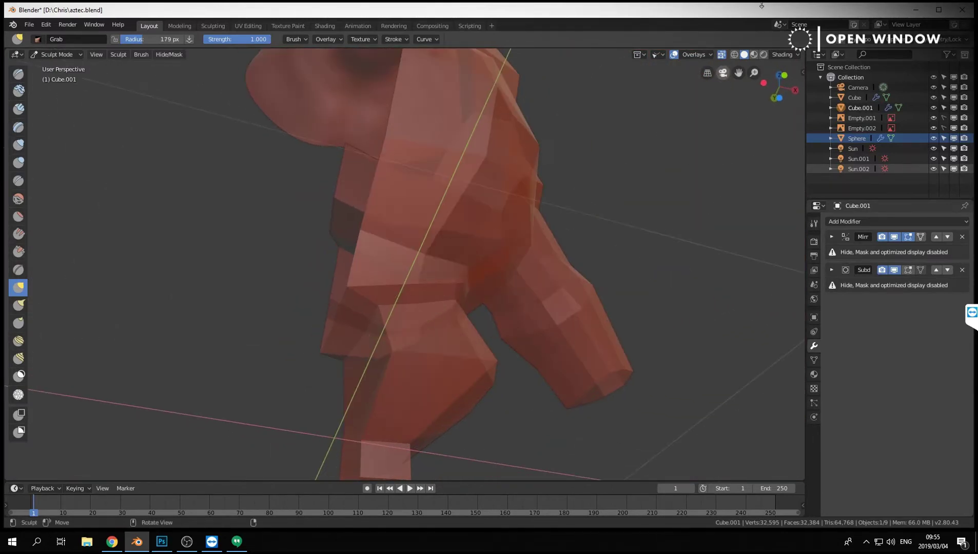
click(722, 55)
middle_drag(341, 318, 349, 361)
key(f)
click(343, 351)
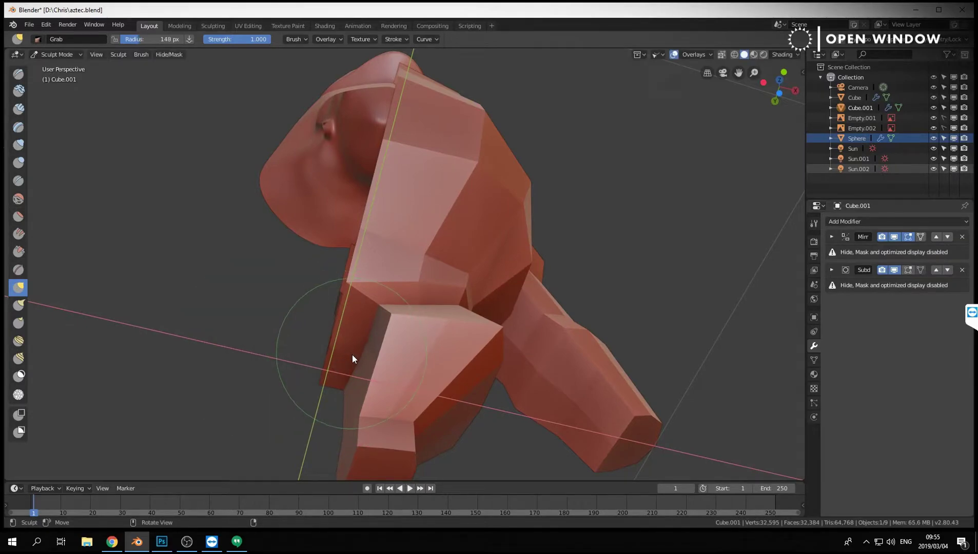
drag(357, 359, 342, 354)
mouse_move(380, 313)
mouse_down()
mouse_move(386, 306)
mouse_move(386, 345)
mouse_move(478, 346)
mouse_up()
Return to Edit Mode and move the single vertex on the outer front of the knee loop to even out the leg's contour.
mouse_move(478, 347)
middle_down()
mouse_move(486, 277)
mouse_move(518, 345)
mouse_move(472, 329)
mouse_move(475, 299)
middle_up()
key(Tab)
click(458, 254)
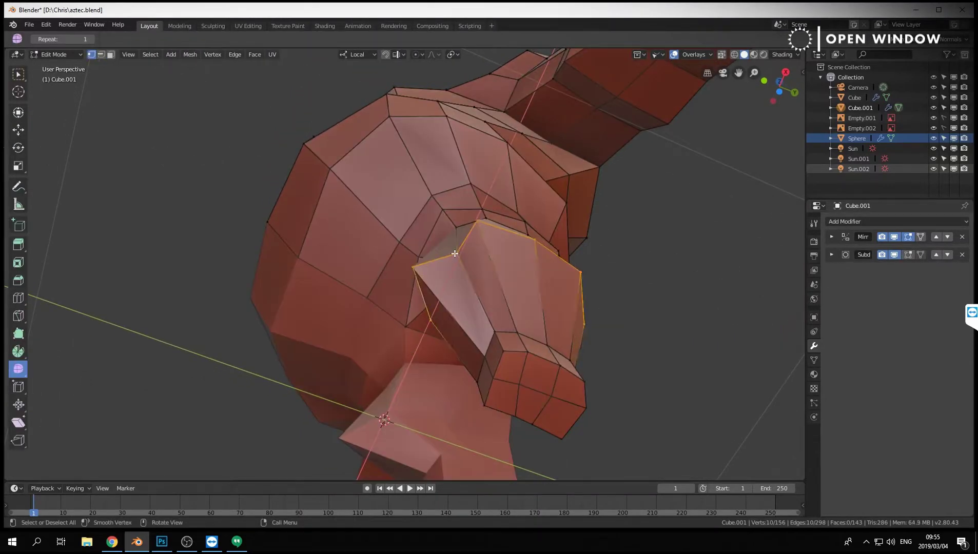
key(g)
click(490, 282)
middle_drag(707, 277, 566, 275)
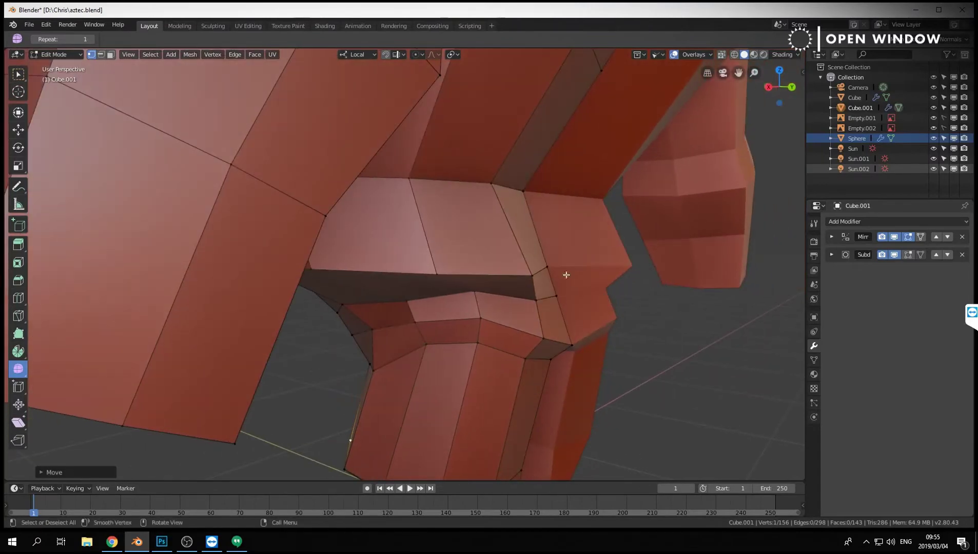
In right view with X-ray on, move the three selected faces under the rear hip upward and rotate them to slope with the buttock.
key(3)
click(544, 285)
ctrl+click(425, 285)
key(KP_3)
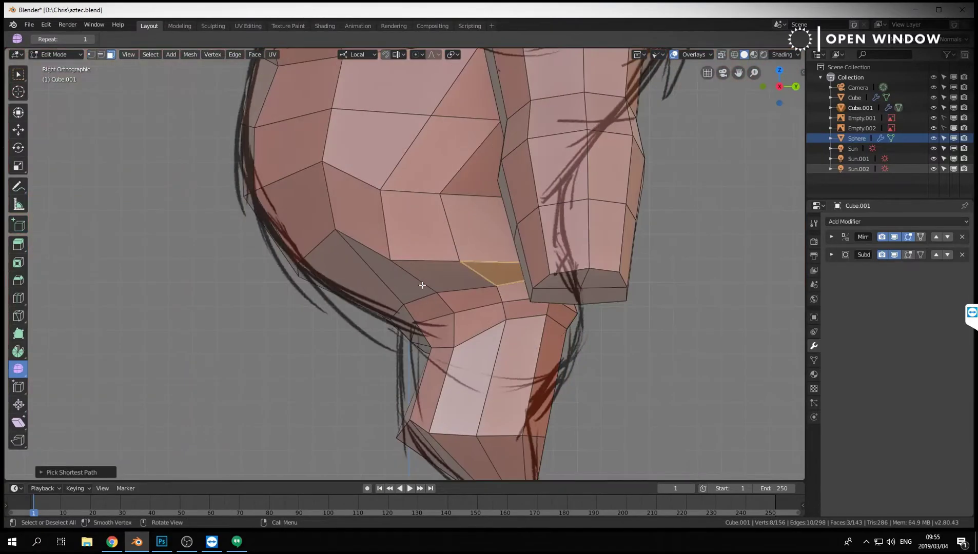
key(g)
click(637, 227)
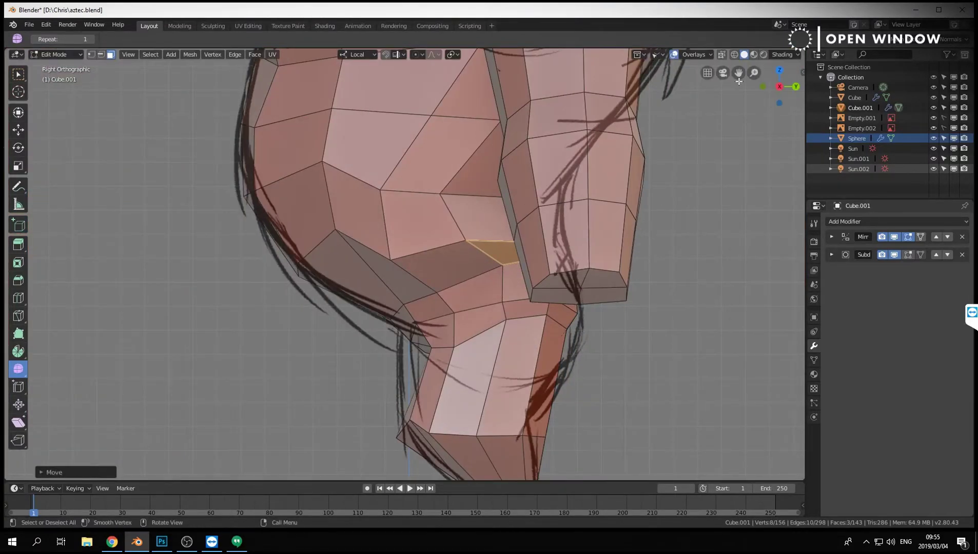
click(722, 56)
key(g)
click(678, 207)
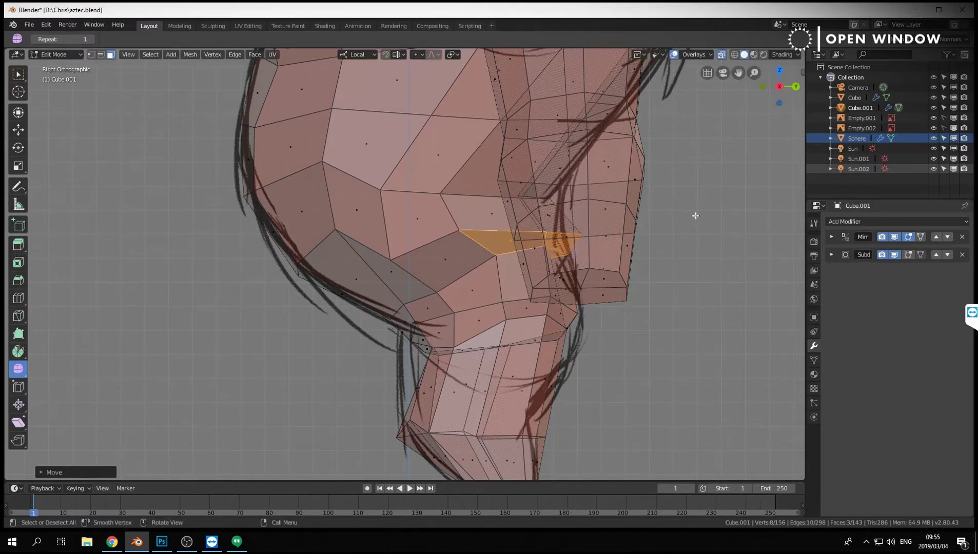
key(r)
click(680, 156)
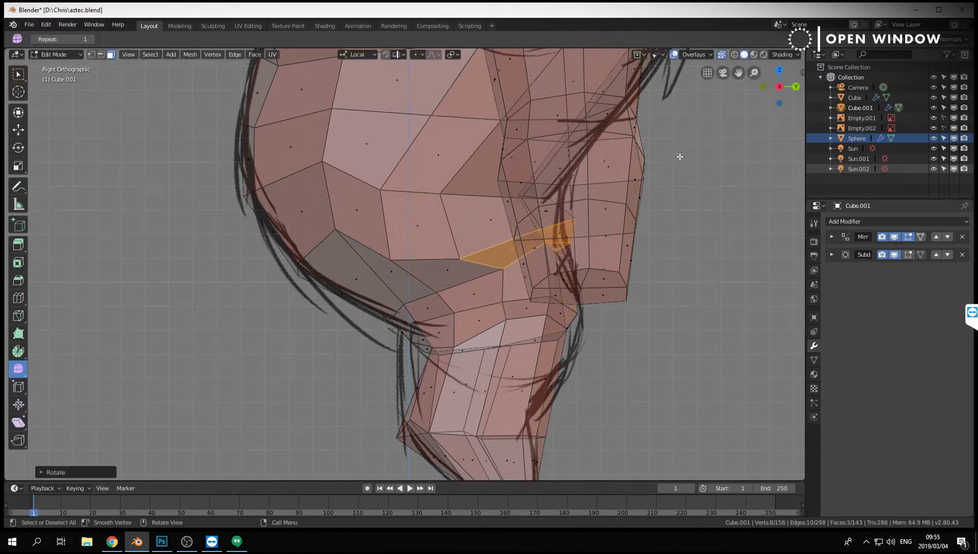
Move two edges around the top of the thigh in side view to reshape the fold where the leg meets the pelvis.
key(2)
click(528, 316)
key(g)
click(482, 343)
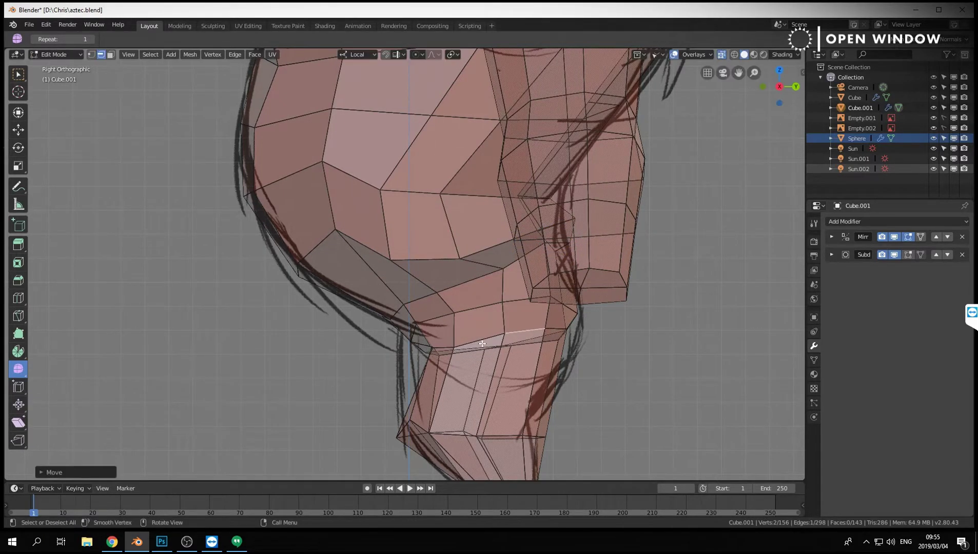
key(g)
click(473, 322)
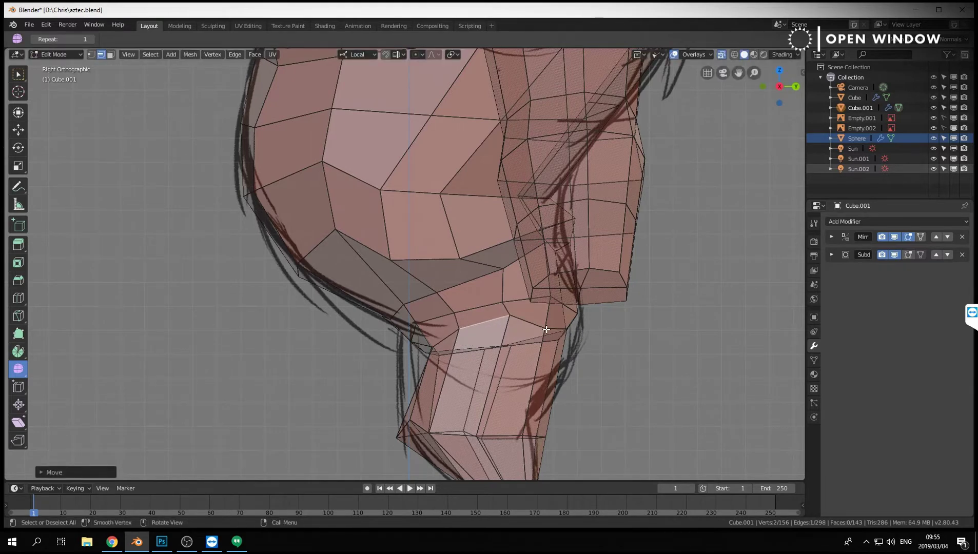
Reposition single vertices at the upper thigh, hip crease and lower belly side to even out the body's contour in side view.
key(1)
click(544, 315)
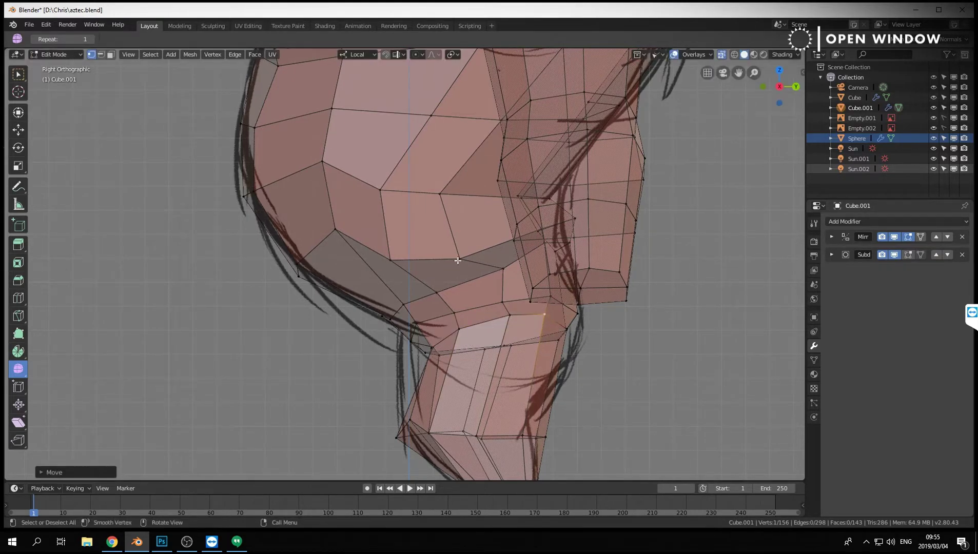
click(461, 261)
key(g)
click(465, 247)
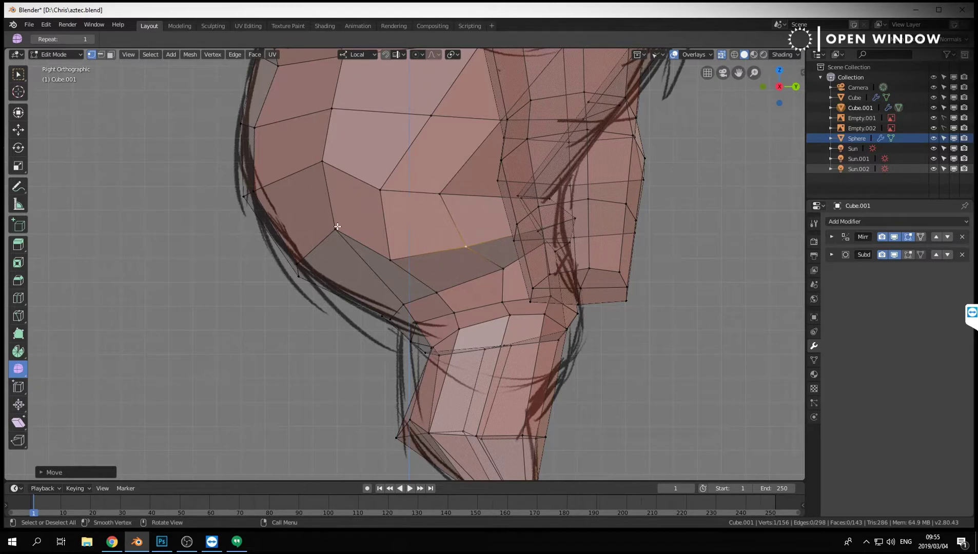
click(337, 229)
key(g)
click(353, 264)
Examine the smoothed body in Object Mode from below and against the front sketch, then return to Edit Mode.
middle_drag(680, 284, 574, 293)
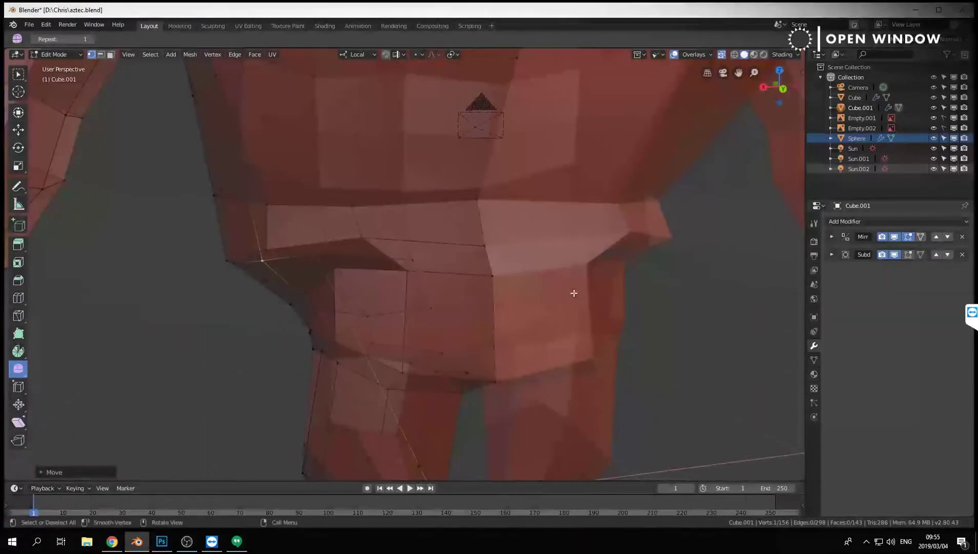
click(483, 248)
middle_drag(483, 247, 659, 280)
scroll(660, 281, down, 3)
scroll(660, 280, down, 3)
key(ctrl+Tab)
click(363, 309)
key(KP_2)
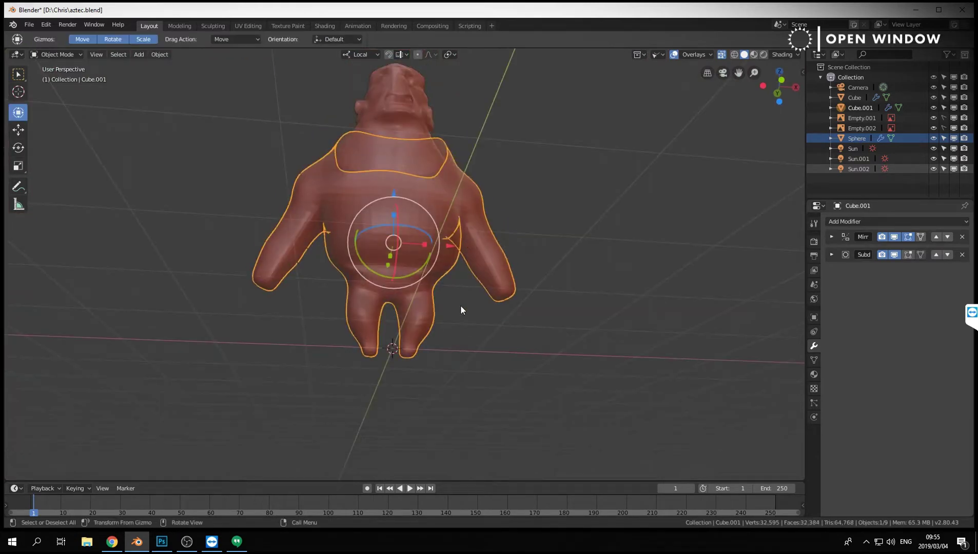
key(KP_1)
scroll(460, 306, up, 5)
key(ctrl+Tab)
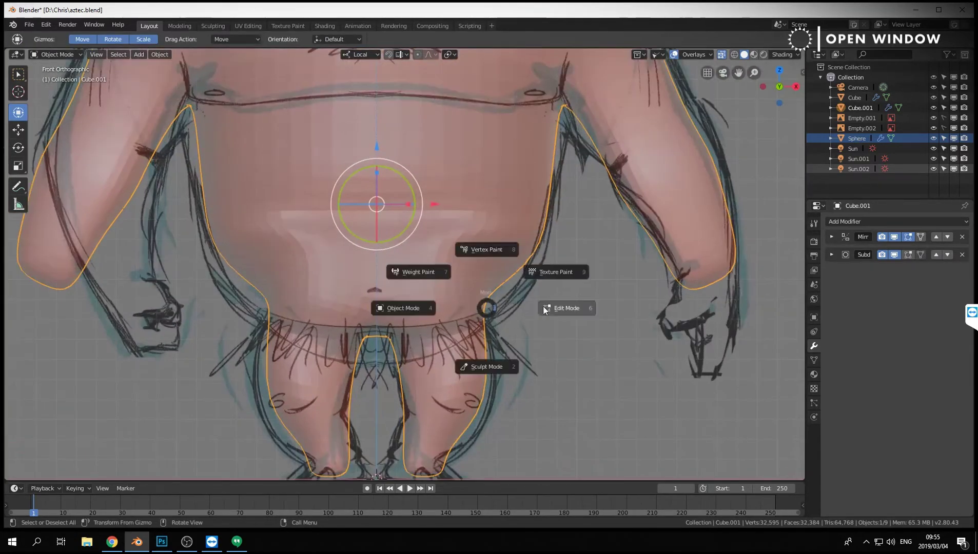
click(534, 309)
click(483, 249)
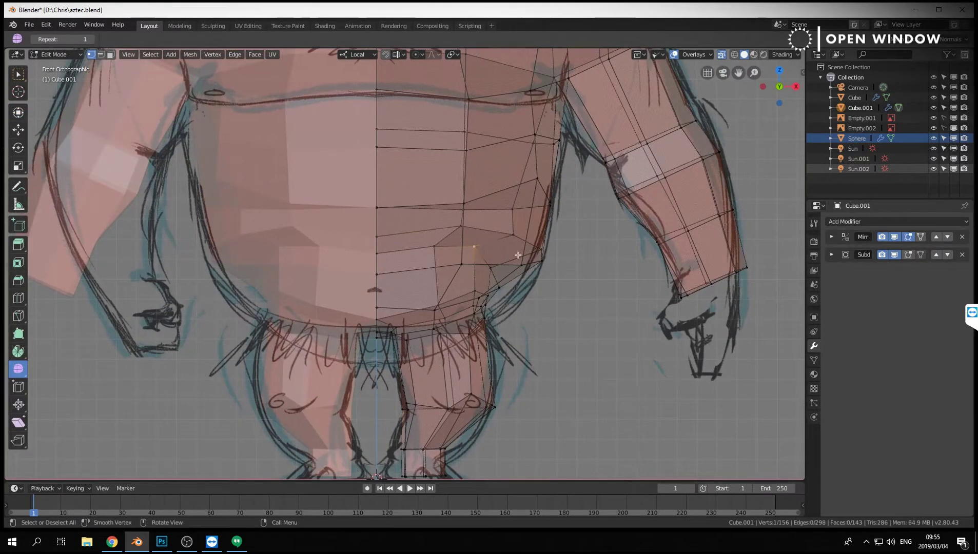
In Sculpt Mode, pull the hip outward toward the front sketch with the Grab brush, turn off X-ray, and return to Object Mode.
key(ctrl+Tab)
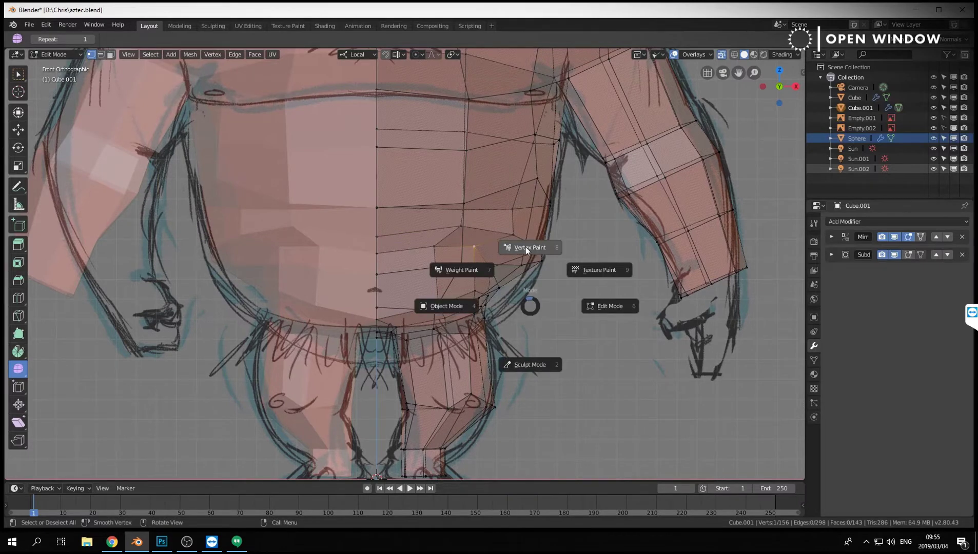
click(526, 365)
mouse_move(491, 289)
mouse_down()
mouse_move(551, 266)
mouse_move(498, 258)
mouse_move(519, 272)
mouse_up()
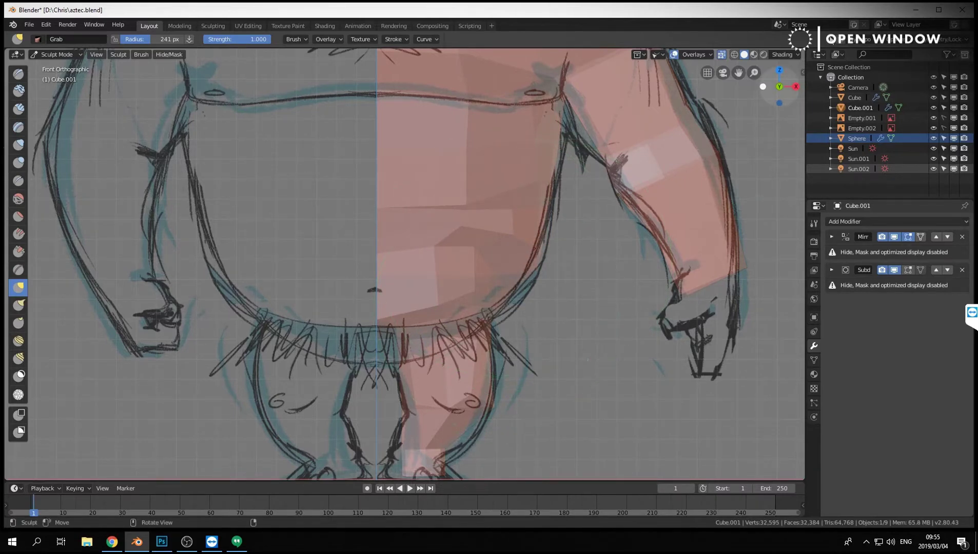
click(722, 55)
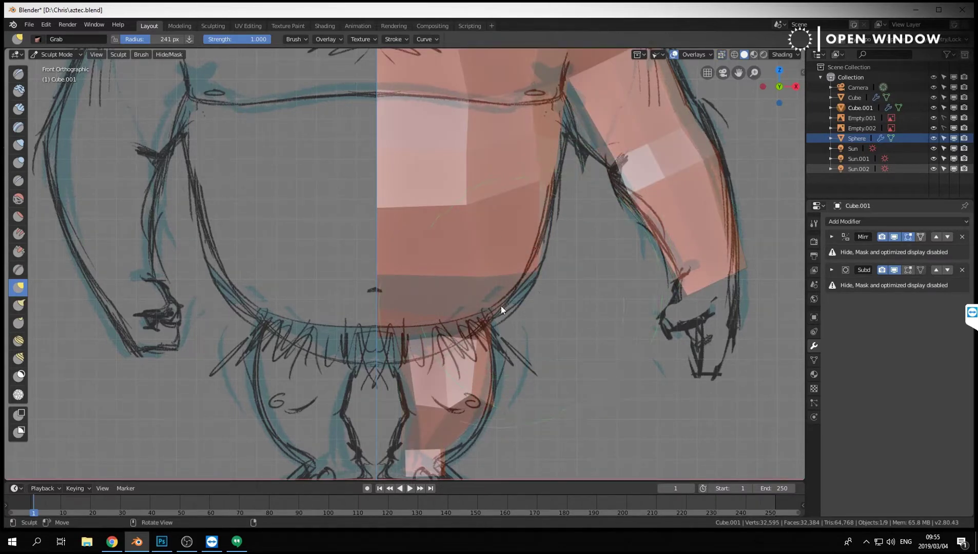
scroll(502, 304, down, 4)
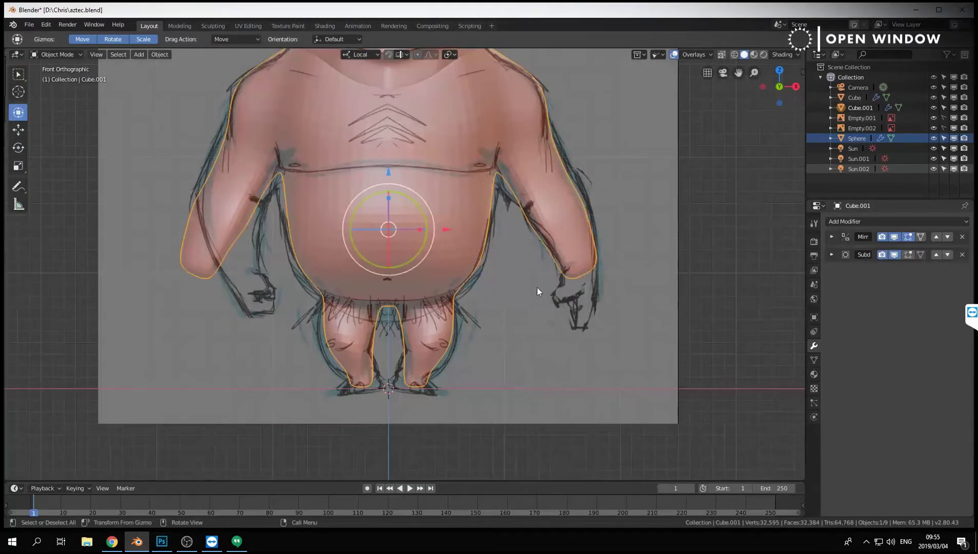
scroll(537, 288, down, 1)
click(537, 288)
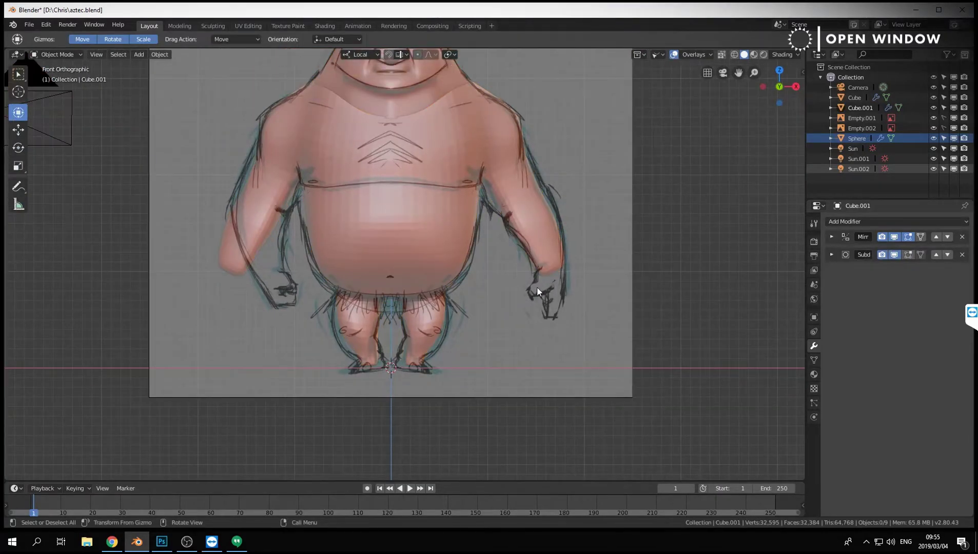
In Edit Mode, move the inner vertices of the waist band at the lower back toward the body's centre line.
middle_drag(601, 297, 446, 279)
key(Tab)
scroll(347, 256, up, 5)
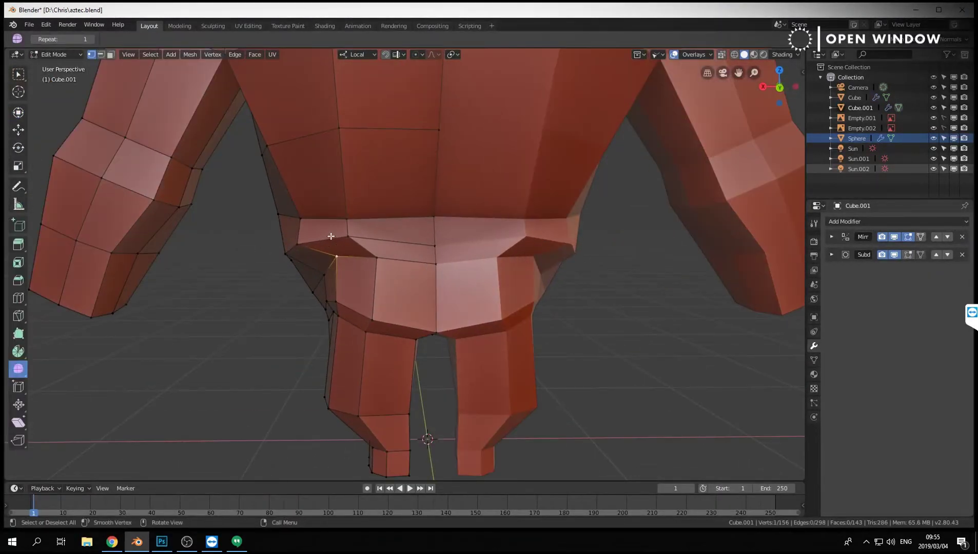
key(g)
click(350, 220)
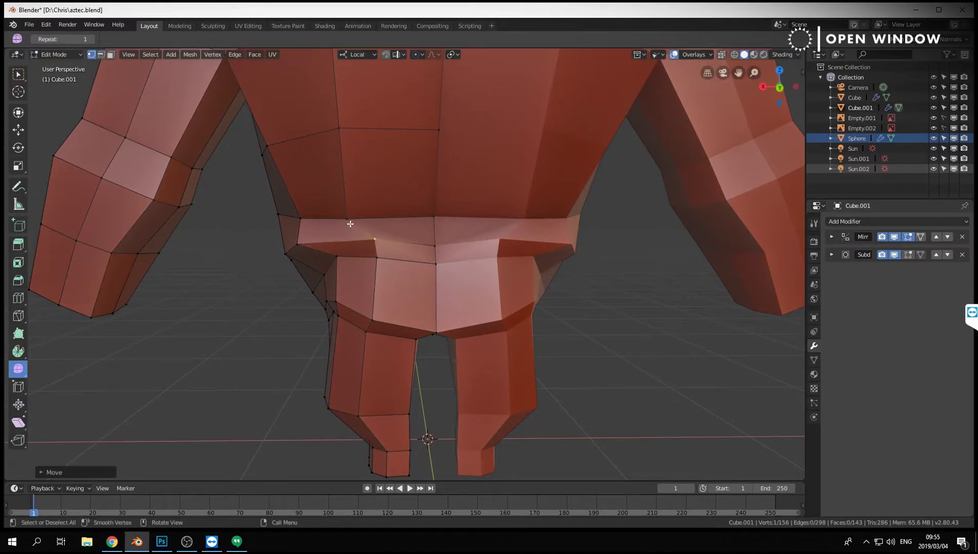
key(g)
click(377, 212)
key(g)
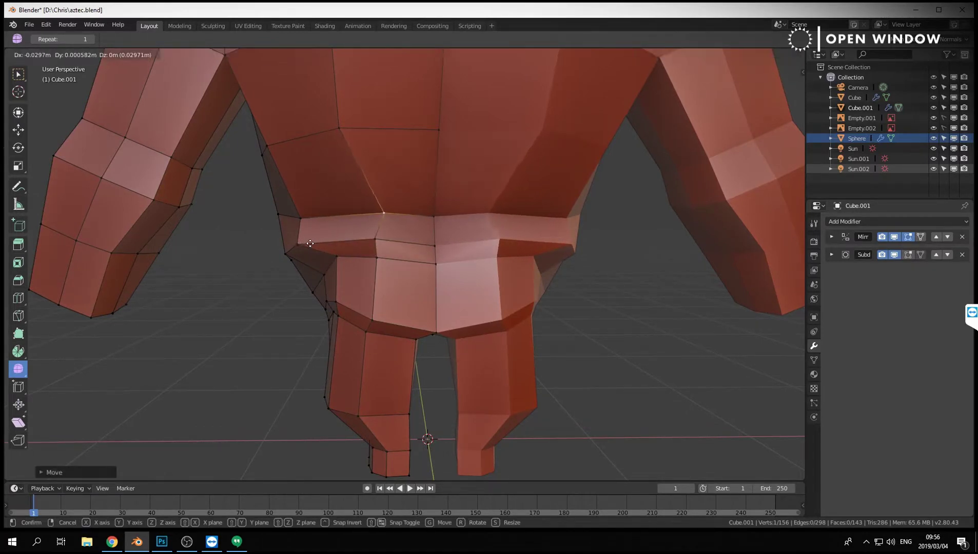
click(378, 248)
key(g)
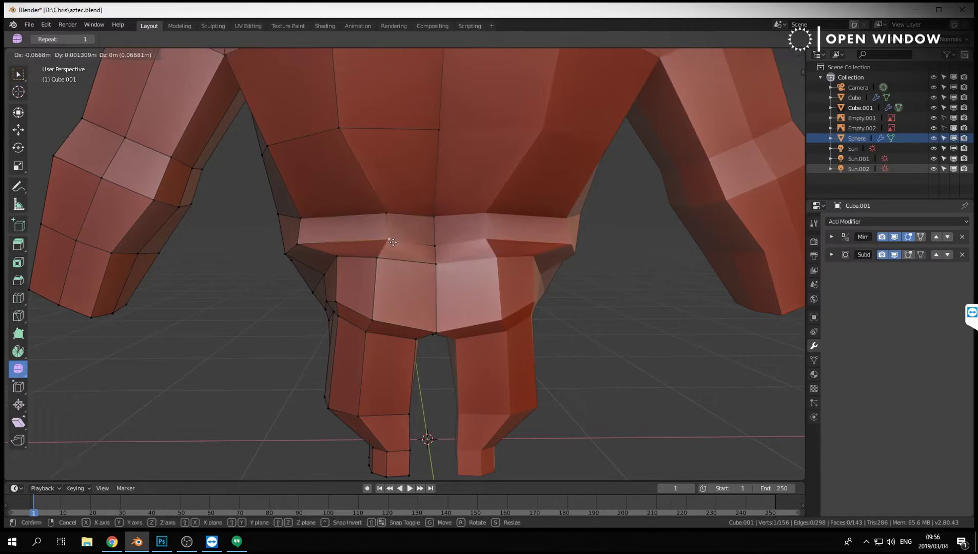
click(378, 244)
key(g)
click(378, 244)
Adjust the centre vertex on the upper edge of the rear waist band, using Shrink/Fatten to shift it along its normal.
middle_drag(378, 244, 491, 255)
key(g)
click(559, 277)
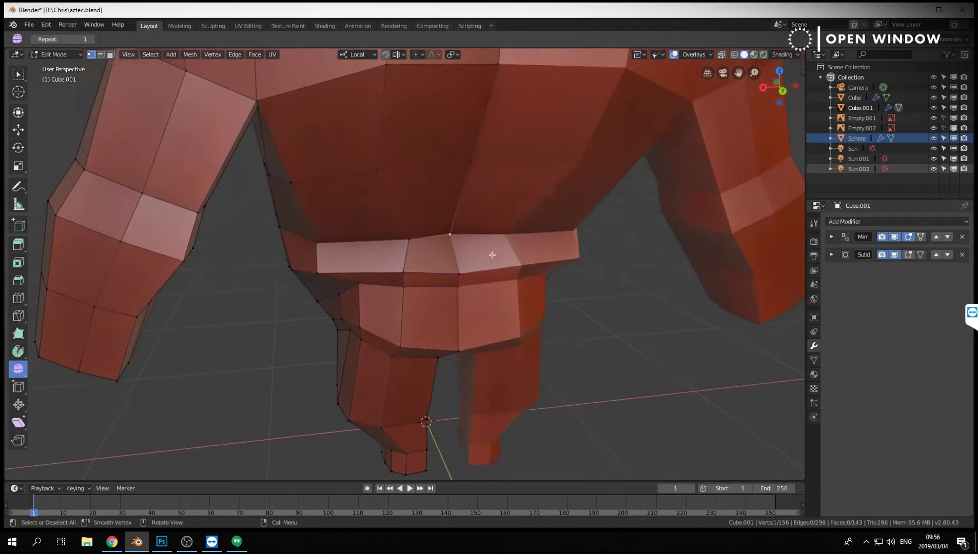
right_click(457, 218)
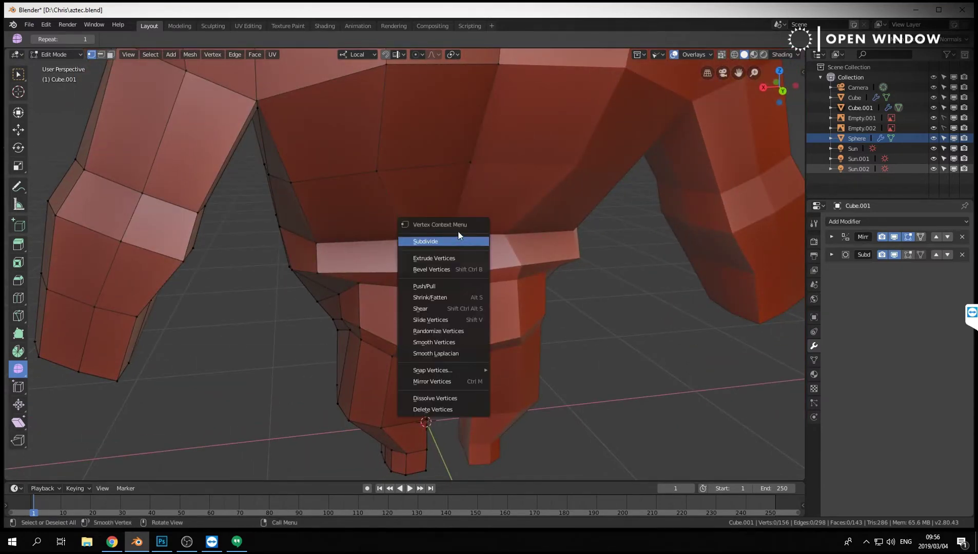
key(Escape)
click(452, 235)
key(alt+s)
click(579, 266)
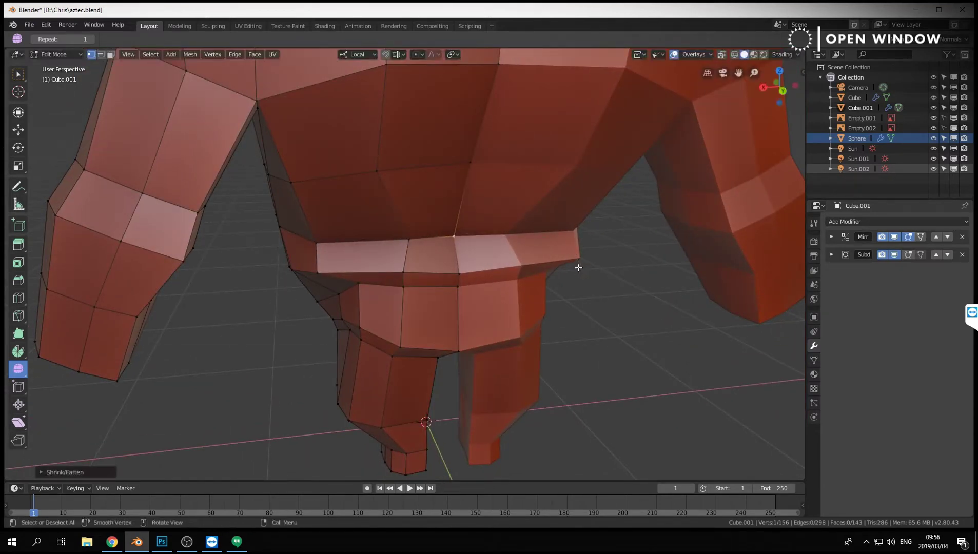
Shift the waist band's upper inner vertex outward and the back vertex above it inward to even the rear edge flow.
middle_drag(579, 266, 401, 226)
click(400, 226)
key(g)
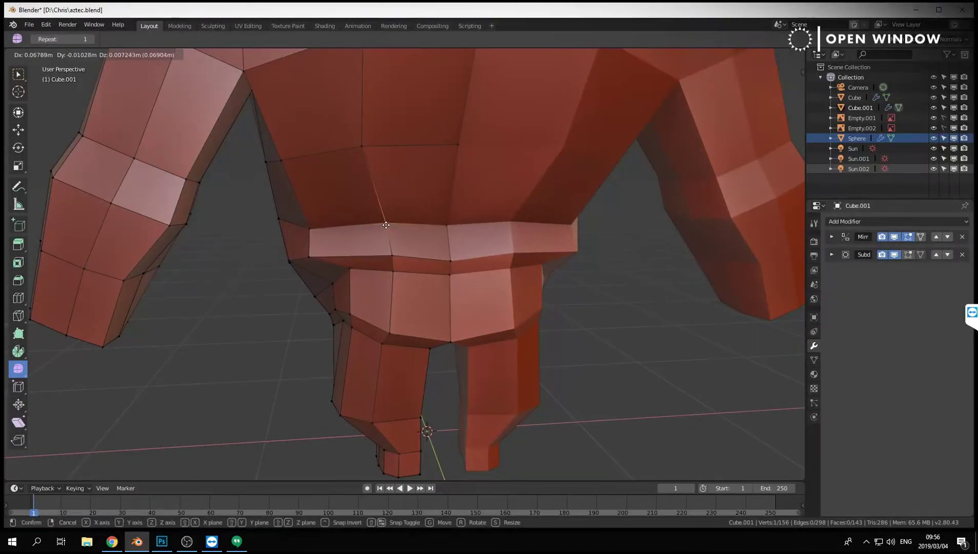
click(387, 225)
click(361, 147)
key(g)
click(373, 146)
scroll(367, 233, down, 3)
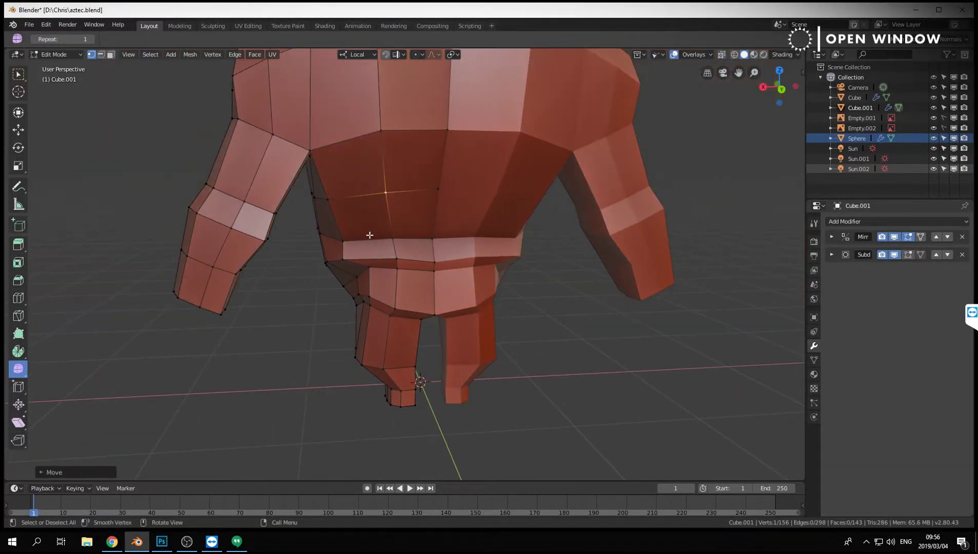
From the front, select the vertex on the underside of the belly above the crotch and move it slightly down.
middle_drag(367, 233, 497, 282)
scroll(498, 282, up, 2)
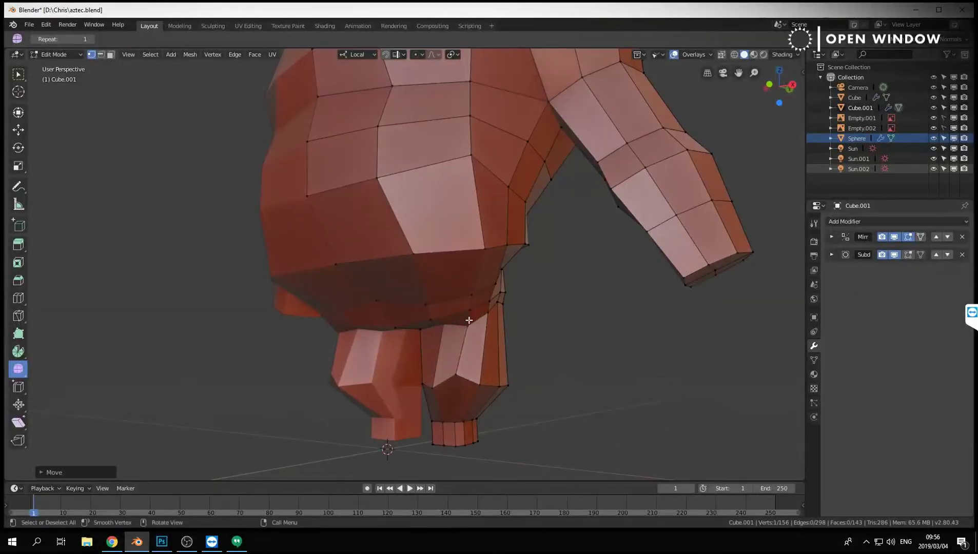
middle_drag(465, 321, 432, 318)
click(374, 298)
key(g)
click(375, 305)
Select the short edge at the outer hip above the thigh and move it inward about 0.08 m.
middle_drag(478, 279, 536, 290)
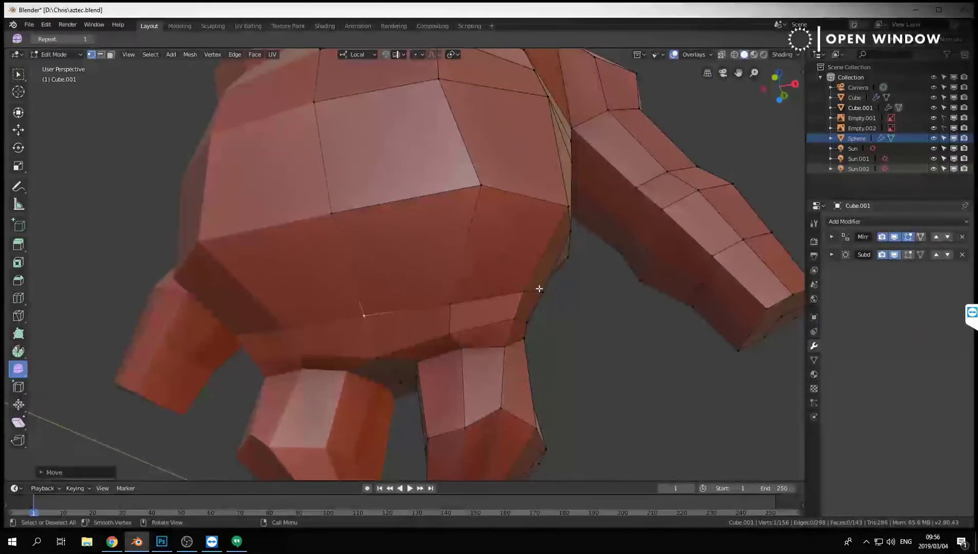
click(534, 290)
key(2)
click(533, 291)
key(g)
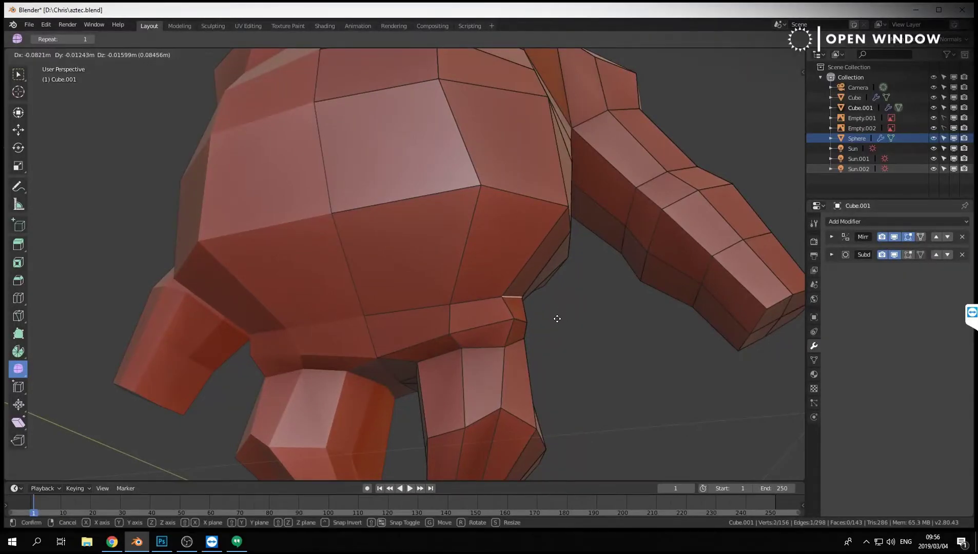
click(558, 318)
Return to vertex selection and move one vertex of the body slightly down to smooth its contour.
middle_drag(583, 323, 505, 344)
scroll(505, 345, down, 5)
middle_drag(517, 290, 460, 251)
key(1)
click(367, 210)
key(g)
click(359, 225)
Compare the smoothed body with the front and side reference sketches in Object Mode.
key(Tab)
scroll(547, 267, down, 5)
middle_drag(546, 267, 367, 272)
key(KP_1)
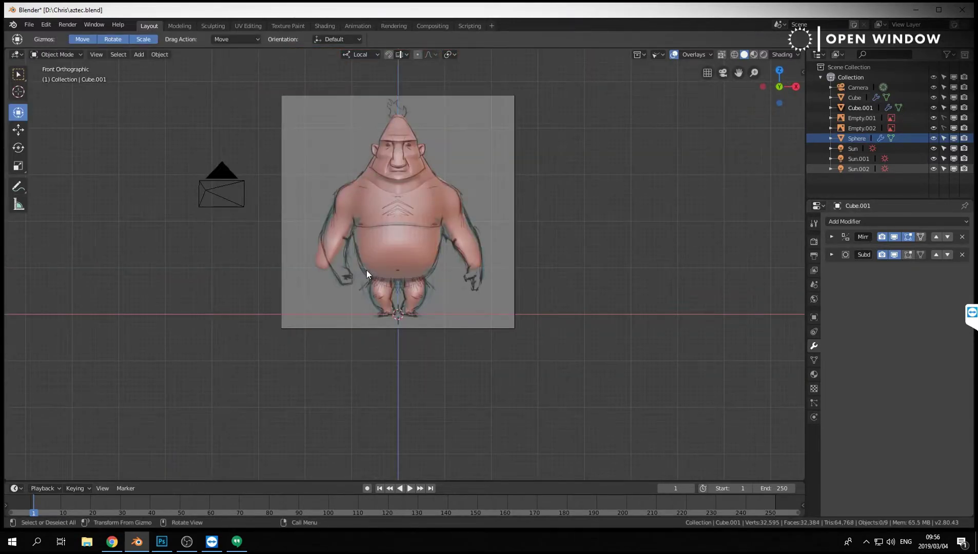
key(KP_3)
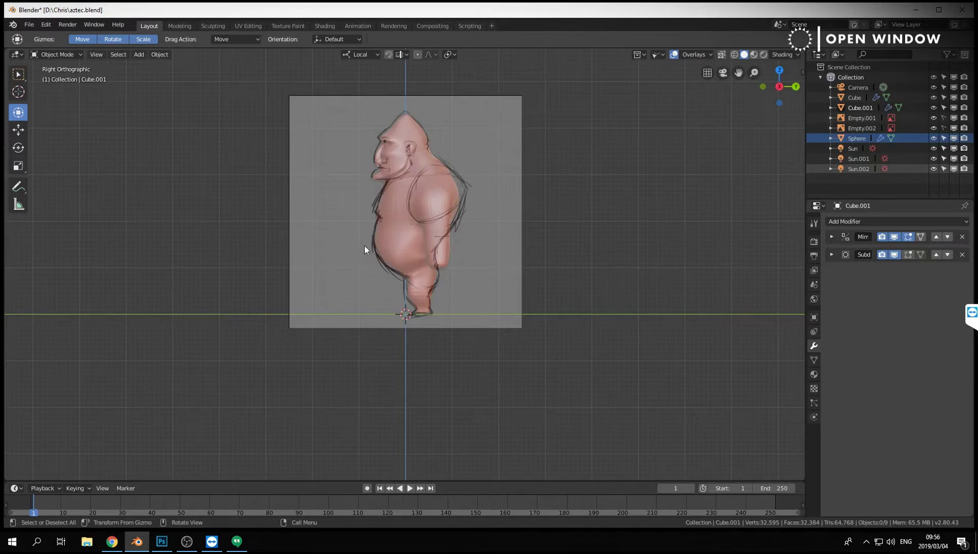
middle_drag(364, 245, 445, 245)
In Edit Mode, lower the vertex at the side of the neckline between the chest and the shoulder.
key(ctrl+Tab)
click(545, 242)
middle_drag(579, 238, 462, 311)
scroll(462, 310, up, 2)
middle_drag(478, 278, 436, 258)
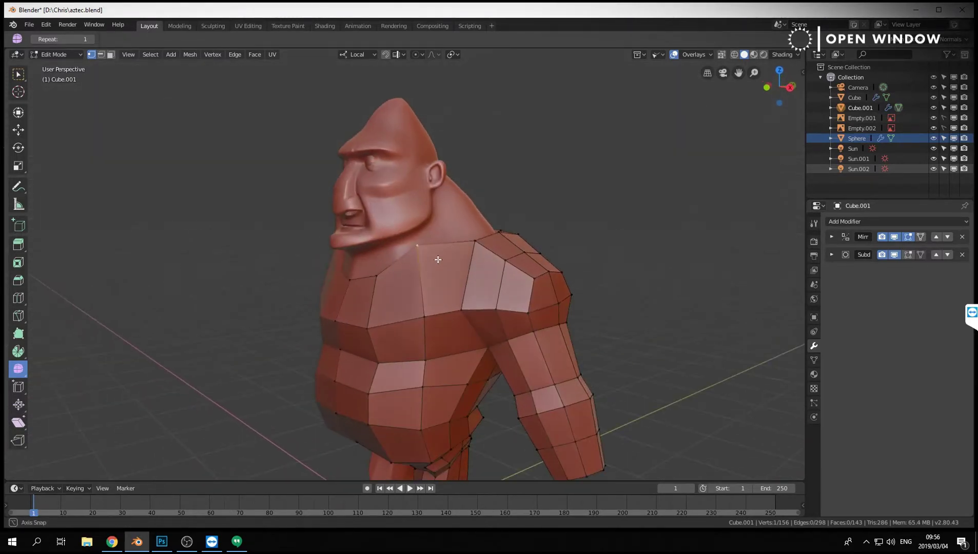
key(g)
click(434, 279)
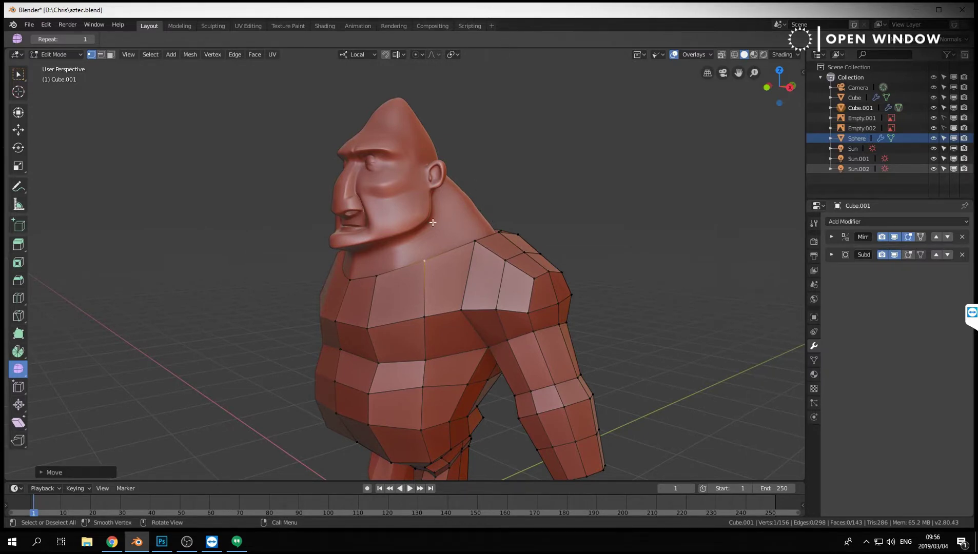
From above, move the neckline's side vertex along the collar toward the front of the chest, by about 0.07 m in the last move.
middle_drag(432, 222, 339, 308)
key(g)
click(493, 336)
key(g)
click(328, 320)
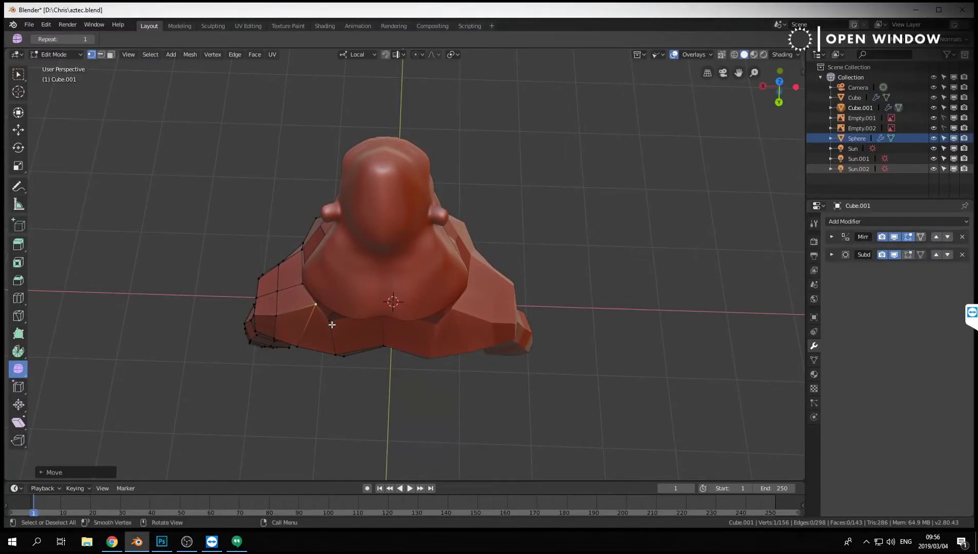
key(g)
click(331, 325)
key(g)
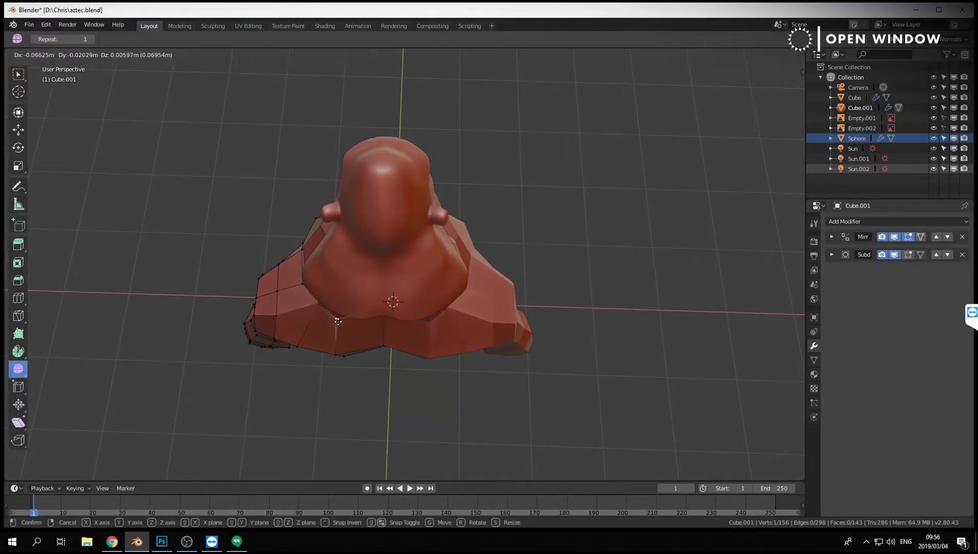
click(337, 321)
From the front, reposition the same neckline vertex slightly lower between the chest and the shoulder to even out the collar.
middle_drag(338, 321, 446, 304)
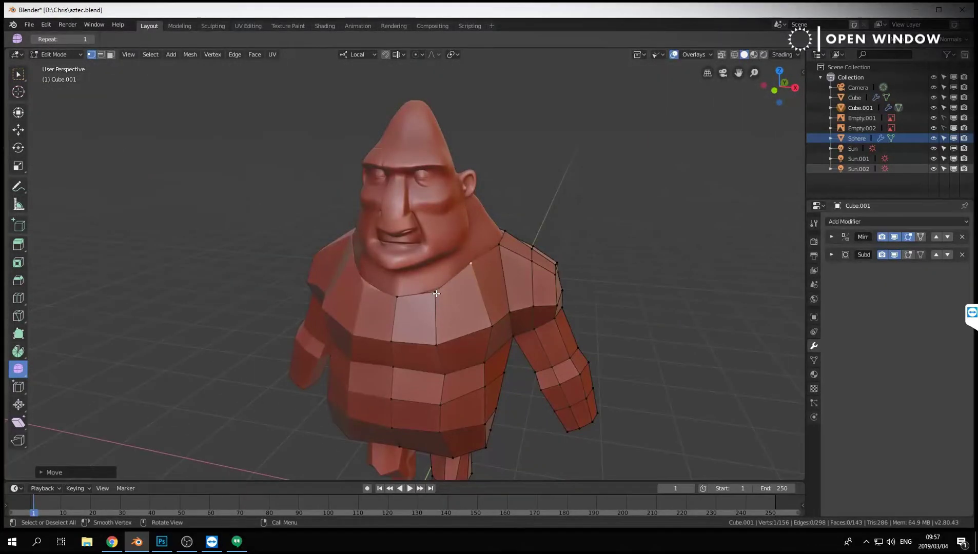
key(g)
click(450, 287)
key(g)
click(472, 274)
Inspect the system's speaker volume and the available spatial sound options.
click(891, 540)
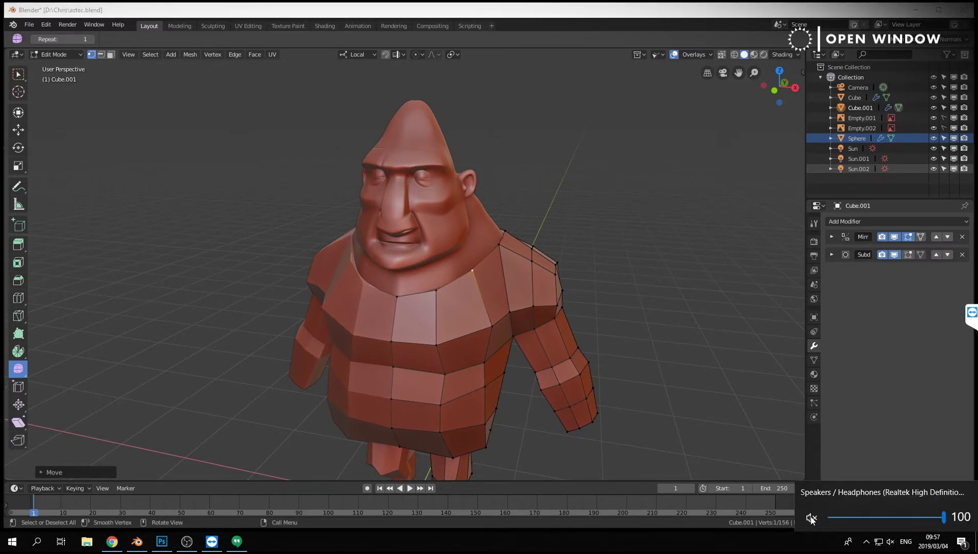
click(891, 543)
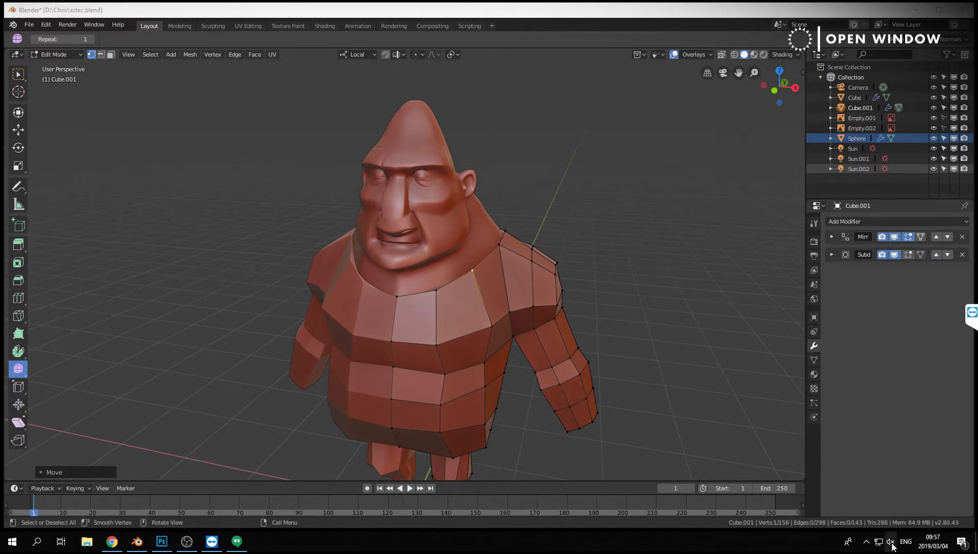
click(892, 544)
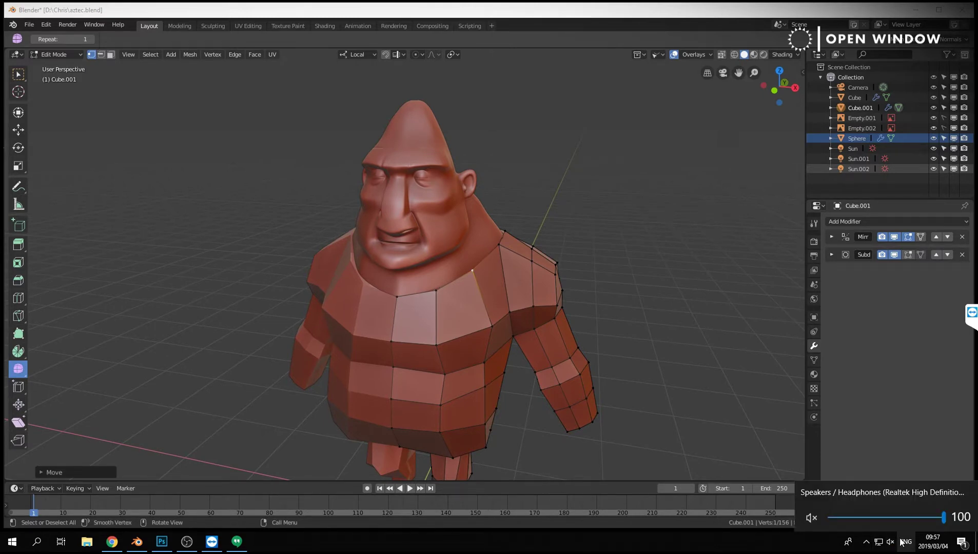
click(890, 543)
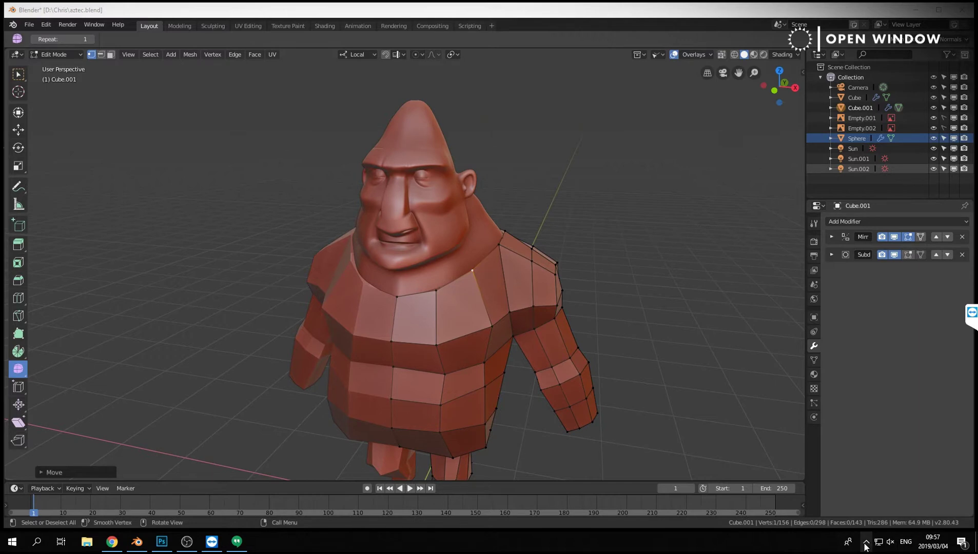
click(866, 542)
click(893, 544)
right_click(893, 544)
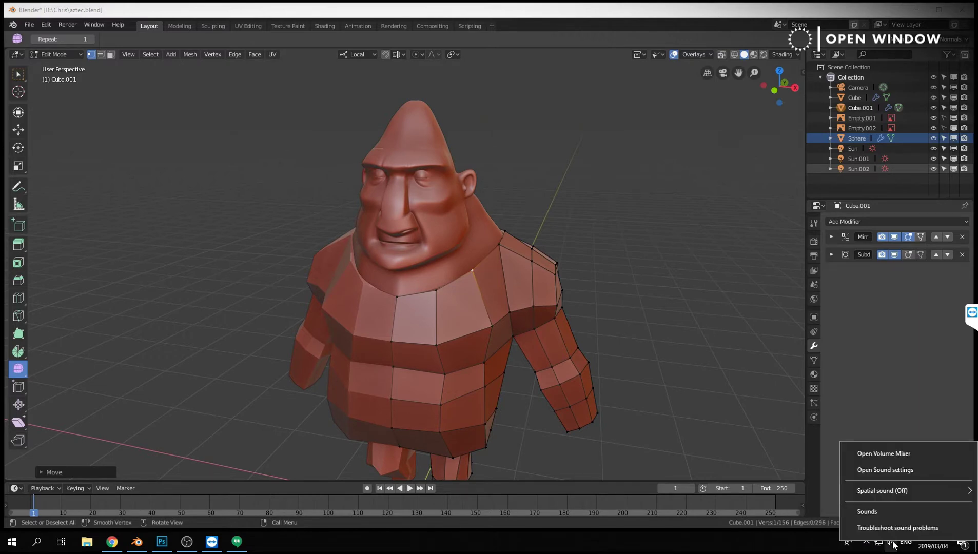
mouse_move(922, 491)
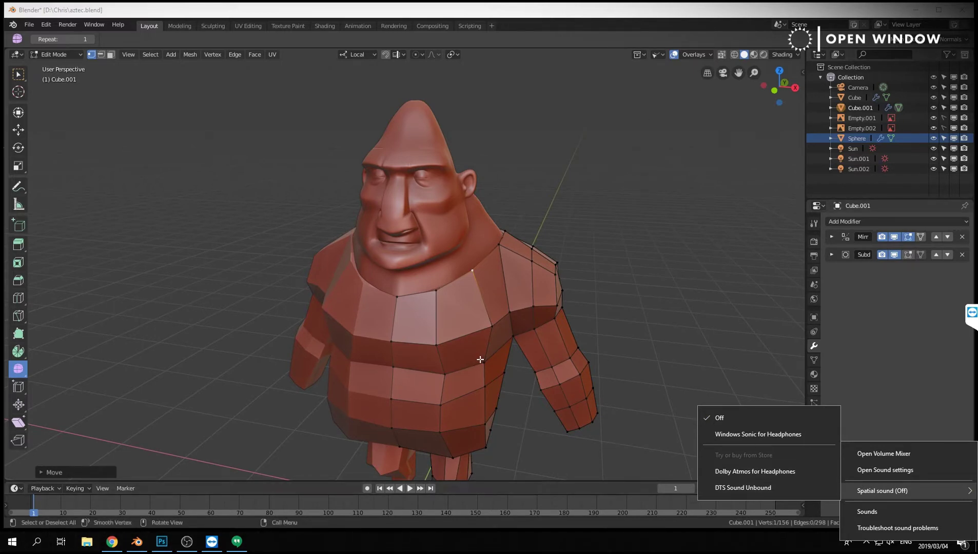
click(146, 549)
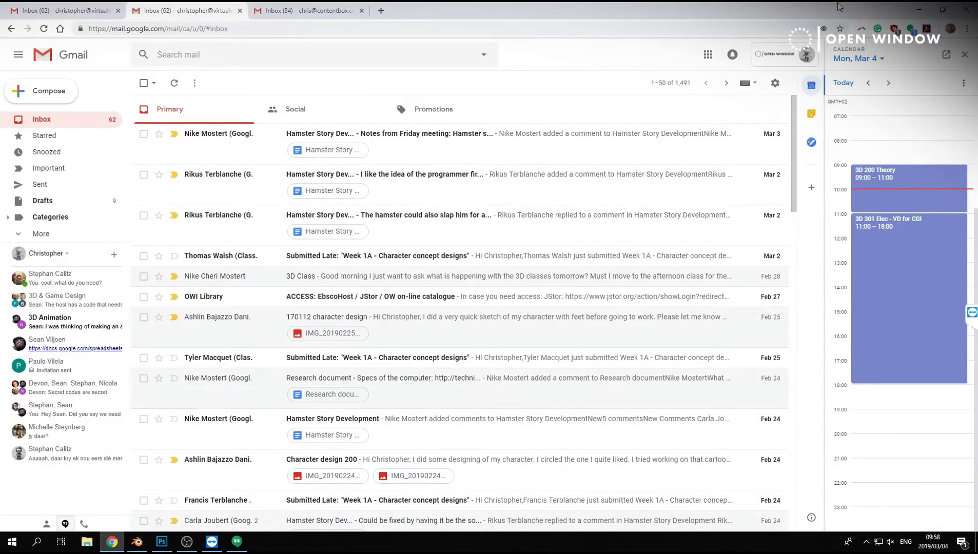
drag(735, 8, 766, 76)
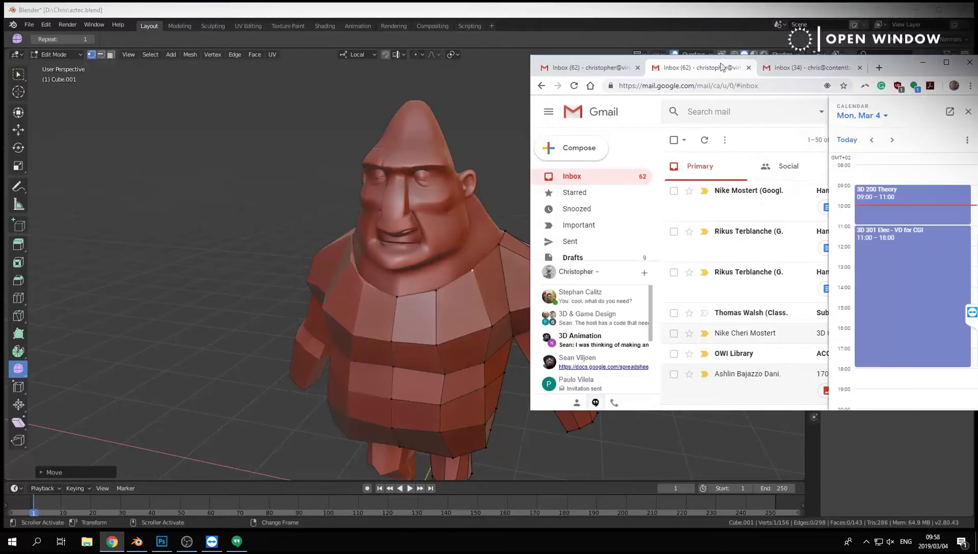
drag(898, 72, 662, 91)
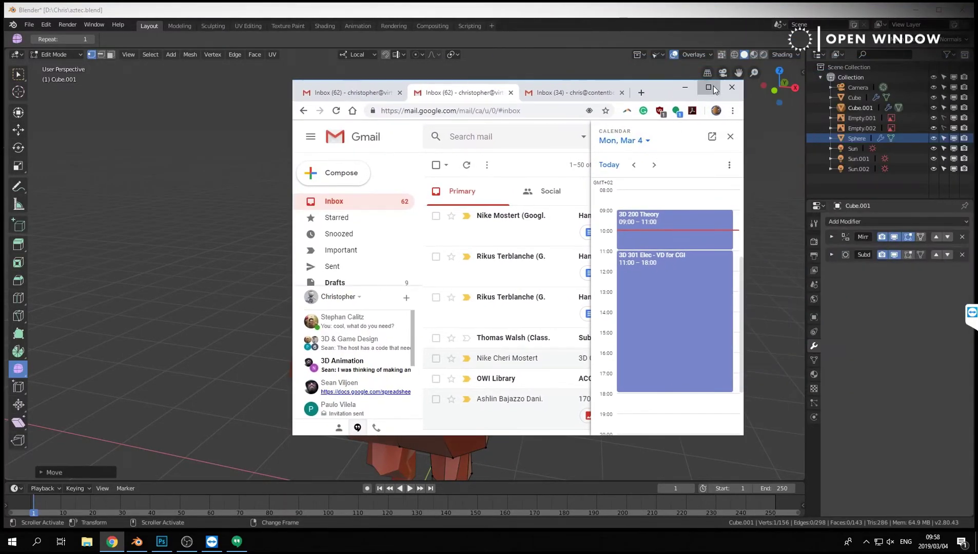
click(707, 88)
click(687, 31)
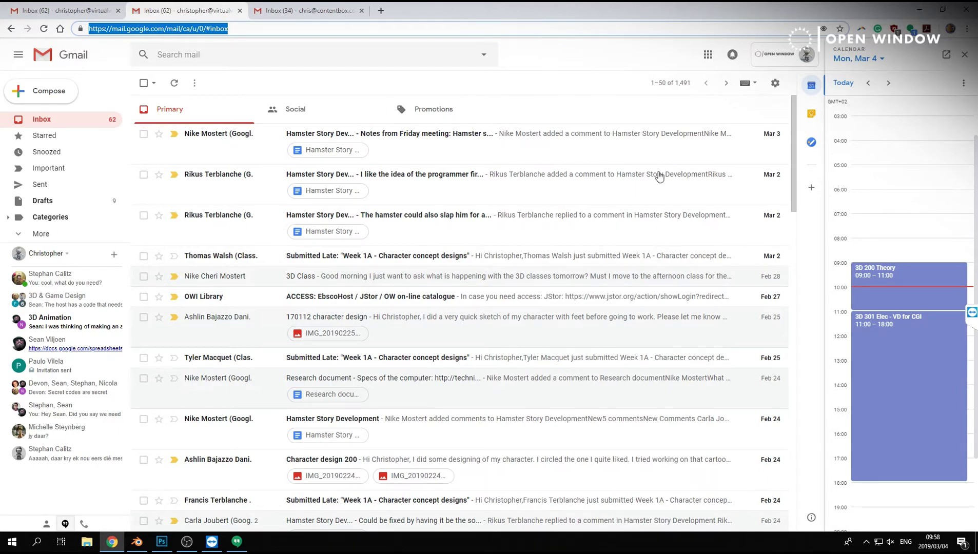
click(752, 28)
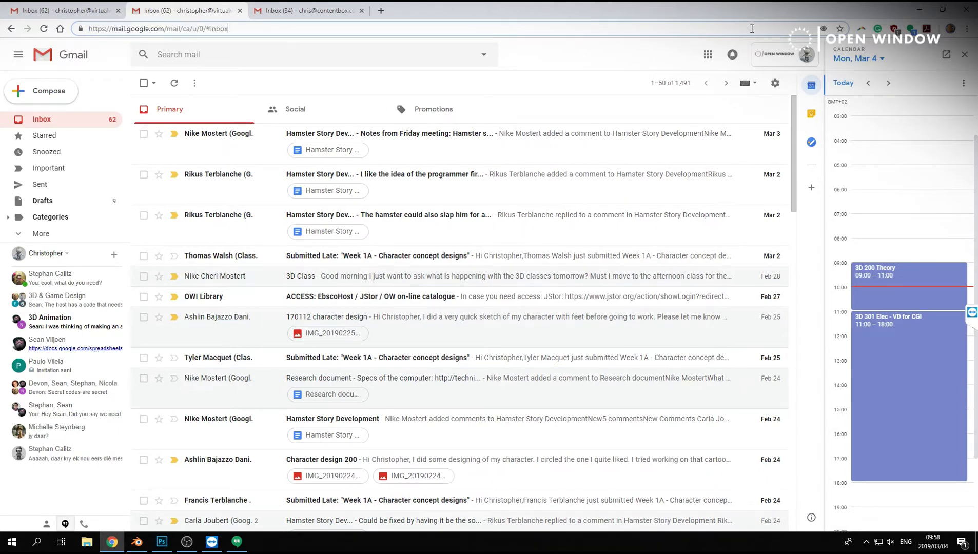
click(918, 10)
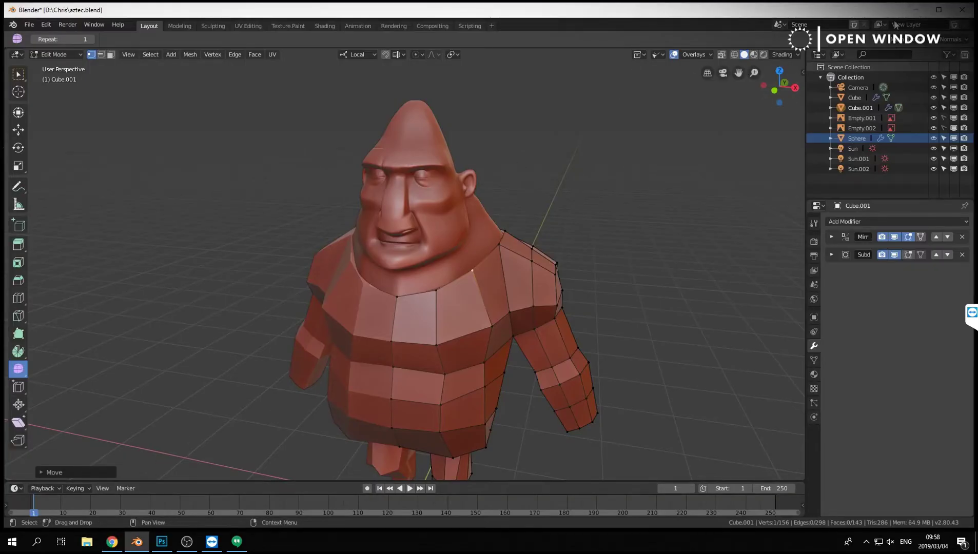
click(919, 10)
Switch to Chrome and load the Animation Arts Briefs page at virtualwindow.co.za/briefs in the current tab.
click(112, 542)
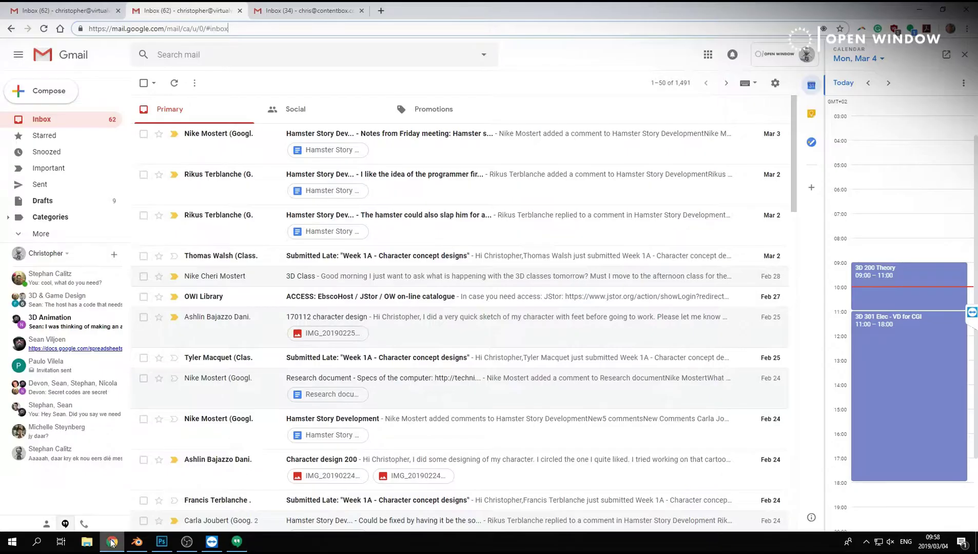
click(272, 32)
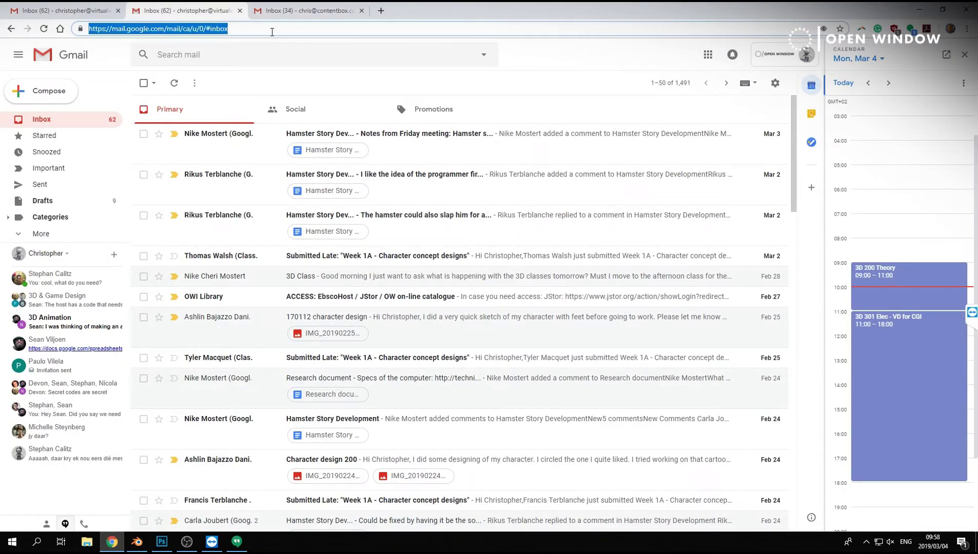
text(virtualw)
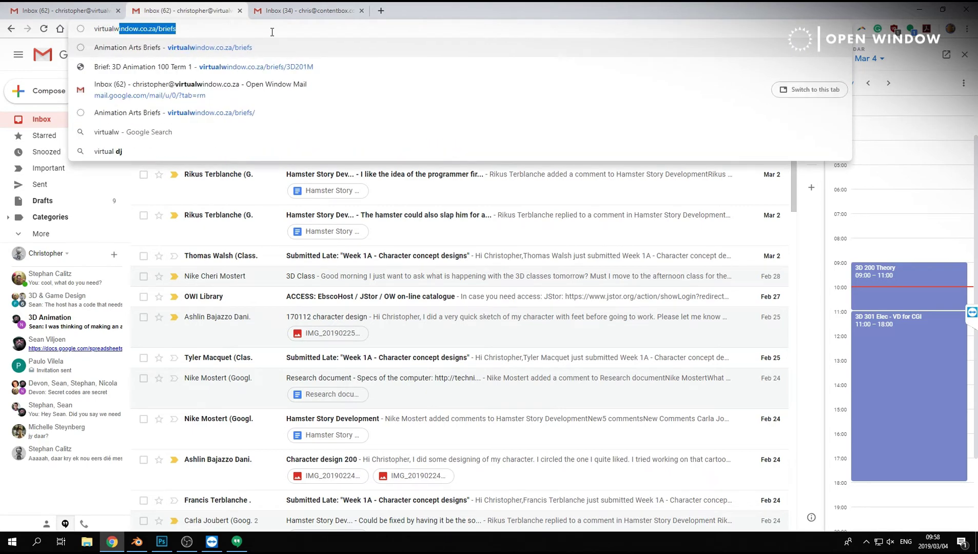
text(indow)
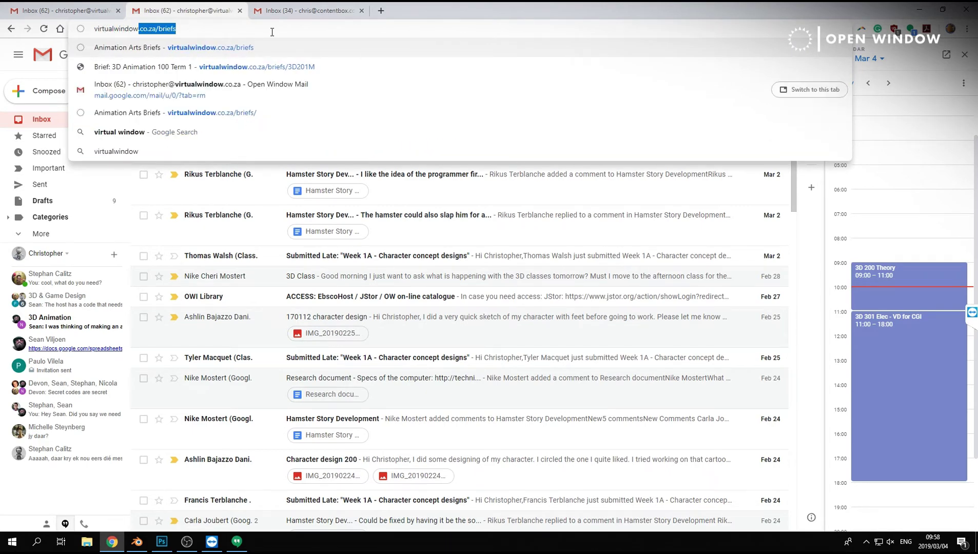
key(Return)
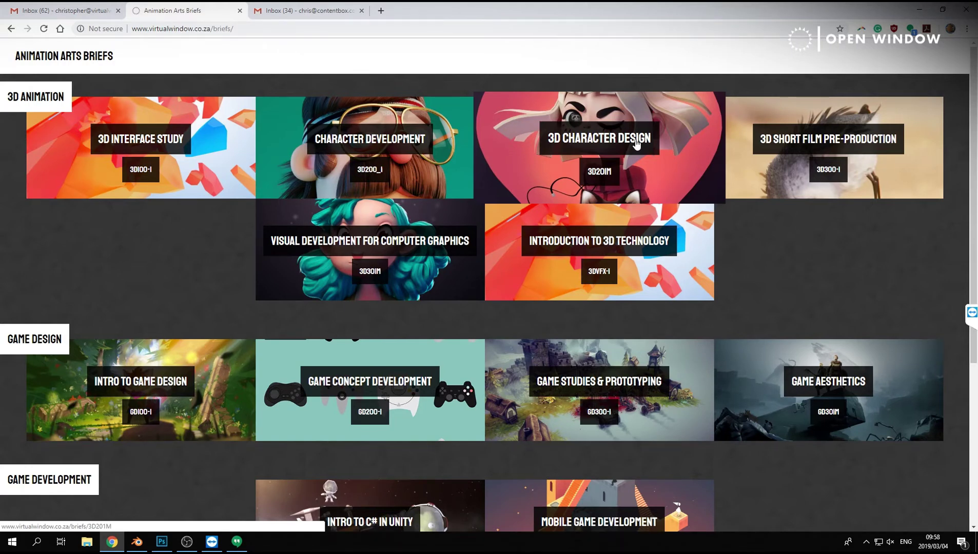
Review the term overview and assessment sections of the Character Development brief (3D200_1), and return to Blender.
click(401, 144)
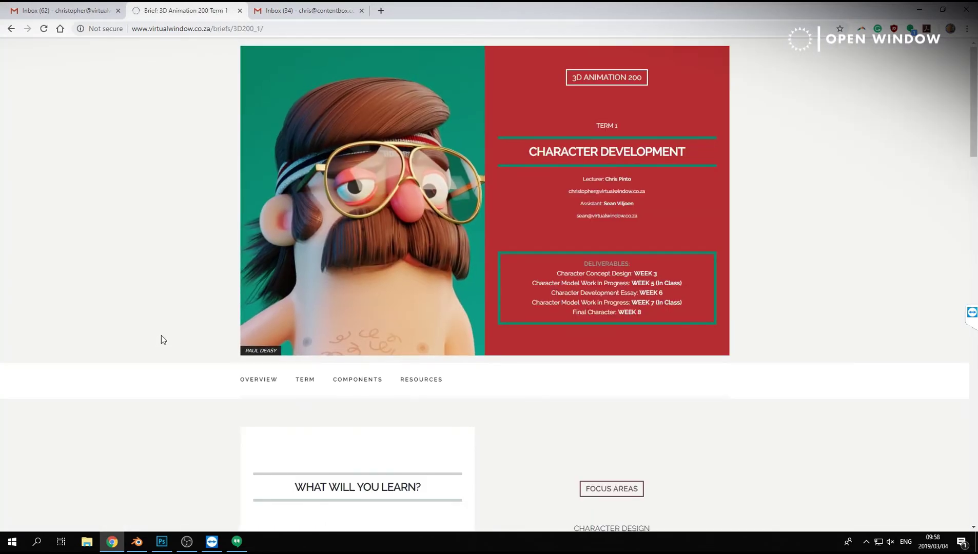
scroll(163, 340, down, 10)
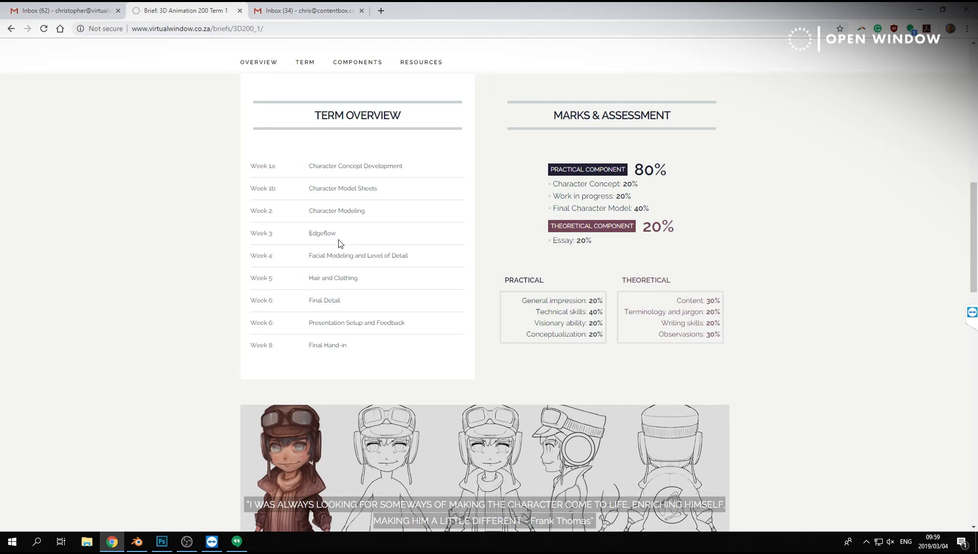
key(alt+Tab)
key(Tab)
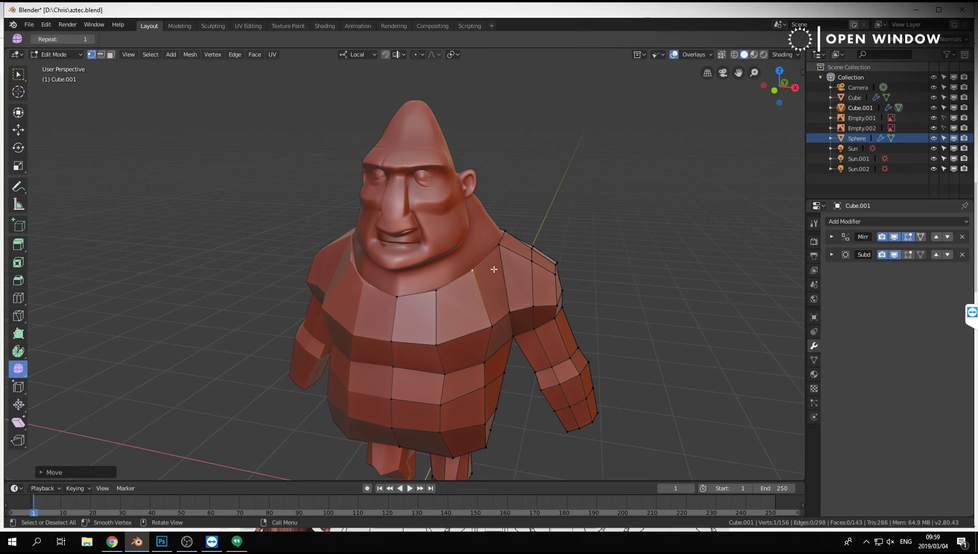
End the TeamViewer session and dismiss its sponsored-session notice.
click(973, 312)
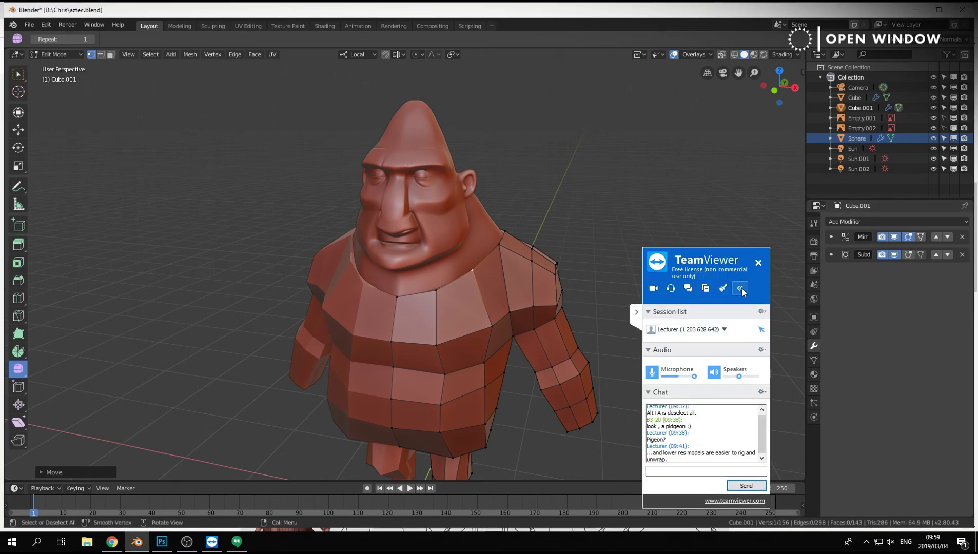
click(757, 263)
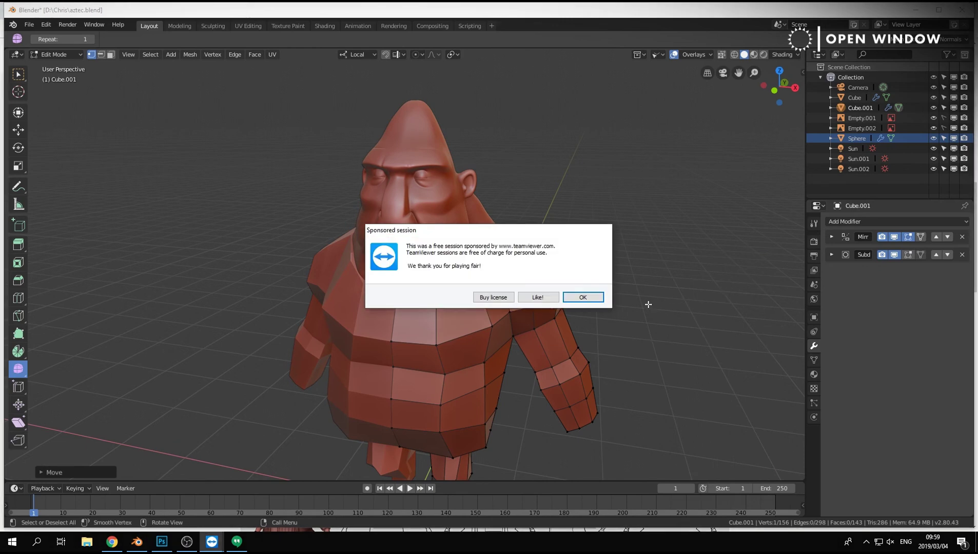
click(583, 297)
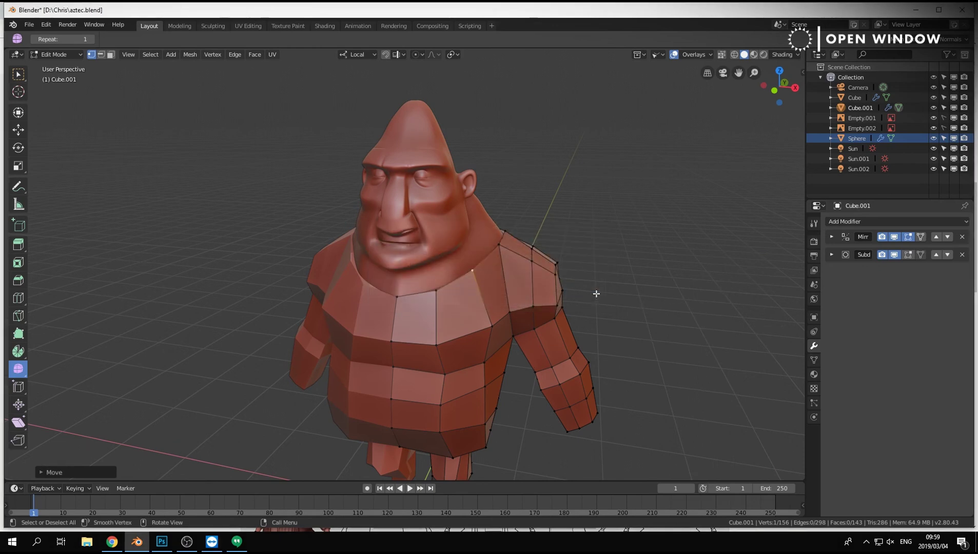
click(187, 541)
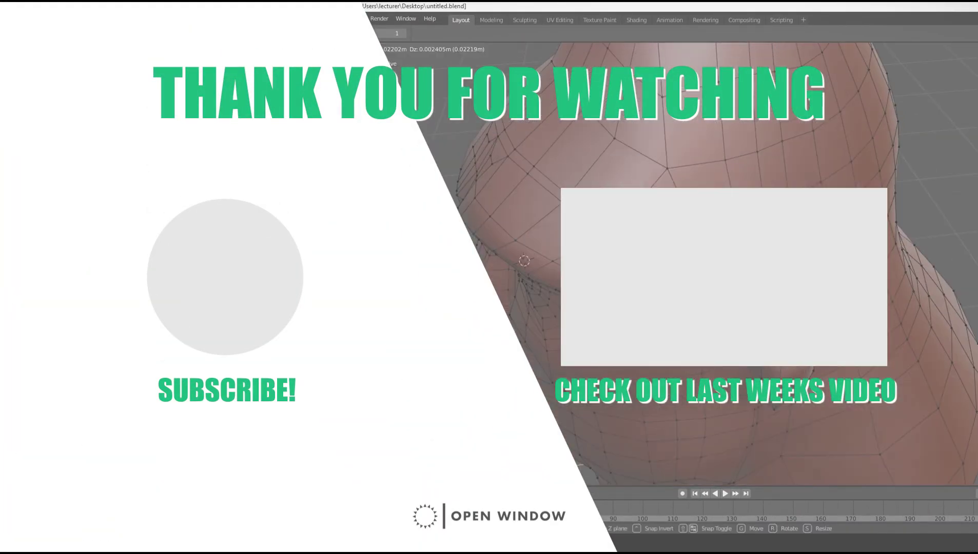
click(734, 49)
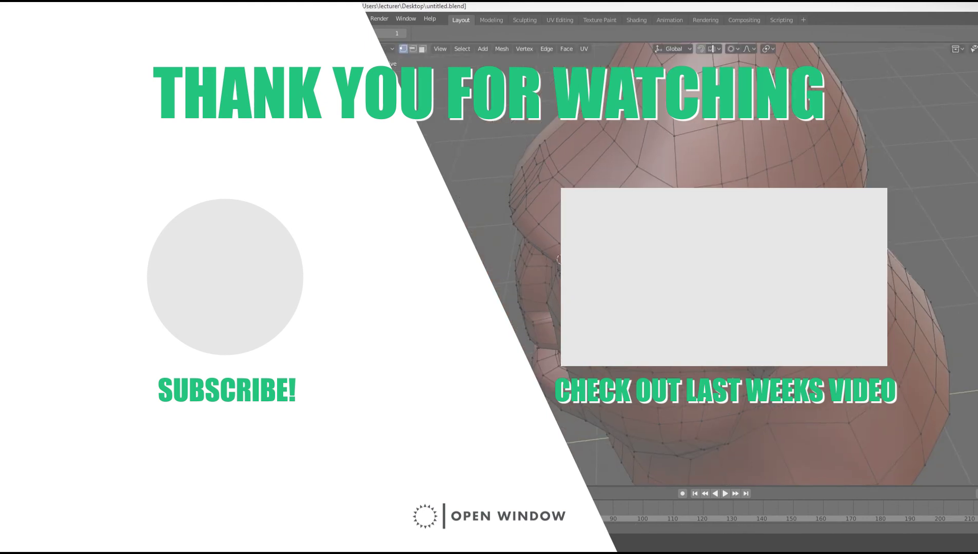